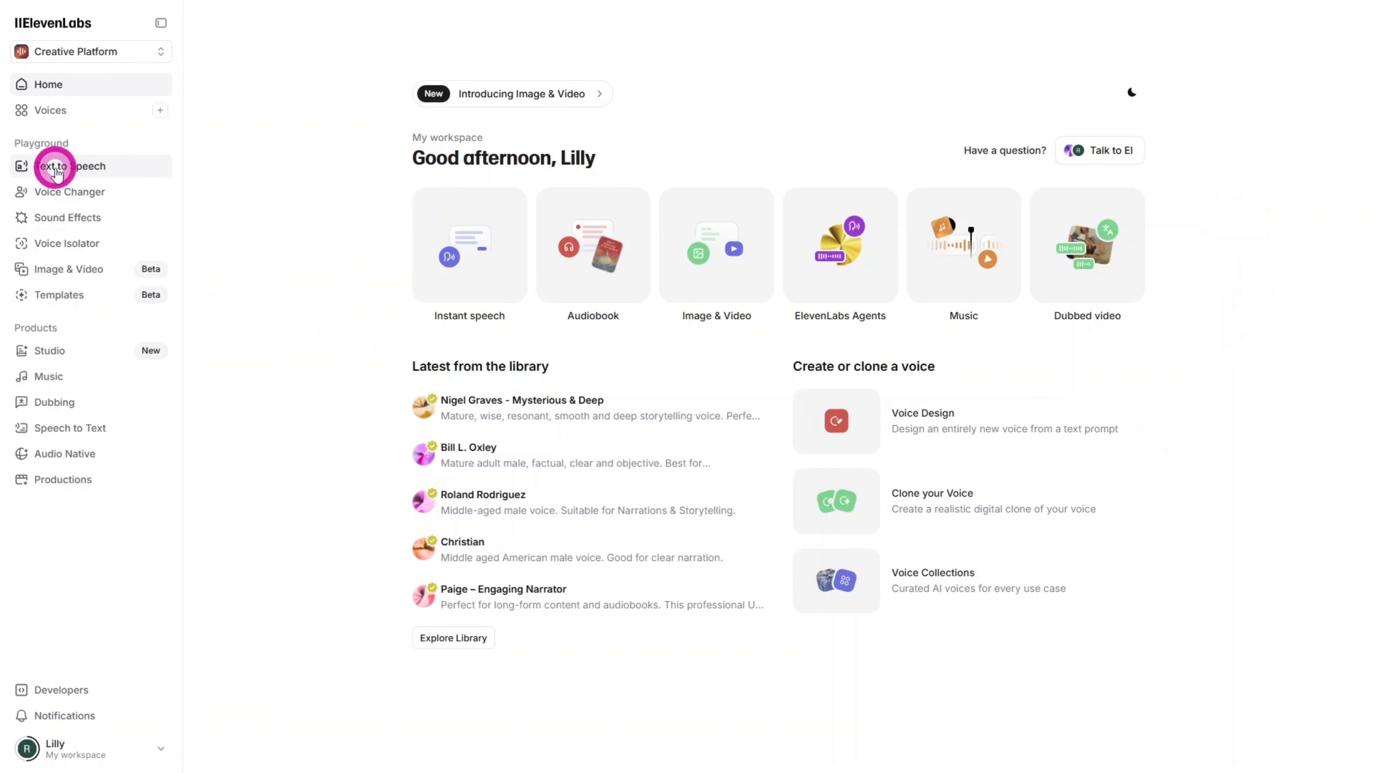
Step: Open Text to Speech and choose the Eleven v3 (alpha) model
click(56, 166)
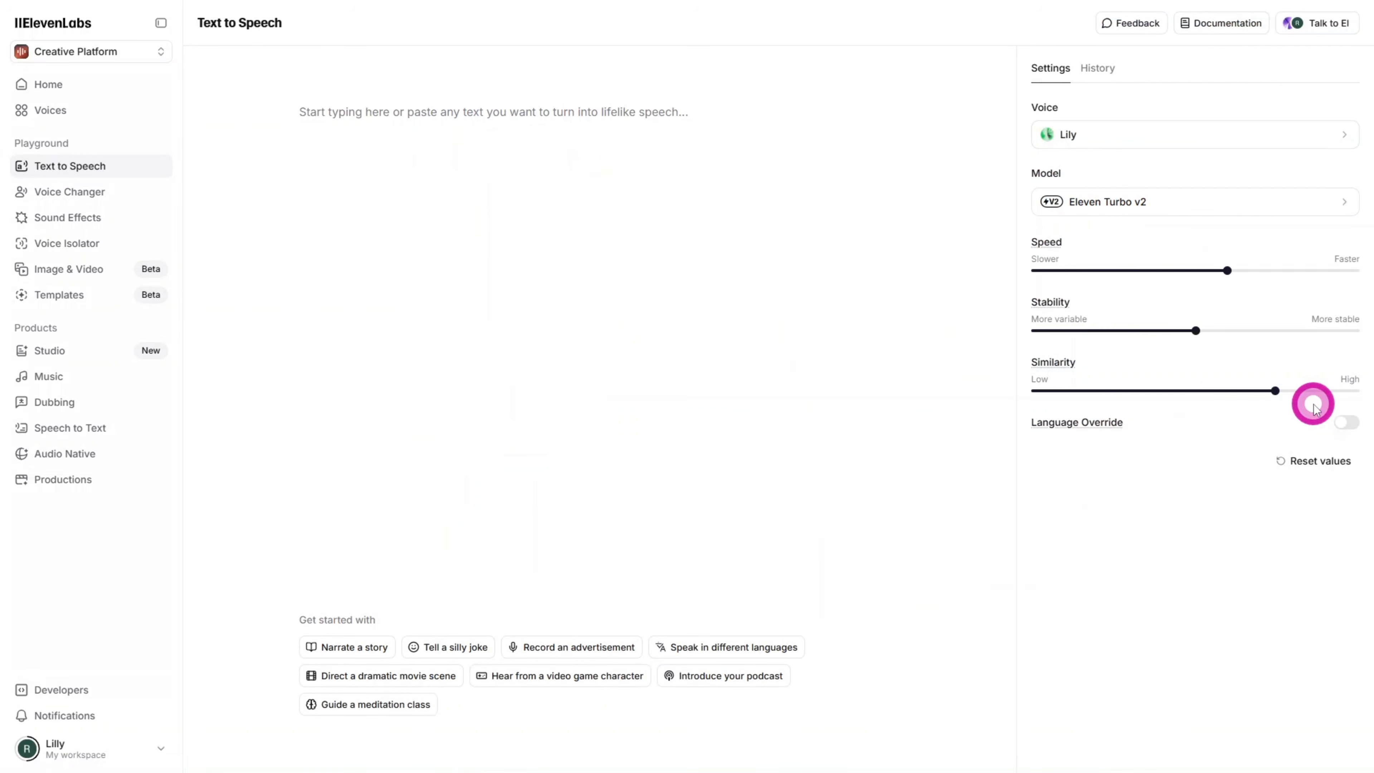
click(1325, 202)
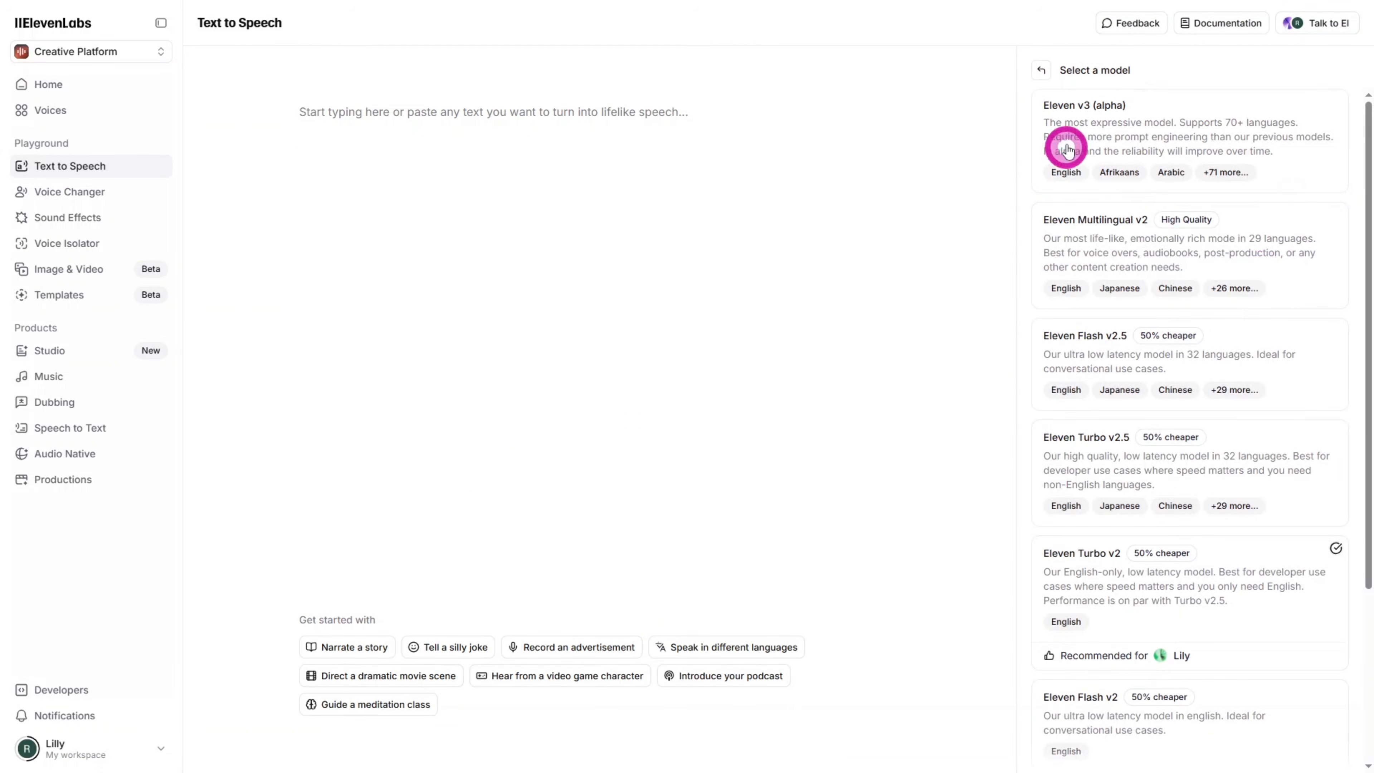
click(1071, 115)
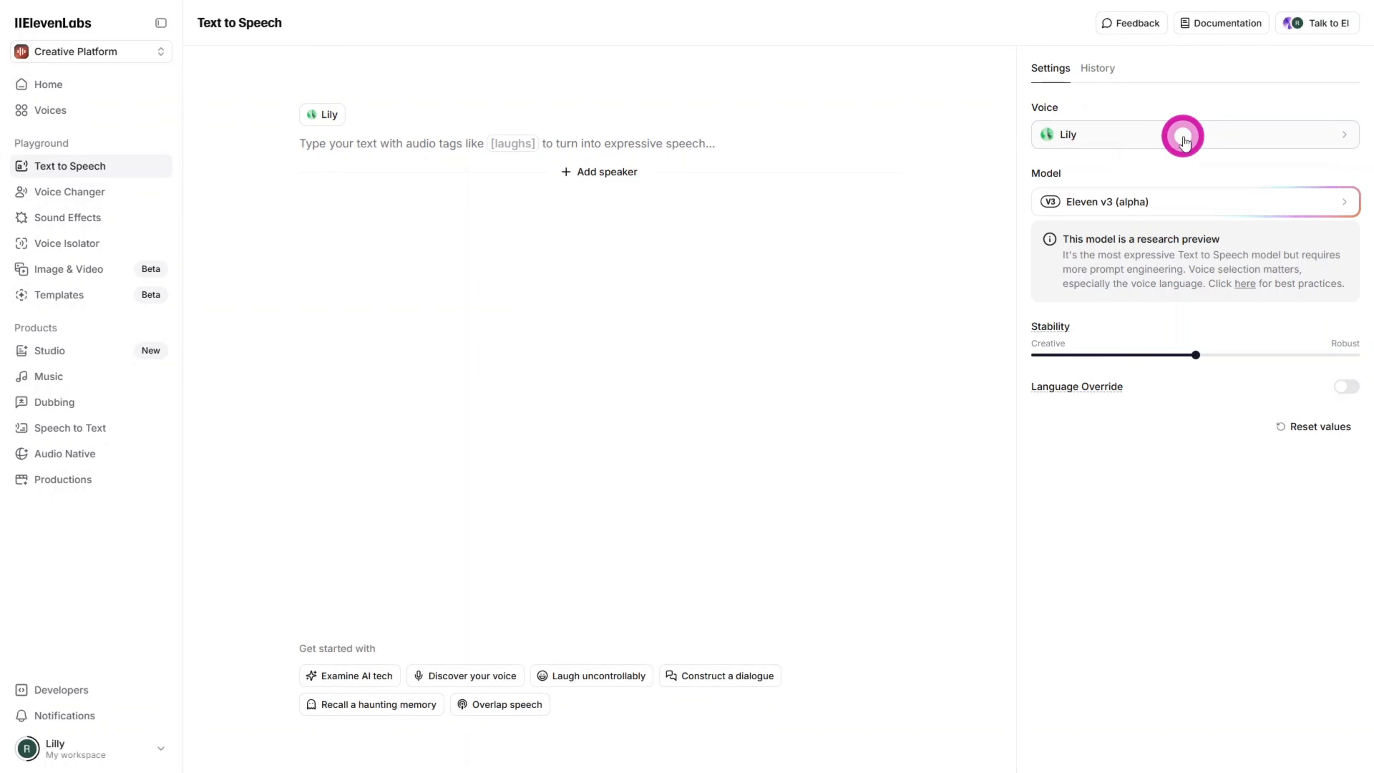
Step: Search the voices for "ale" and select the Alexandra - Conversational and Real voice
click(1184, 142)
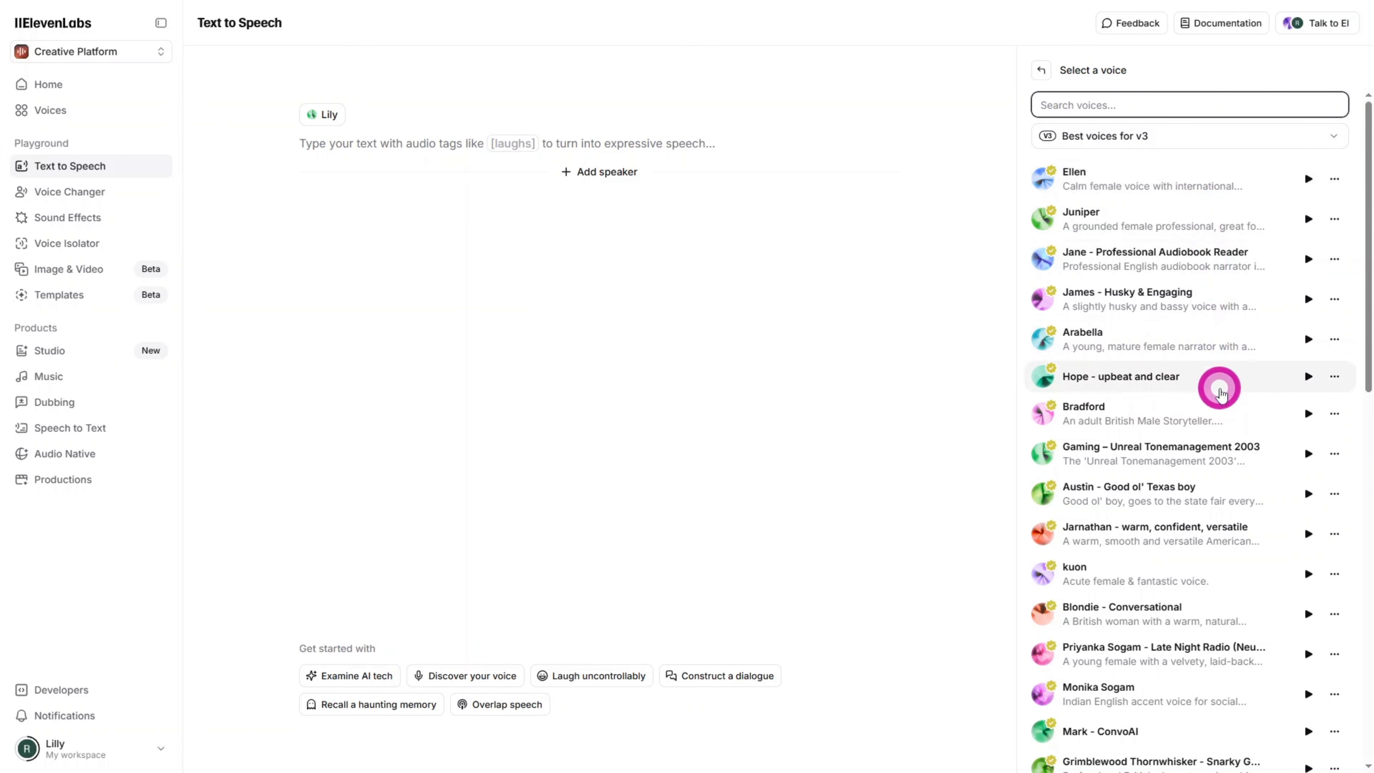
click(1167, 107)
text(ale)
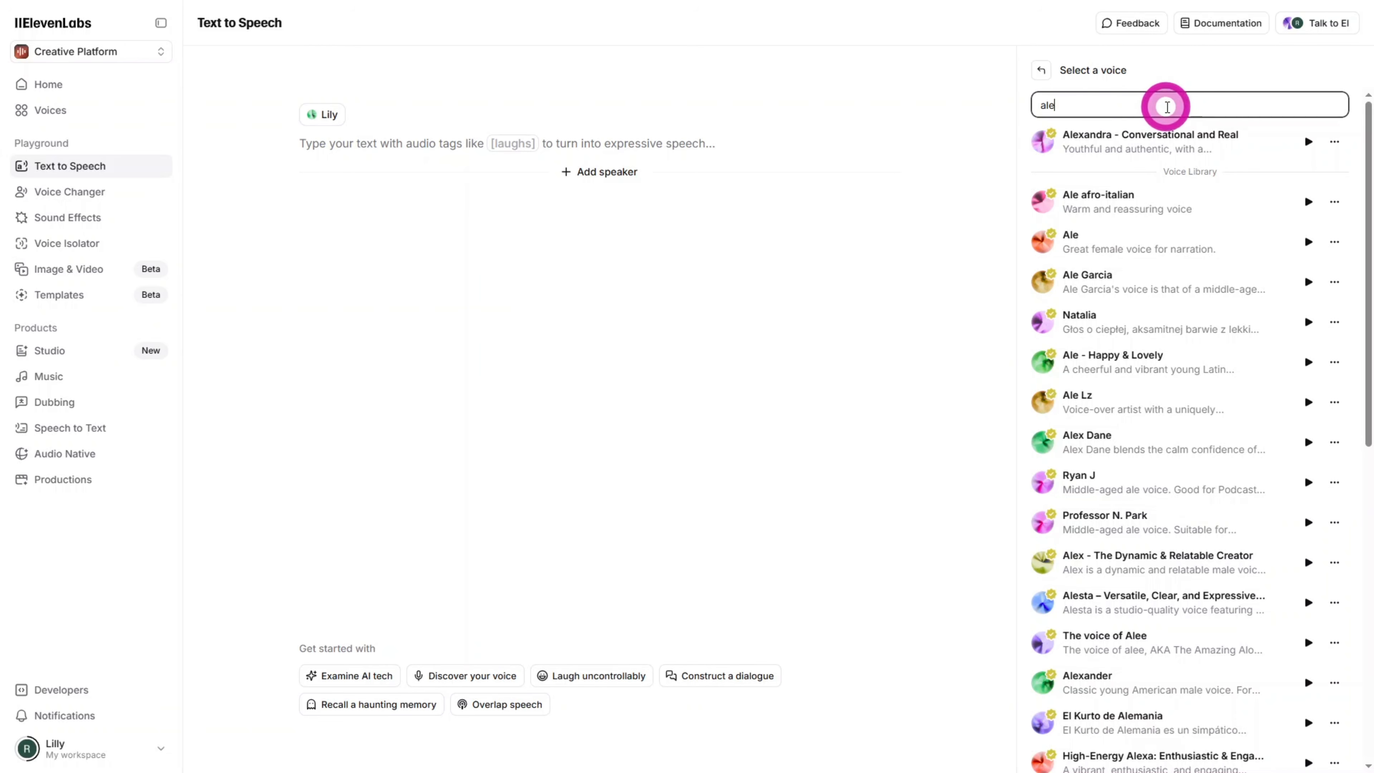
click(1127, 148)
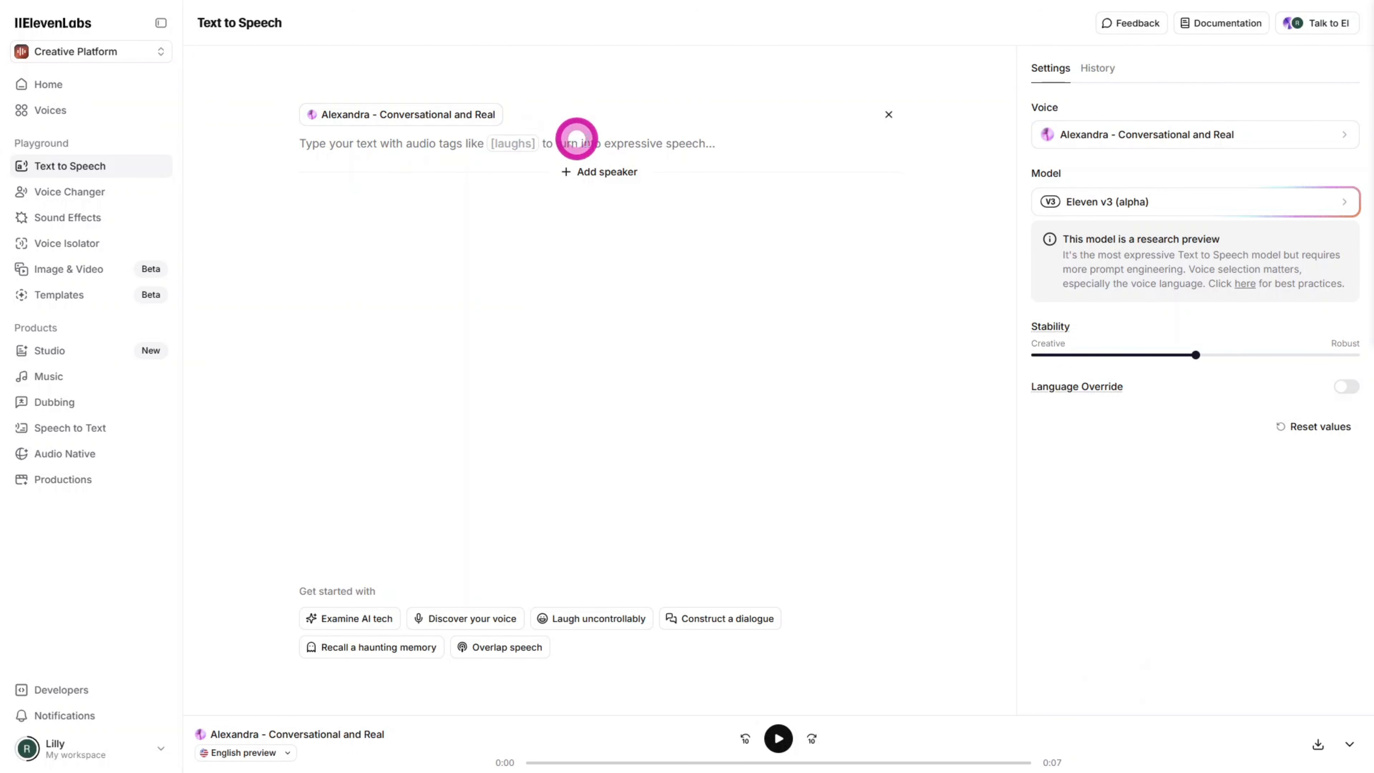
Step: Enter "How did we get here? A generation pushed to the edge, while another holds most of the wealth." and generate the speech
click(620, 149)
text(How did we get here? A generation pushed to the edge, while another holds most of the wealth.)
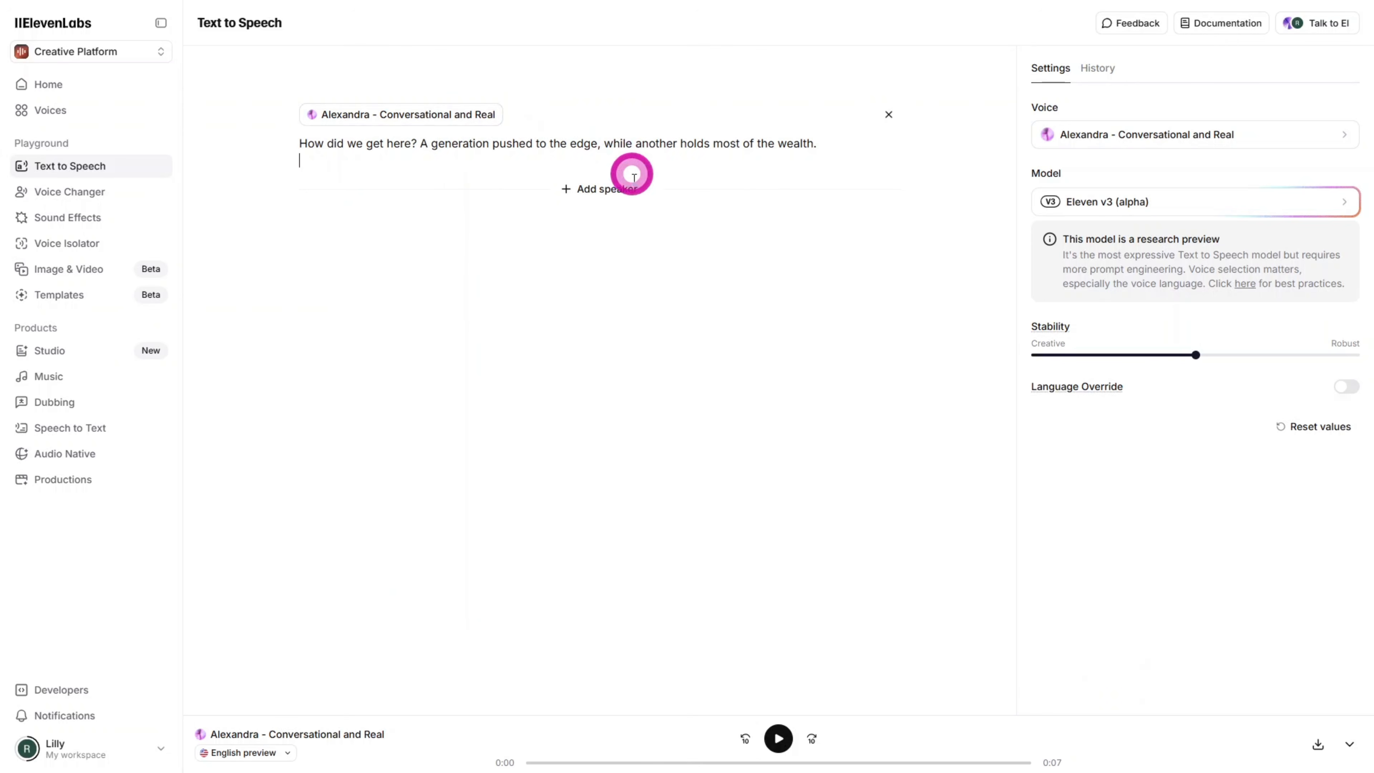
key(ctrl+Return)
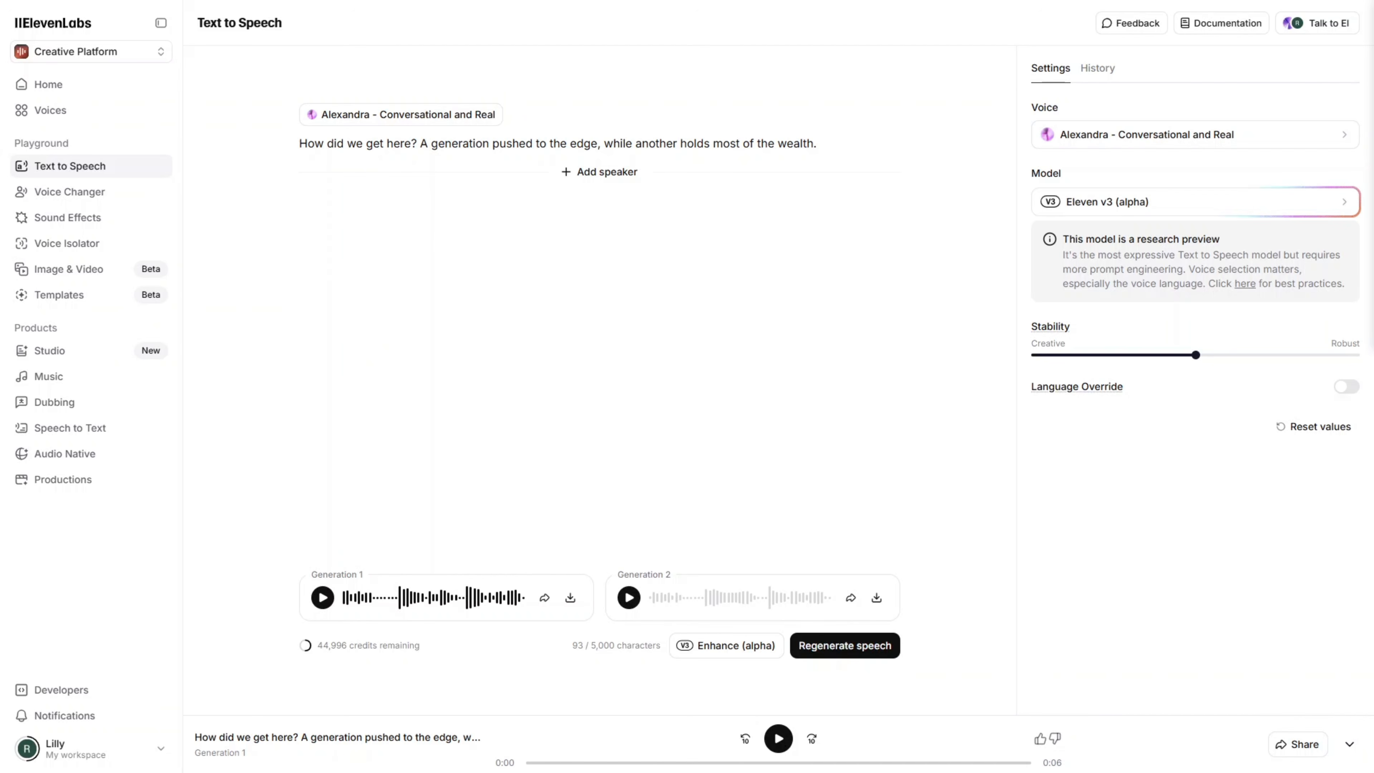
Step: Open the Eleven v3 best-practices guide and examine the voice-related audio tags, including the one for sighs
click(1246, 285)
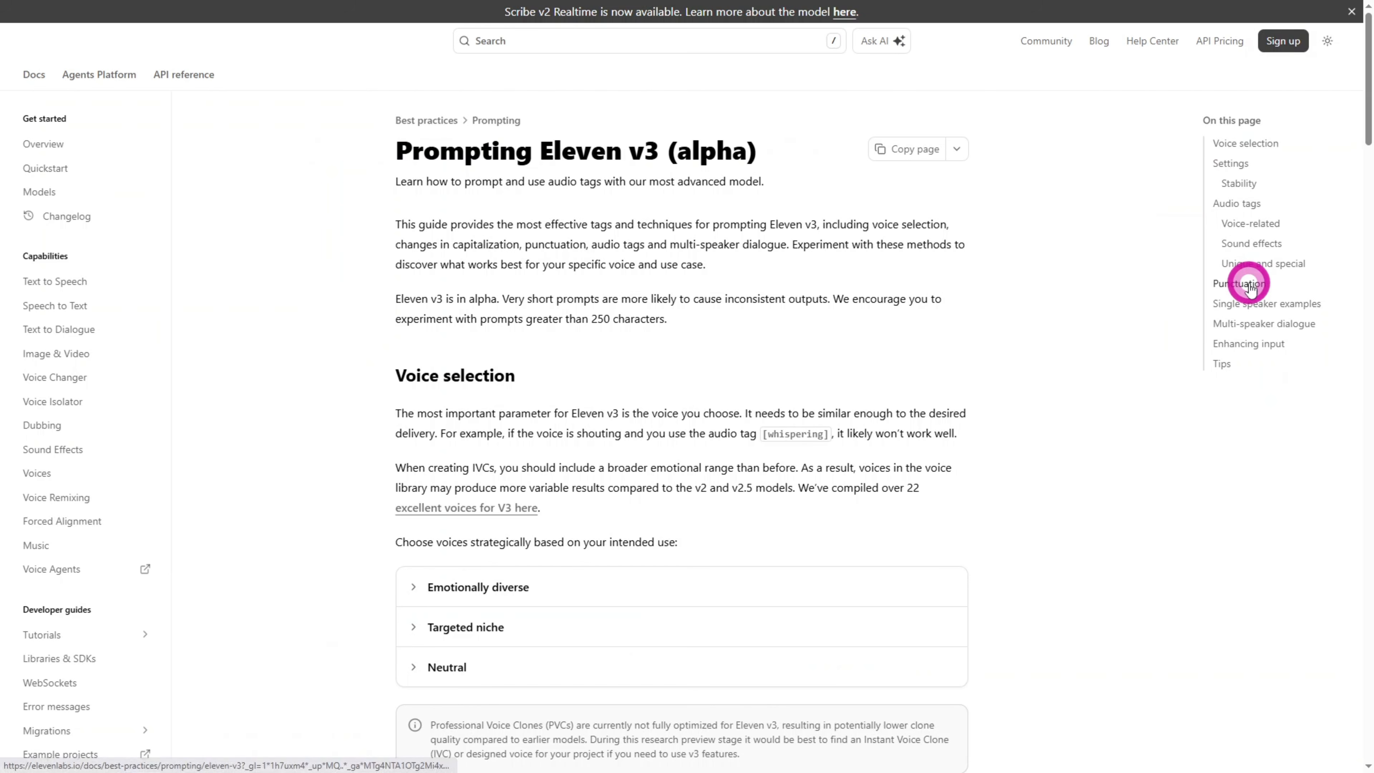
scroll(1093, 328, down, 10)
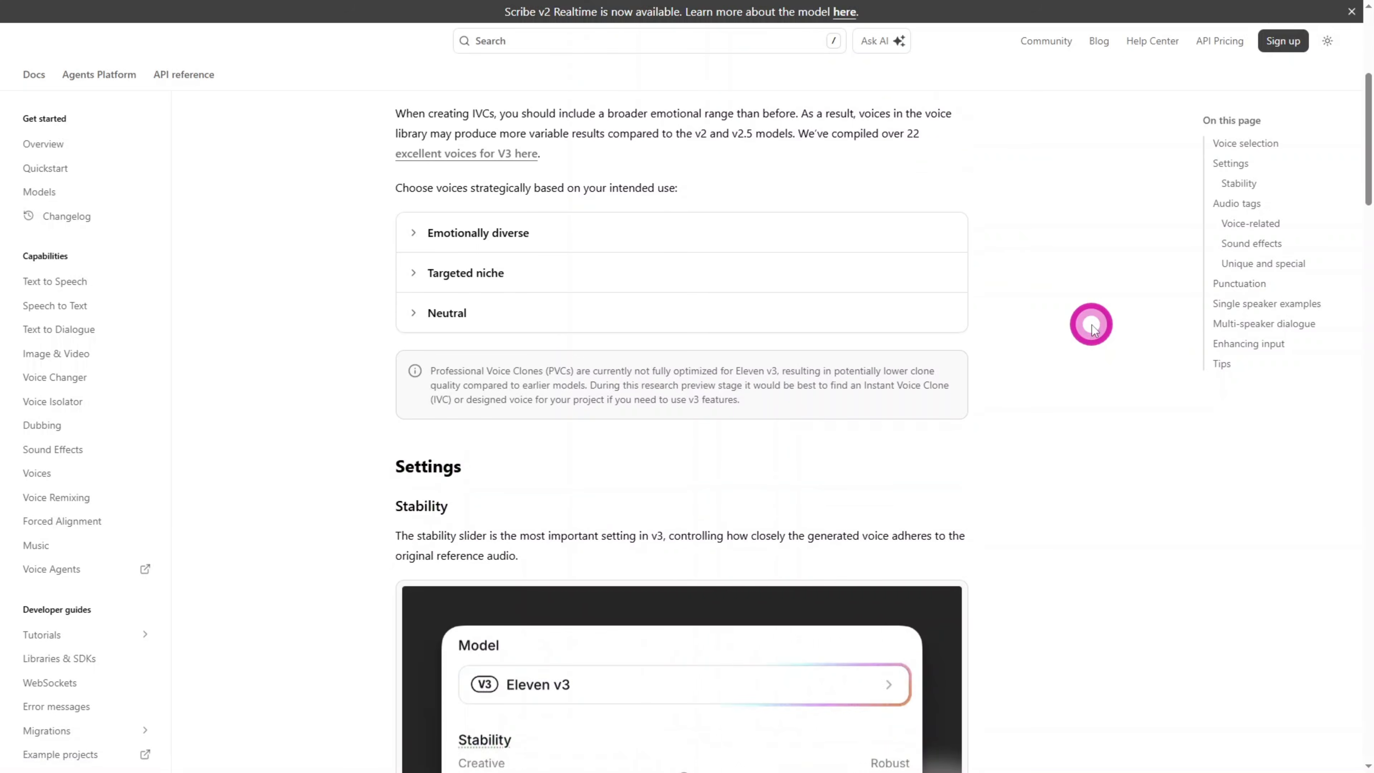
scroll(1096, 328, up, 5)
scroll(1096, 328, down, 5)
scroll(1095, 327, down, 9)
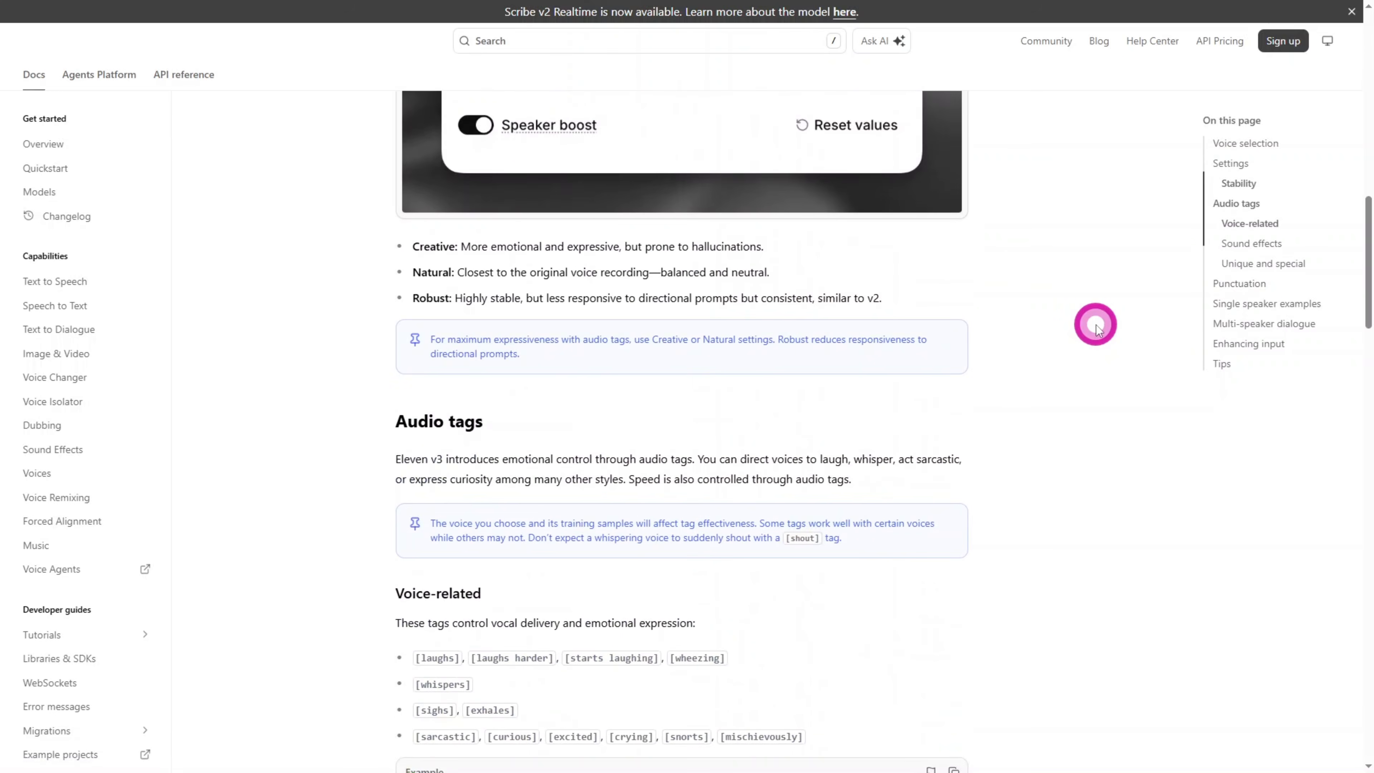
scroll(1100, 328, up, 3)
scroll(1101, 328, down, 5)
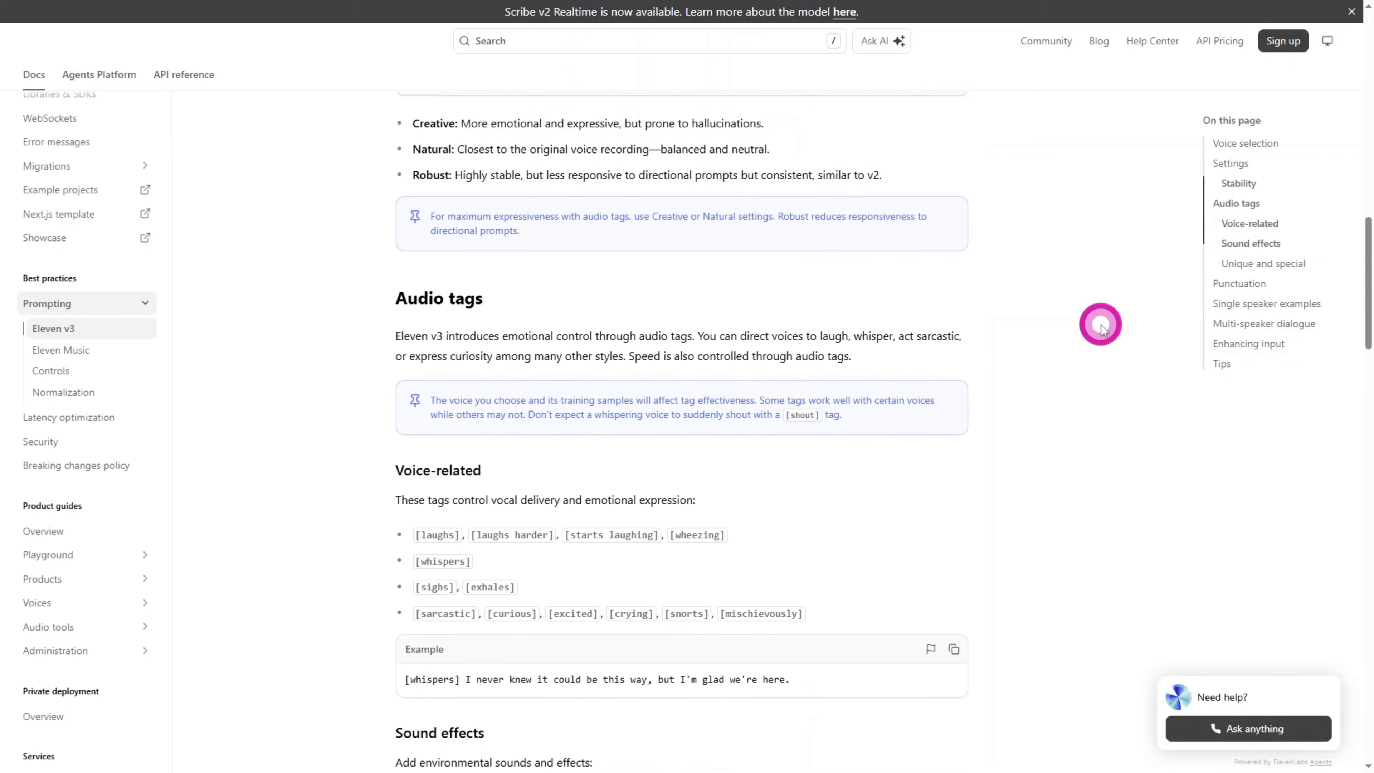
scroll(1103, 327, down, 1)
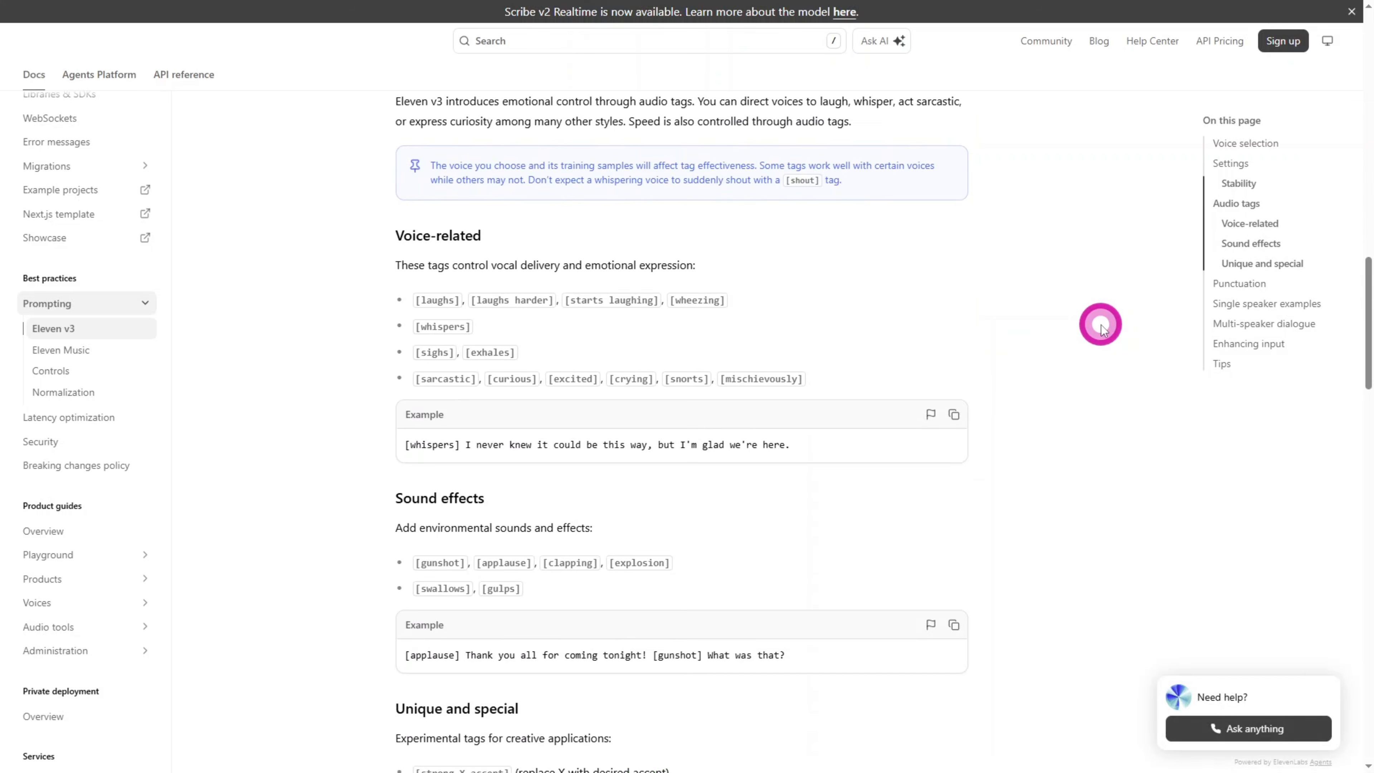
scroll(1102, 328, down, 1)
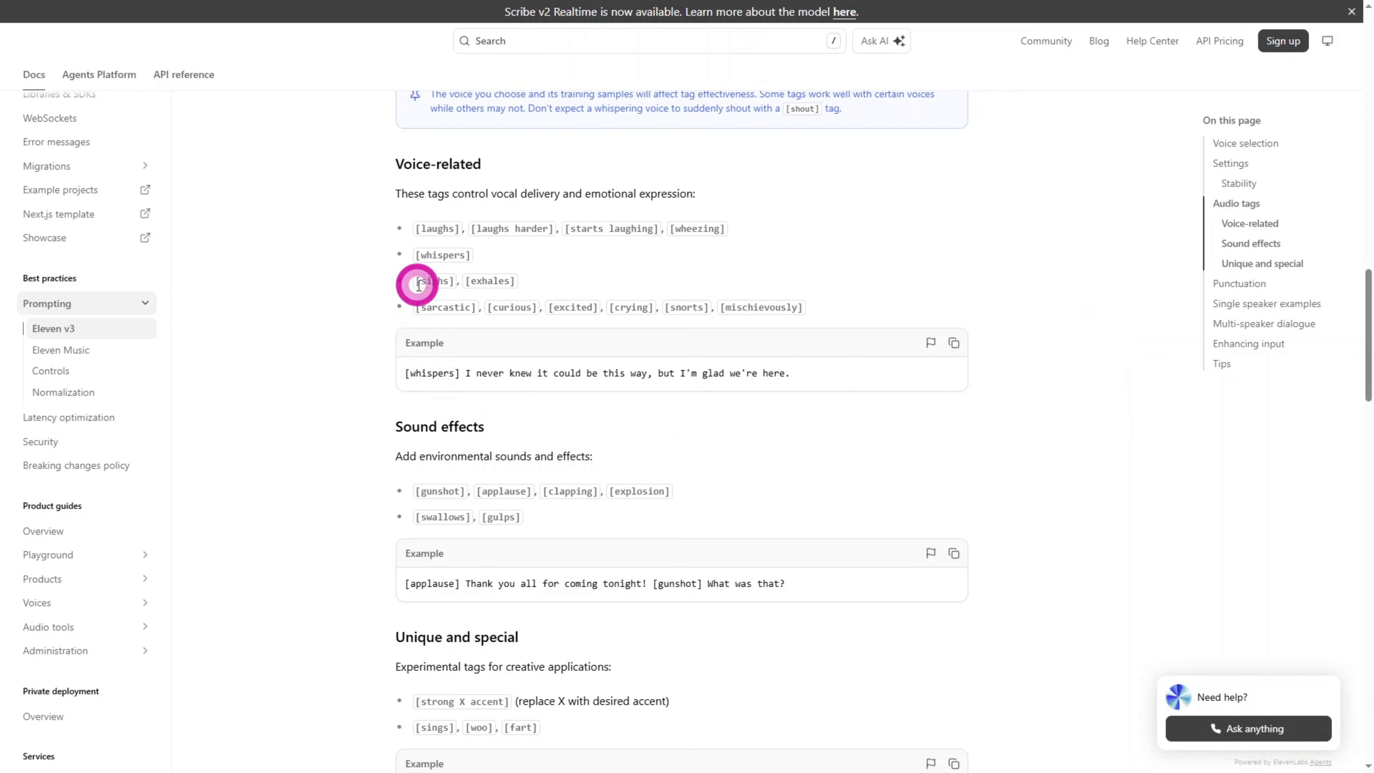
drag(416, 285, 459, 290)
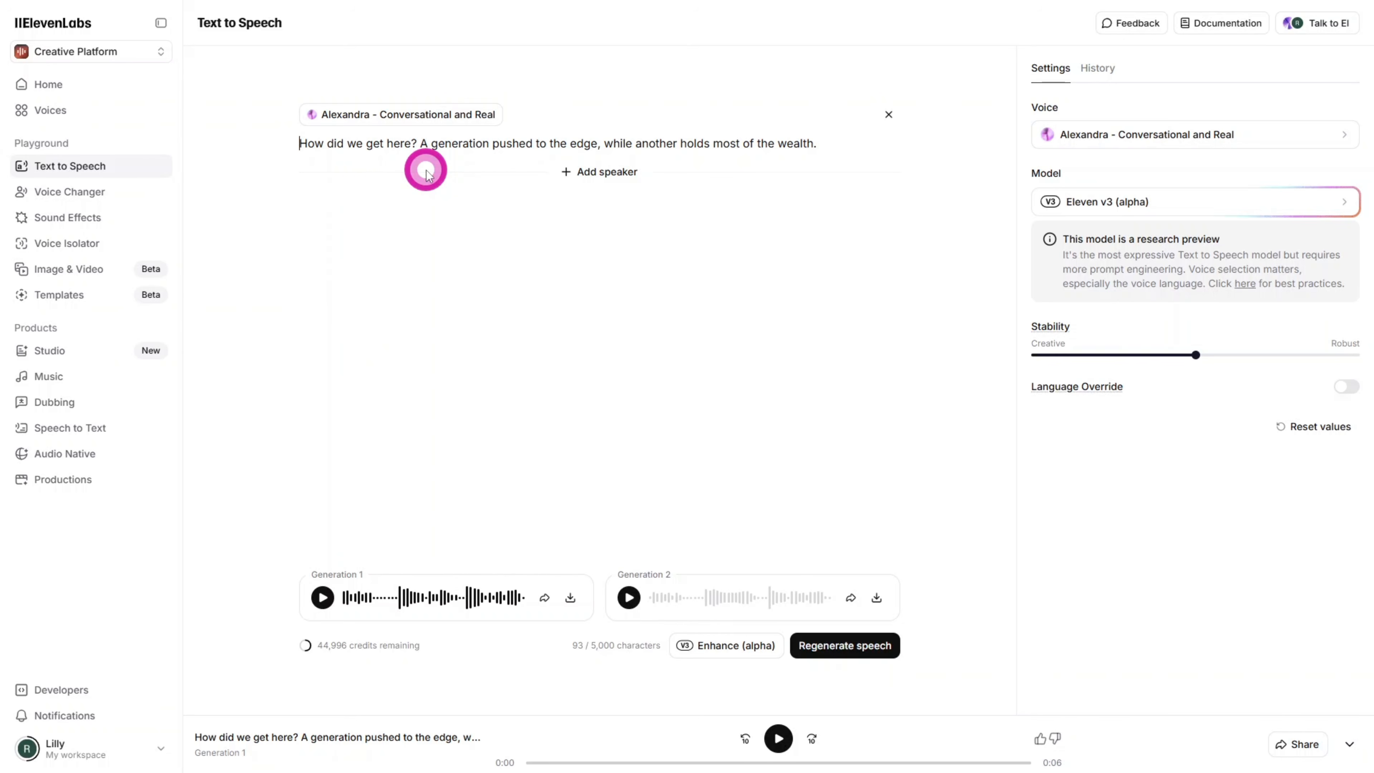
Step: Add "(Sighs)" before the first sentence of the script and apply Enhance (alpha) to the text
text(())
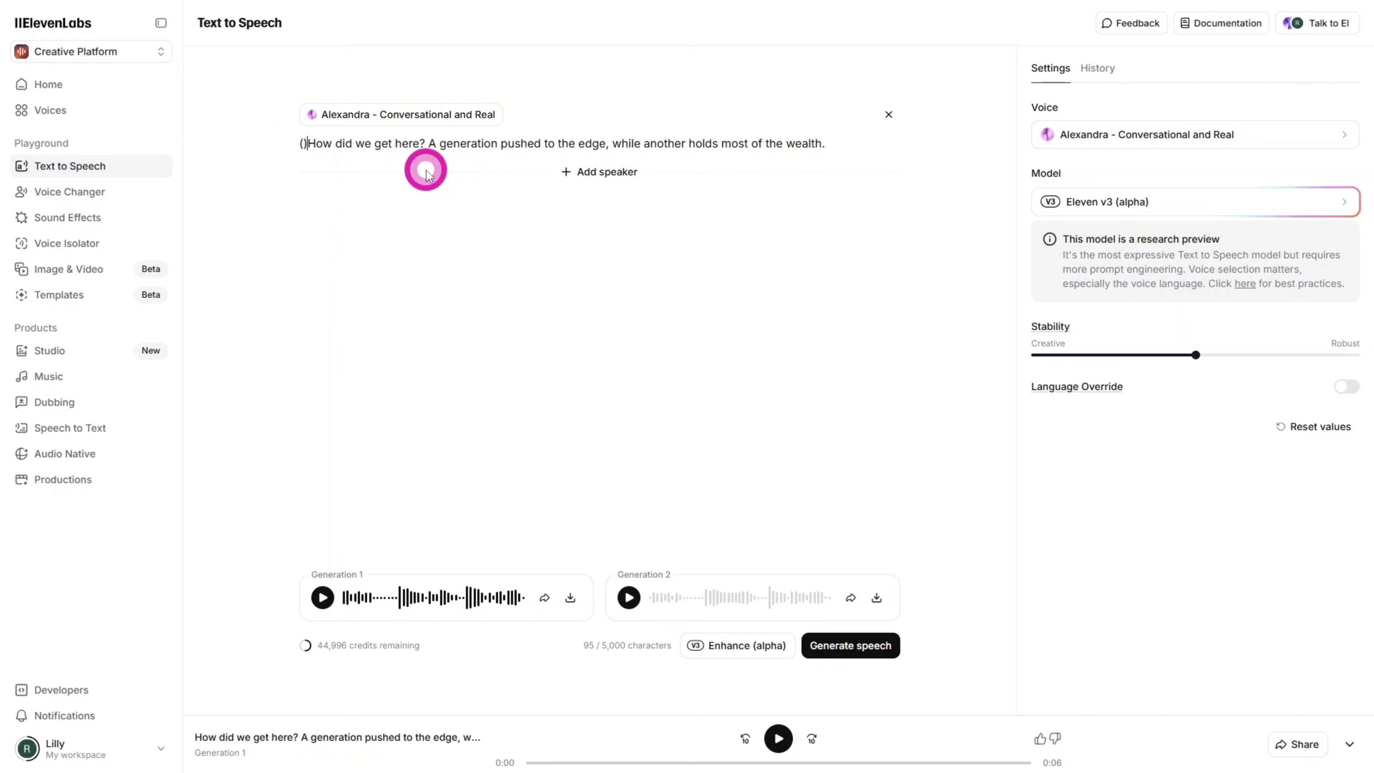
key(Left)
text(Sighs)
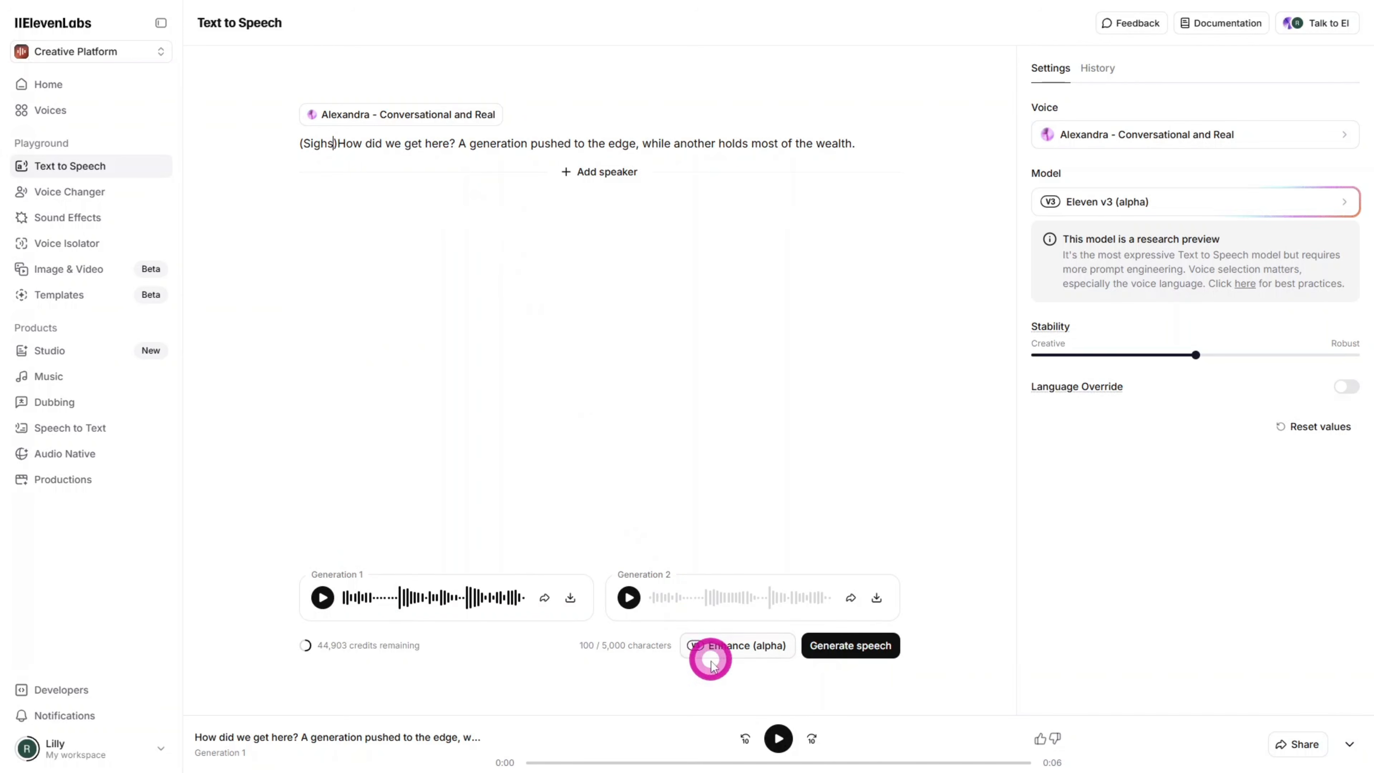
click(718, 652)
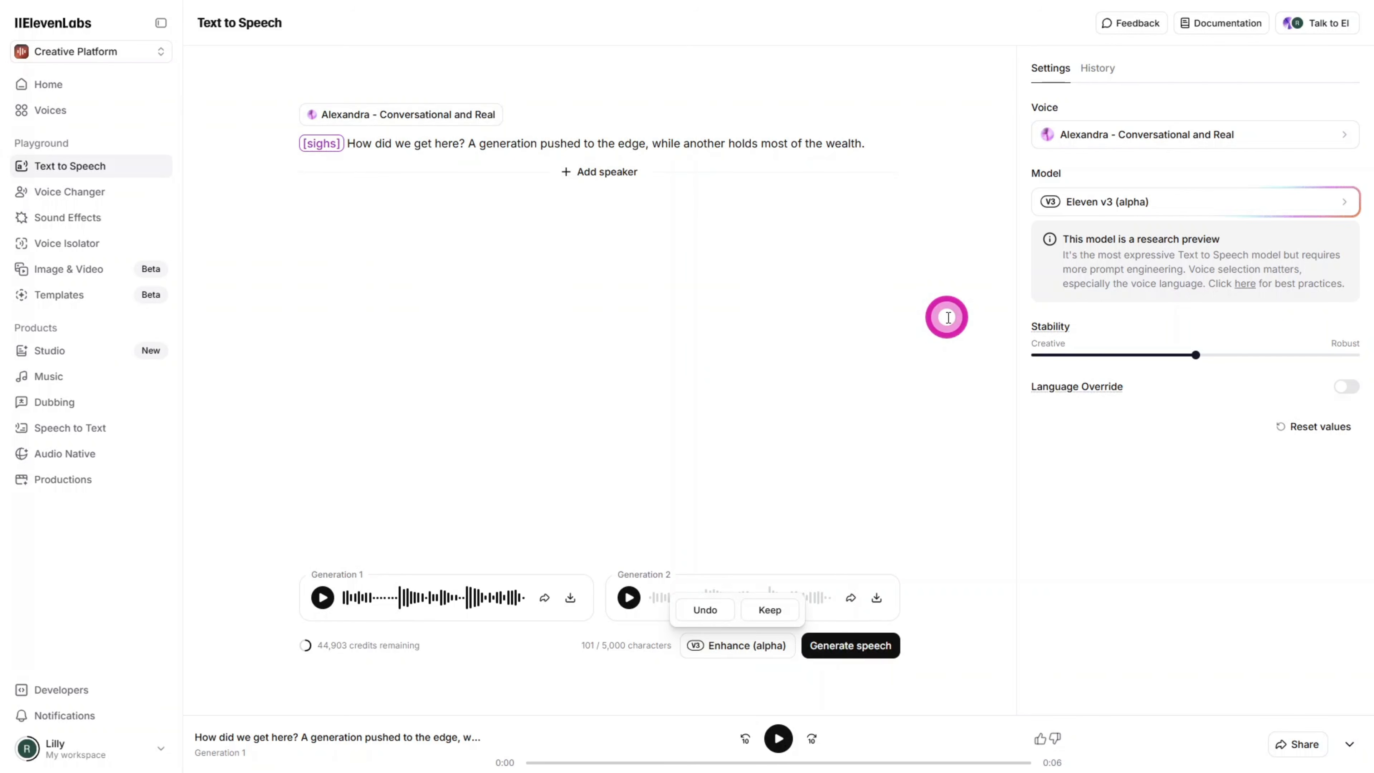
Step: Generate speech from the enhanced script, keep the enhancement and play Generation 2
click(890, 645)
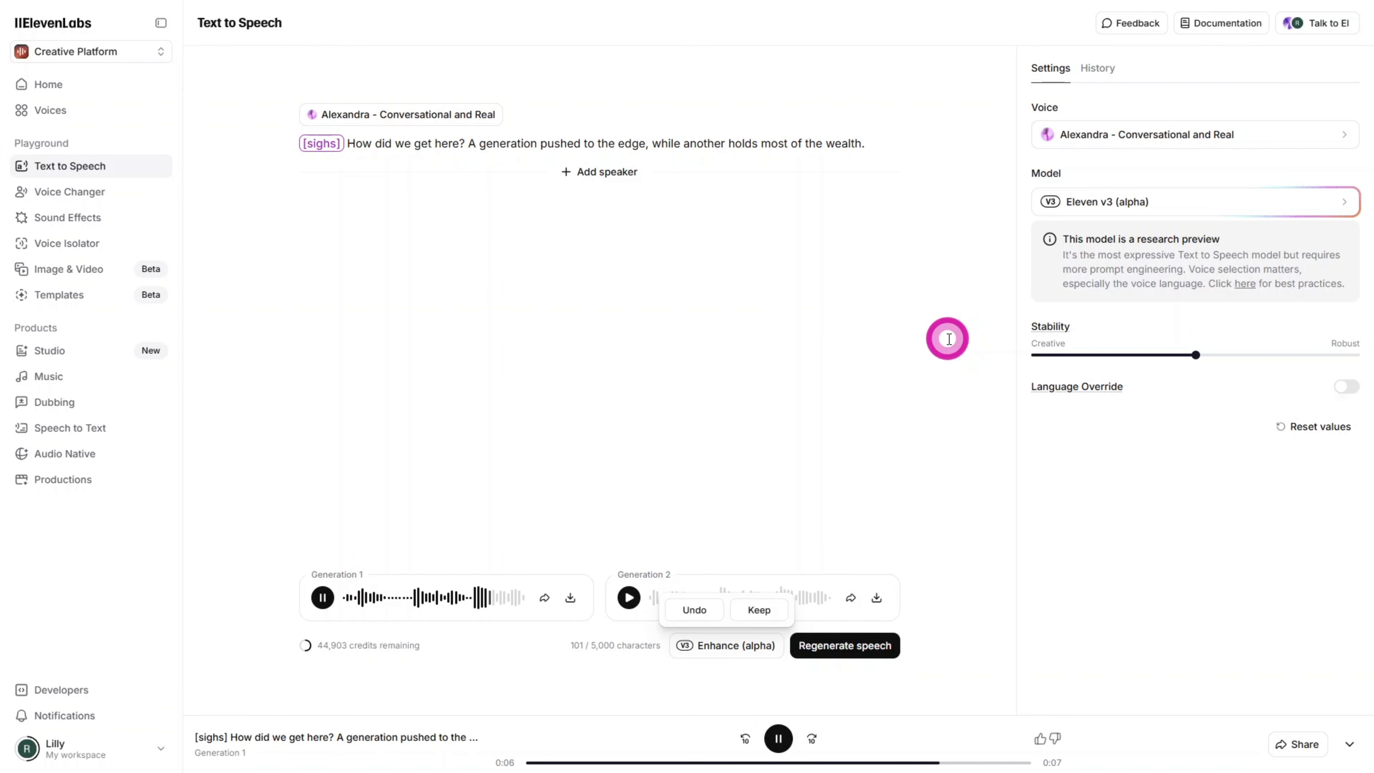
click(758, 610)
click(629, 598)
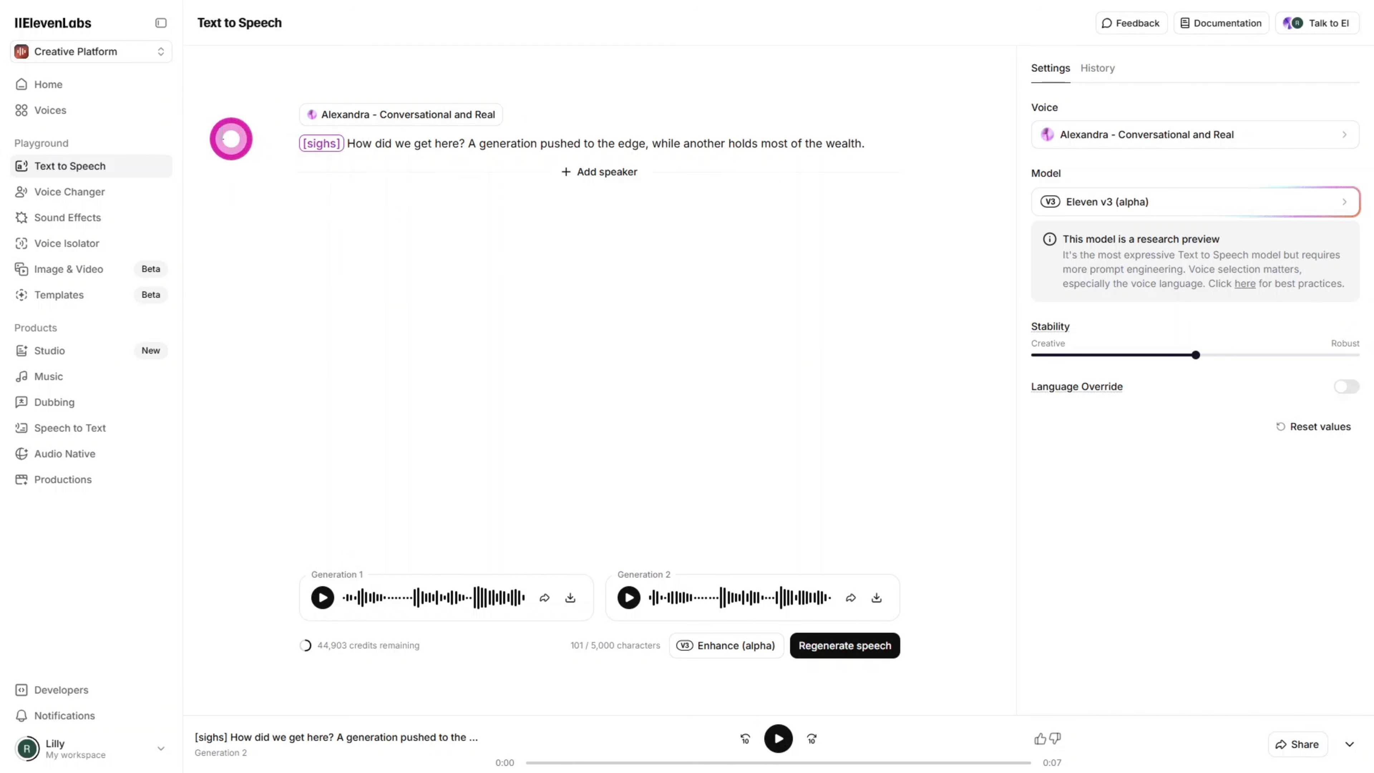
Step: Replace the sighs tag with "Soft sigh" and generate the speech with the new tag
drag(308, 143, 339, 144)
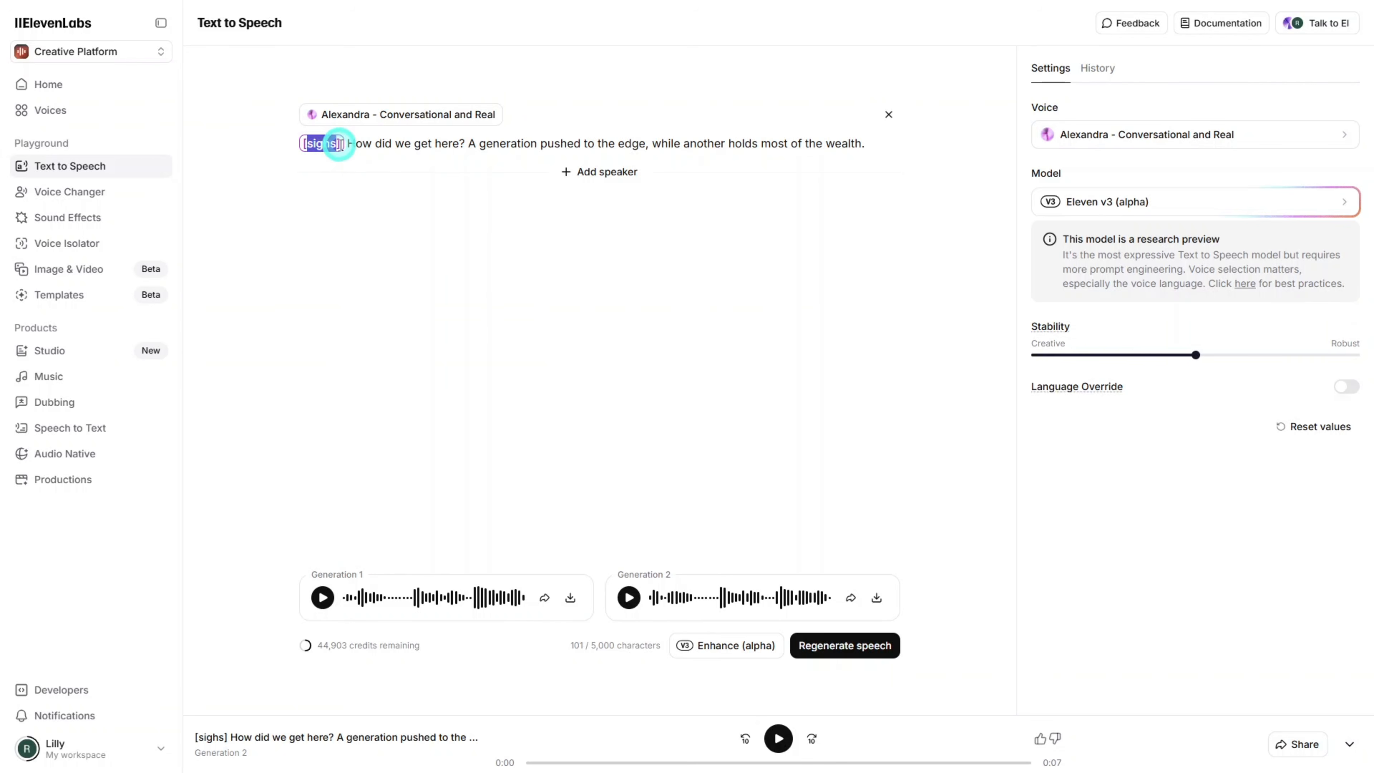
text(Soft sigh)
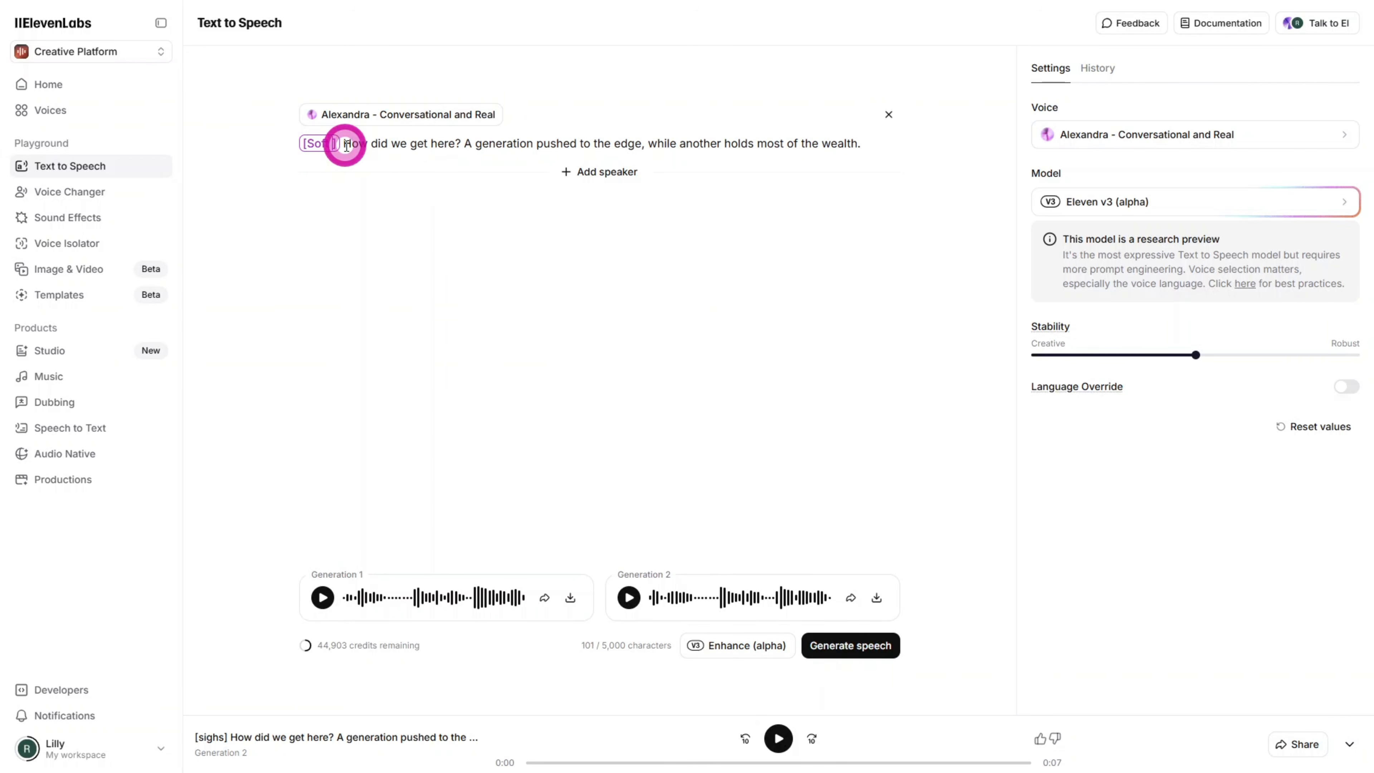
click(814, 275)
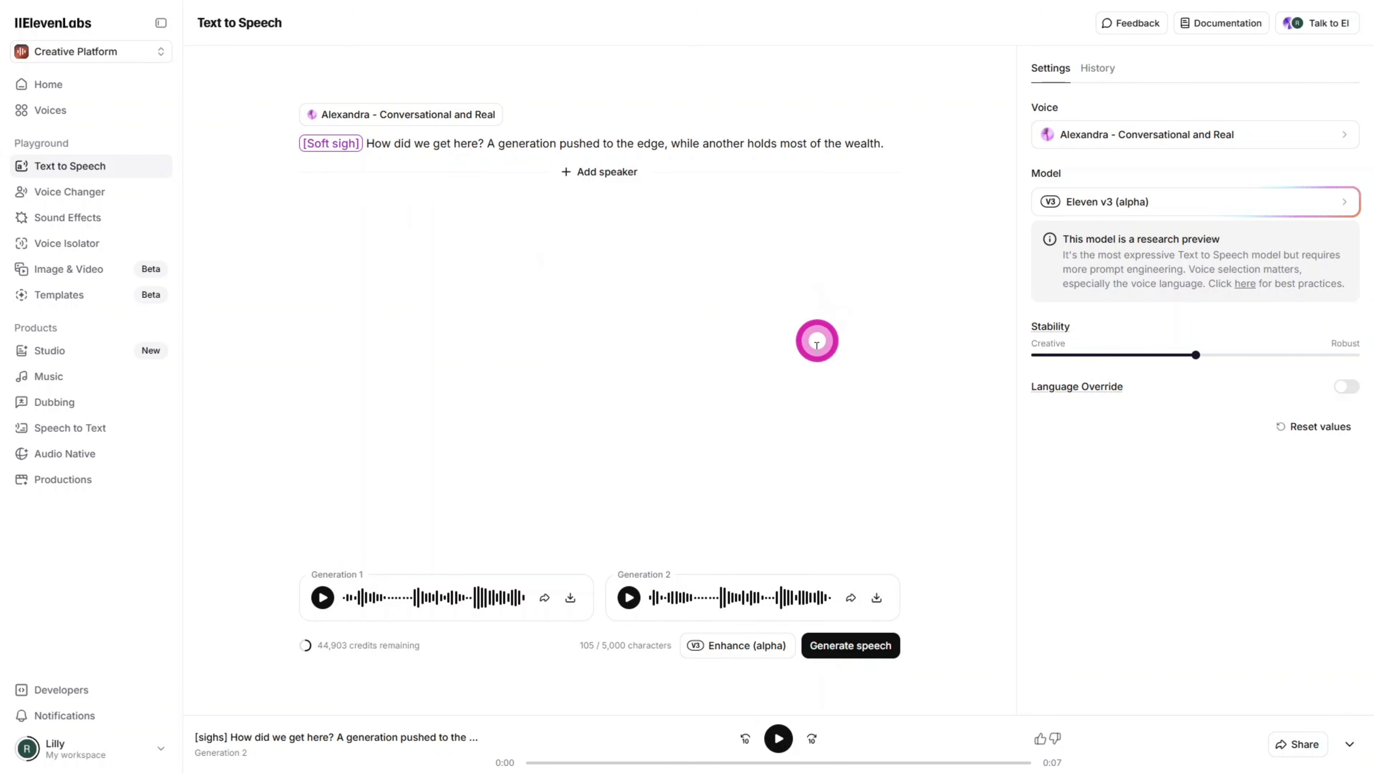
click(844, 645)
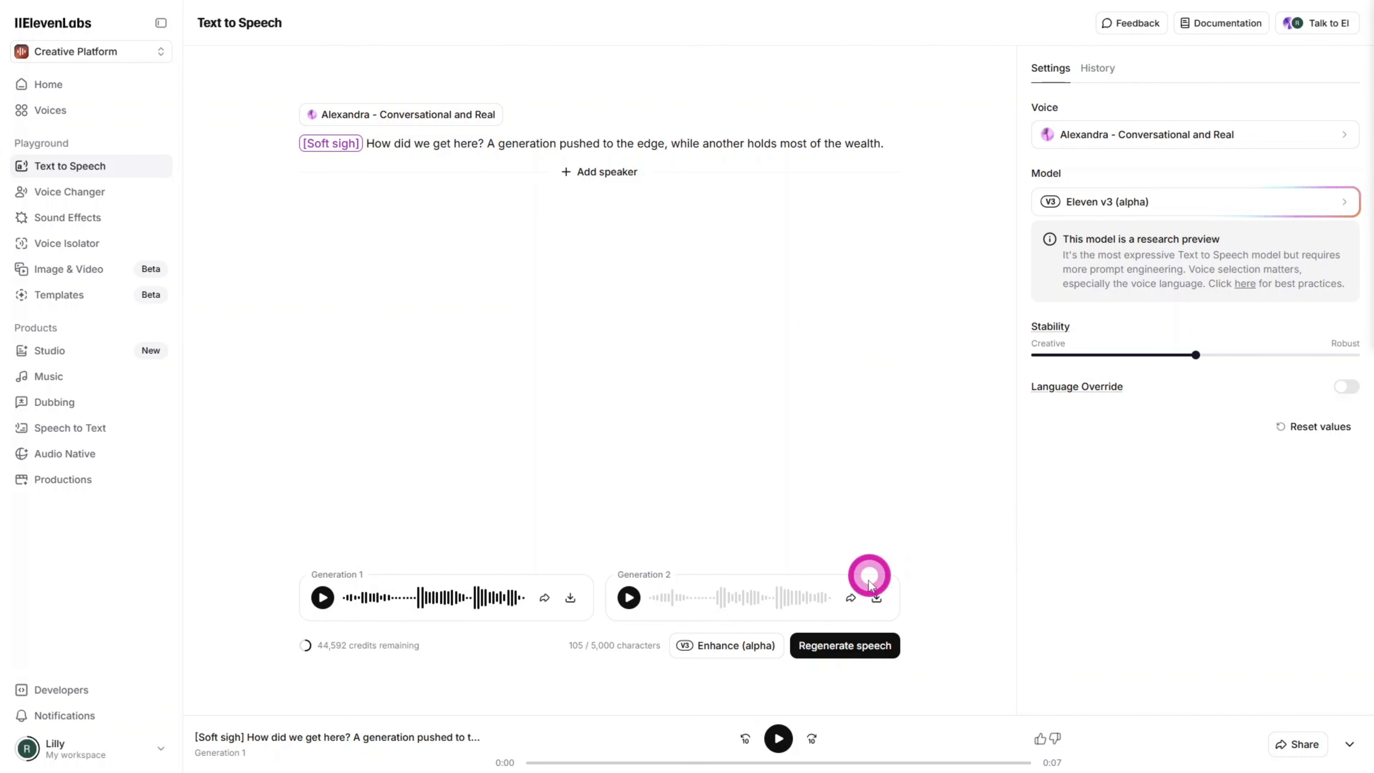
click(855, 652)
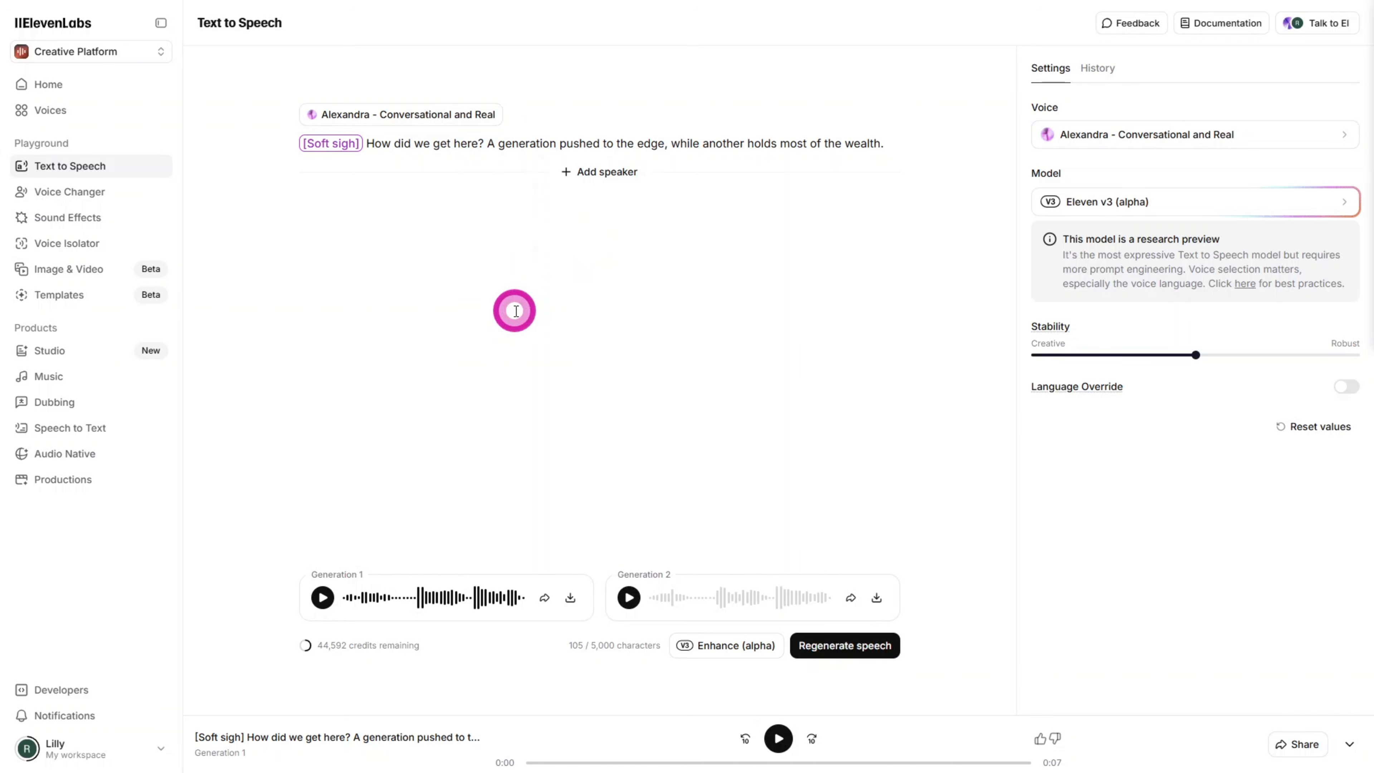
click(874, 390)
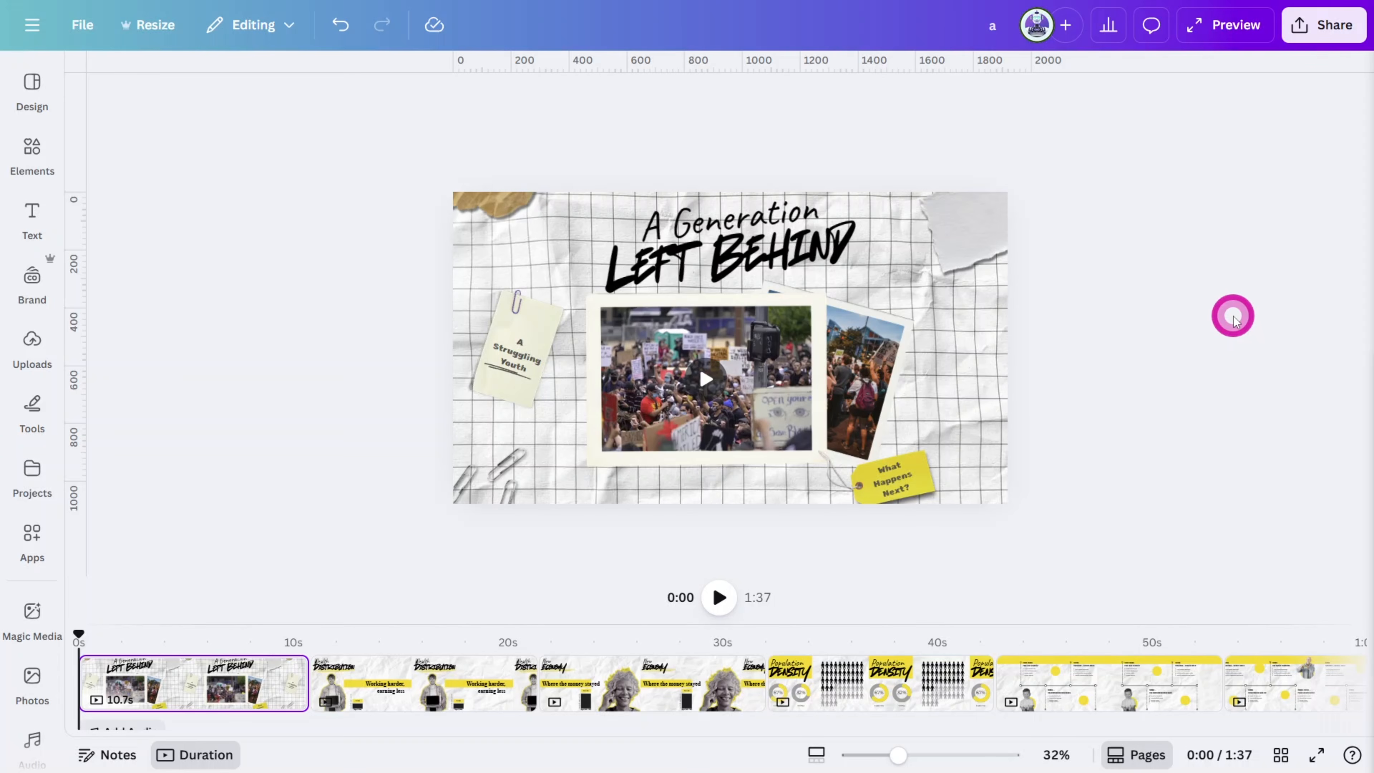
Step: In the Canva video design, duplicate the first page and delete the front protest video from the duplicate
click(286, 670)
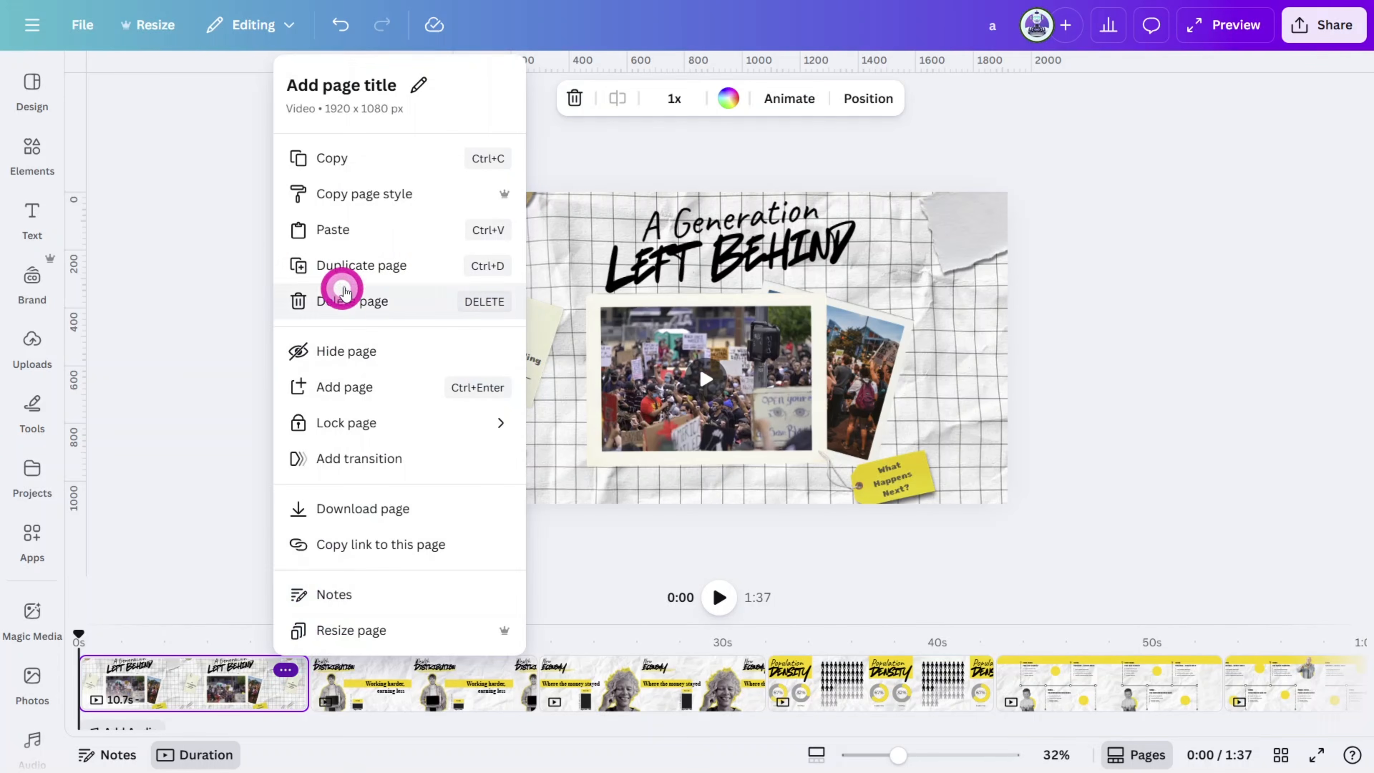
click(346, 268)
click(346, 672)
click(781, 443)
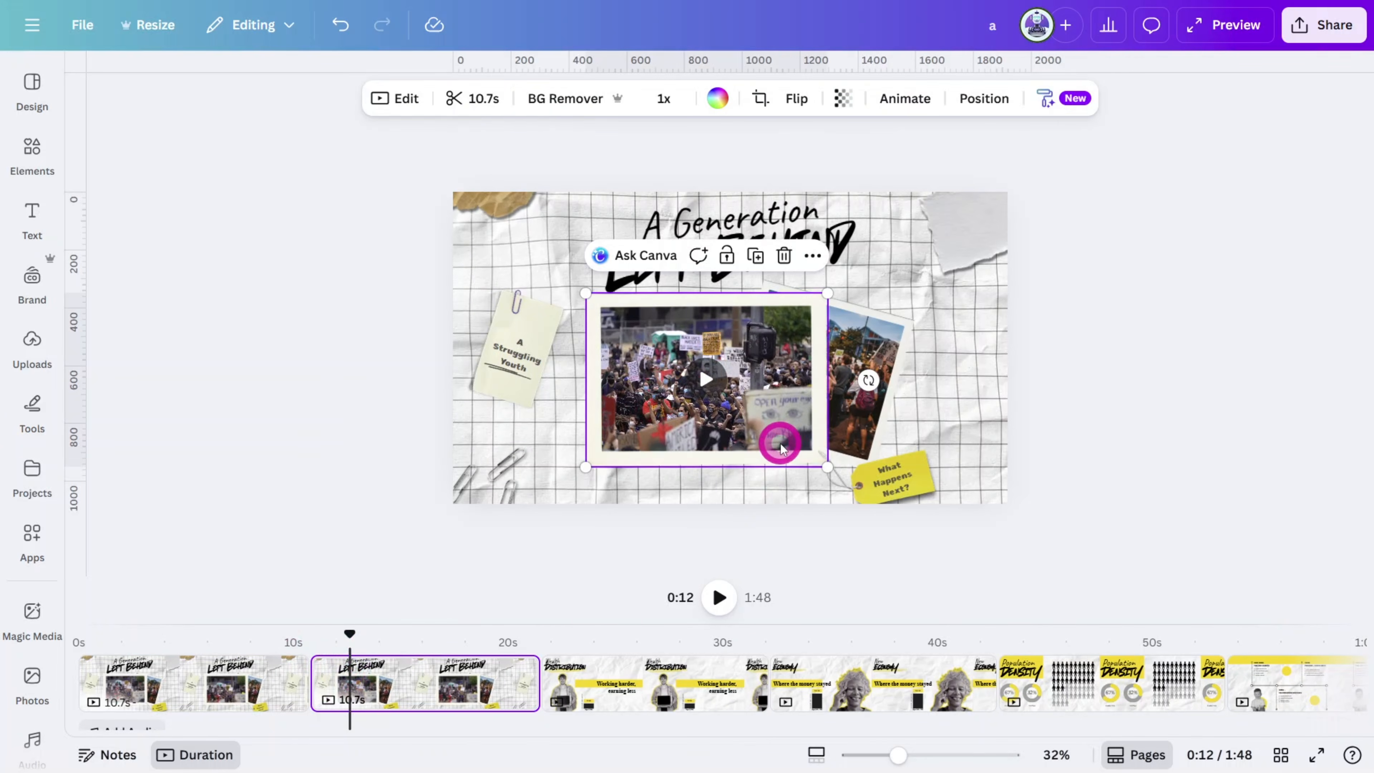
key(Delete)
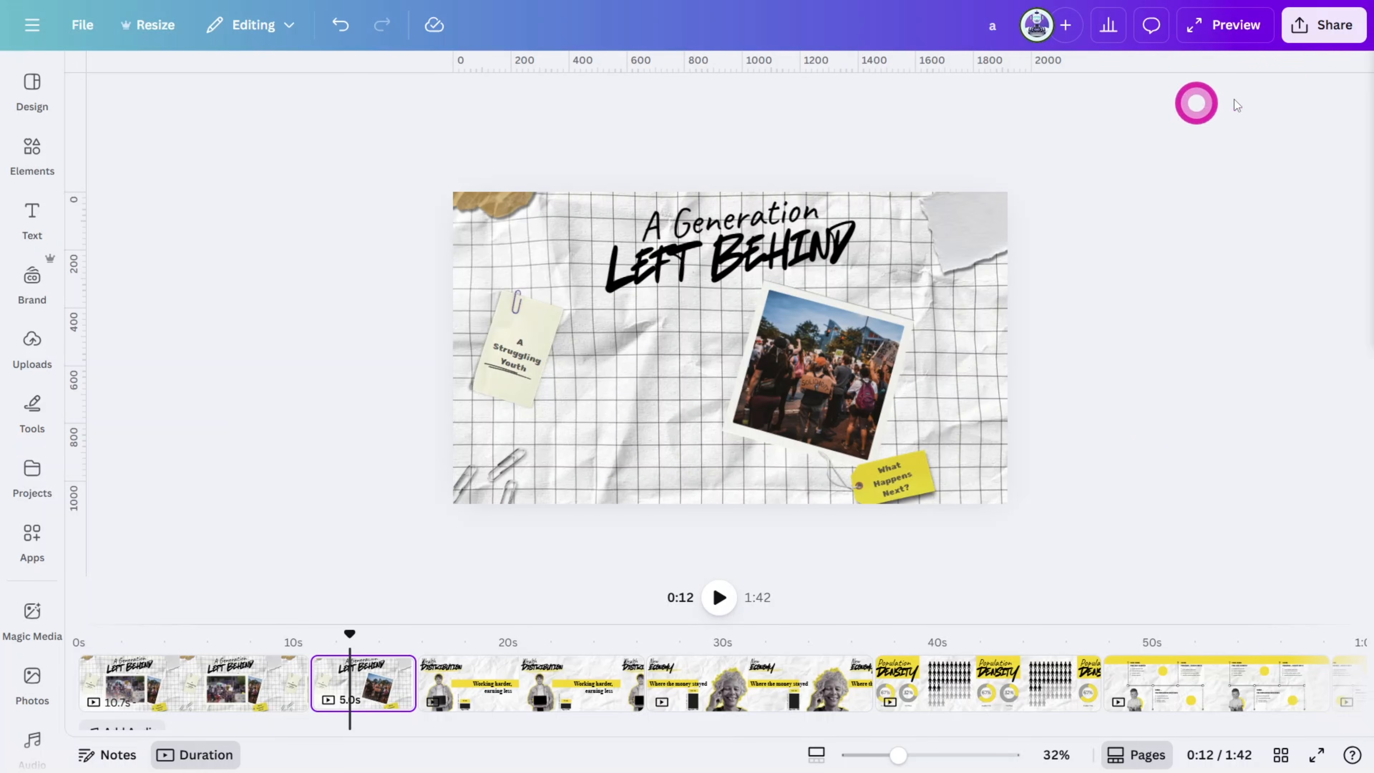
Step: Download only the current page, Page 2, as a PNG
click(1320, 25)
click(1058, 398)
click(1187, 157)
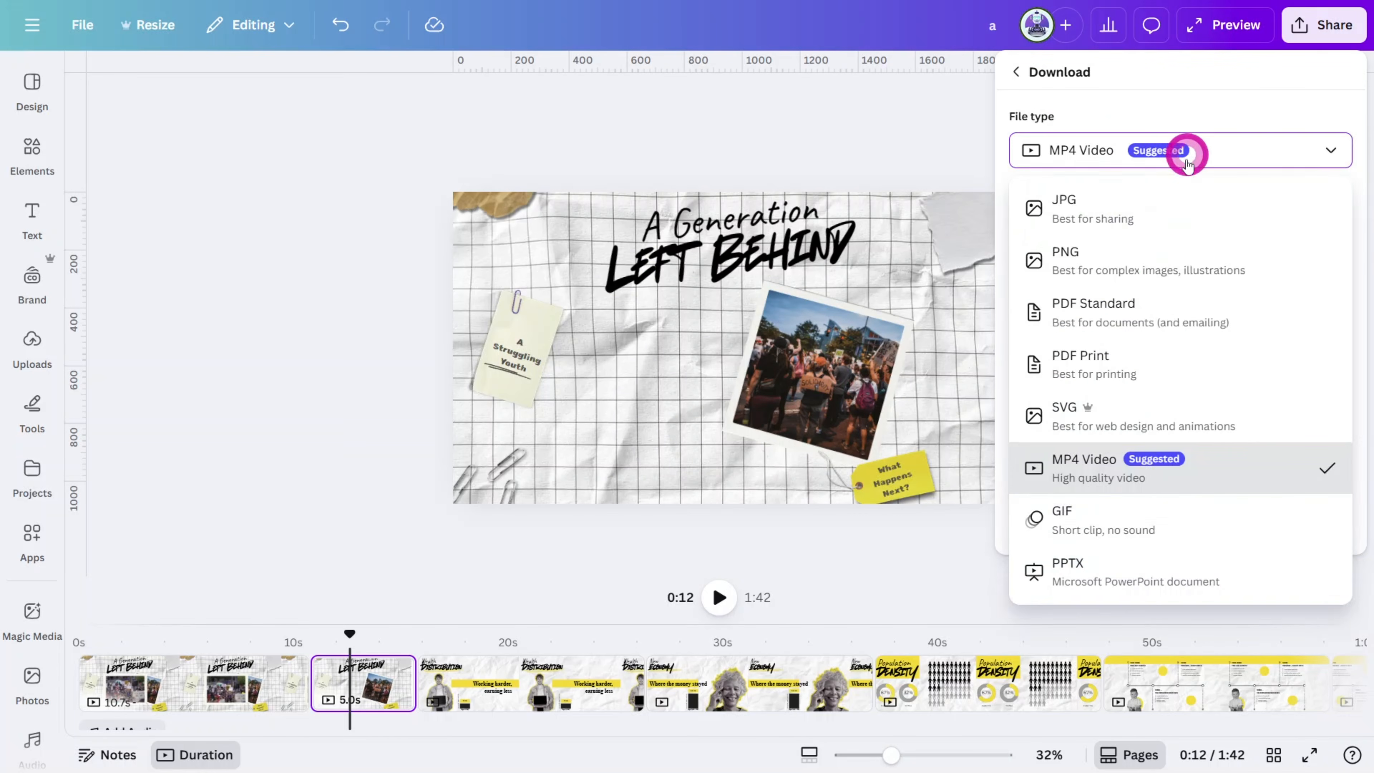
click(1129, 263)
click(1119, 391)
click(1087, 476)
click(1259, 520)
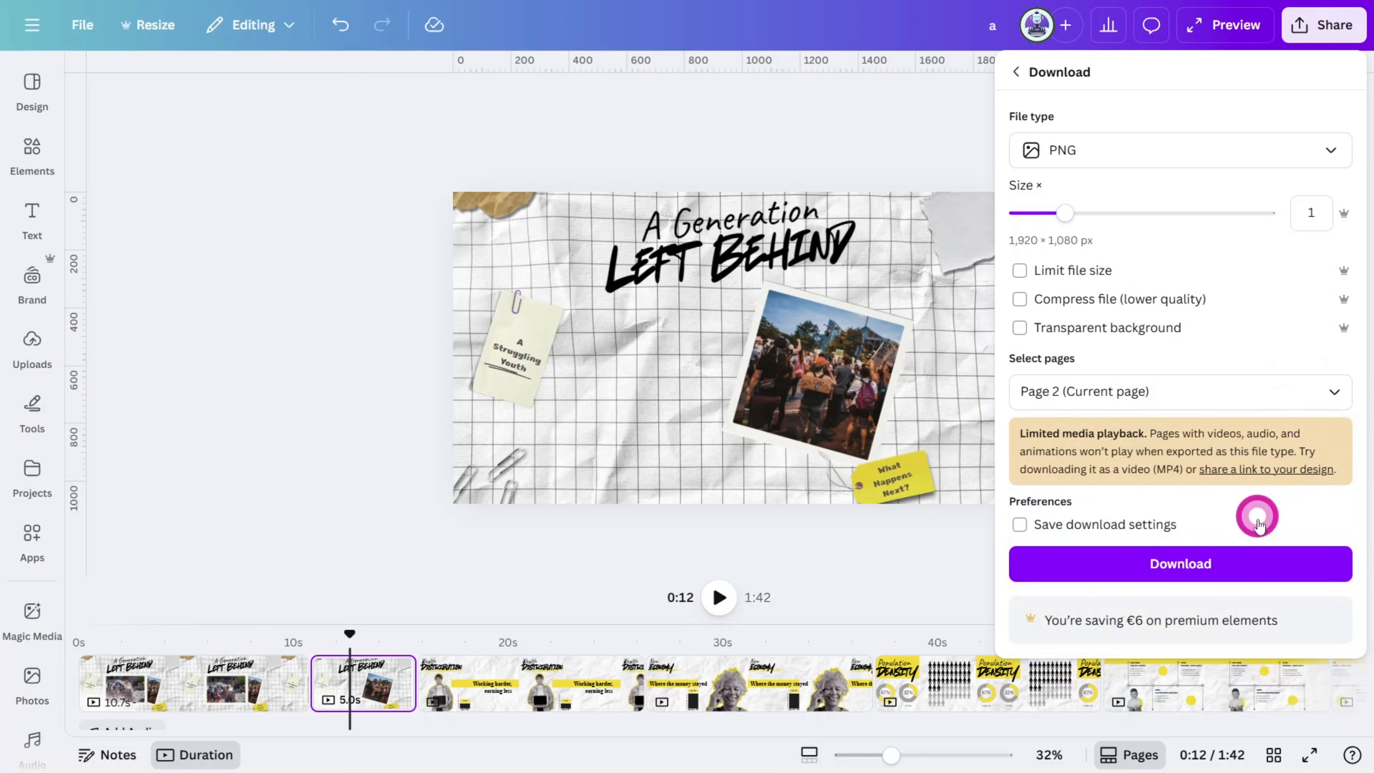
click(1239, 563)
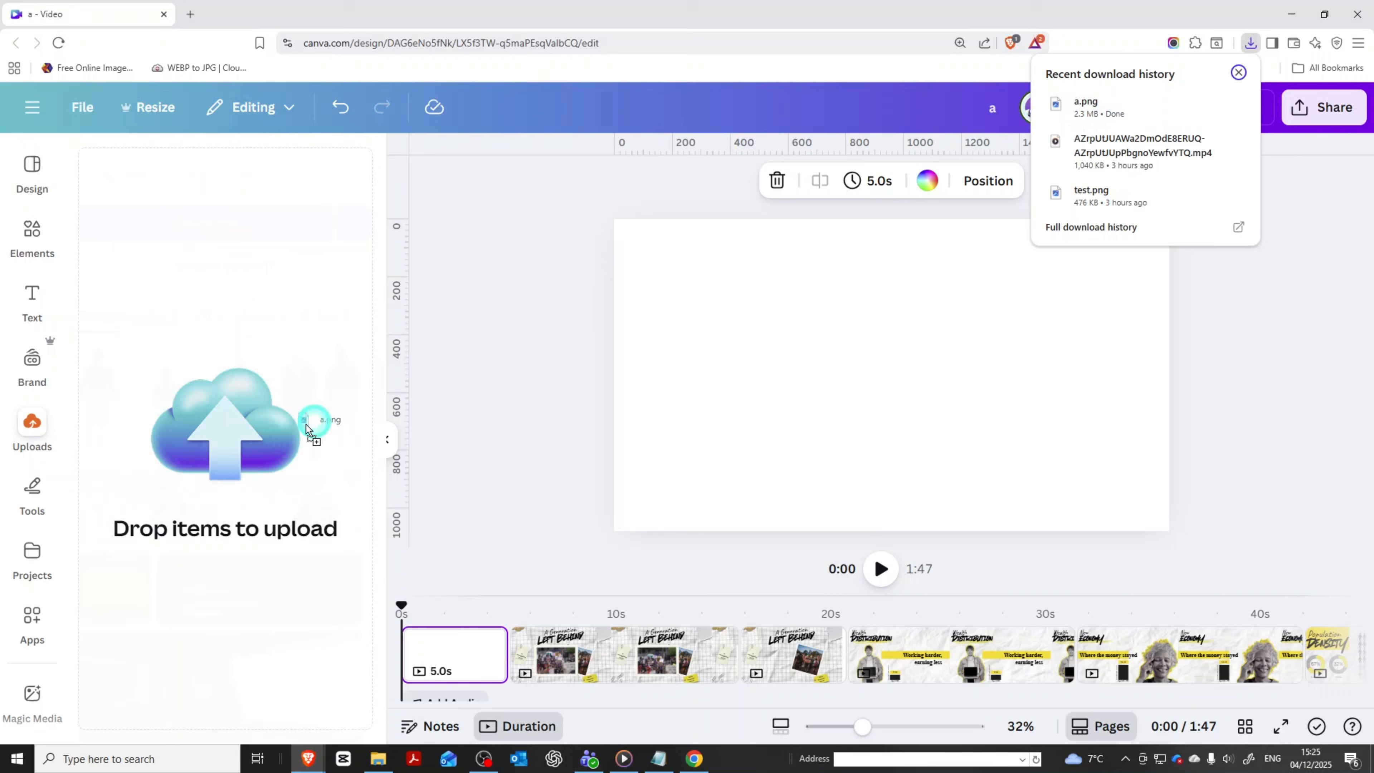
Step: Upload a.png, place it on the blank first page and enlarge it to fill the page
drag(307, 423, 908, 368)
drag(1095, 460, 1172, 482)
click(520, 414)
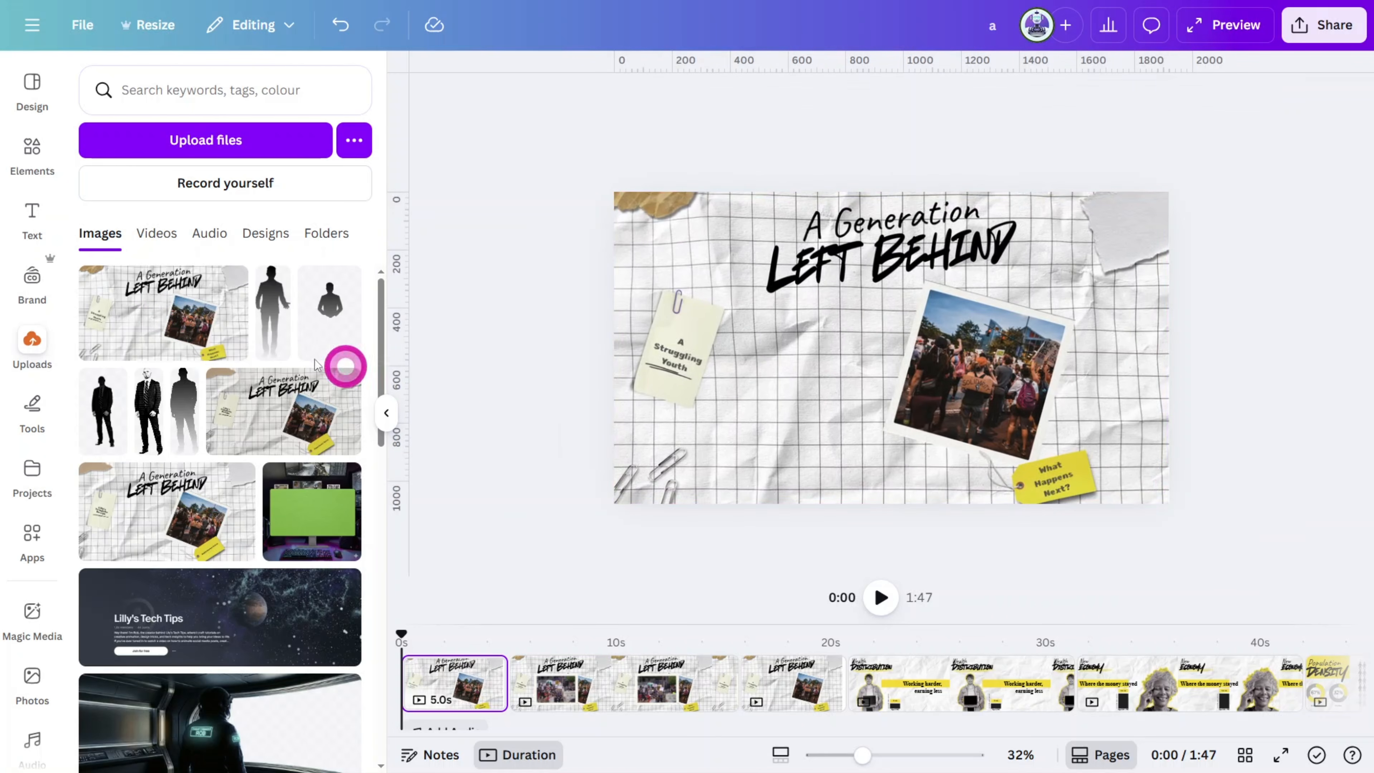
click(30, 336)
Step: Blur the whole background image on the first page and raise the blur intensity until the details are soft
click(797, 389)
click(379, 99)
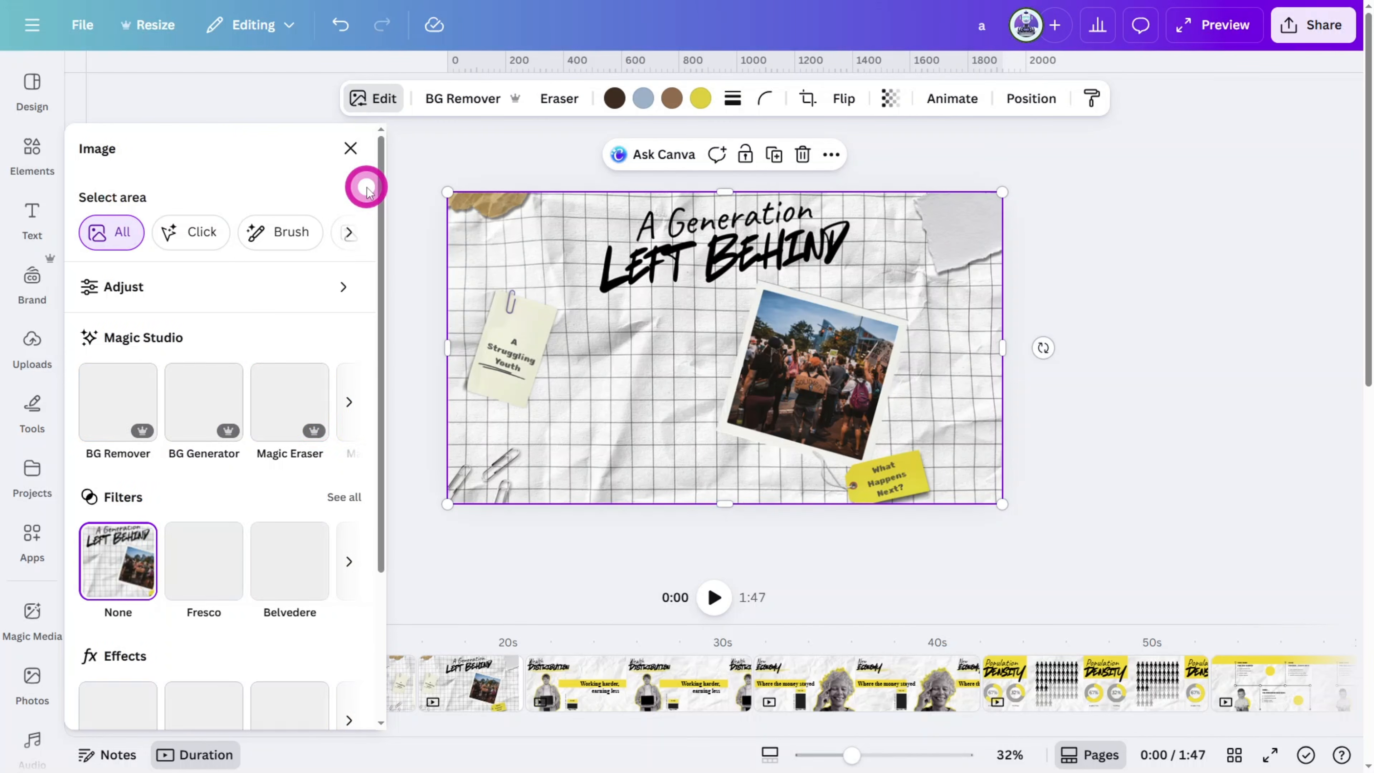
scroll(189, 563, down, 3)
click(298, 570)
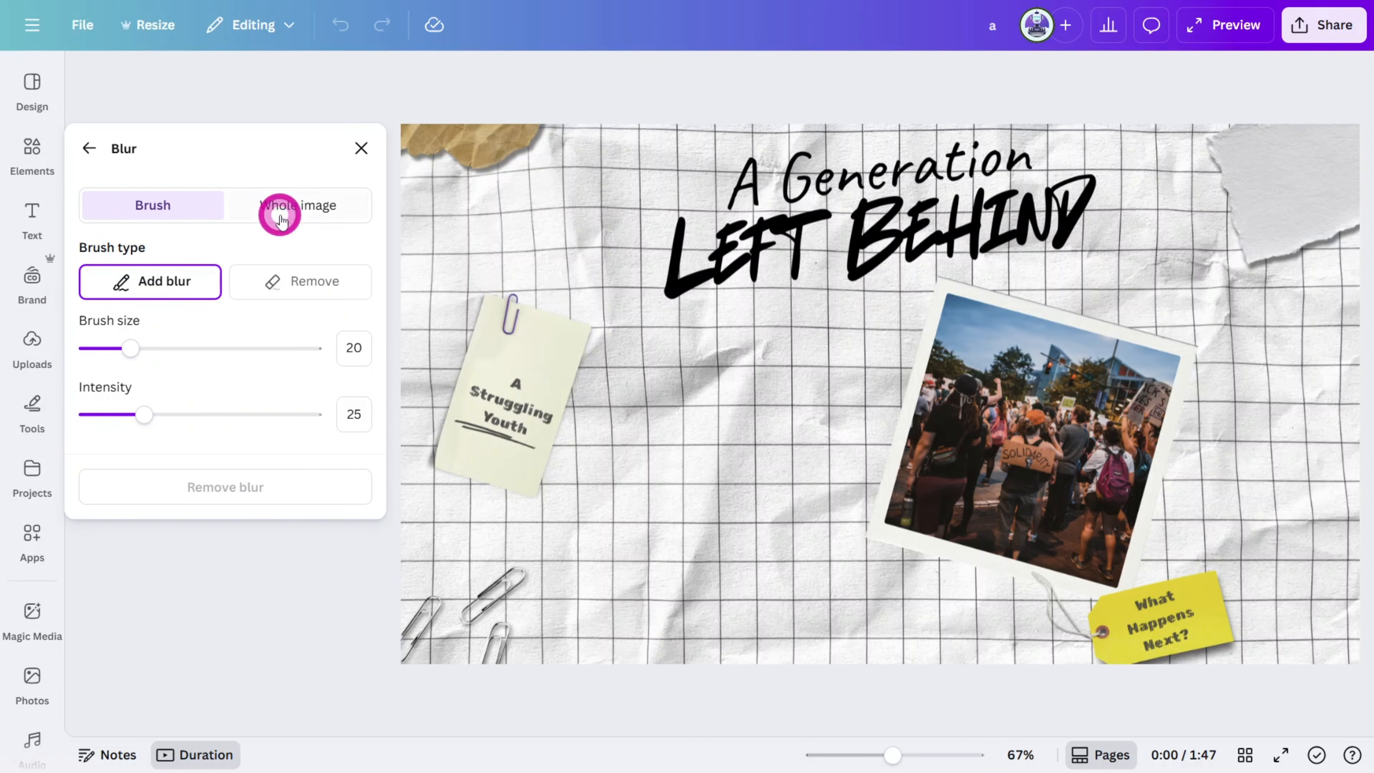
click(280, 216)
drag(92, 292, 181, 286)
click(88, 147)
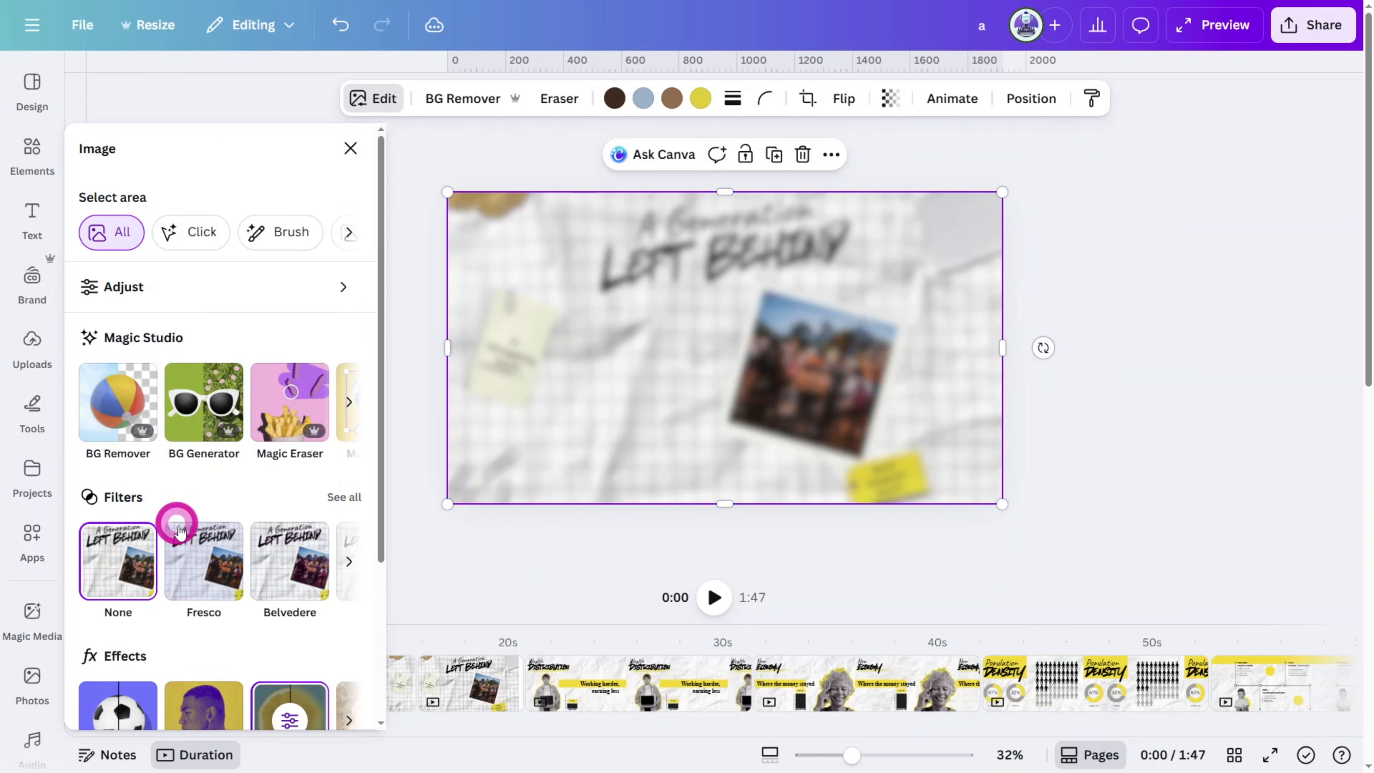
Step: Apply the Succession animation to the blurred image for both enter and exit, with maximum speed and minimum intensity
click(952, 99)
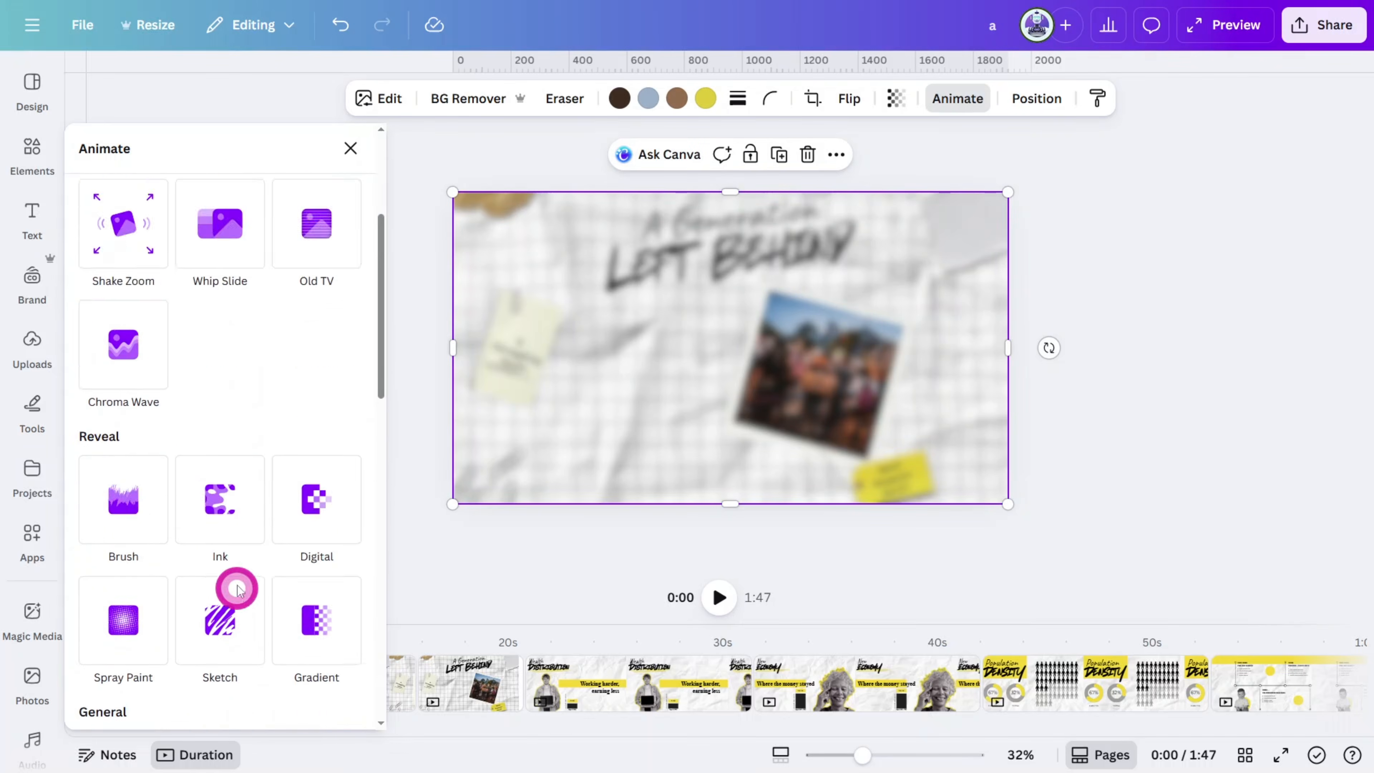
scroll(236, 589, down, 10)
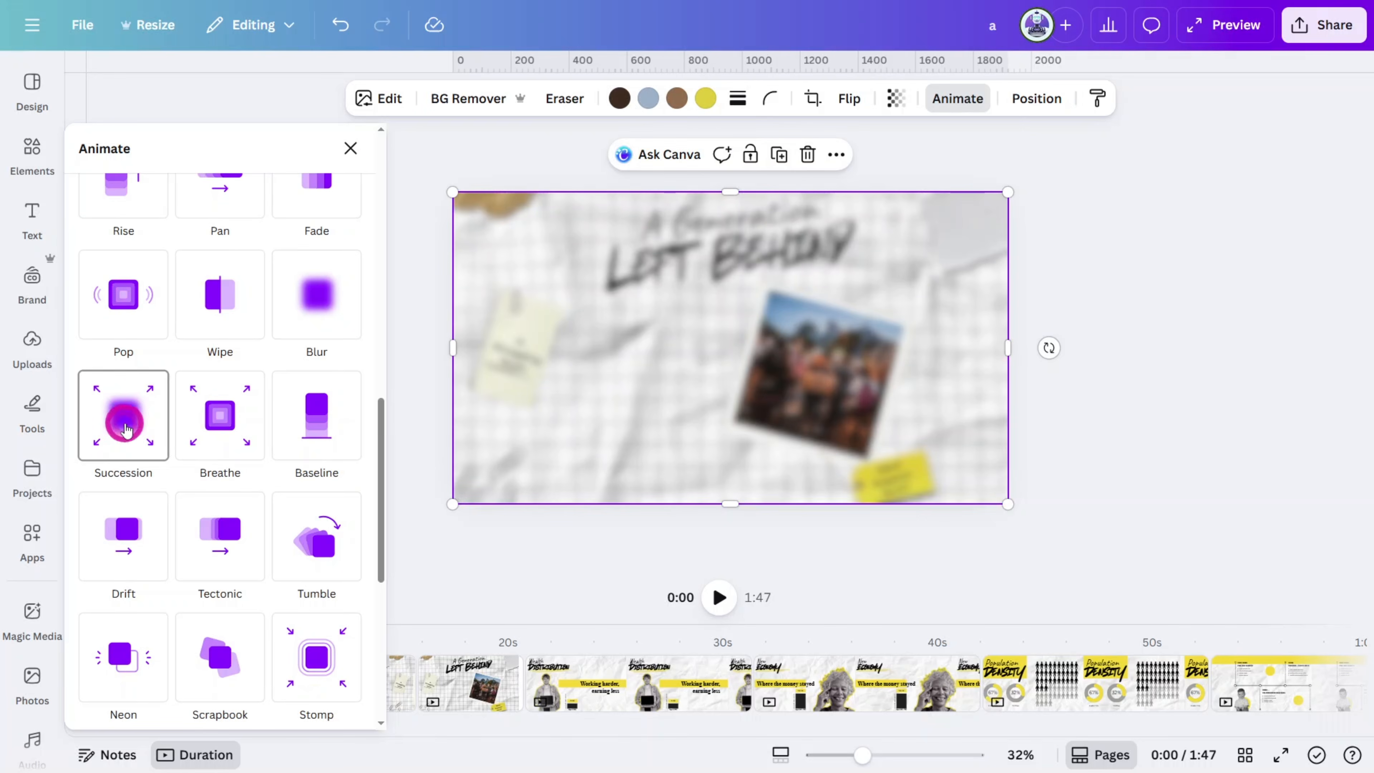
click(125, 424)
drag(212, 638, 360, 635)
scroll(165, 599, down, 2)
drag(209, 562, 24, 556)
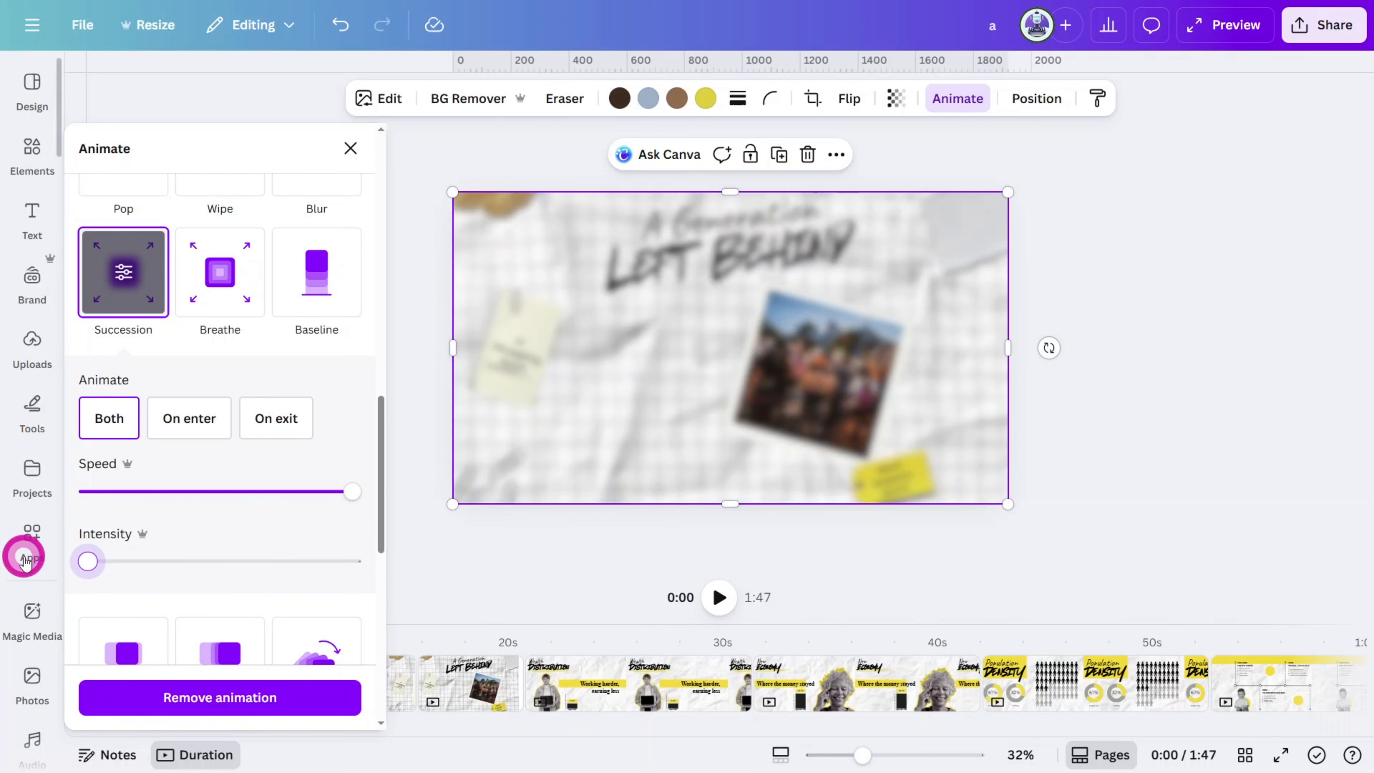
Step: Enlarge the blurred image slightly past the page edges on all sides and duplicate the first page
drag(1007, 504, 1043, 519)
click(1110, 522)
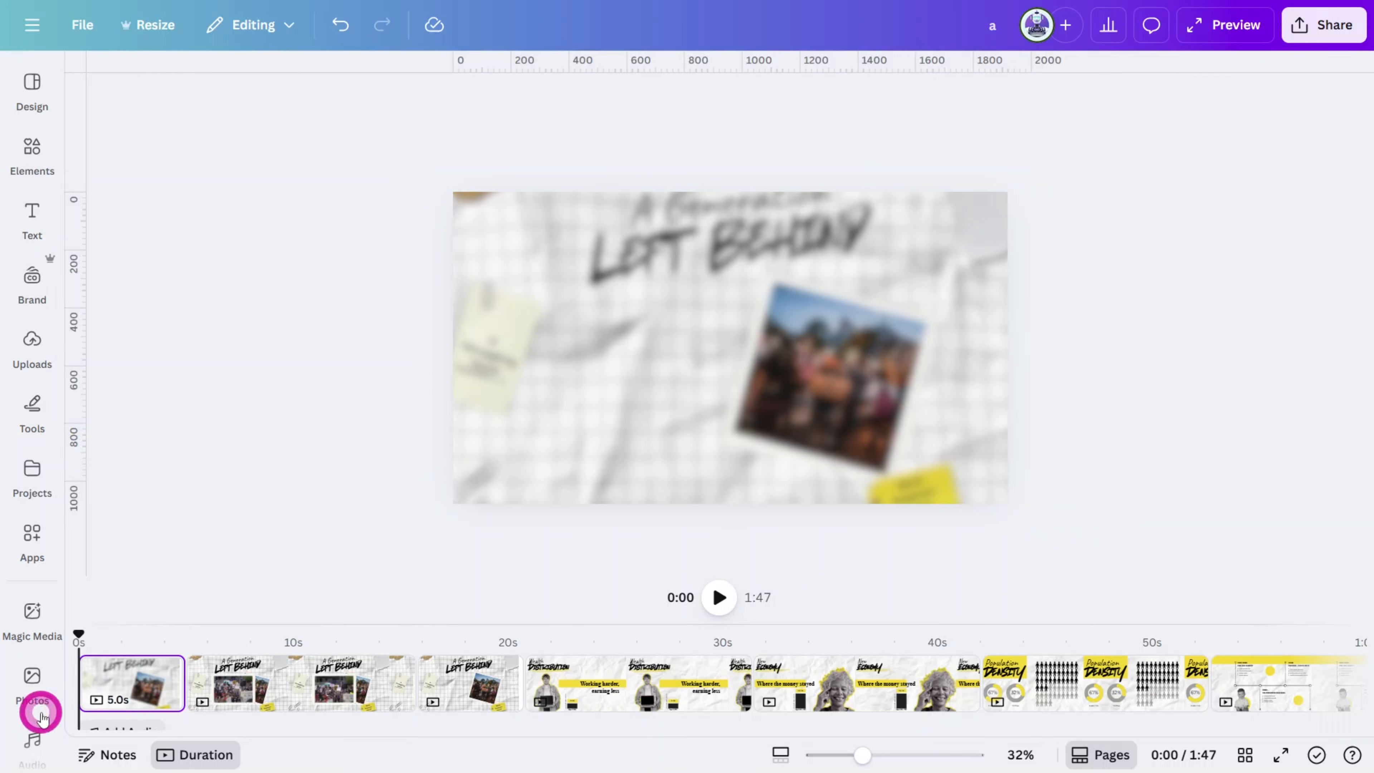
right_click(253, 501)
click(254, 266)
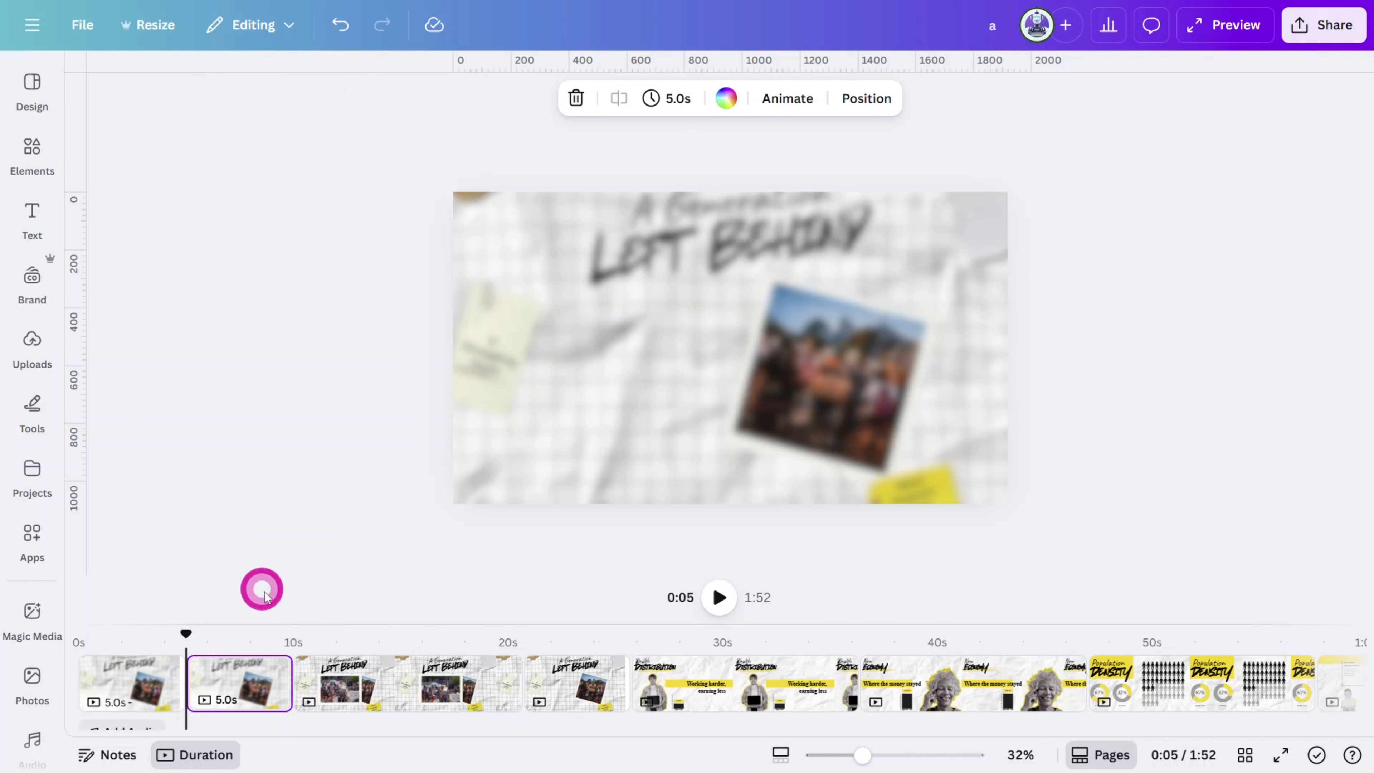
Step: On the duplicated page, remove the image's animation and shrink the image back to 1,920 by 1,080
click(595, 474)
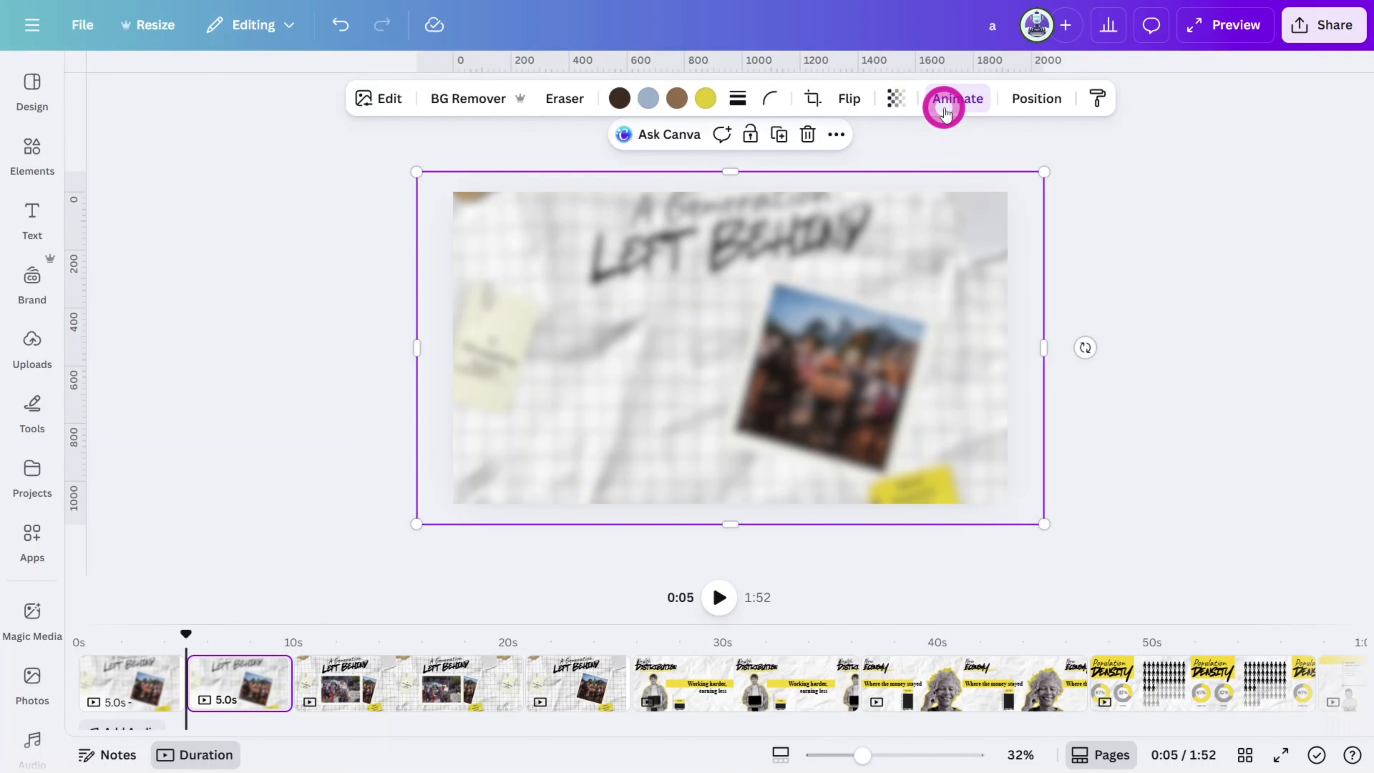
click(944, 111)
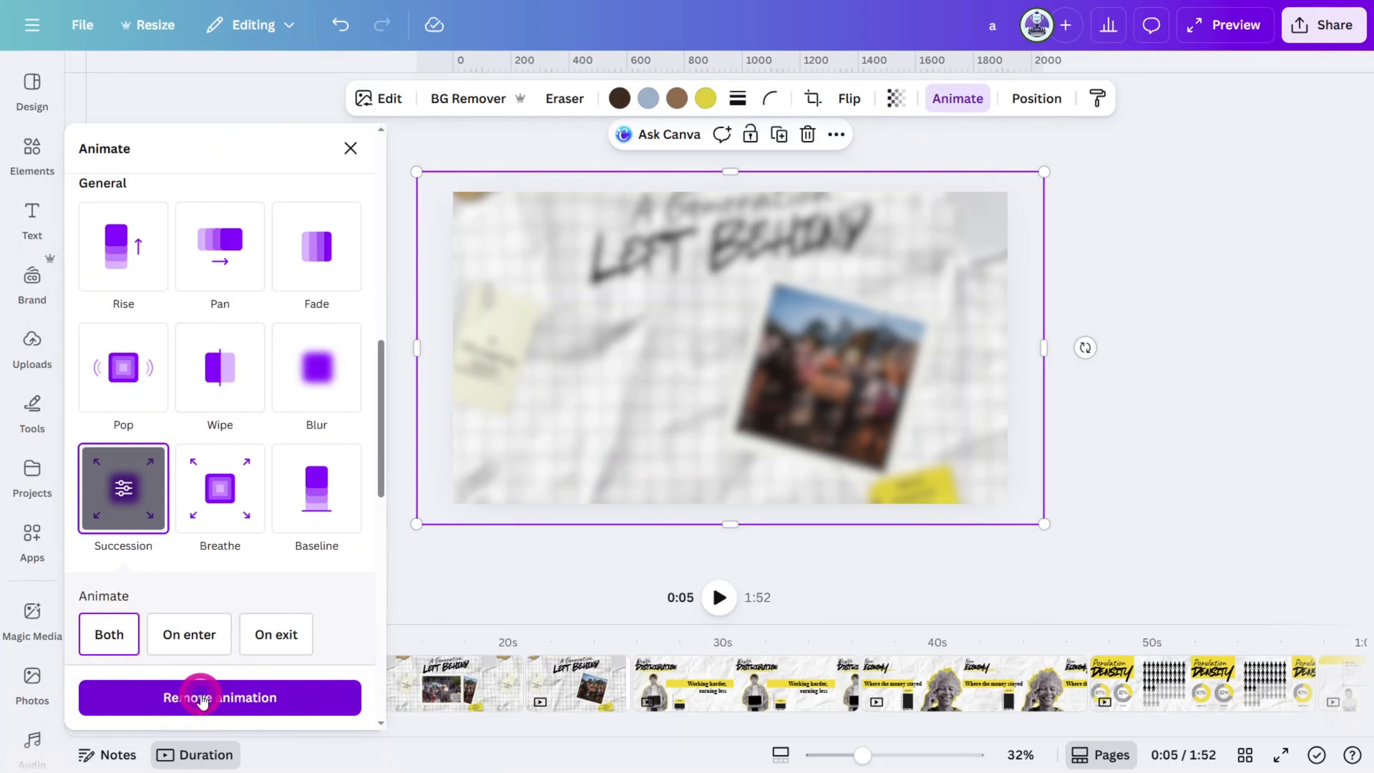
click(201, 698)
drag(1040, 522, 1007, 495)
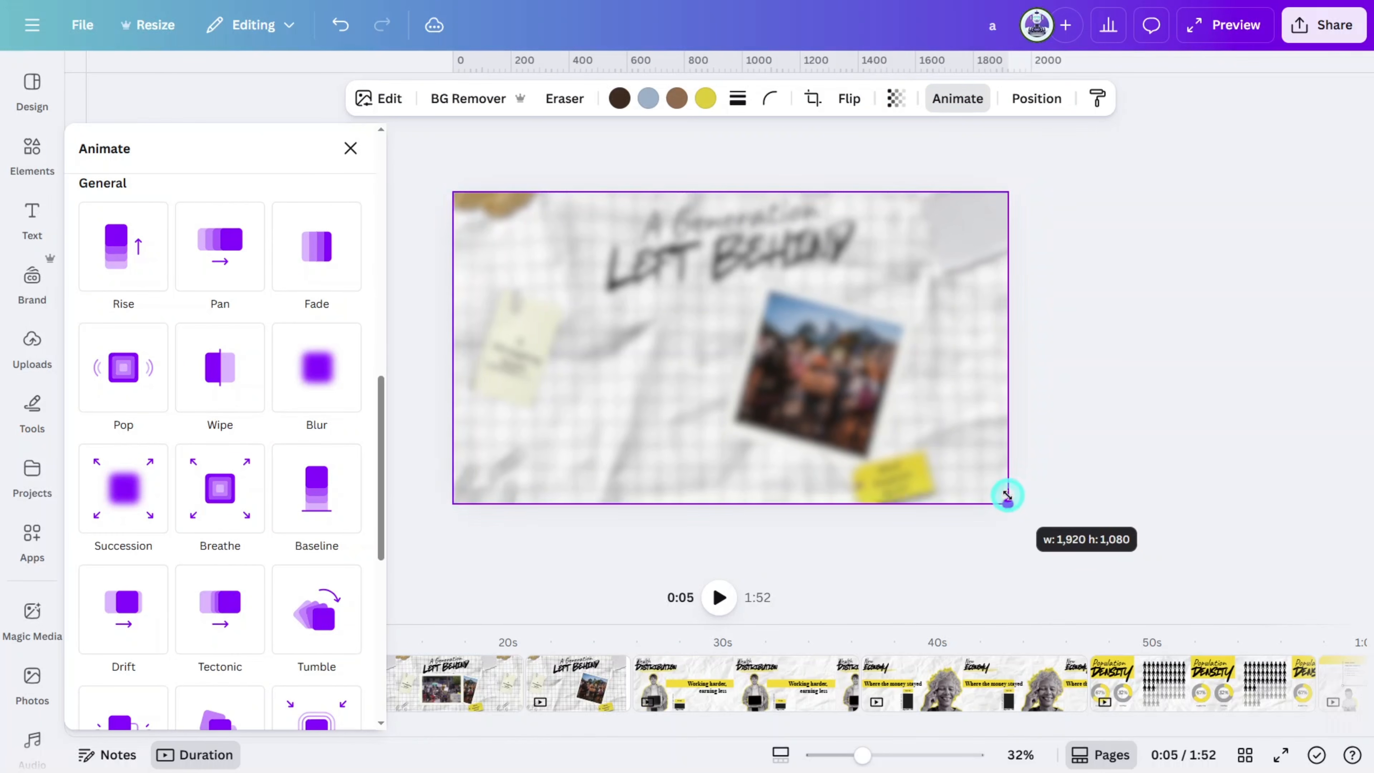
Step: Remove the blur effect from the background image on the duplicated second page
click(380, 99)
scroll(287, 522, down, 4)
click(287, 523)
click(213, 361)
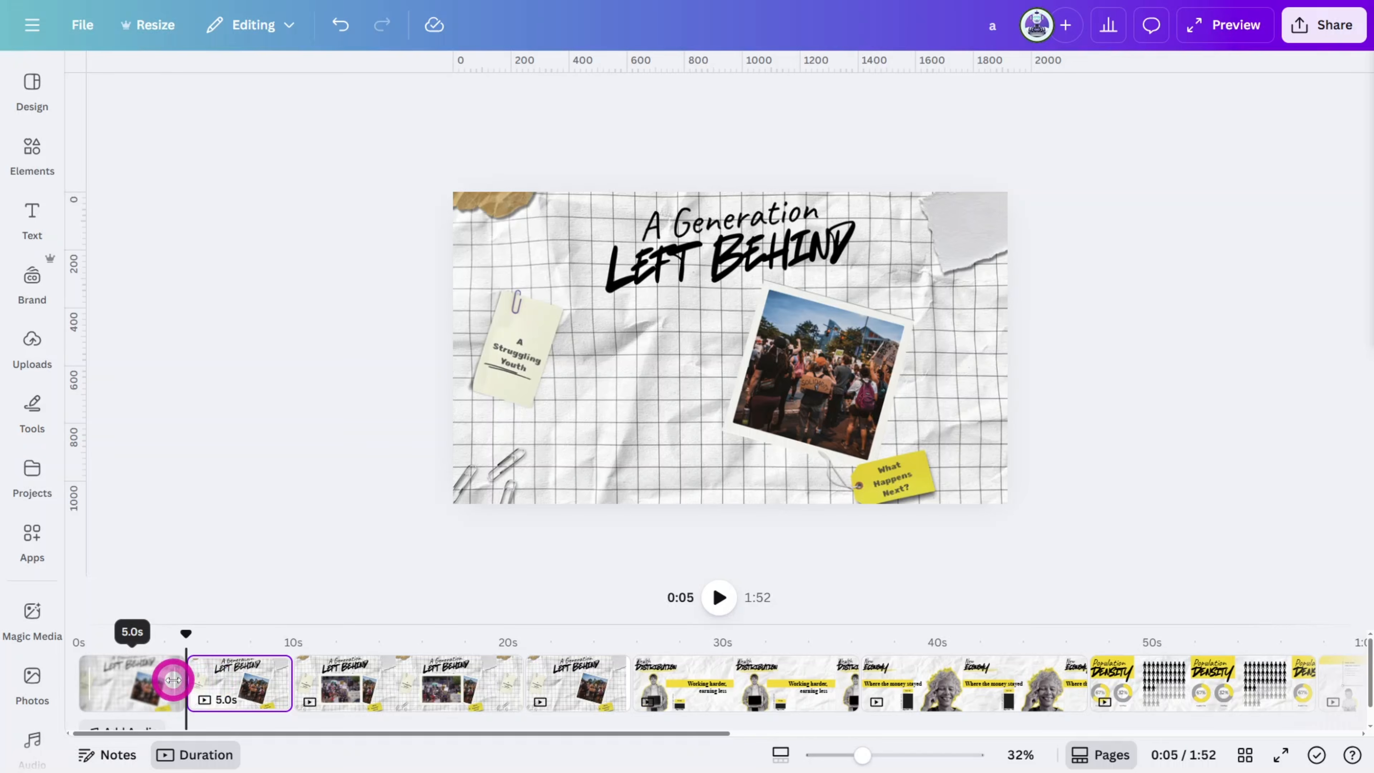
Step: Shorten the blurred first page to 0.5 seconds and add a Match & Move transition into the second page
drag(173, 680, 79, 682)
click(161, 701)
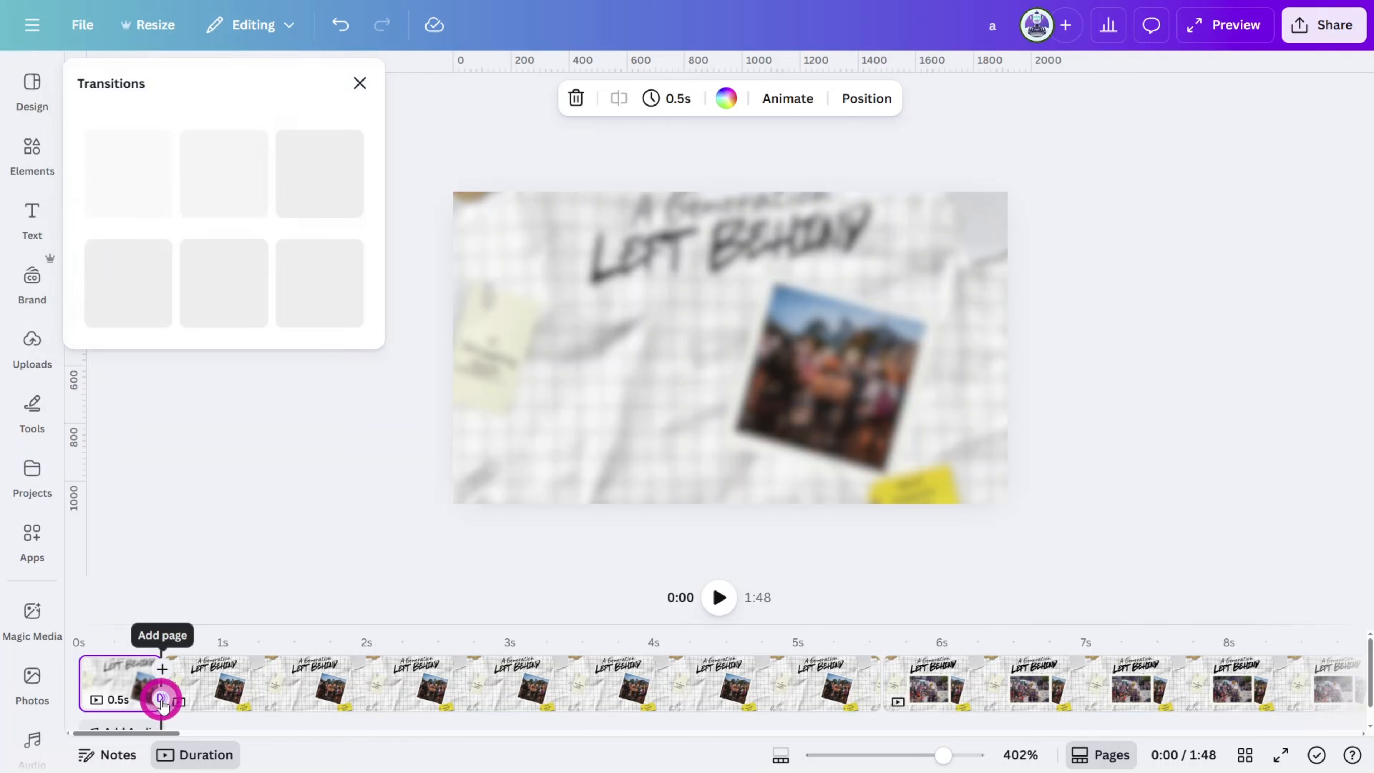
click(116, 413)
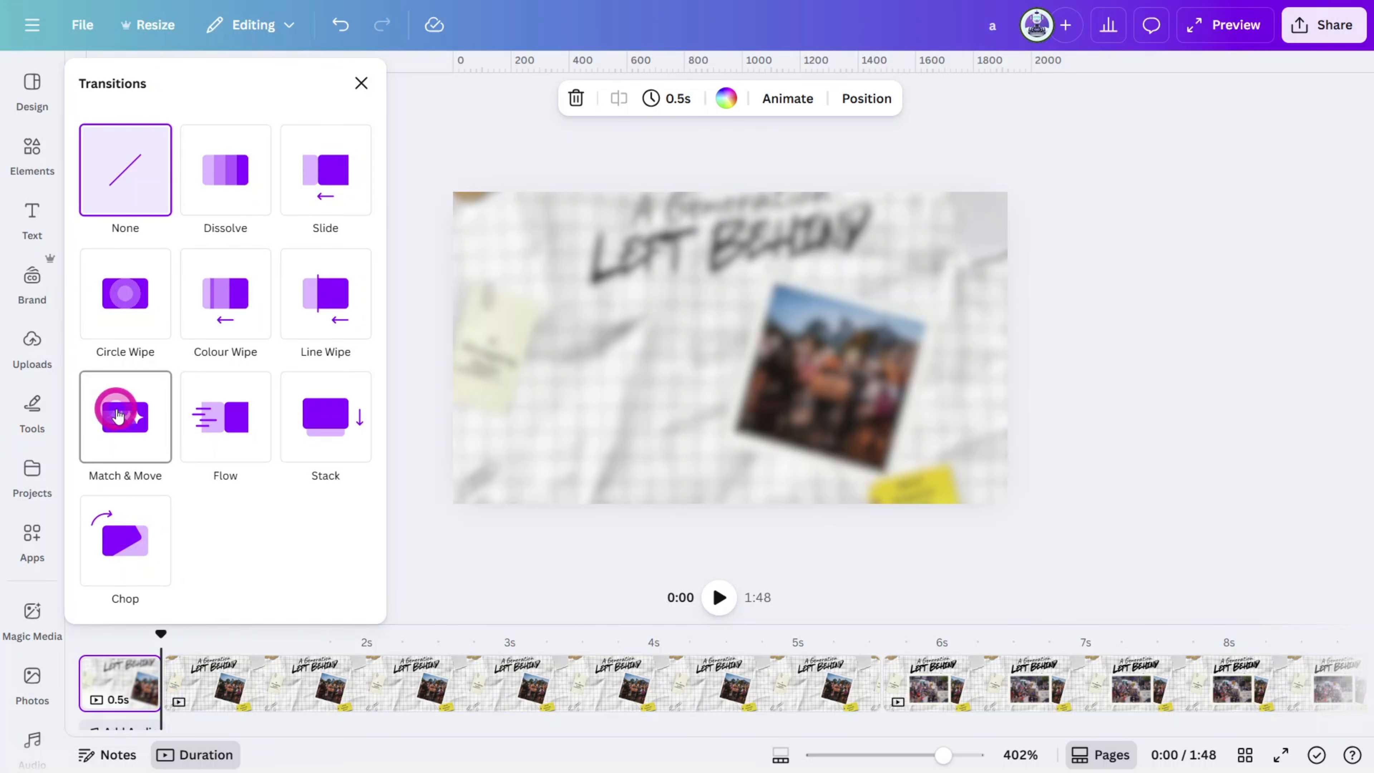
click(118, 416)
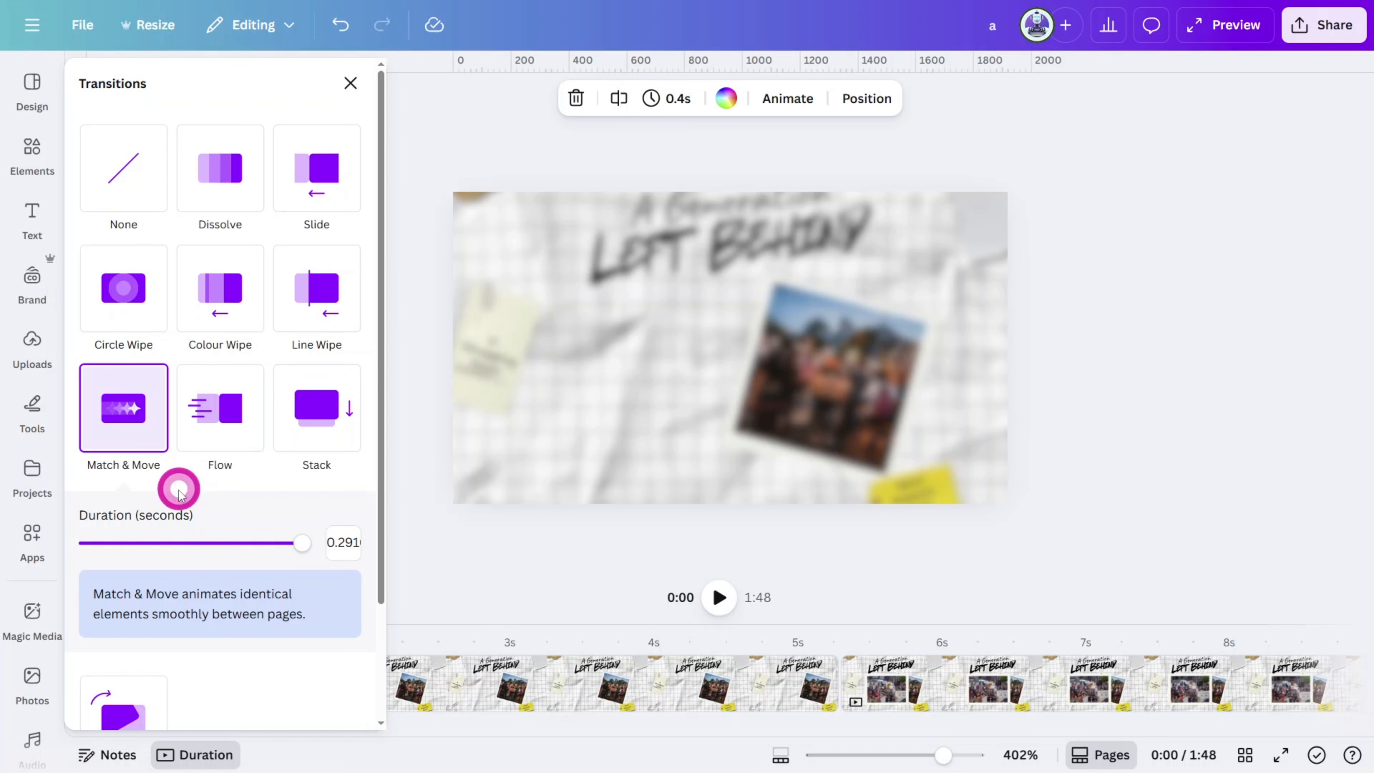
click(489, 575)
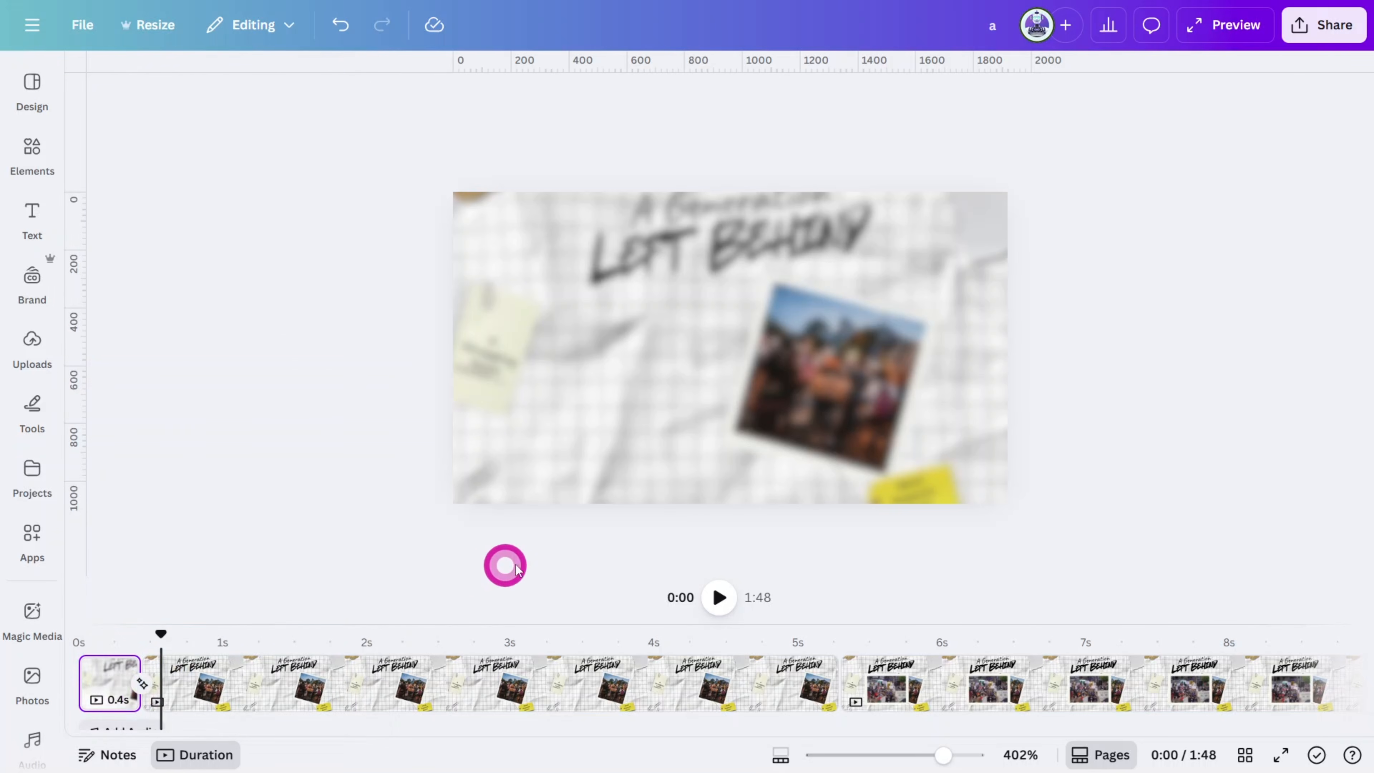
Step: Set the first page's background colour to a near-black shade from the document colours
click(114, 683)
click(727, 98)
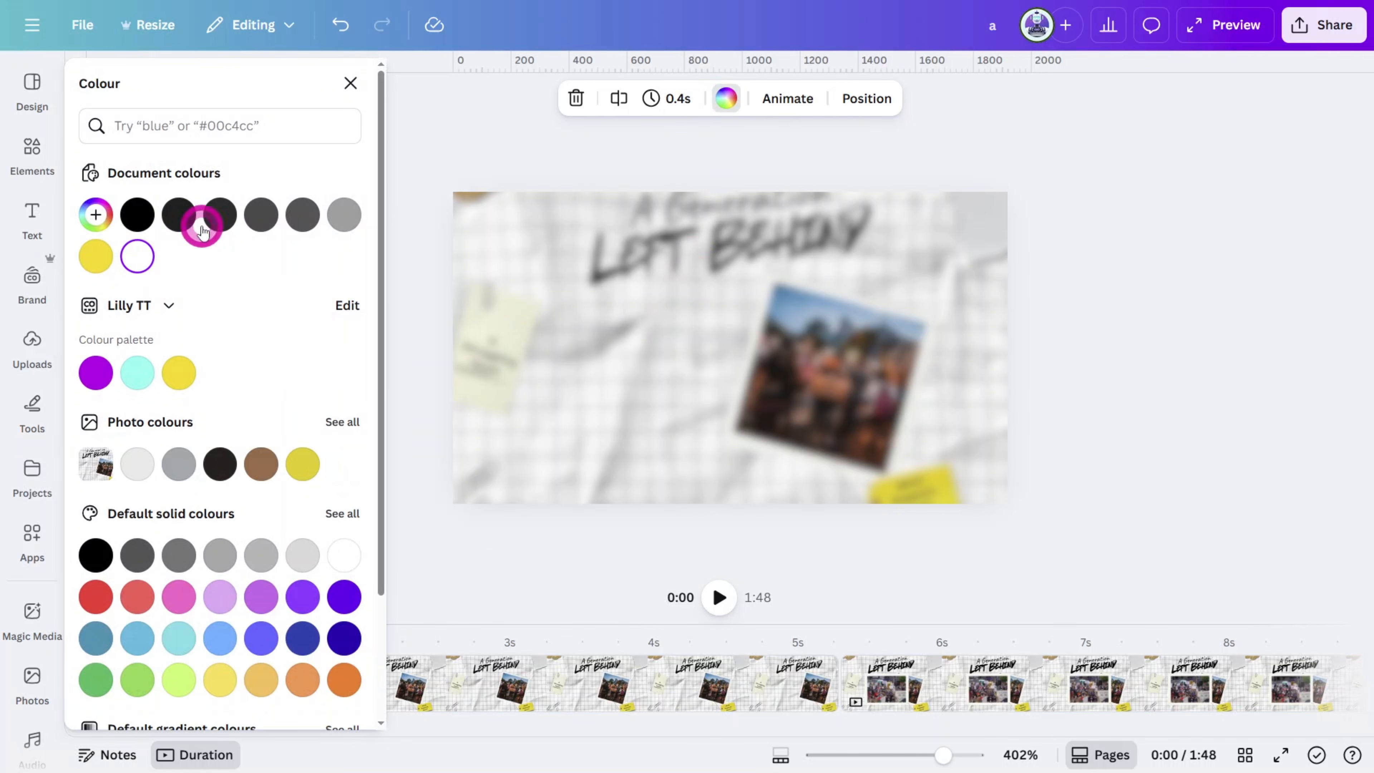
click(201, 227)
click(1141, 413)
Step: Copy the framed protest video from the third page onto the second page
click(1032, 601)
click(821, 425)
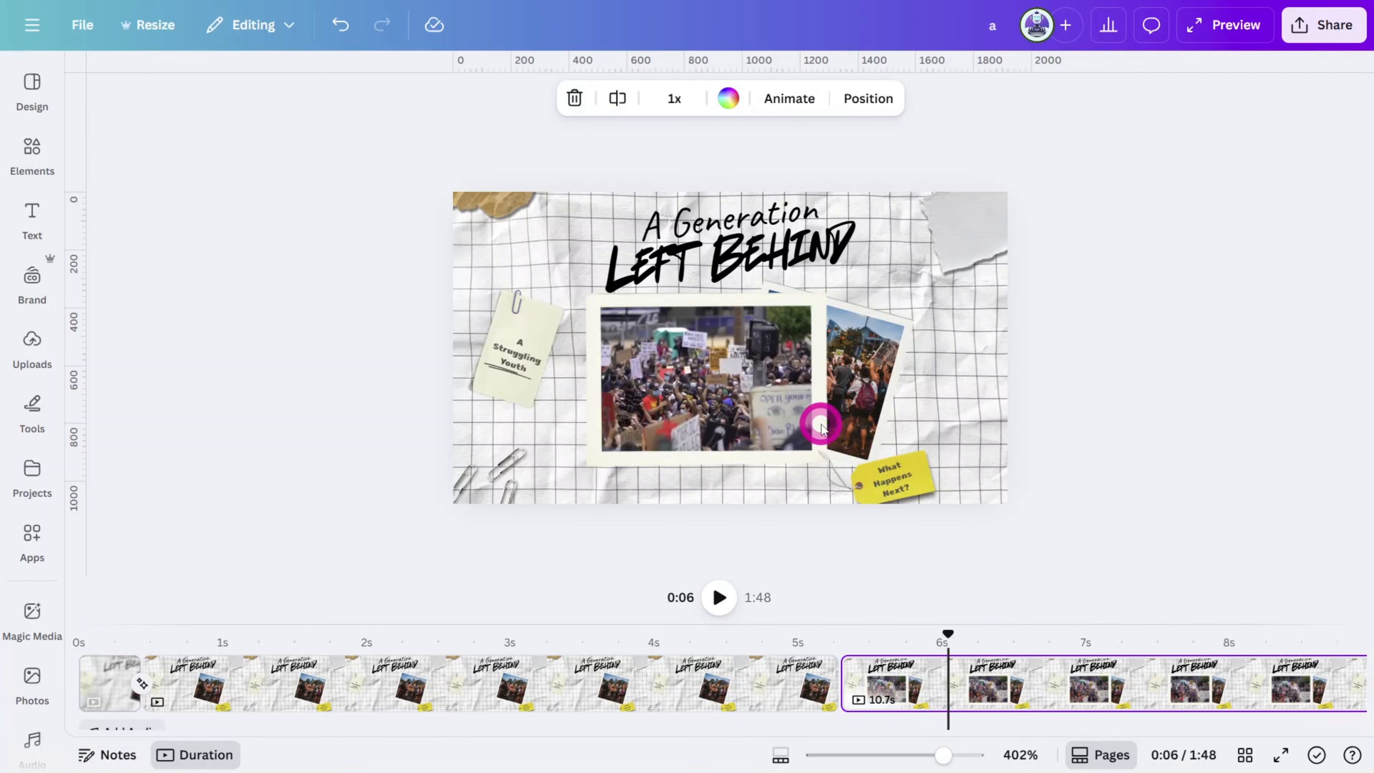
click(252, 695)
click(254, 702)
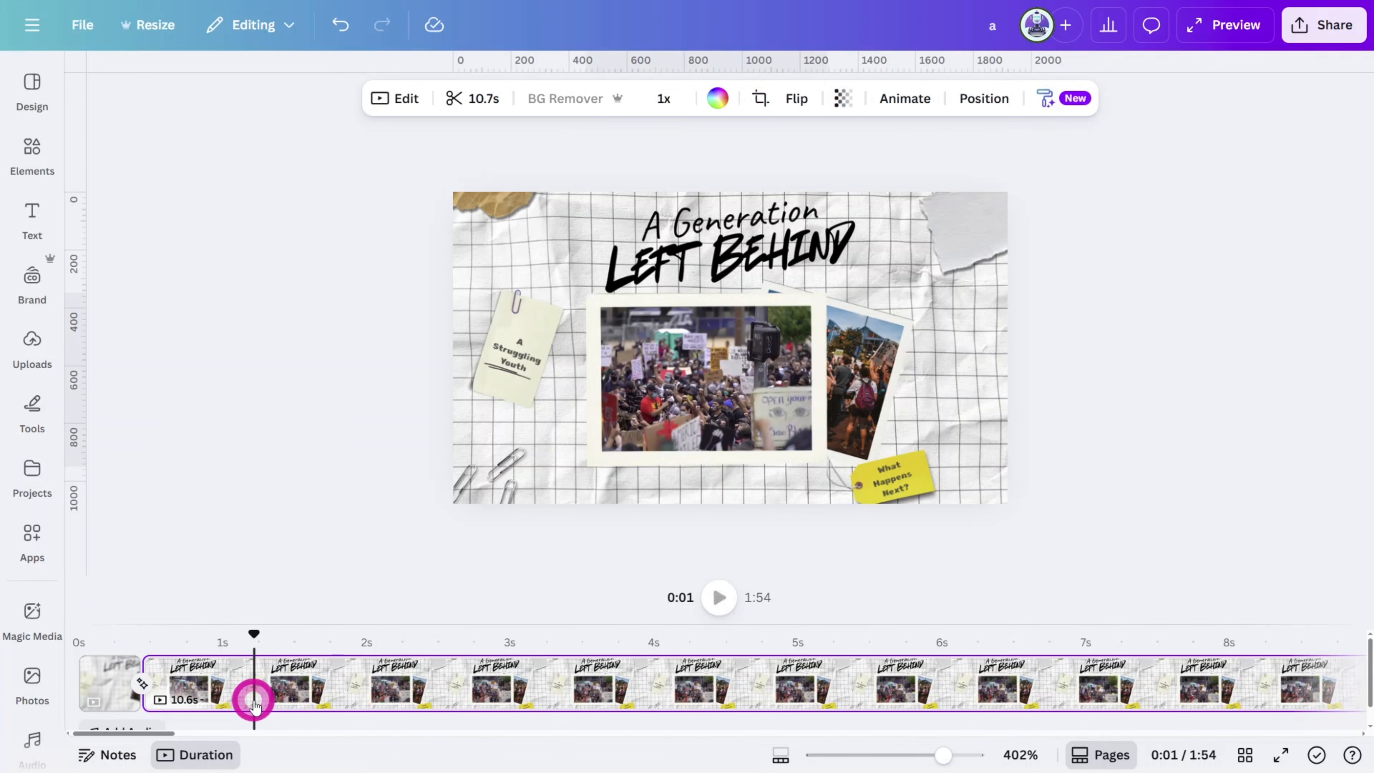
Step: Give the protest video on the second page a Scrapbook animation that plays on enter only
click(819, 324)
click(909, 99)
scroll(230, 467, down, 6)
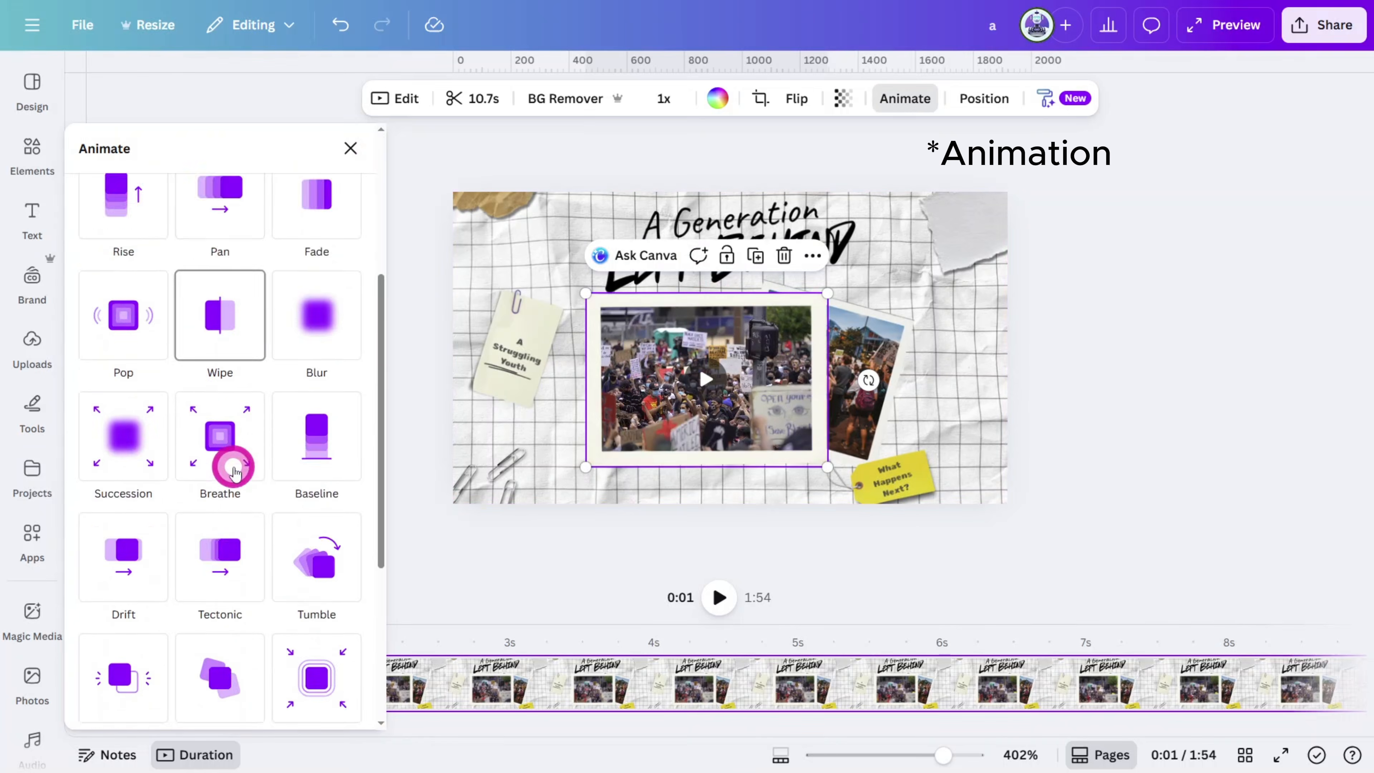
click(233, 381)
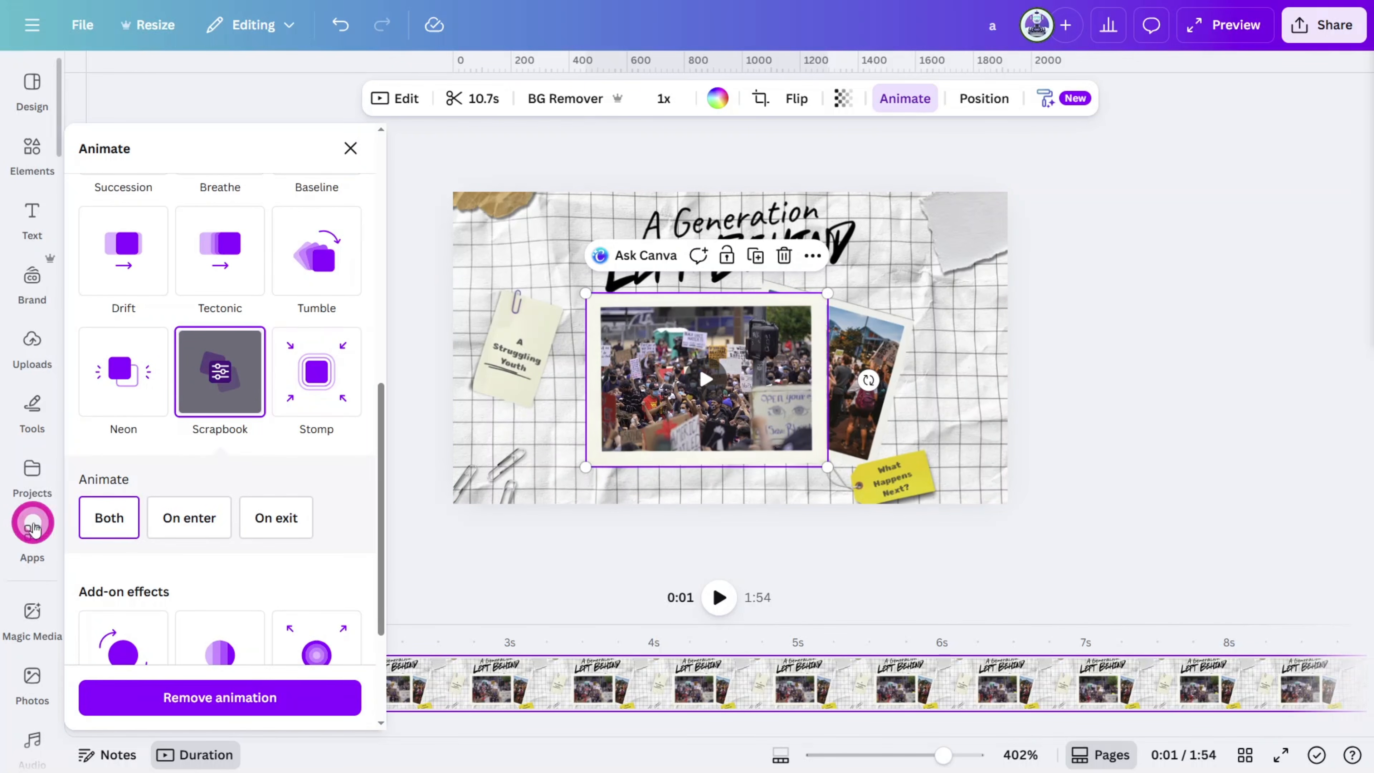
click(201, 519)
Step: Search the elements for "shadow border vignette", add the landscape vignette graphic to the second page and enlarge it to cover the page
click(30, 147)
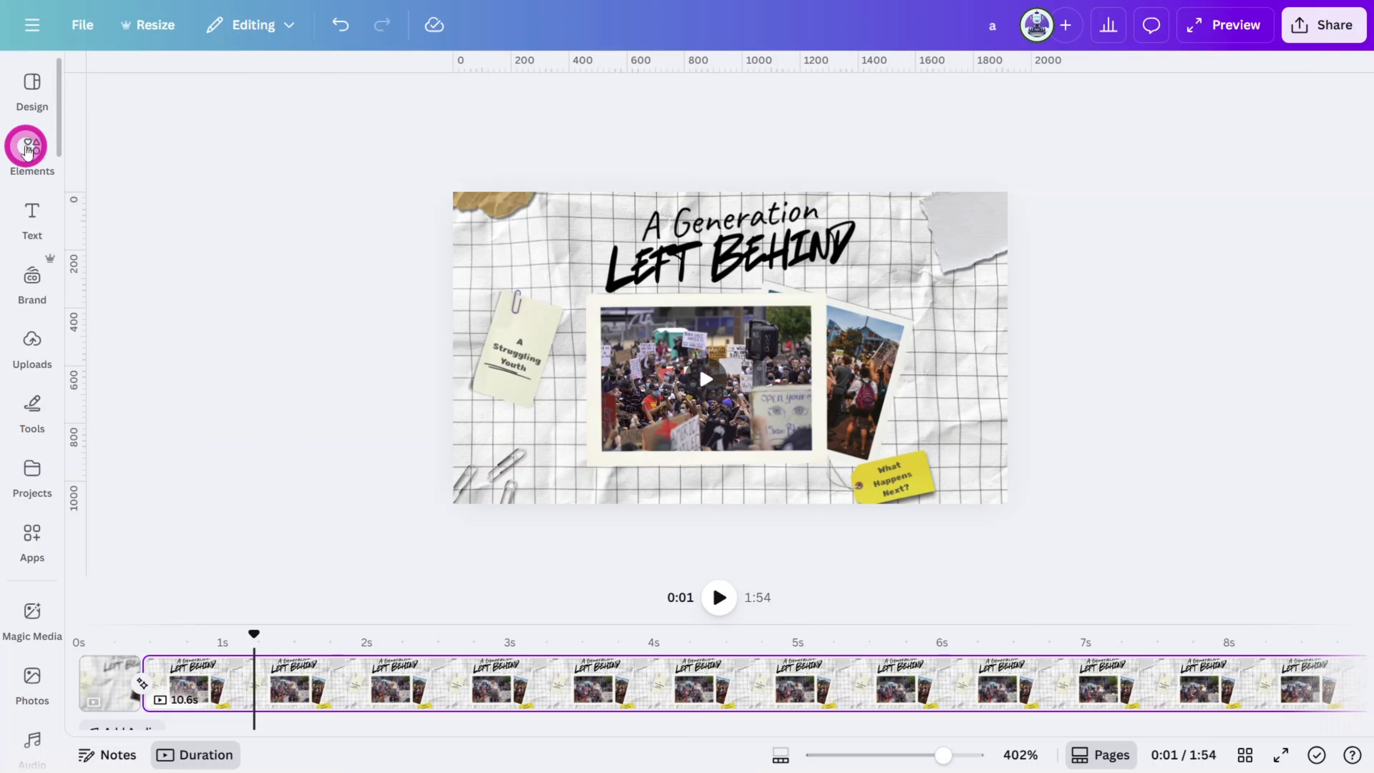
click(169, 93)
text(shadow border )
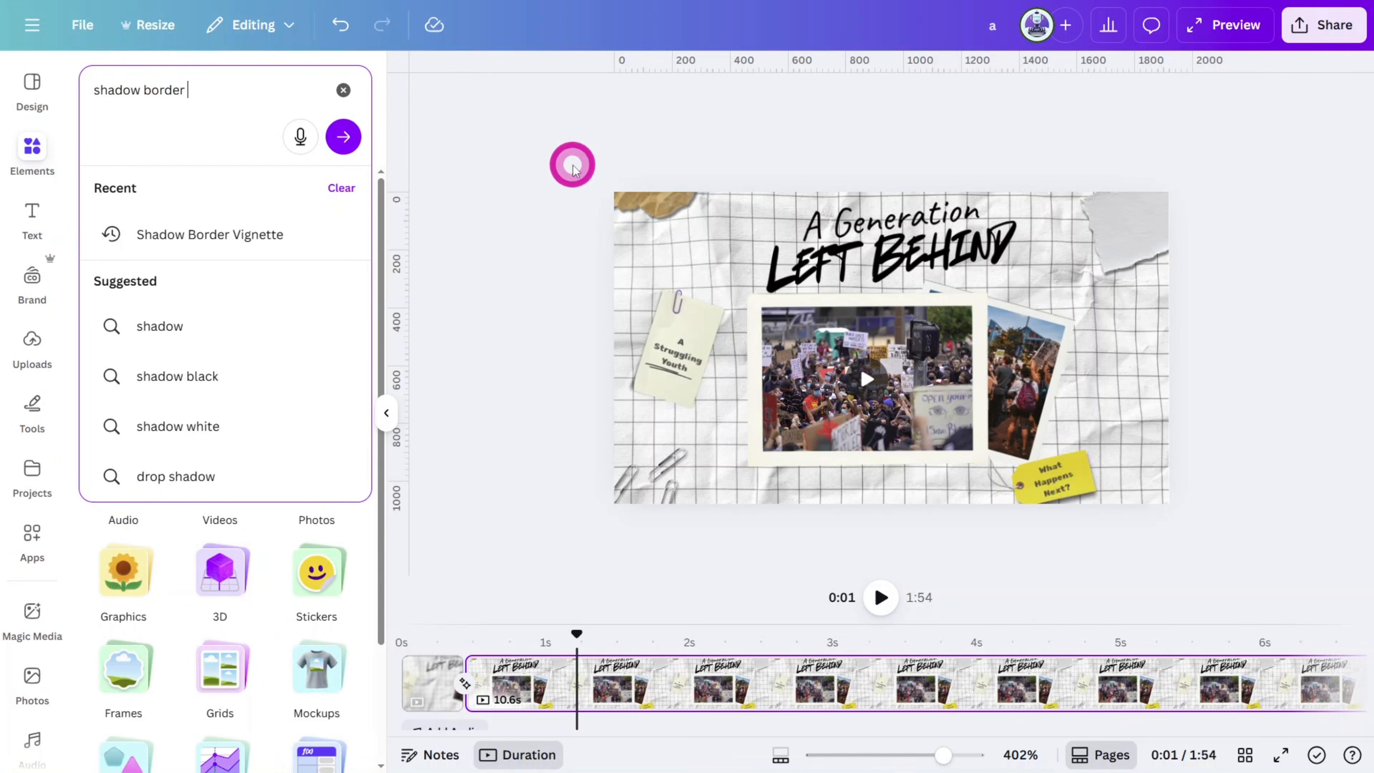
text(vignette)
key(Return)
click(155, 460)
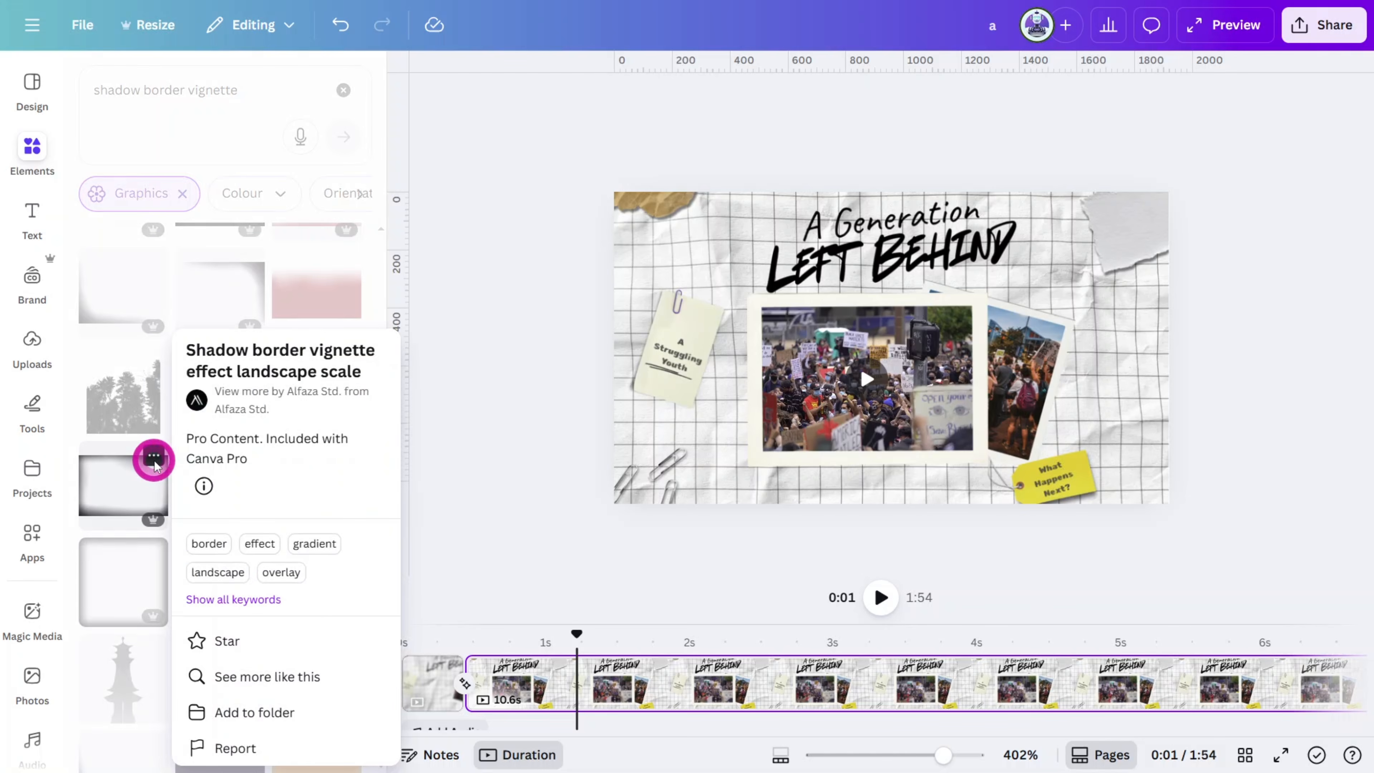
click(130, 485)
drag(1074, 472, 1189, 507)
Step: Copy the shadow vignette onto the blurred first page
click(1139, 413)
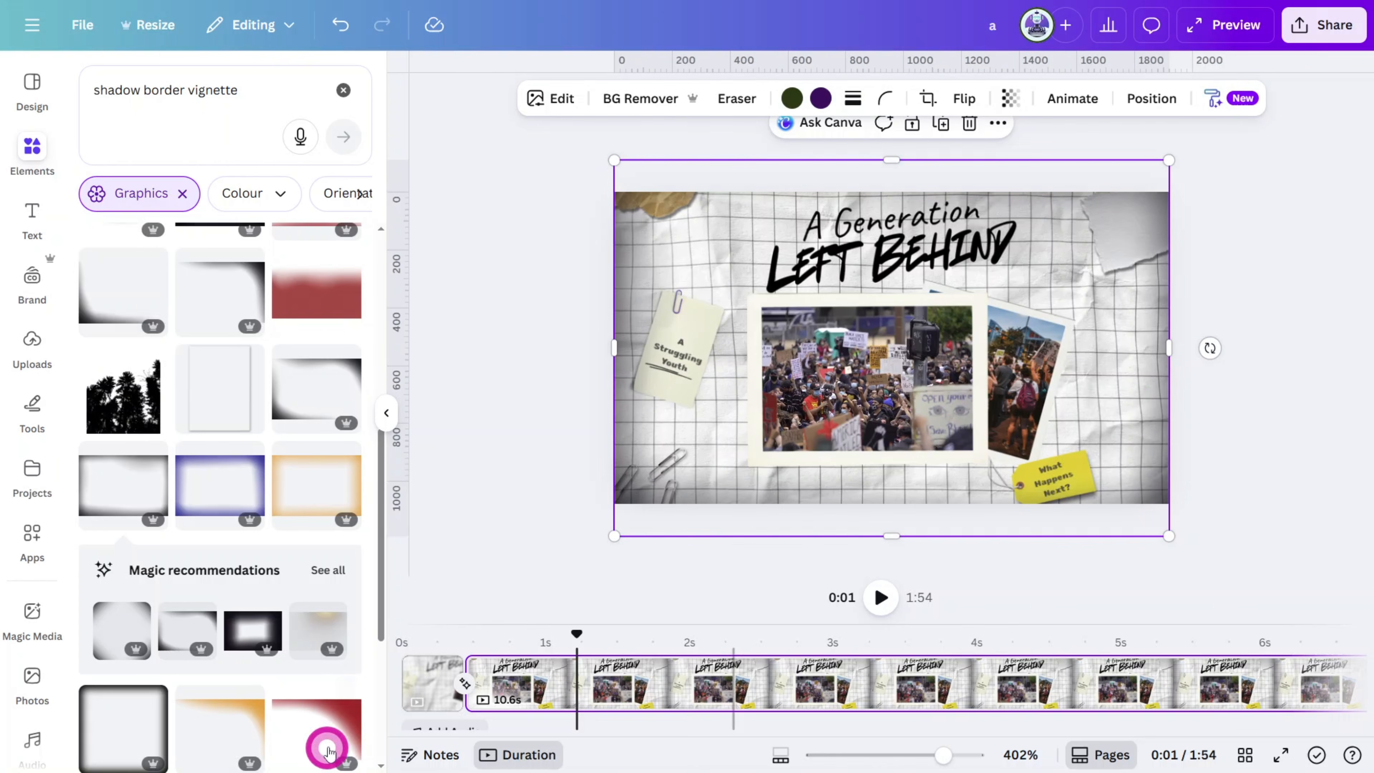
click(440, 692)
click(460, 672)
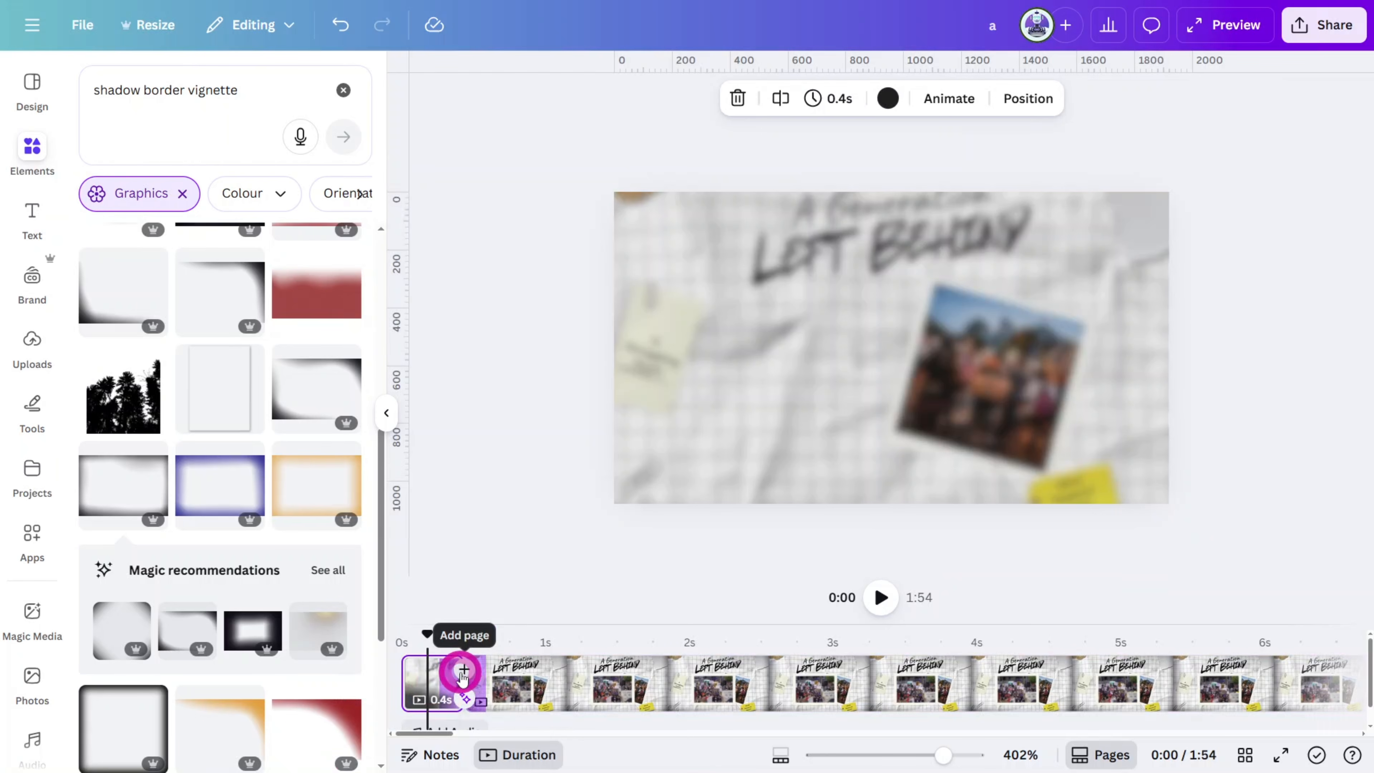
key(ctrl+v)
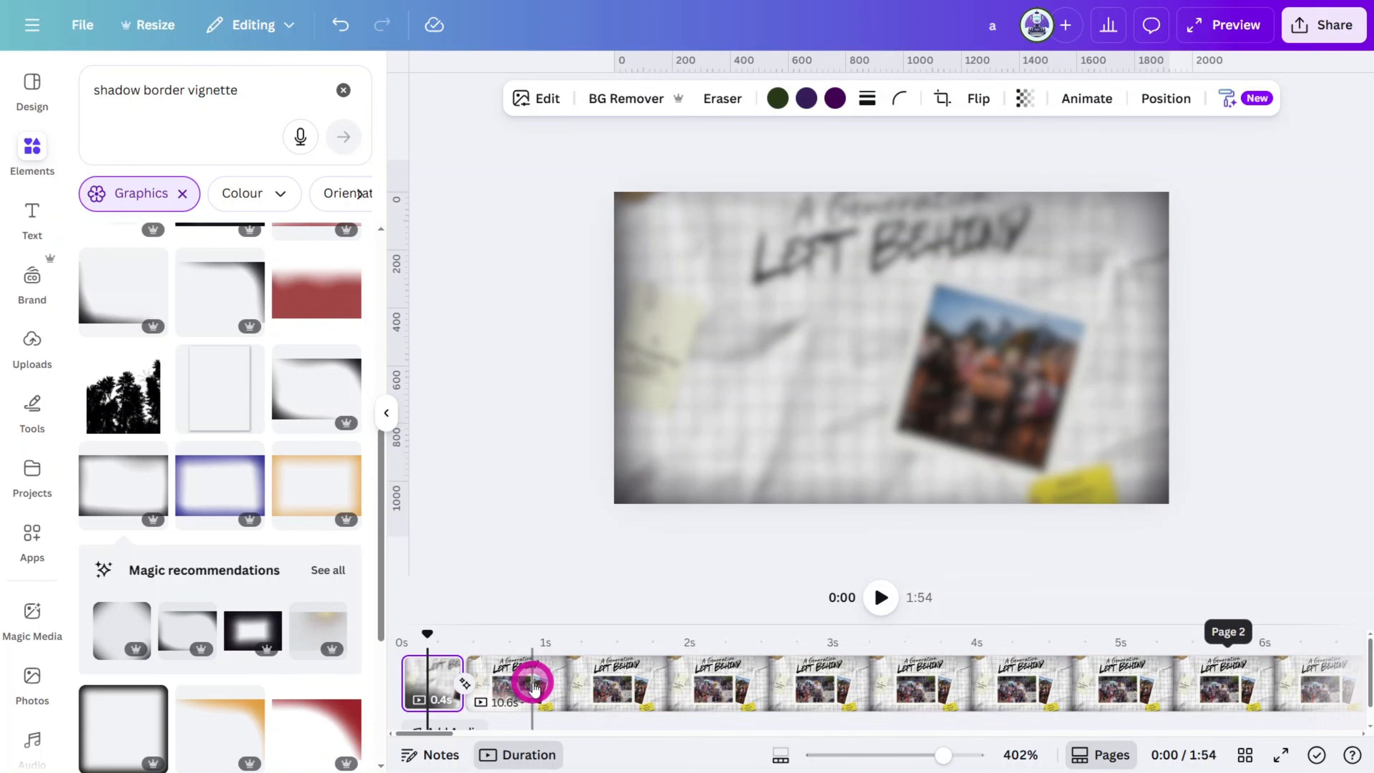
Step: Shorten the second page with the protest video to 2.0 seconds on the timeline
click(534, 686)
click(525, 638)
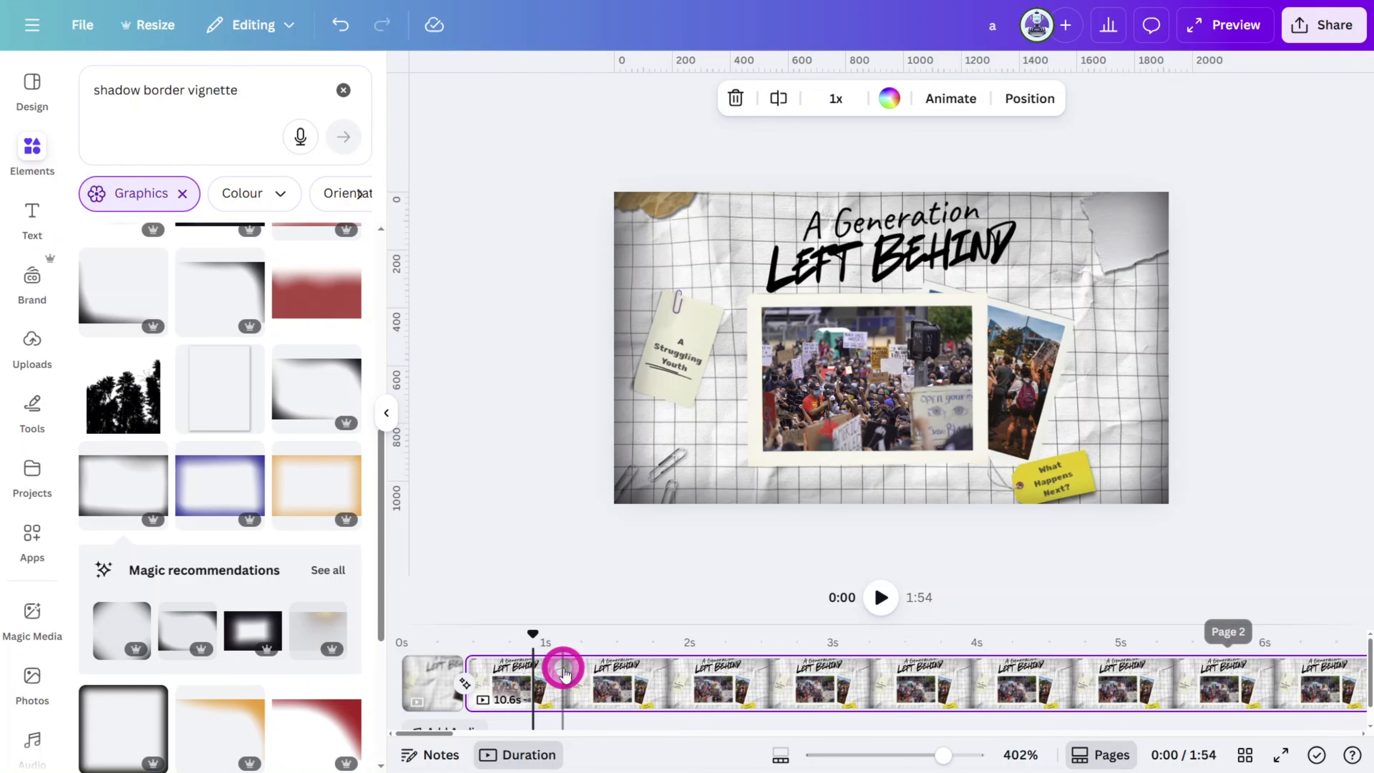
scroll(638, 691, down, 2)
drag(1194, 688, 578, 692)
Step: Search the videos for "paper" and add the 9-second crumpled paper clip on a green background to the second page
scroll(21, 677, down, 3)
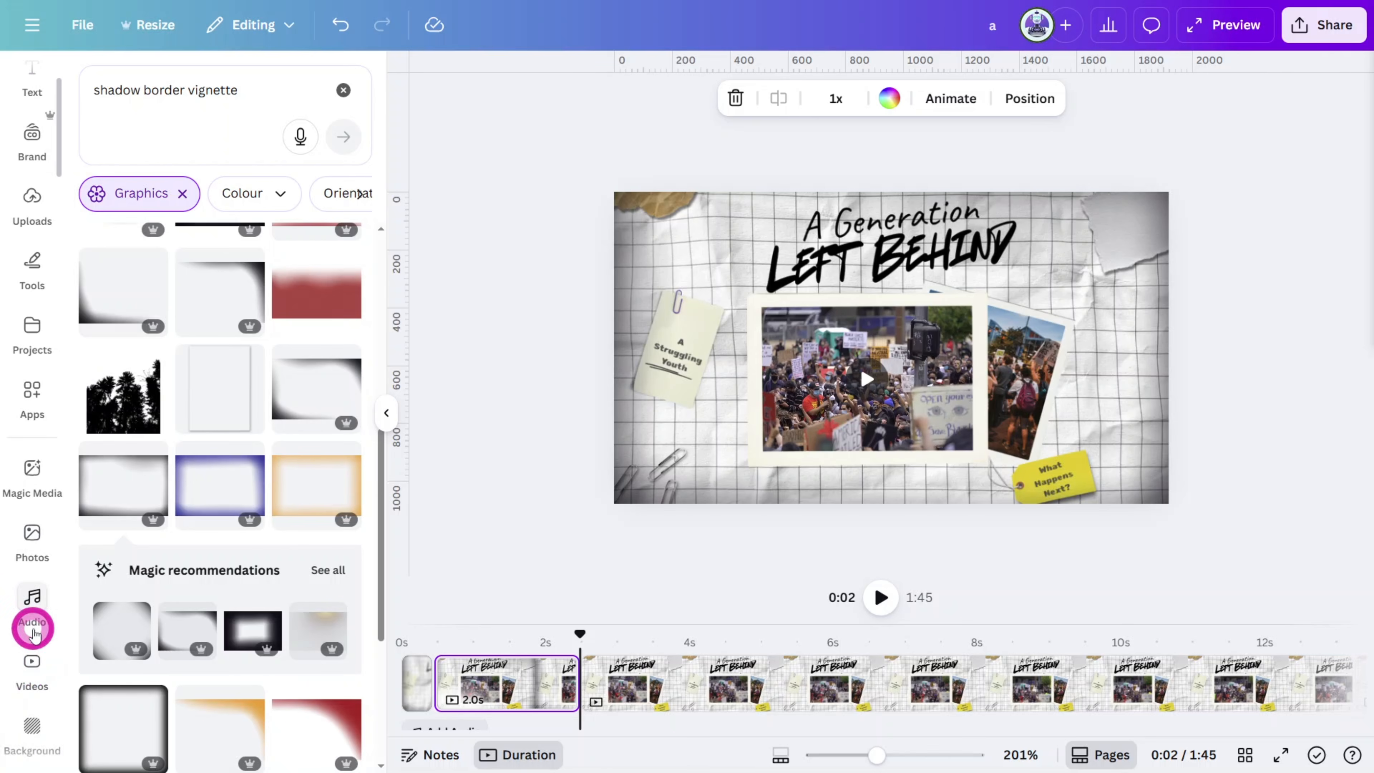
click(33, 660)
click(217, 86)
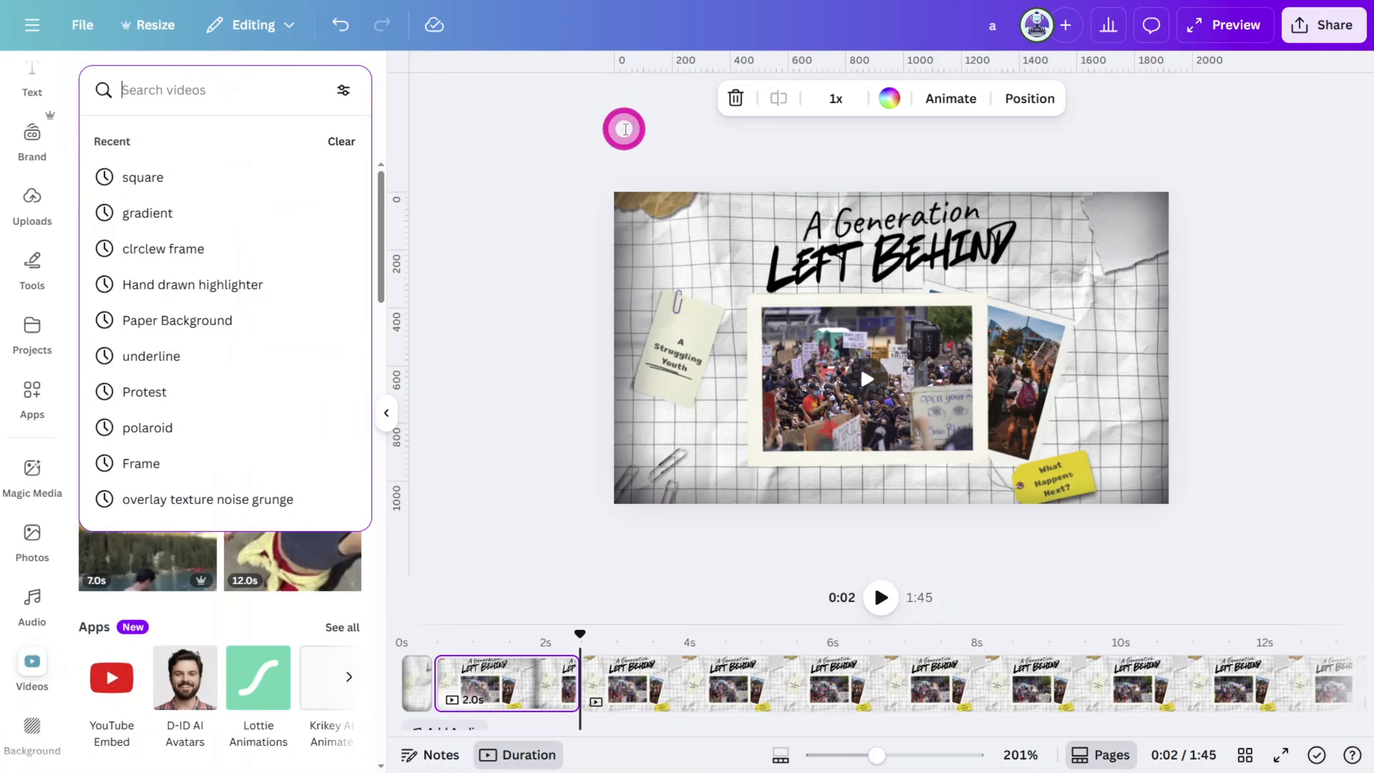
text(paper)
key(Return)
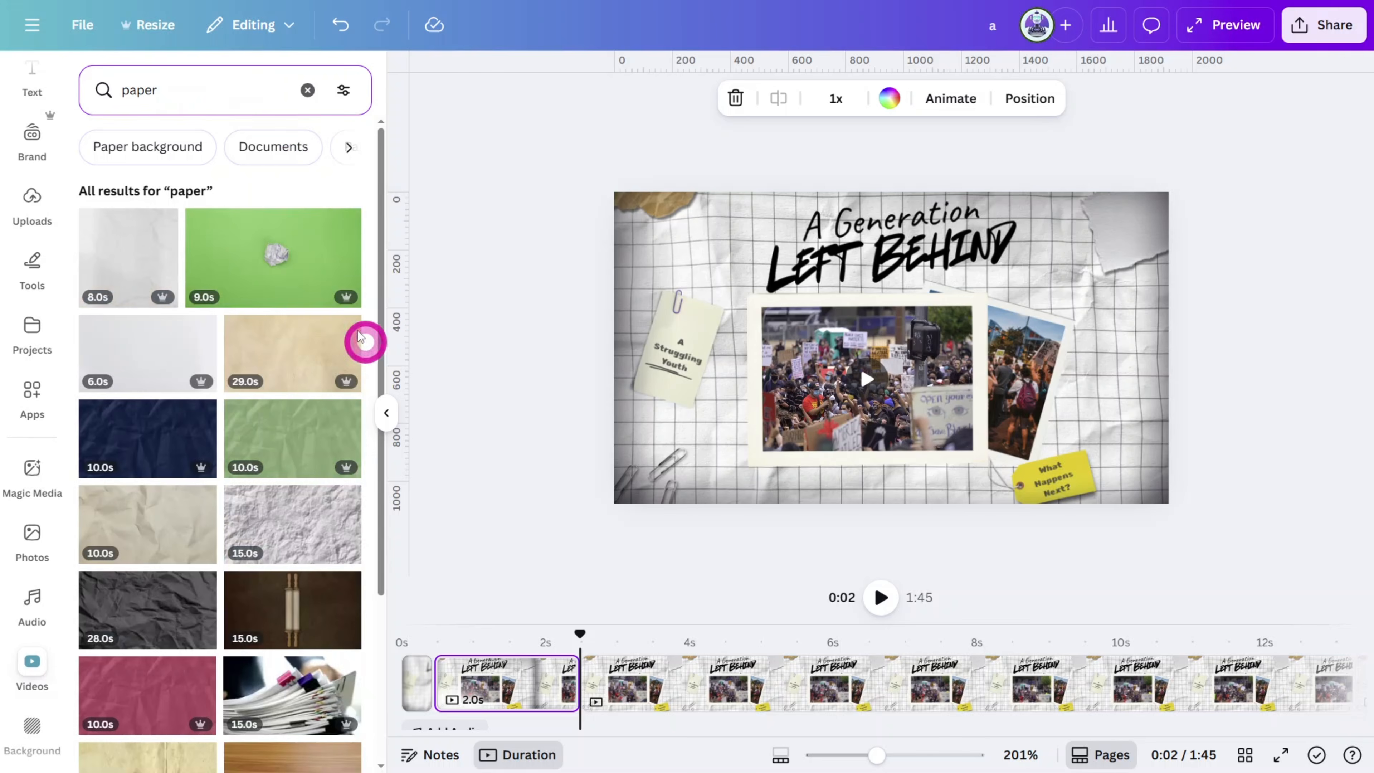
click(335, 287)
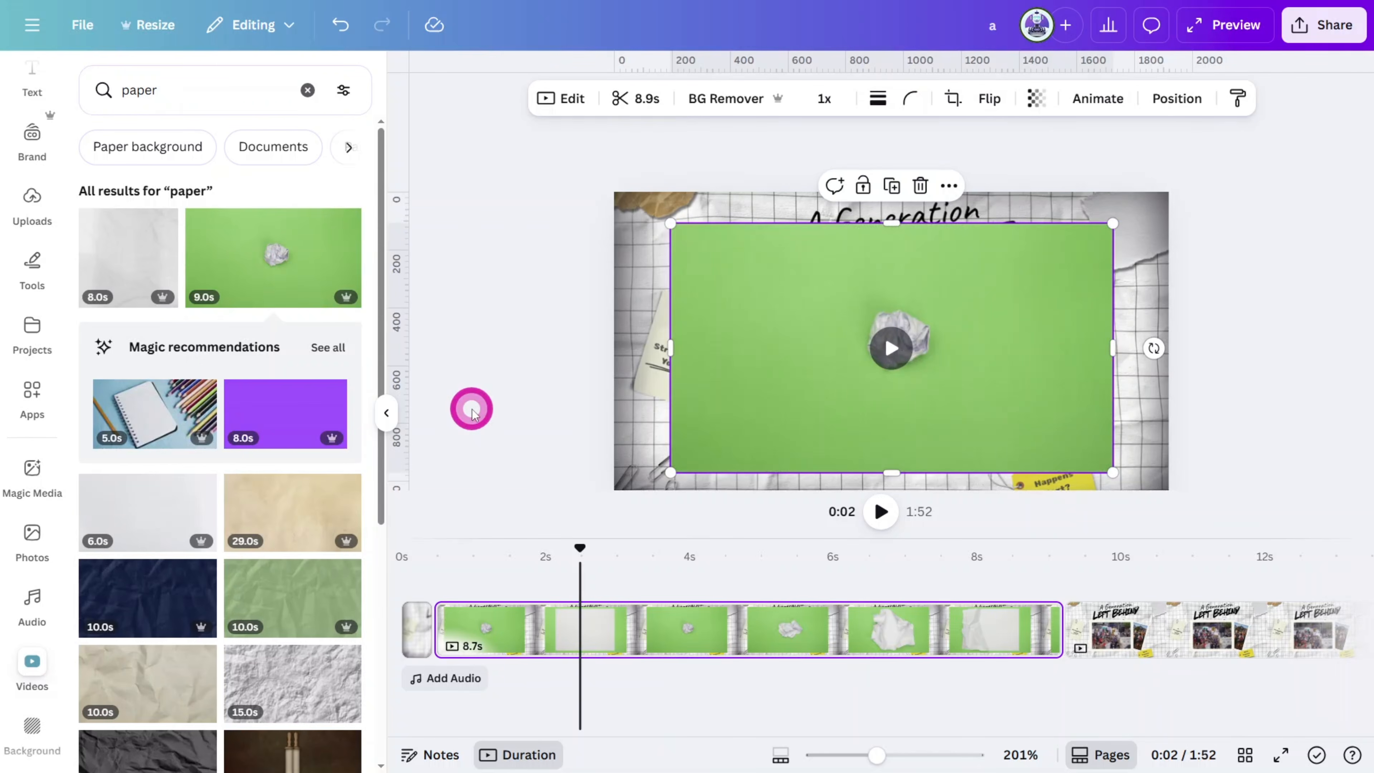
Step: Trim the crumpled paper video to its first 1.1 seconds and remove its green background
click(638, 97)
drag(1283, 105, 785, 103)
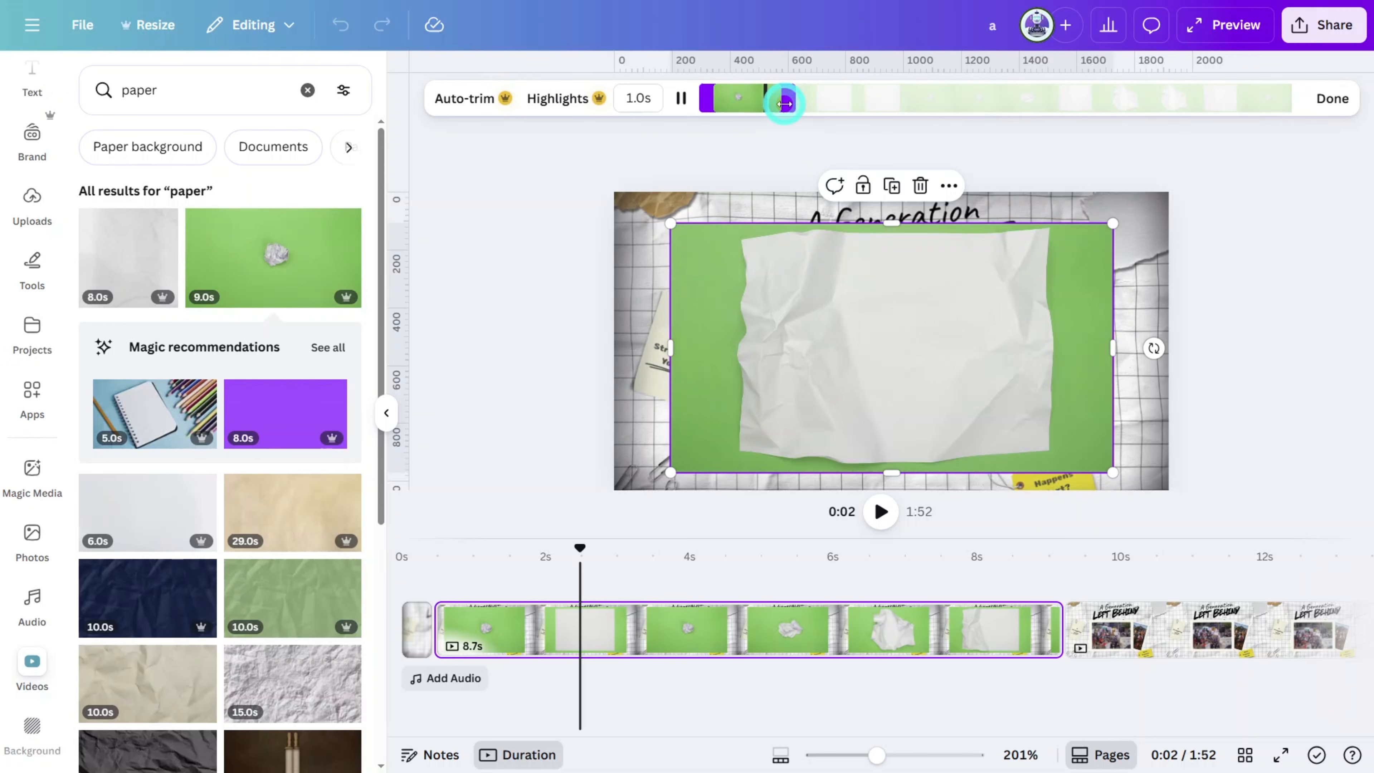
click(681, 126)
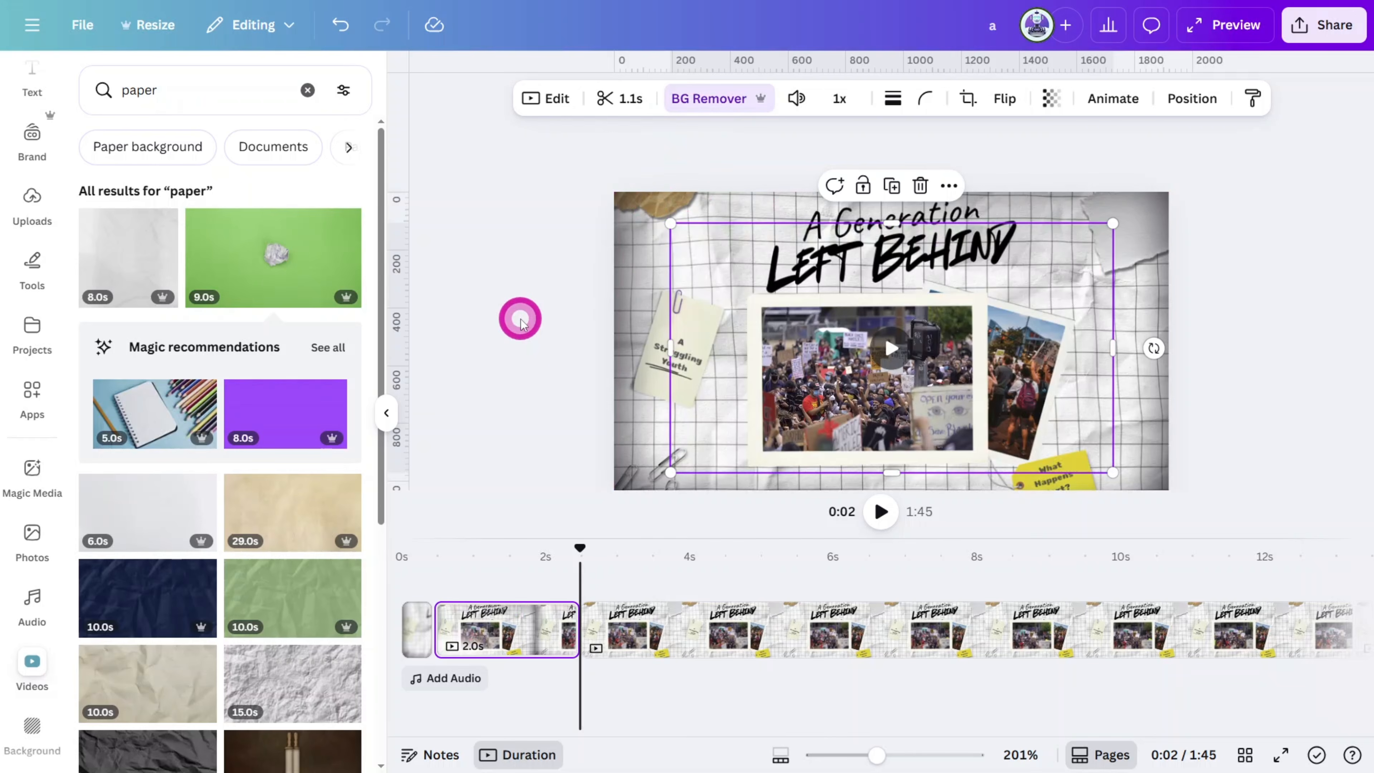
click(884, 335)
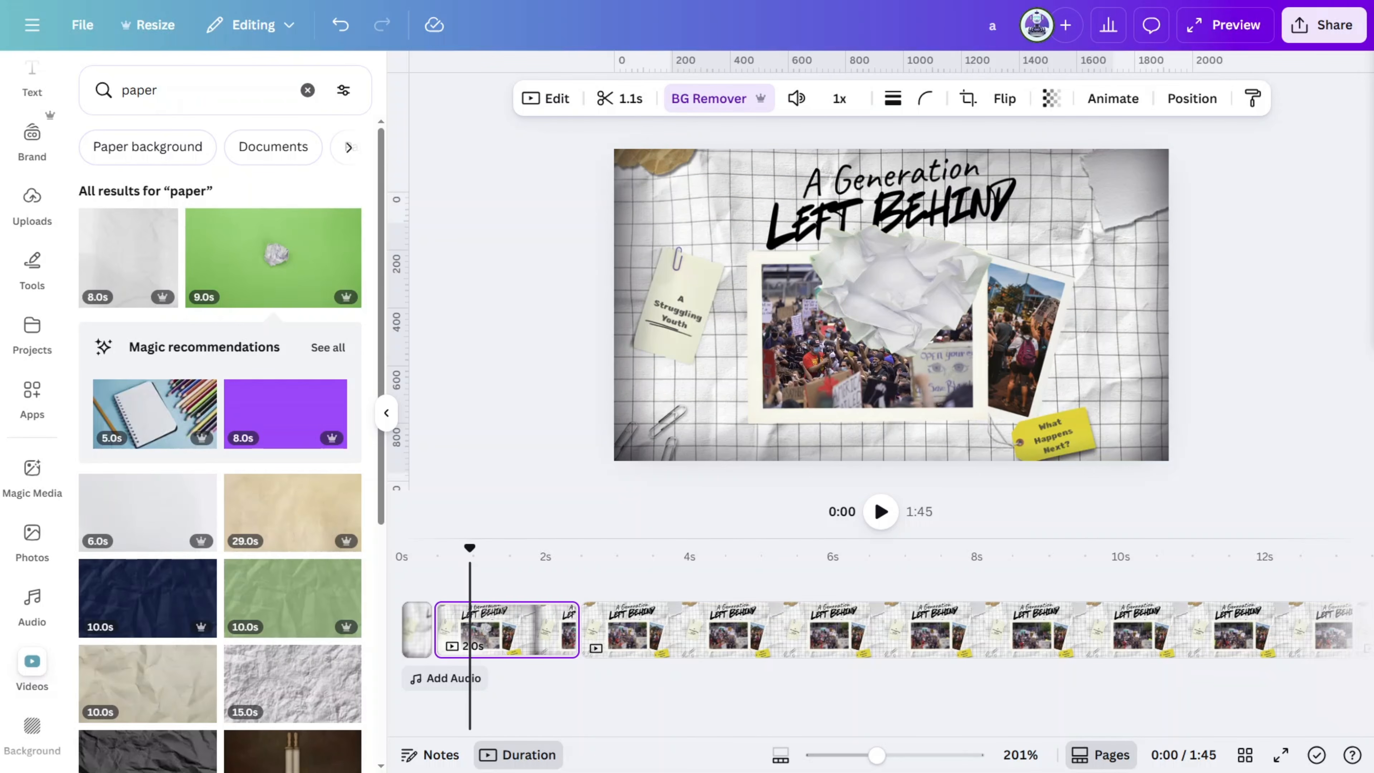
Step: Adjust the crumpled paper video on the second page to a saturation of -100 and a brightness of 27
click(936, 295)
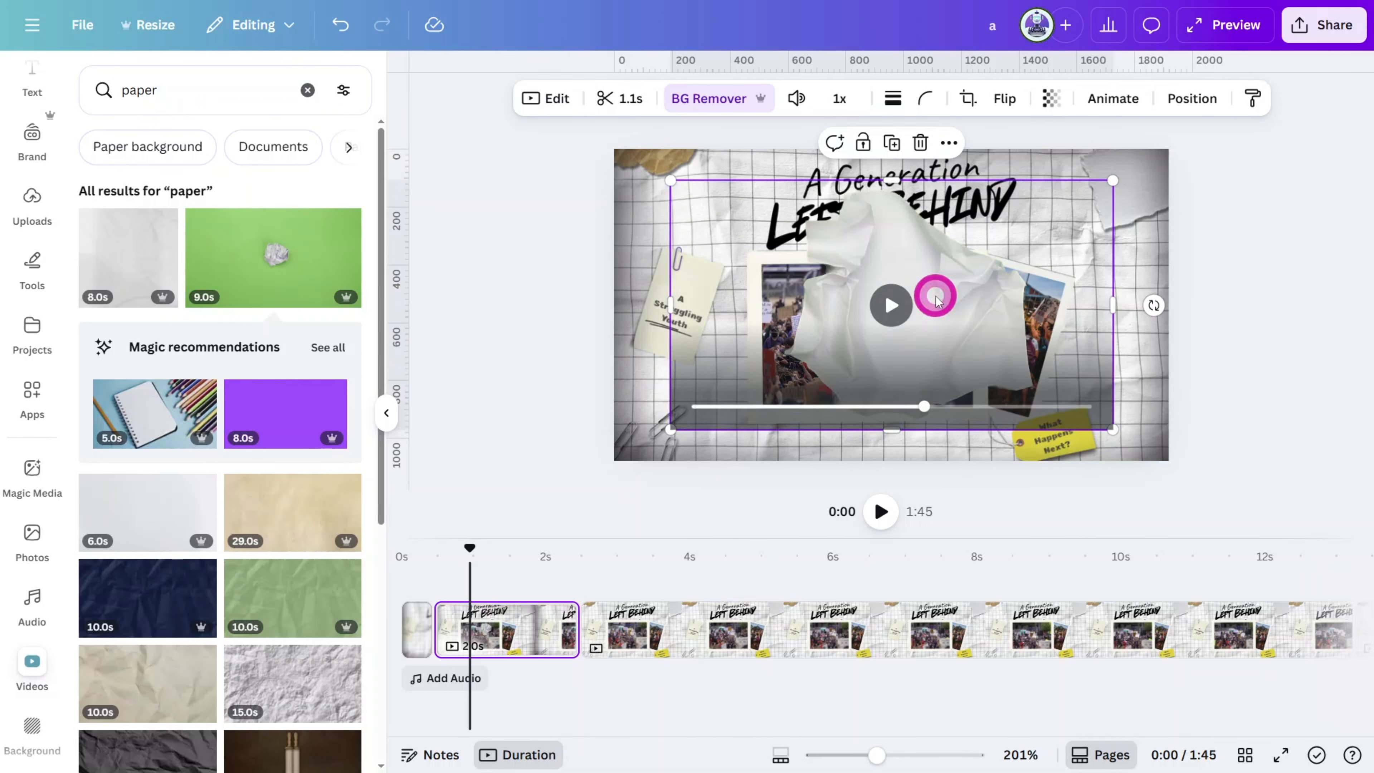
click(561, 102)
click(281, 135)
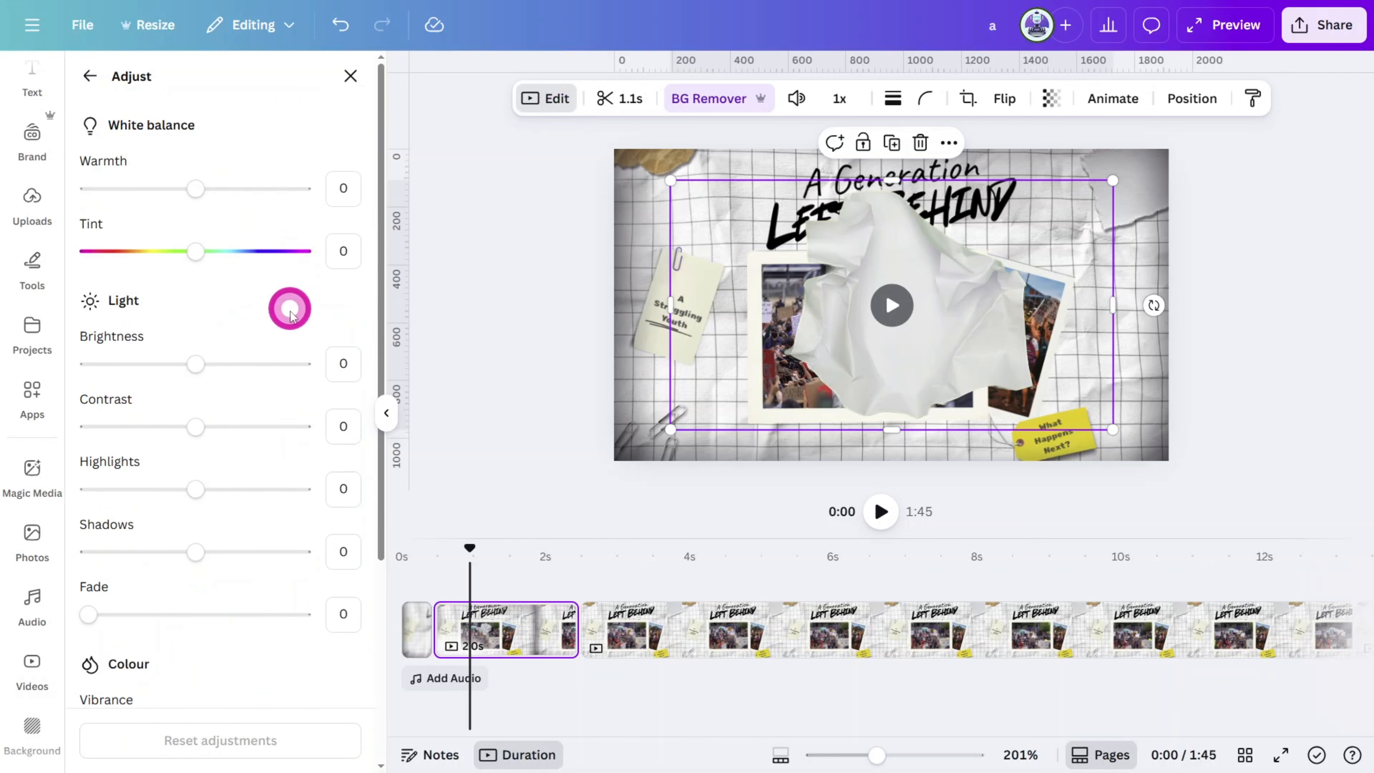
scroll(291, 317, down, 5)
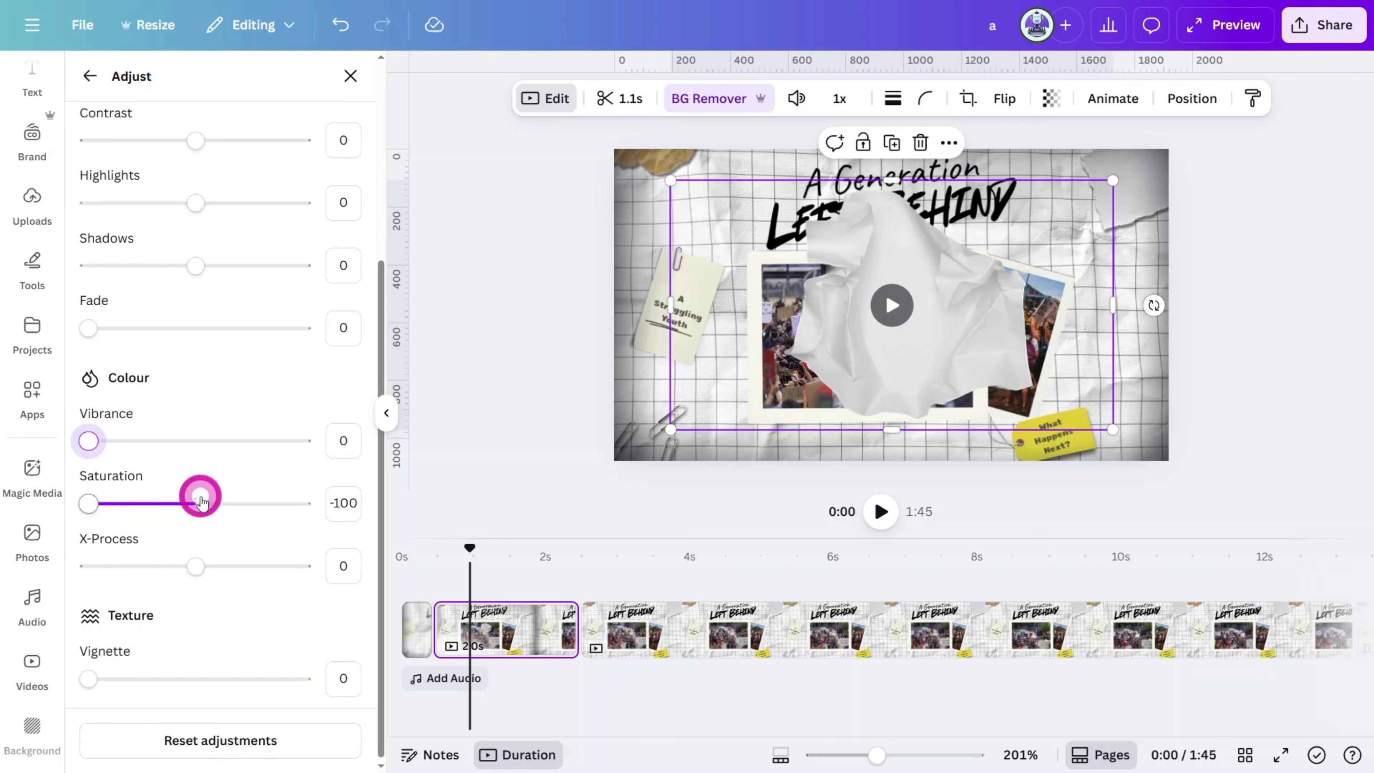
scroll(200, 501, up, 4)
drag(198, 293, 217, 294)
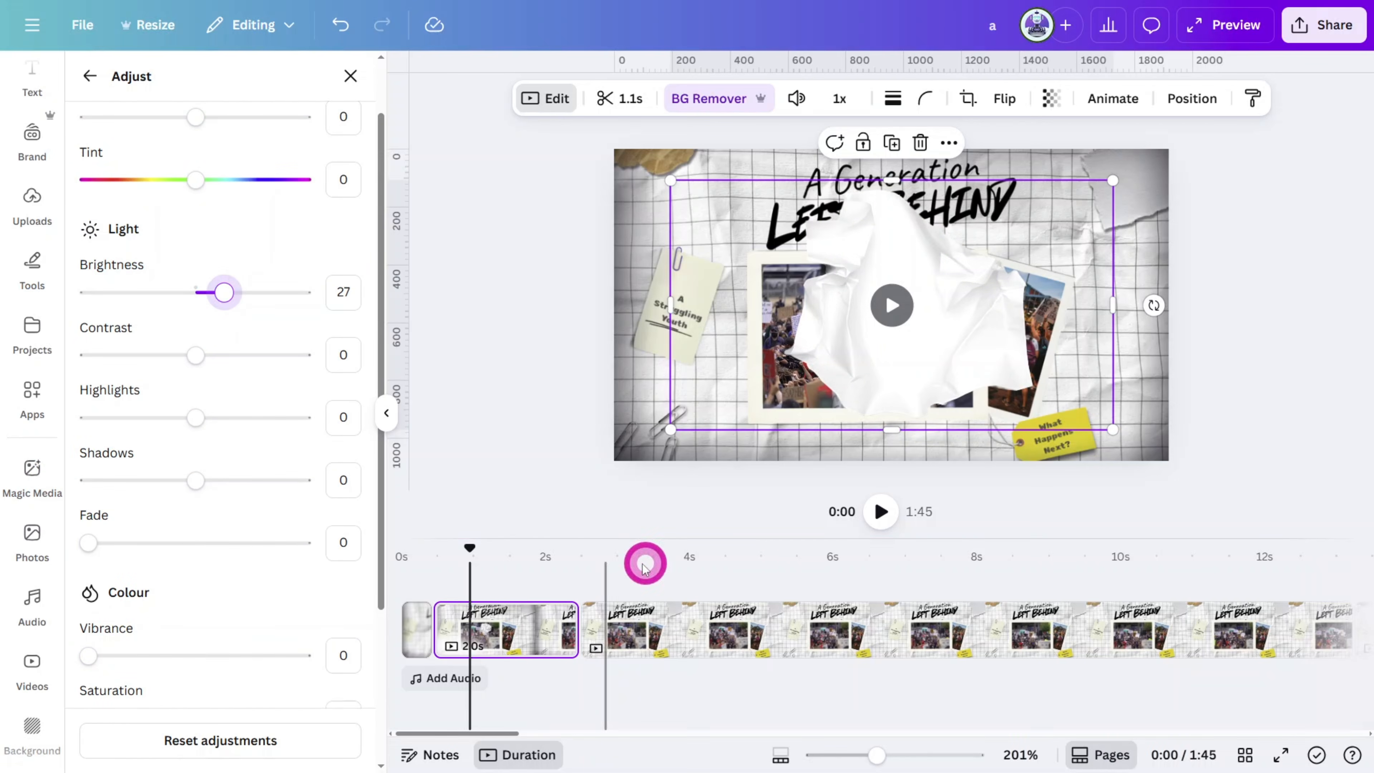
Step: Set the crumpled paper video's speed to 1.75 and enlarge it so it covers the whole page
click(845, 100)
drag(814, 180, 861, 179)
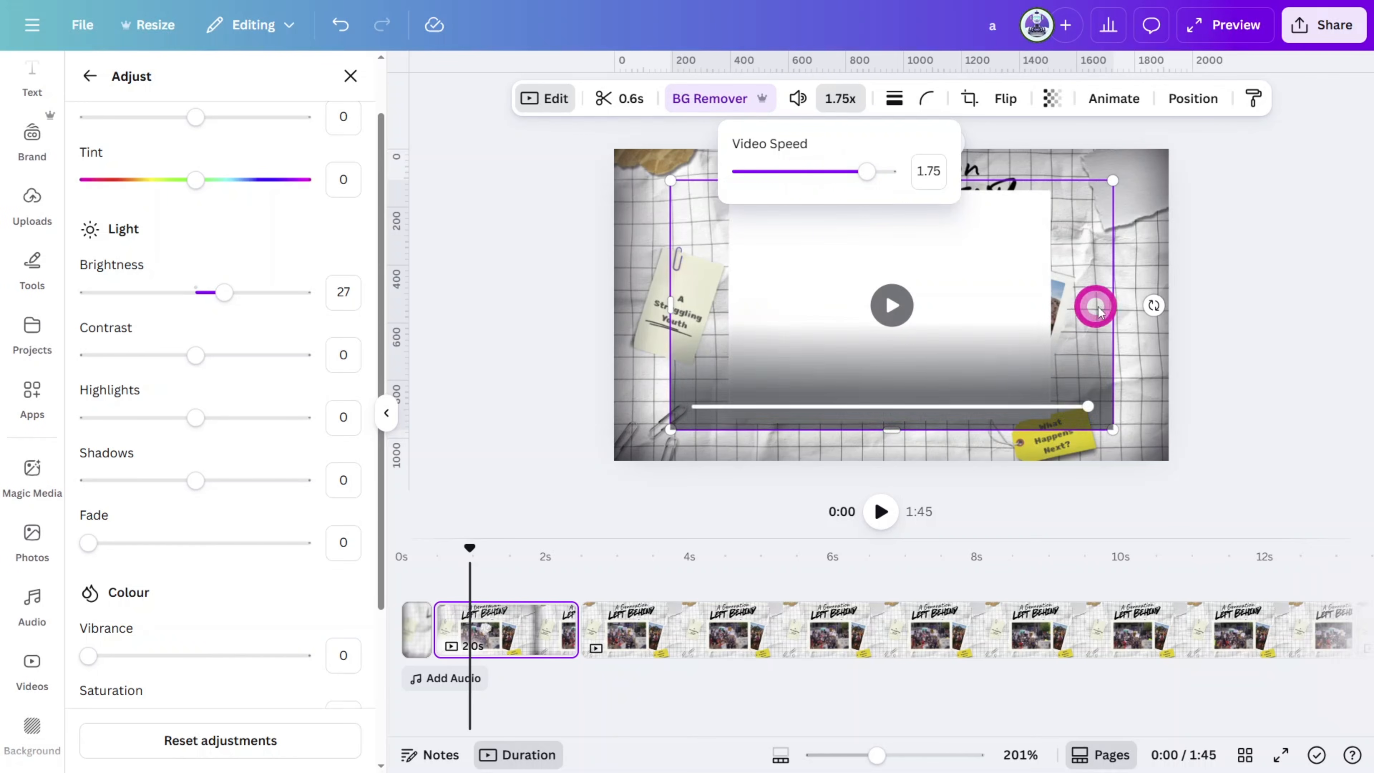
drag(1113, 429, 1301, 497)
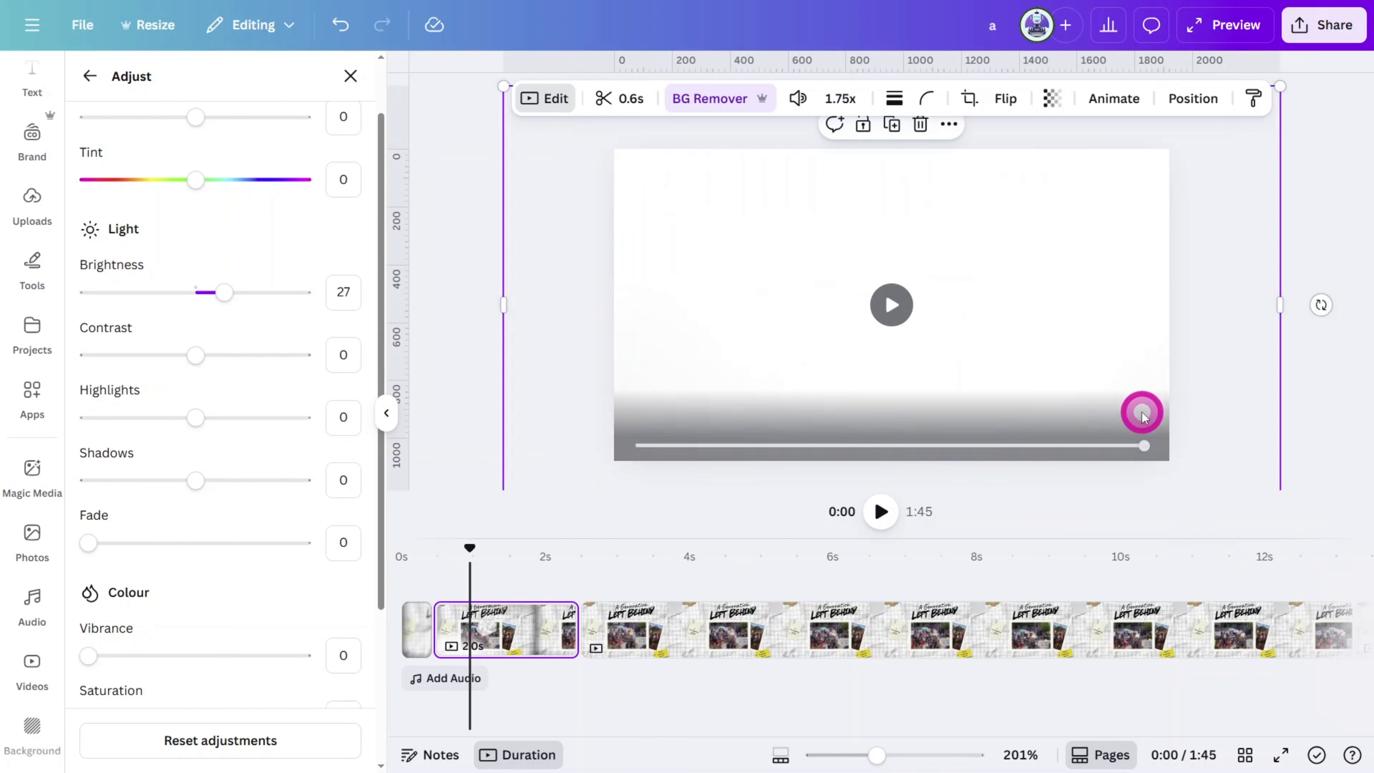
Step: Show the crumpled paper video's element timing and make it start at about 1.8 s, at the end of the second page
right_click(1046, 336)
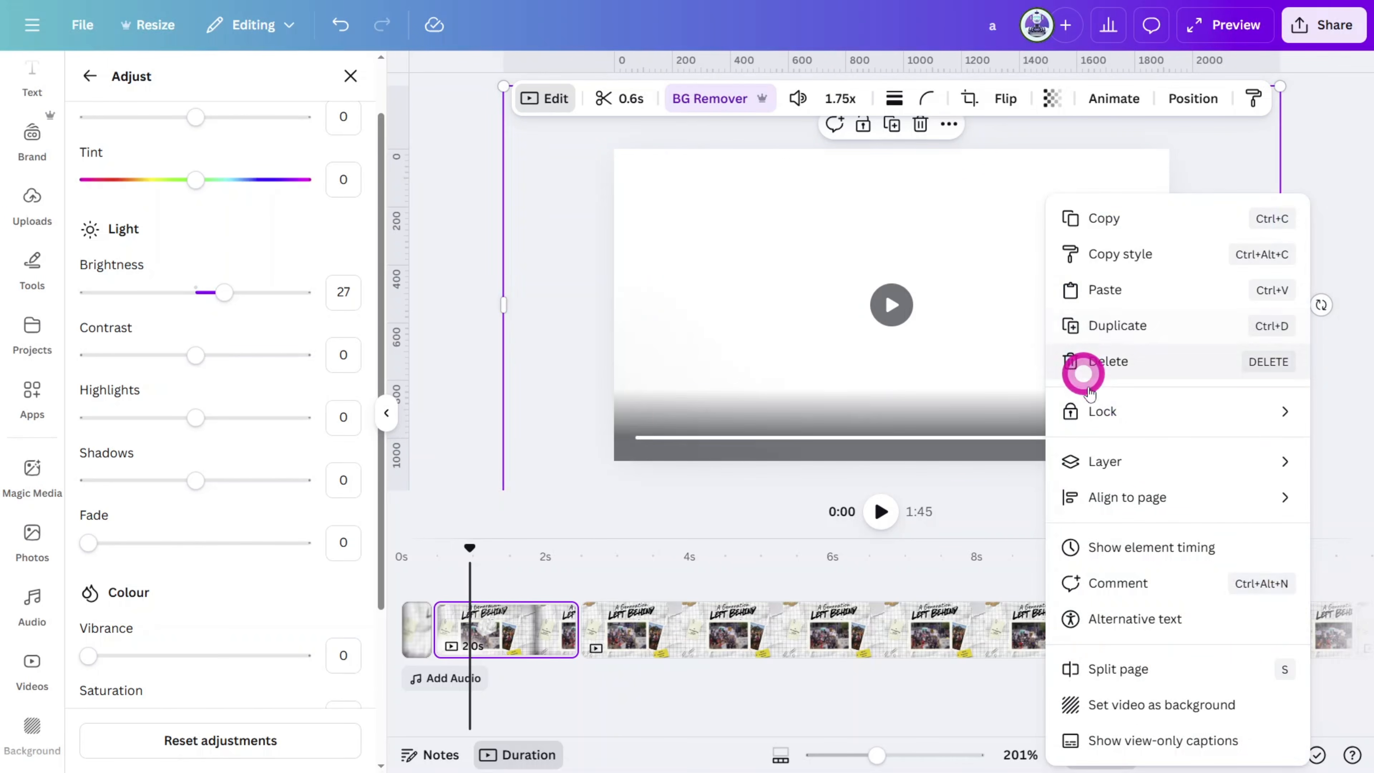
click(1127, 552)
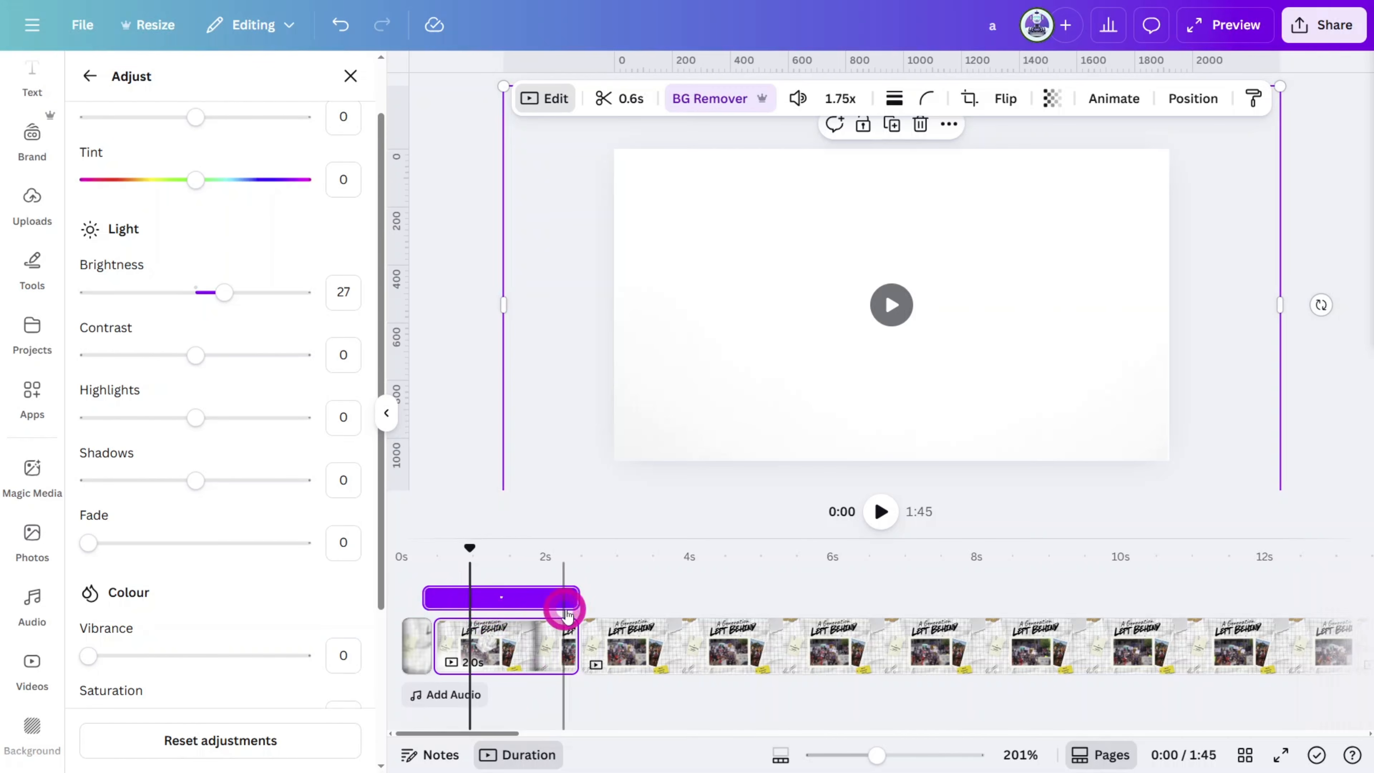
mouse_move(559, 597)
mouse_down()
mouse_move(448, 597)
mouse_move(555, 598)
mouse_up()
Step: Play back the paper transition and delete the 5.0-second title page that follows it
click(476, 552)
key(space)
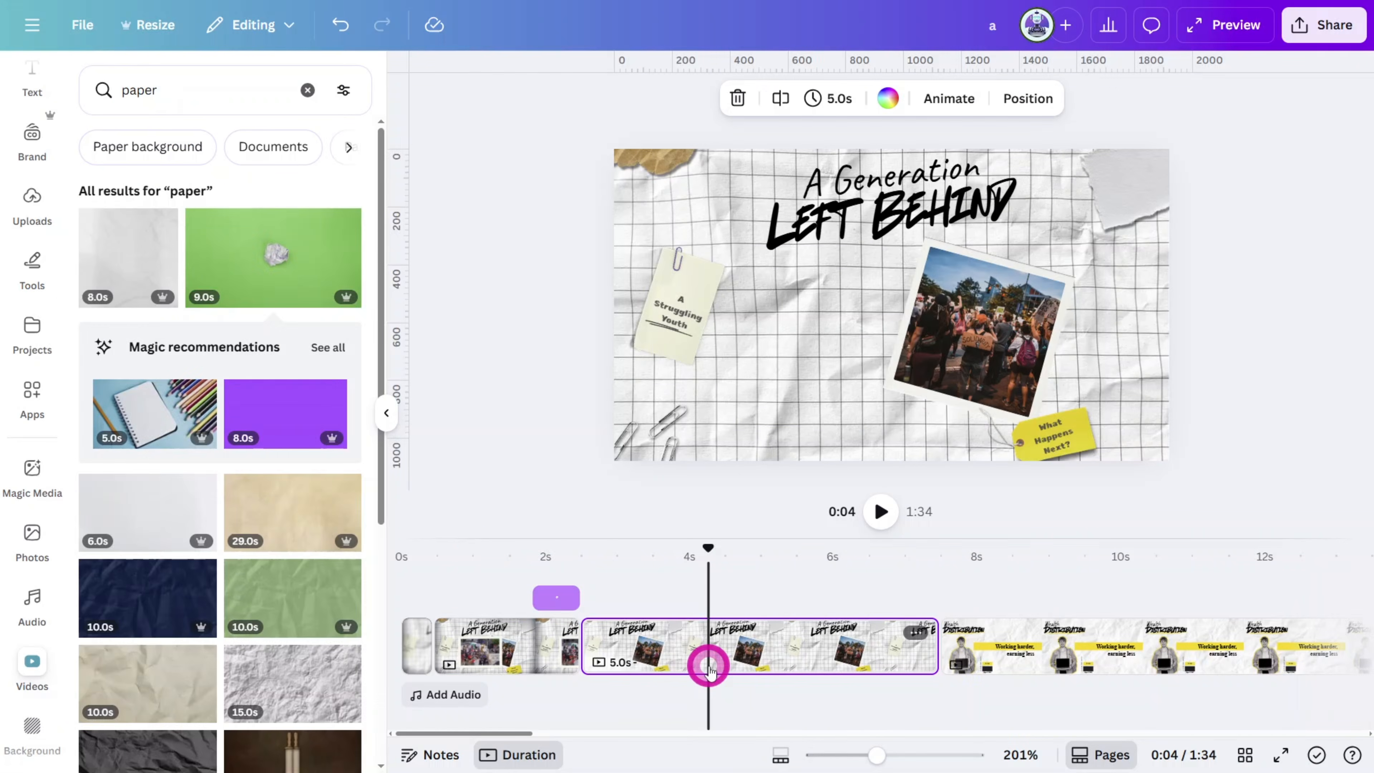
key(Delete)
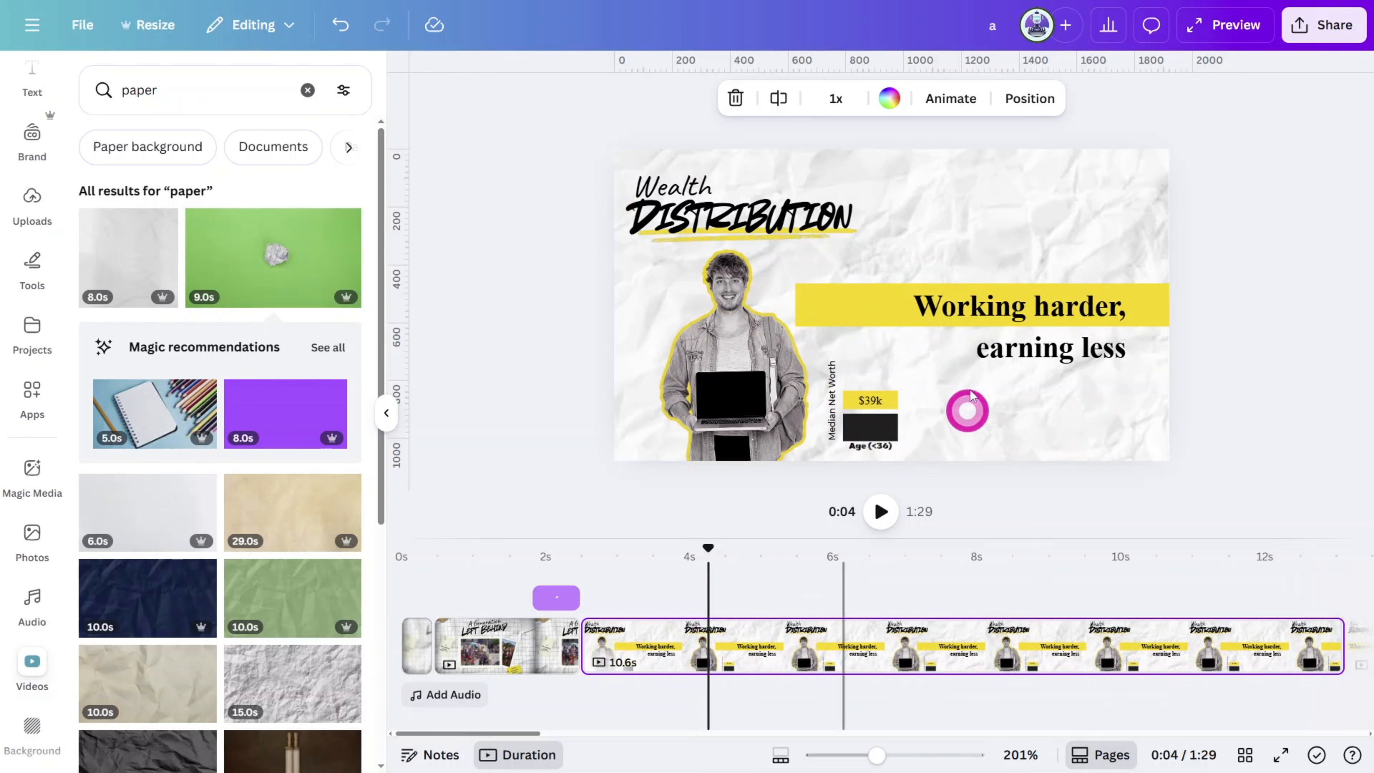
Step: On the Wealth Distribution page, delay the yellow highlight, "Working harder, earning less", "Median Net Worth", "$39k" and black bar to about 2.9 s
click(850, 311)
mouse_move(588, 602)
mouse_down()
mouse_move(616, 605)
mouse_move(577, 607)
mouse_up()
shift+click(991, 304)
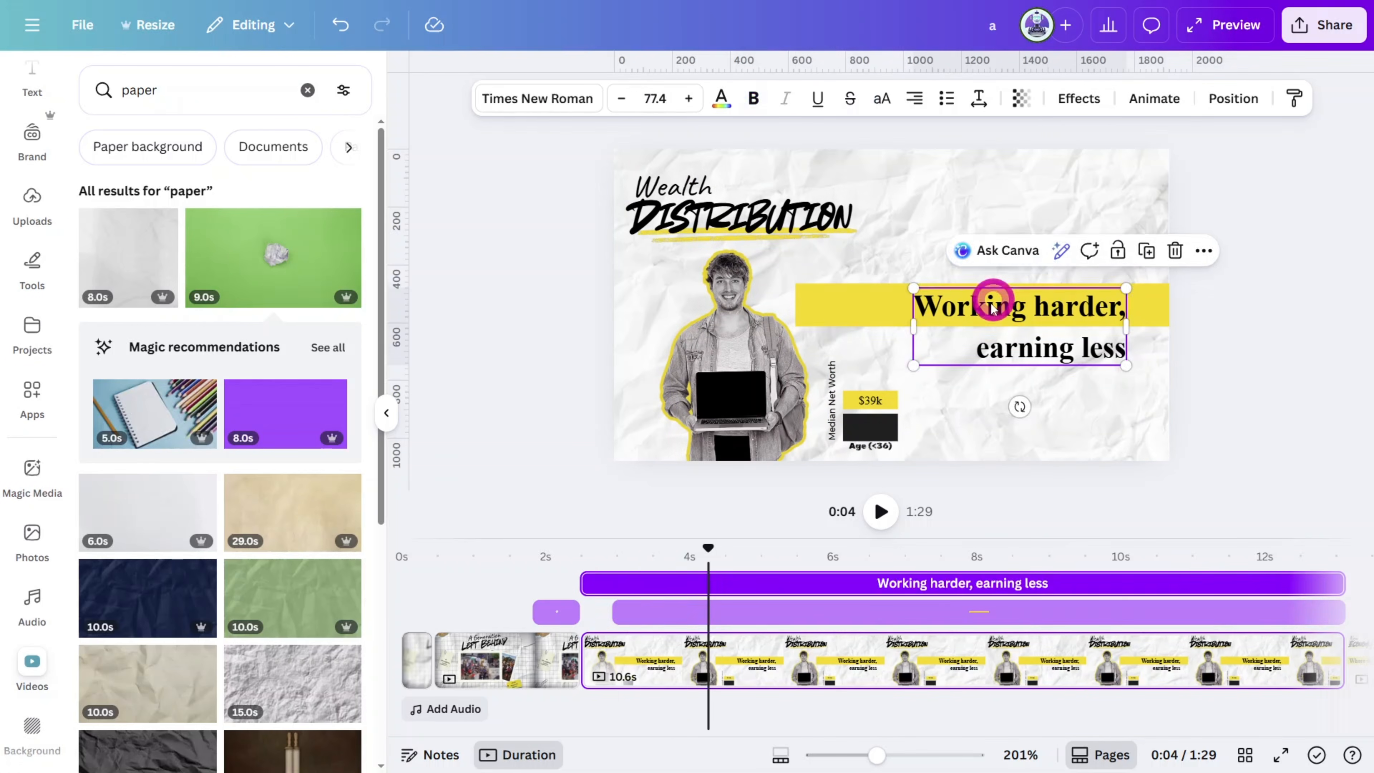
shift+click(834, 381)
shift+click(868, 400)
shift+click(852, 430)
drag(589, 668, 620, 667)
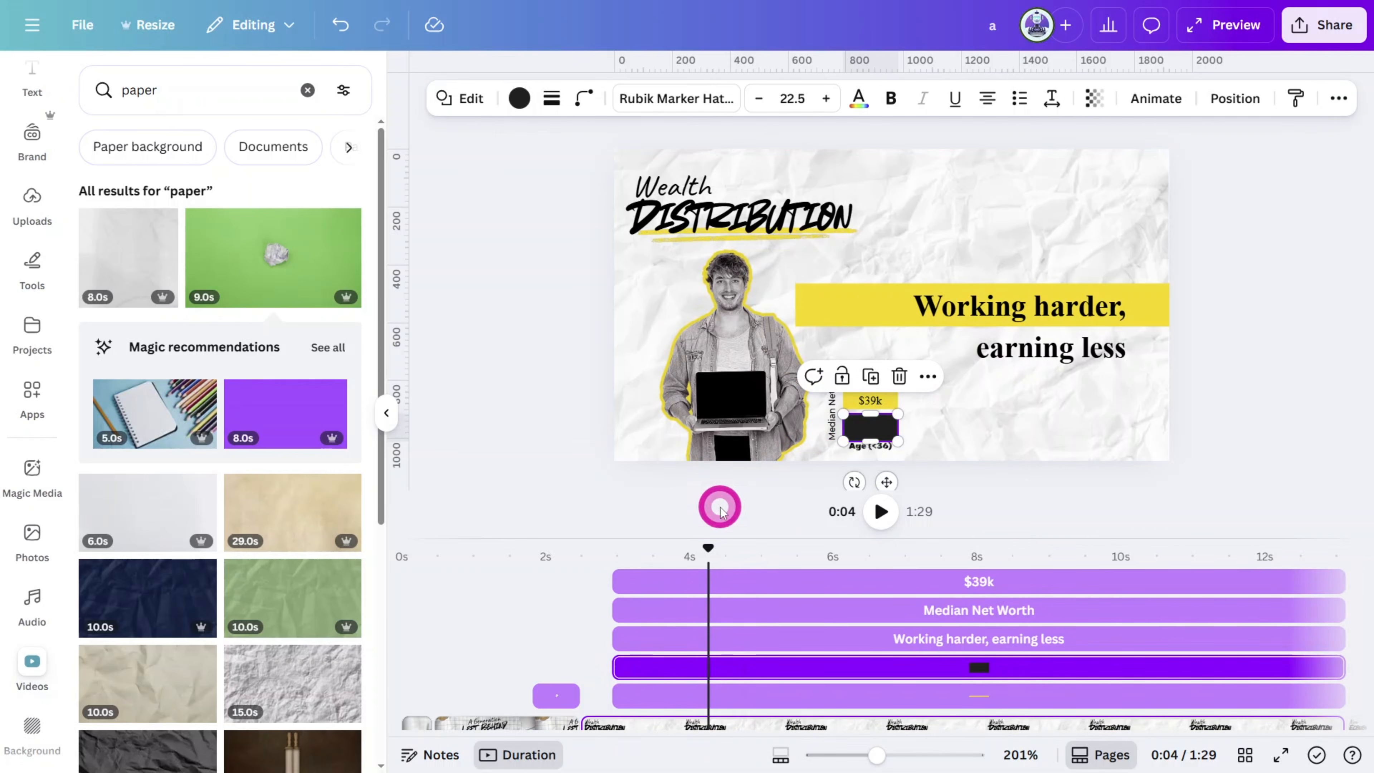
Step: Delay the "Age (<36)" label, "Wealth Distribution" title, its underline and the yellow value bar to about 2.9 s, and preview the page
click(868, 446)
drag(591, 585, 620, 585)
click(984, 351)
click(769, 217)
click(1062, 264)
drag(595, 683, 620, 718)
click(853, 232)
click(531, 585)
click(593, 575)
click(884, 402)
drag(585, 660, 615, 659)
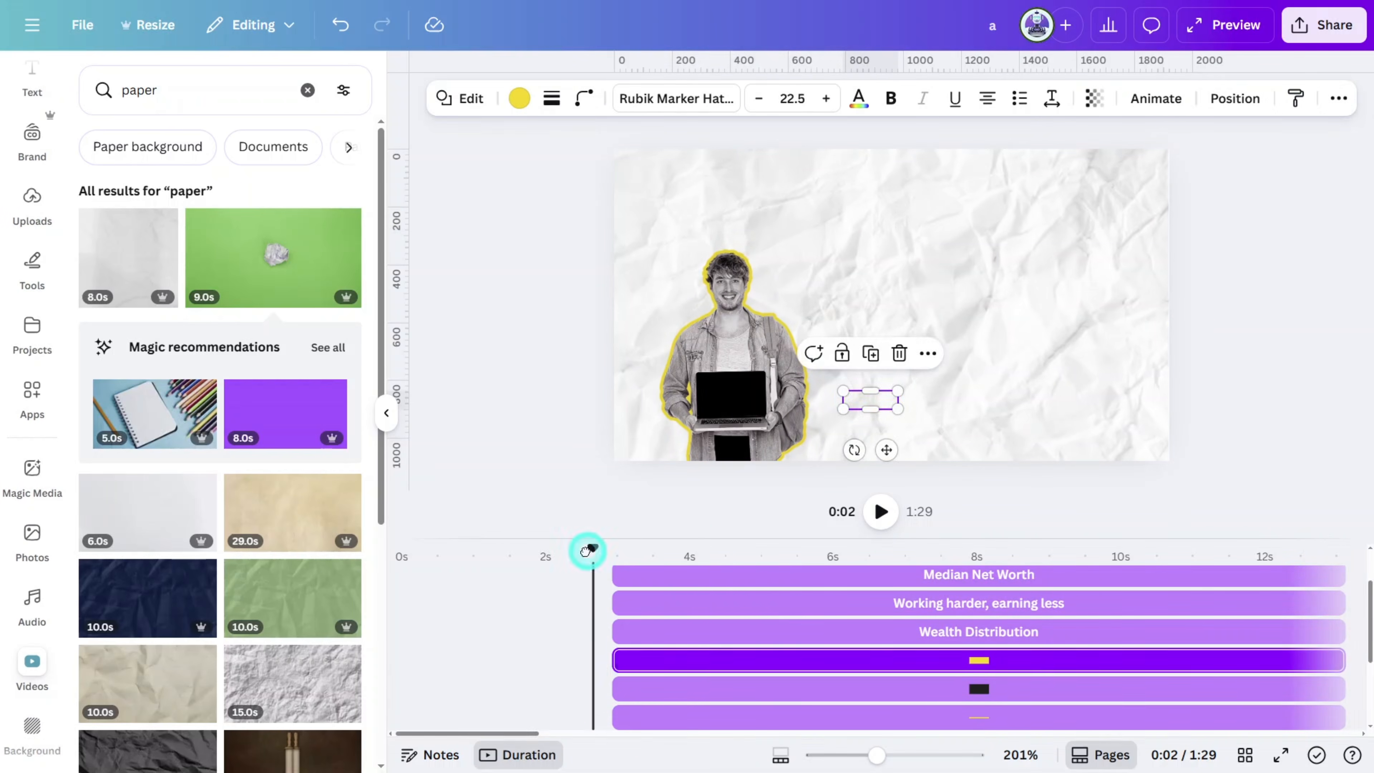
drag(589, 551, 512, 536)
key(space)
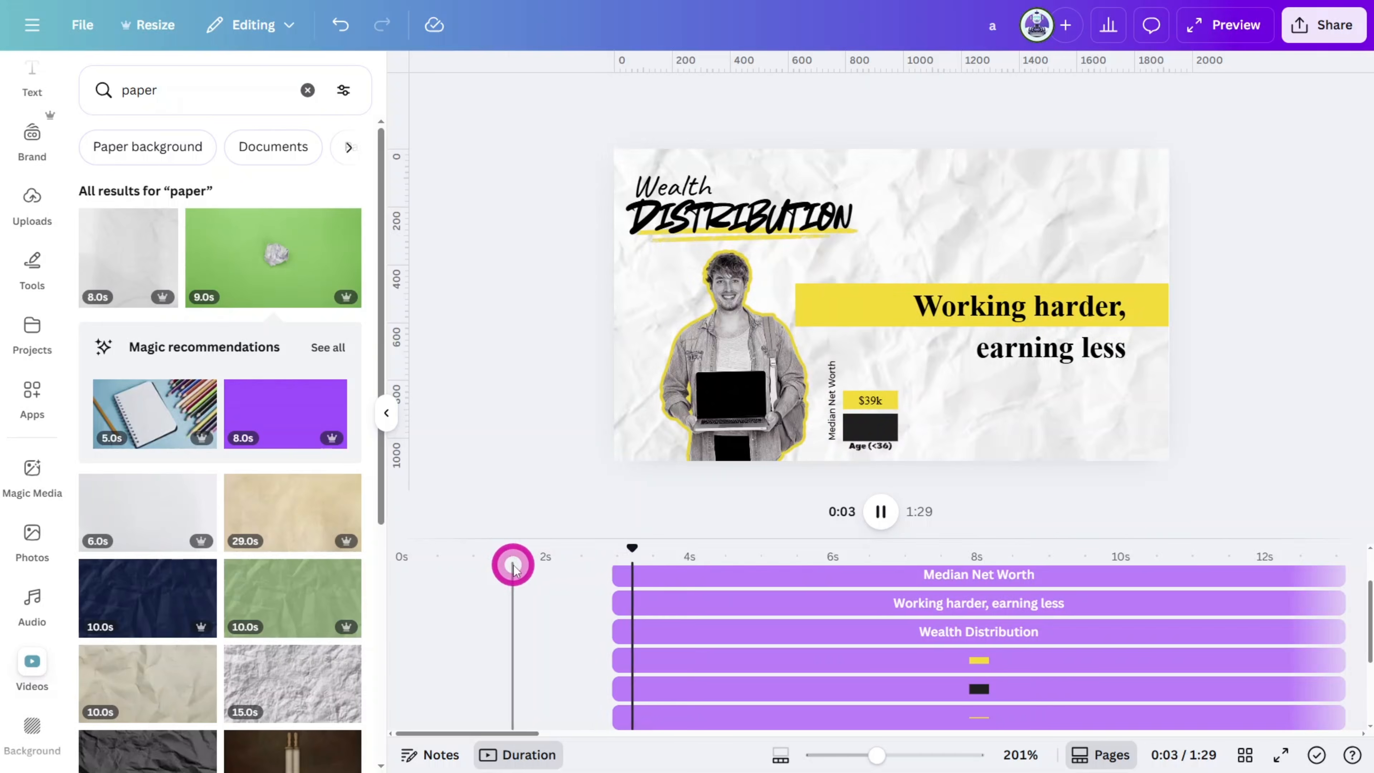
Step: Apply the Brush reveal animation in the Curve style to the cutout of the man with the laptop
click(737, 368)
click(1060, 98)
scroll(276, 376, down, 3)
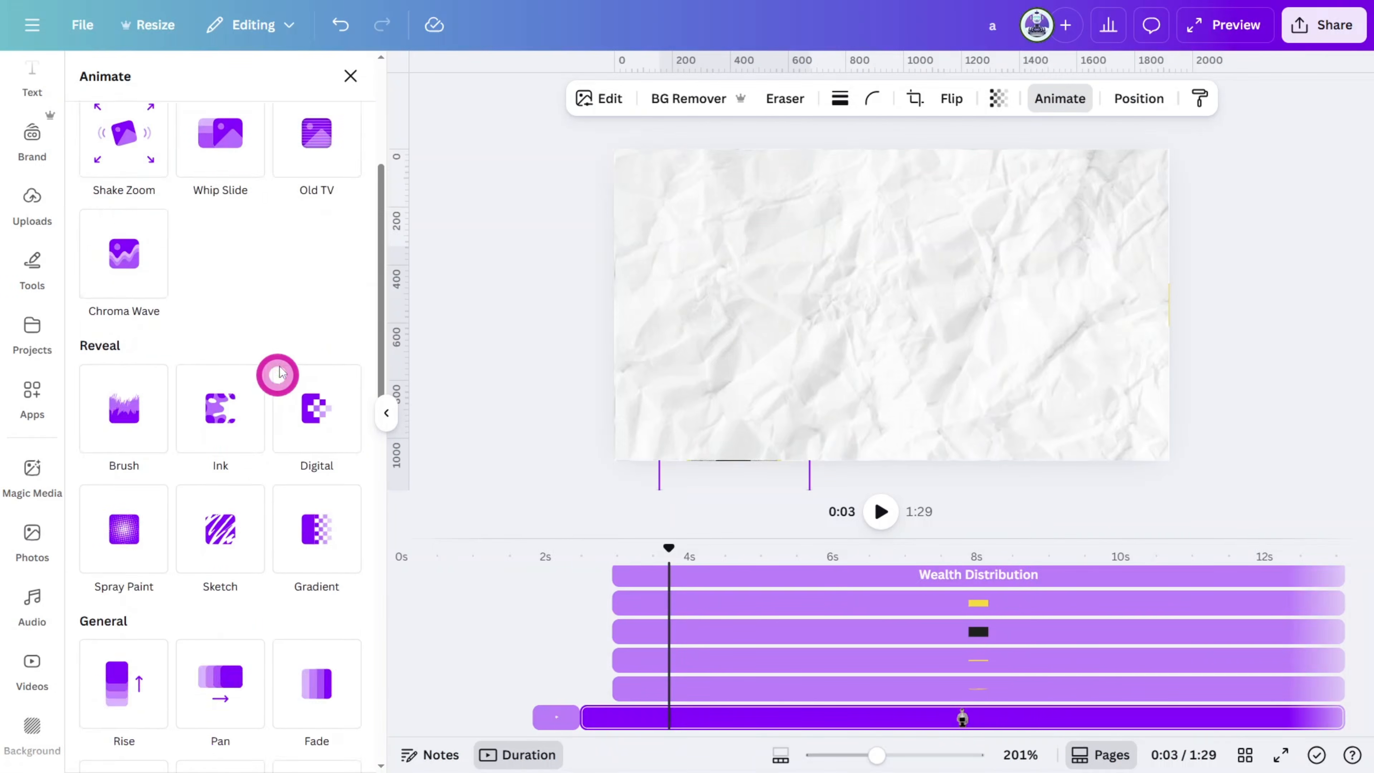
click(124, 400)
click(130, 642)
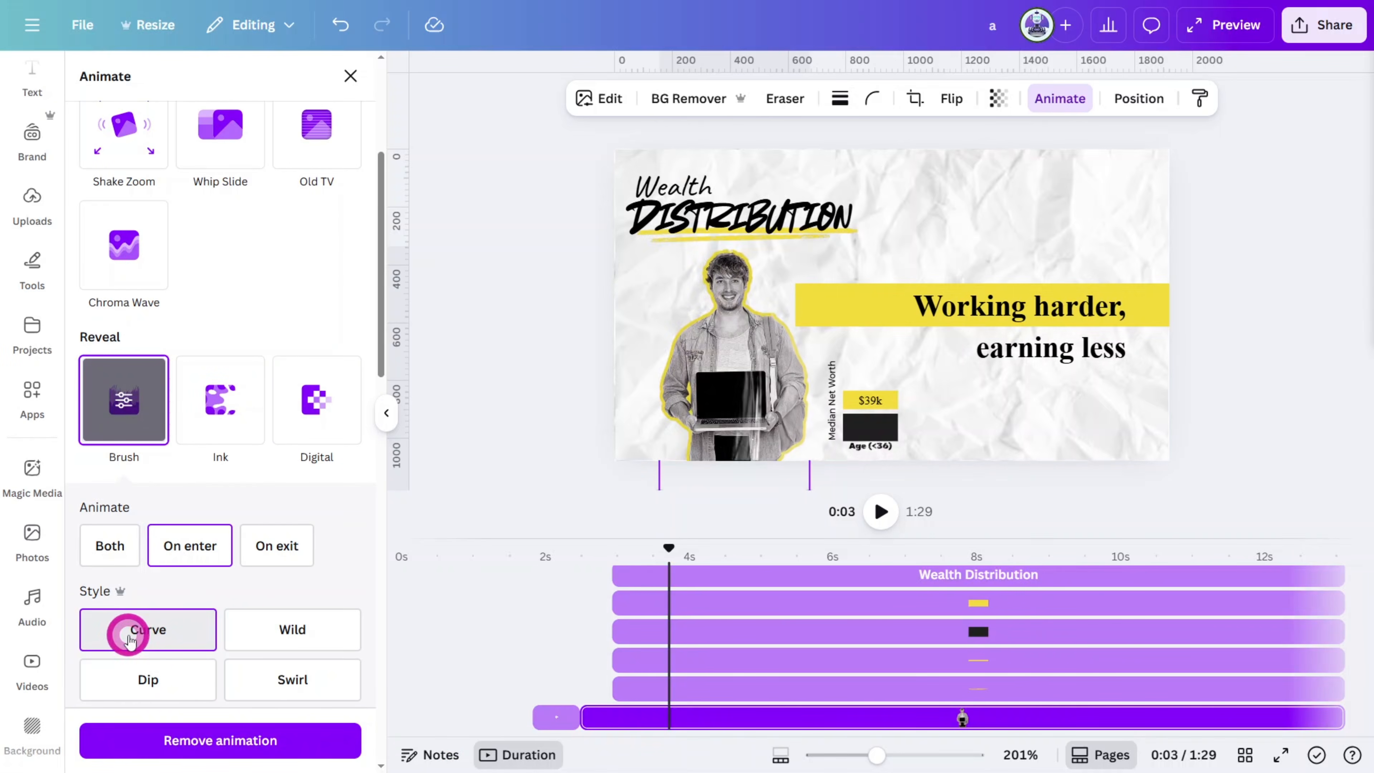
click(115, 547)
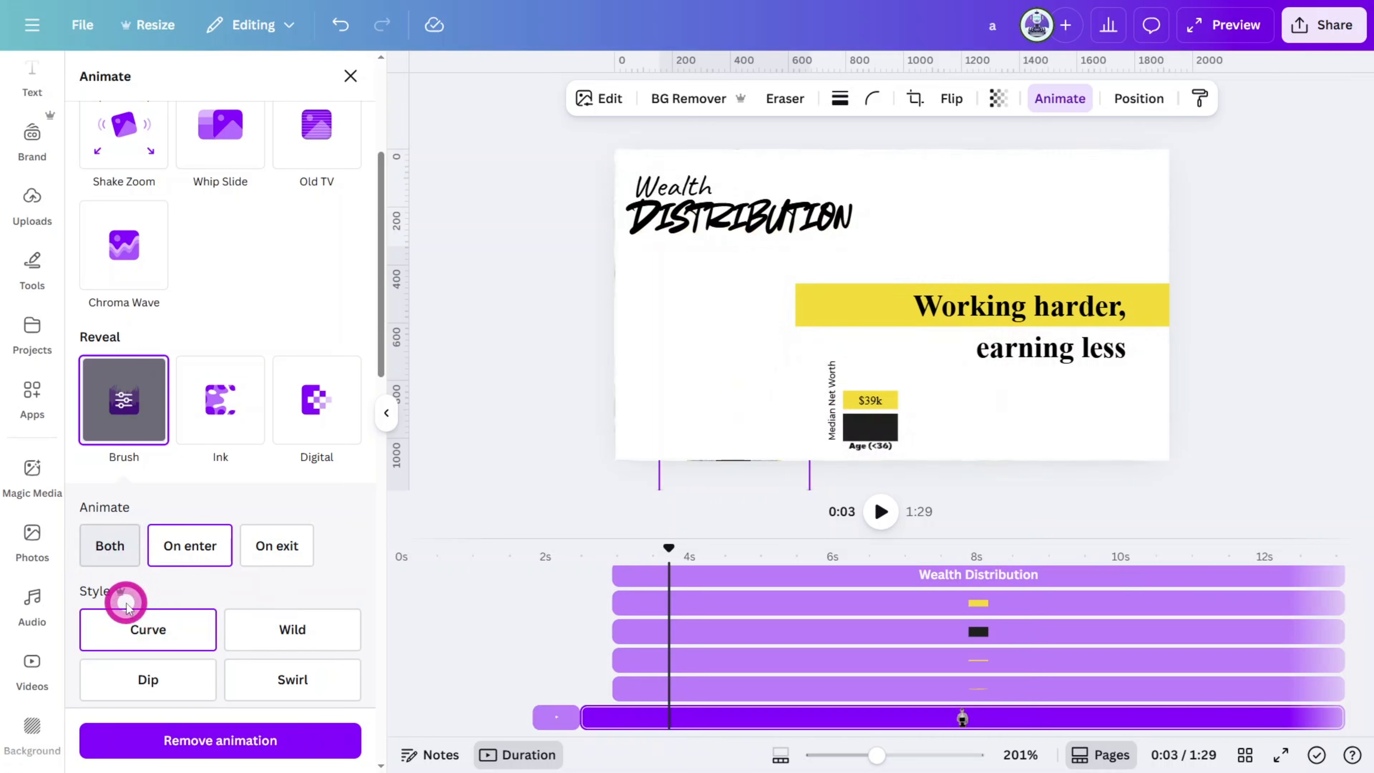
Step: Apply the Shift animation with Character writing style to the "Wealth Distribution" title and the "Working harder, earning less" text
click(700, 179)
shift+click(1007, 297)
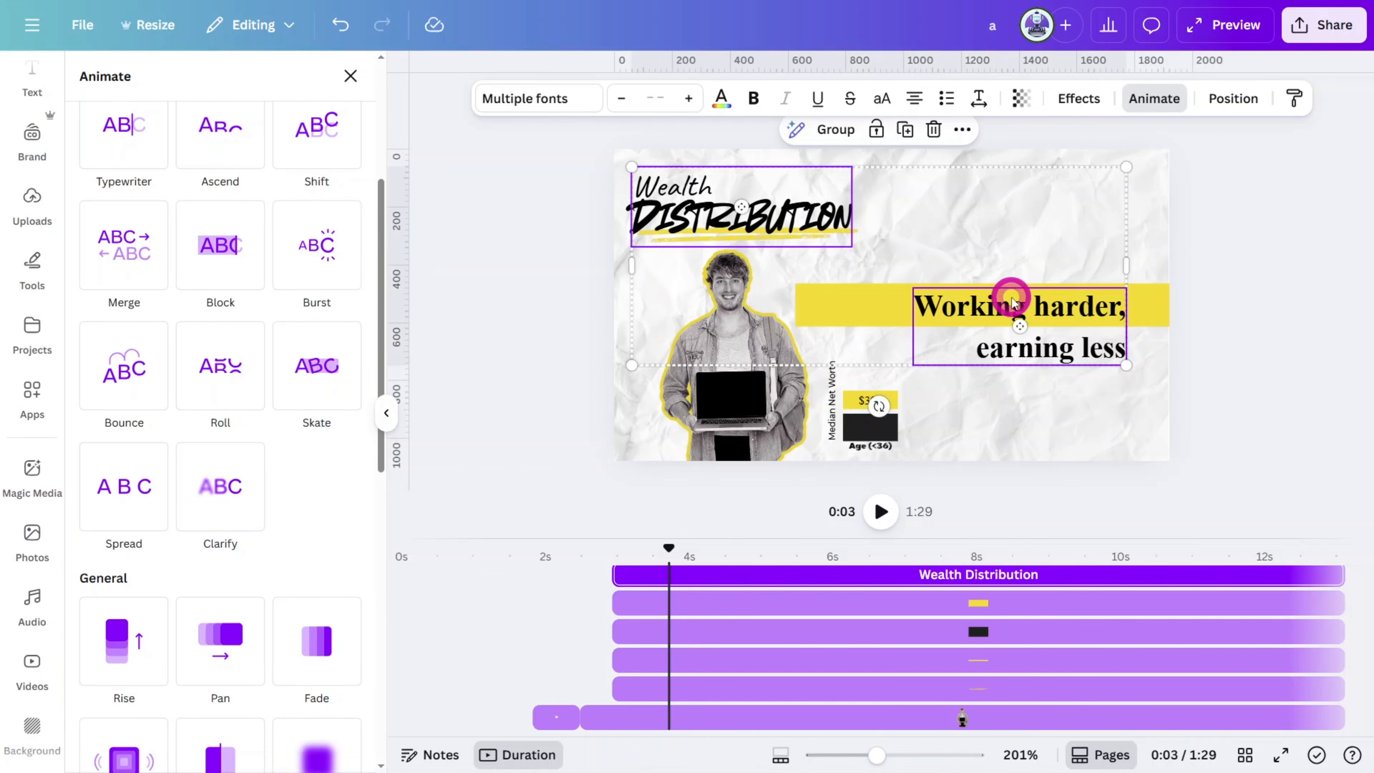
click(324, 403)
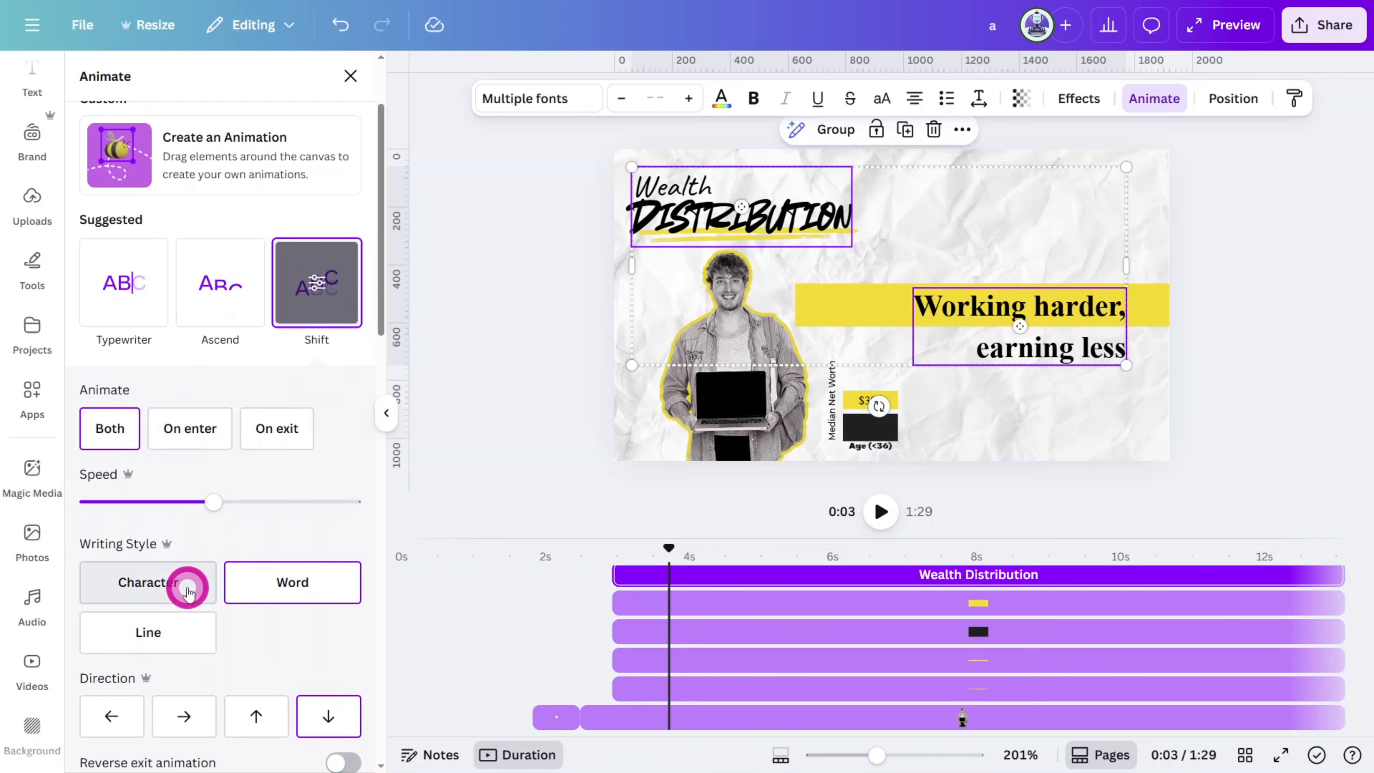
click(187, 593)
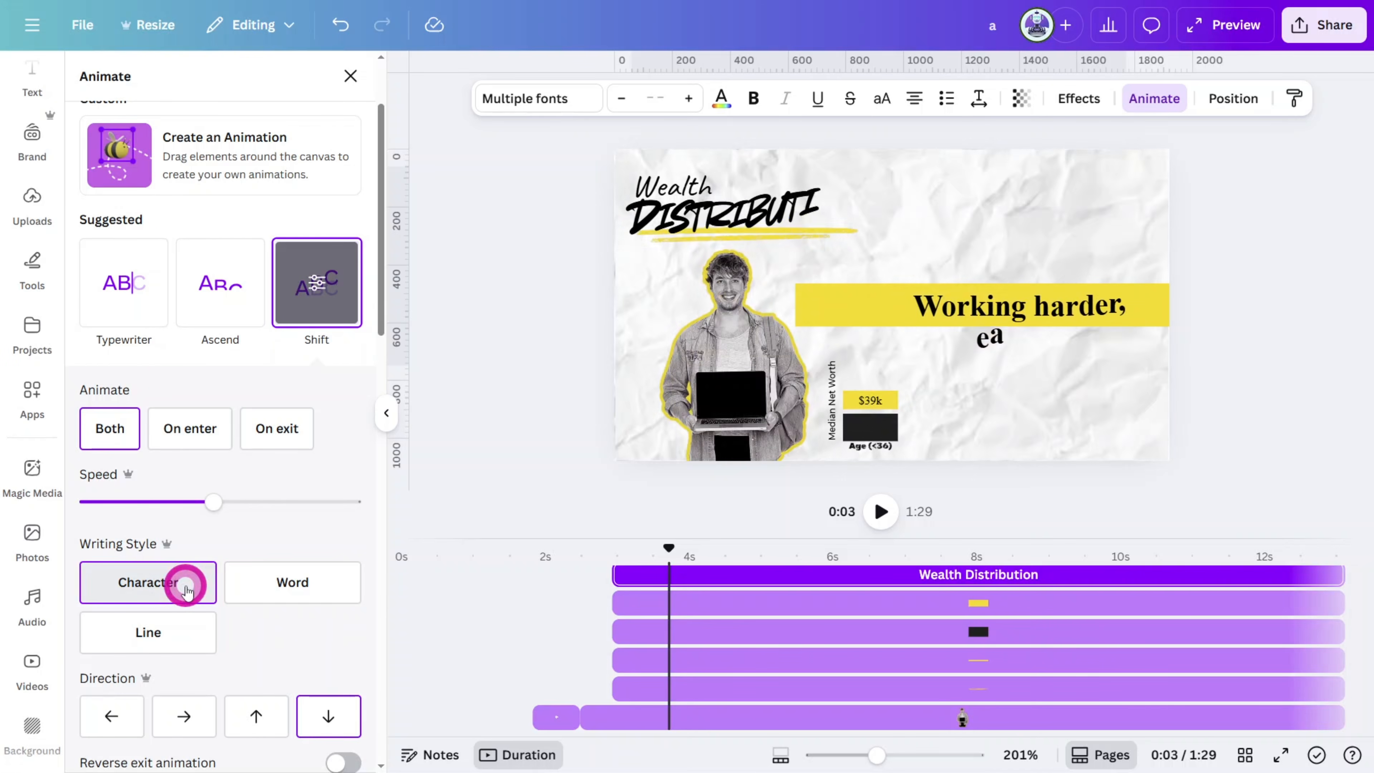
Step: Animate the vertical "Median Net Worth" label and apply the Typewriter animation to the "$39k" value
click(843, 420)
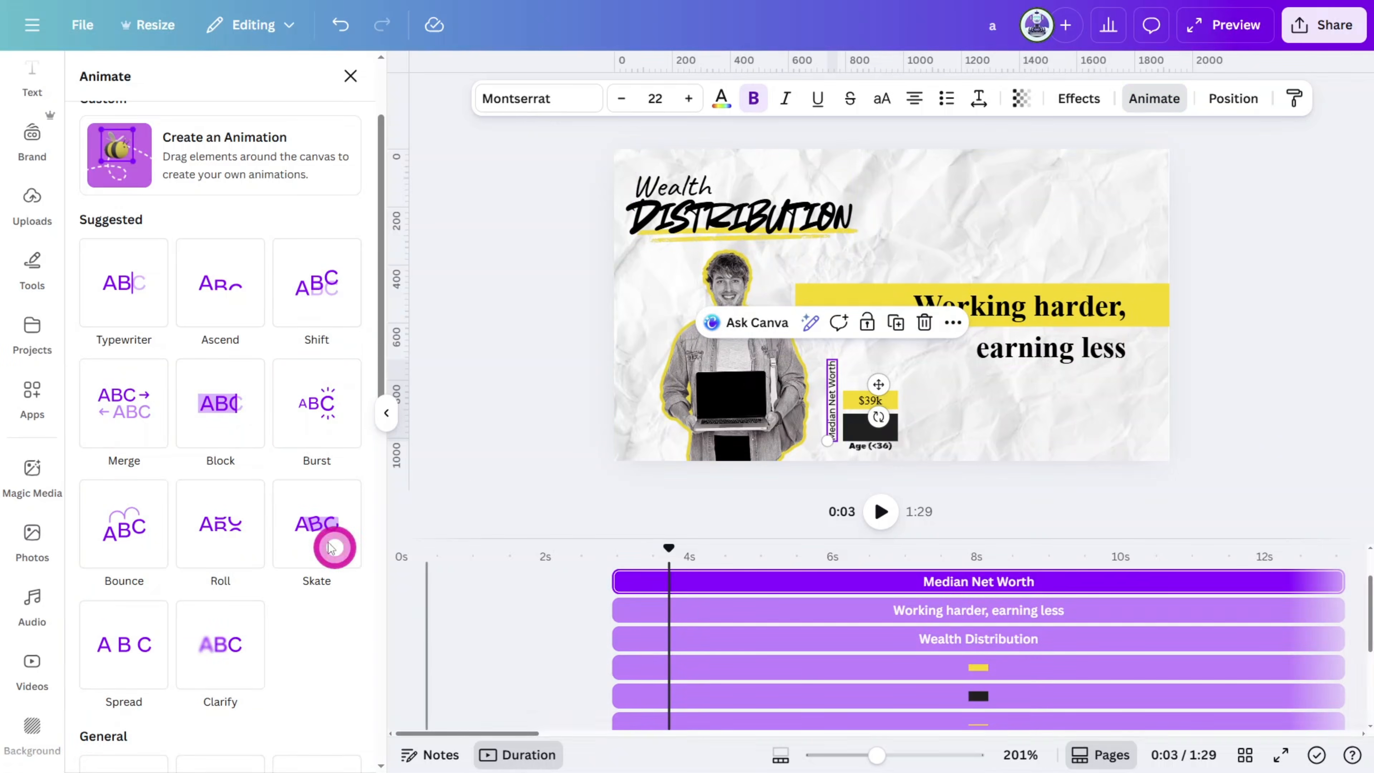
click(845, 421)
click(220, 316)
click(869, 402)
click(132, 190)
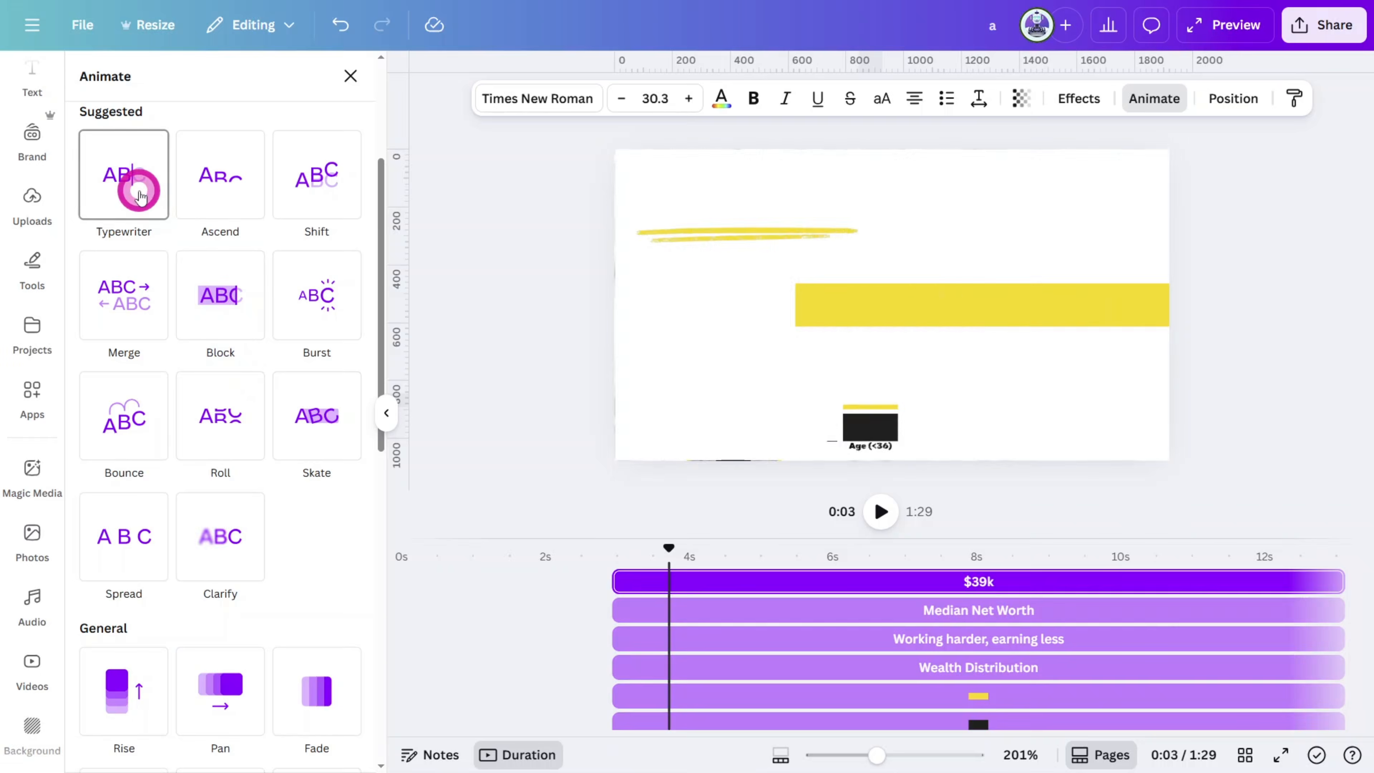
Step: Apply the Baseline animation to the black chart bar and Shift to the "Age (<36)" label, and preview the animated page
click(892, 418)
click(340, 446)
click(869, 441)
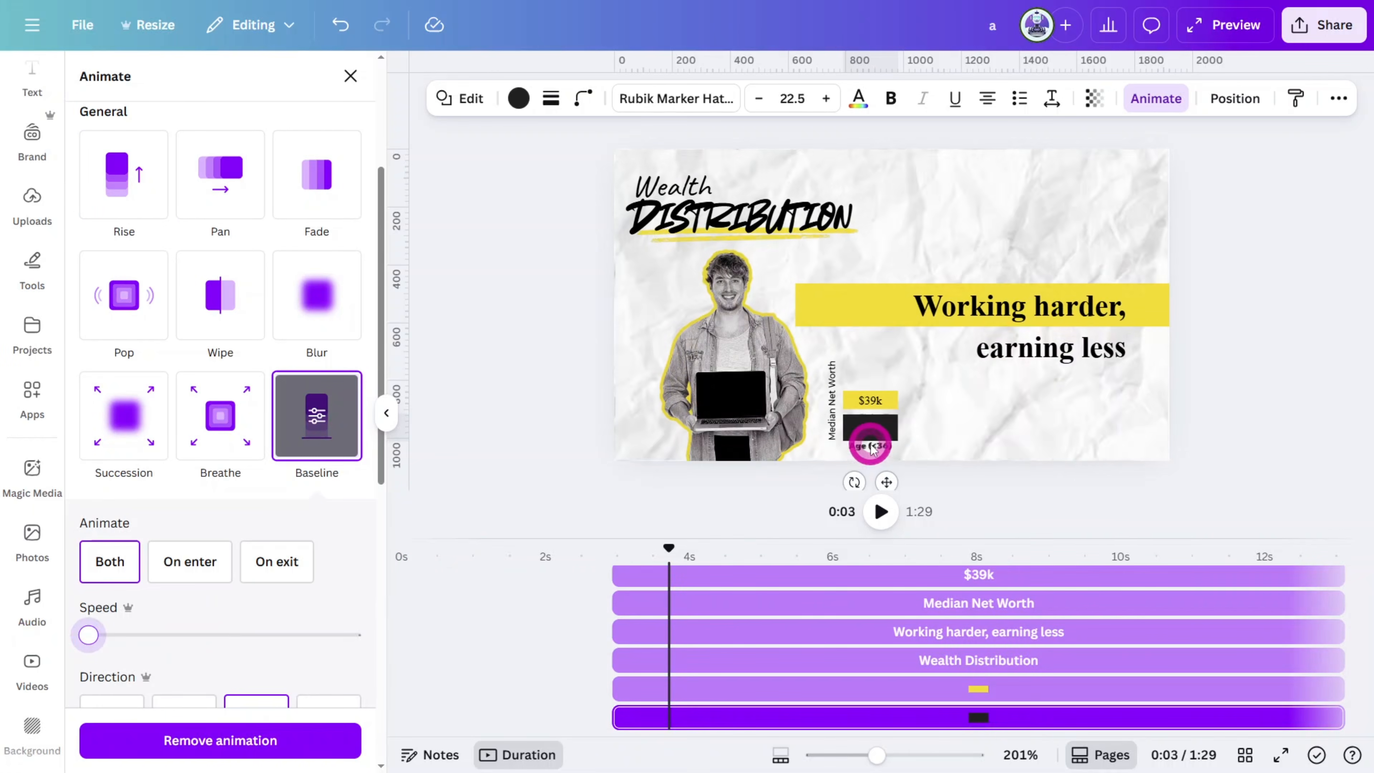
click(321, 198)
drag(669, 548, 519, 565)
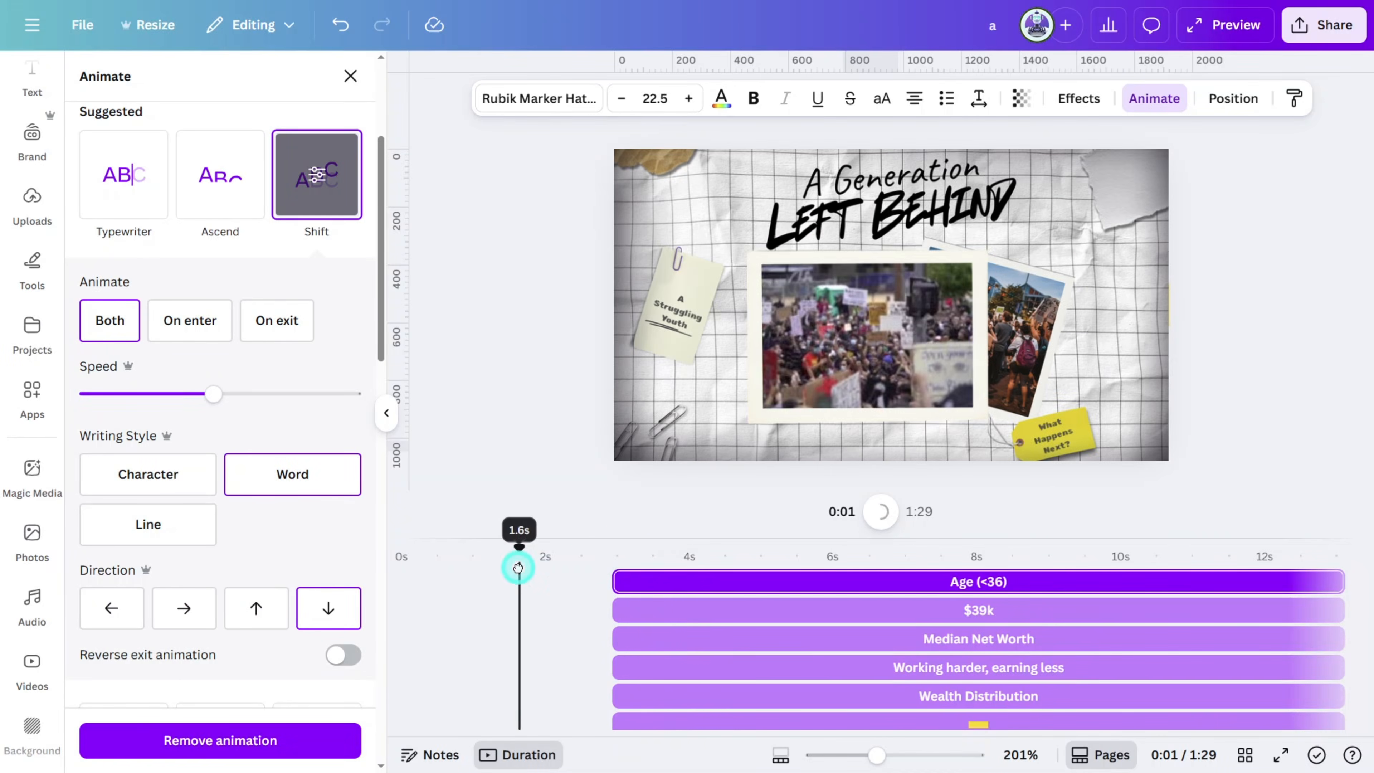
click(542, 484)
key(space)
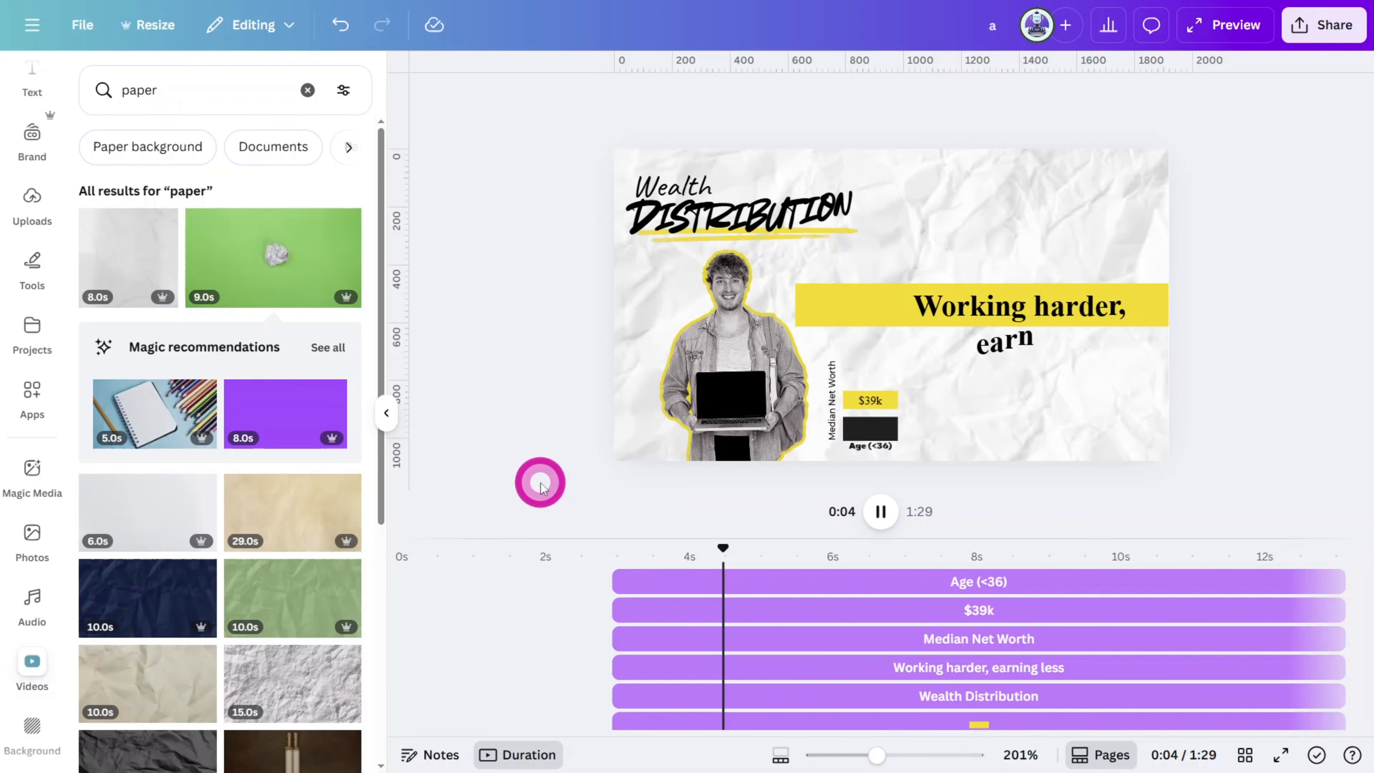
key(space)
Step: Add a Match & Move transition between the Wealth Distribution and New Economy pages and lengthen its duration beyond 0.5 seconds
scroll(893, 642, right, 5)
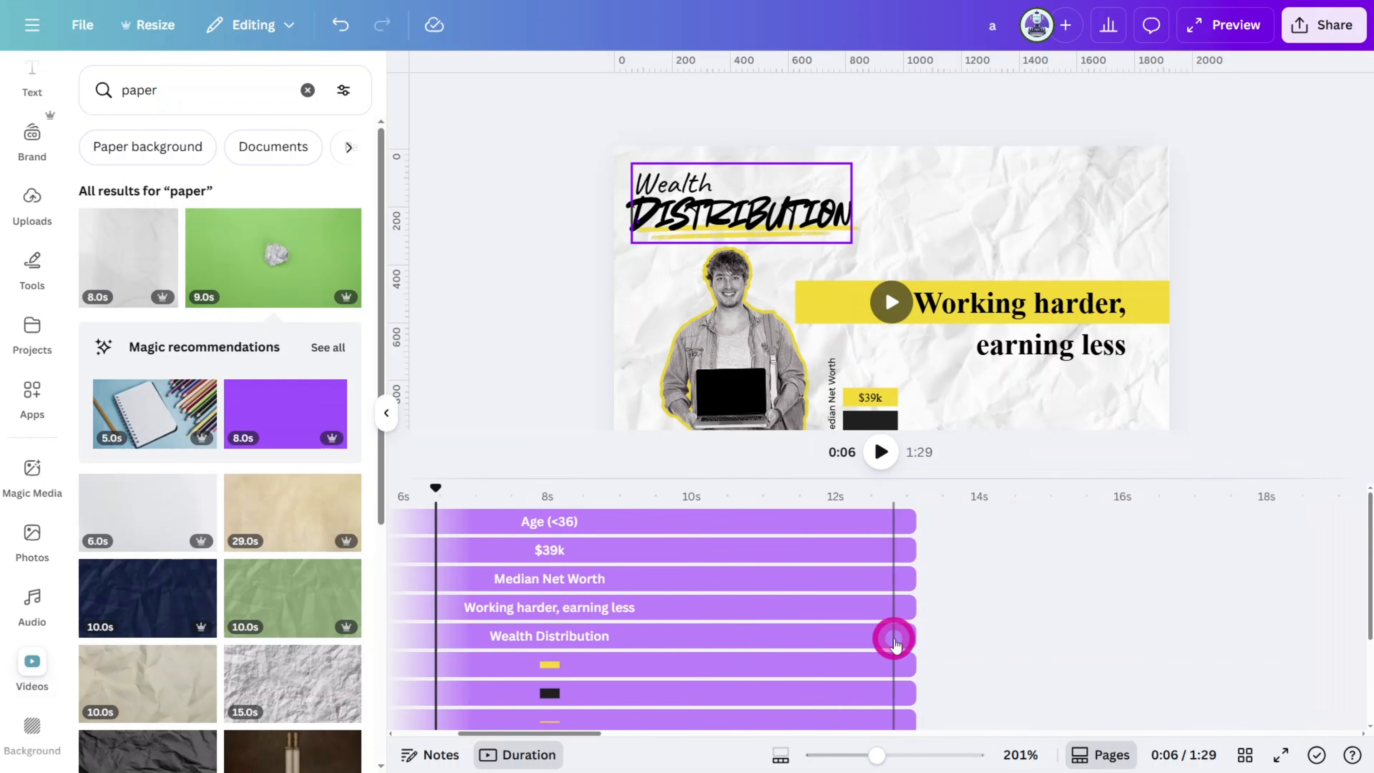
scroll(894, 643, down, 3)
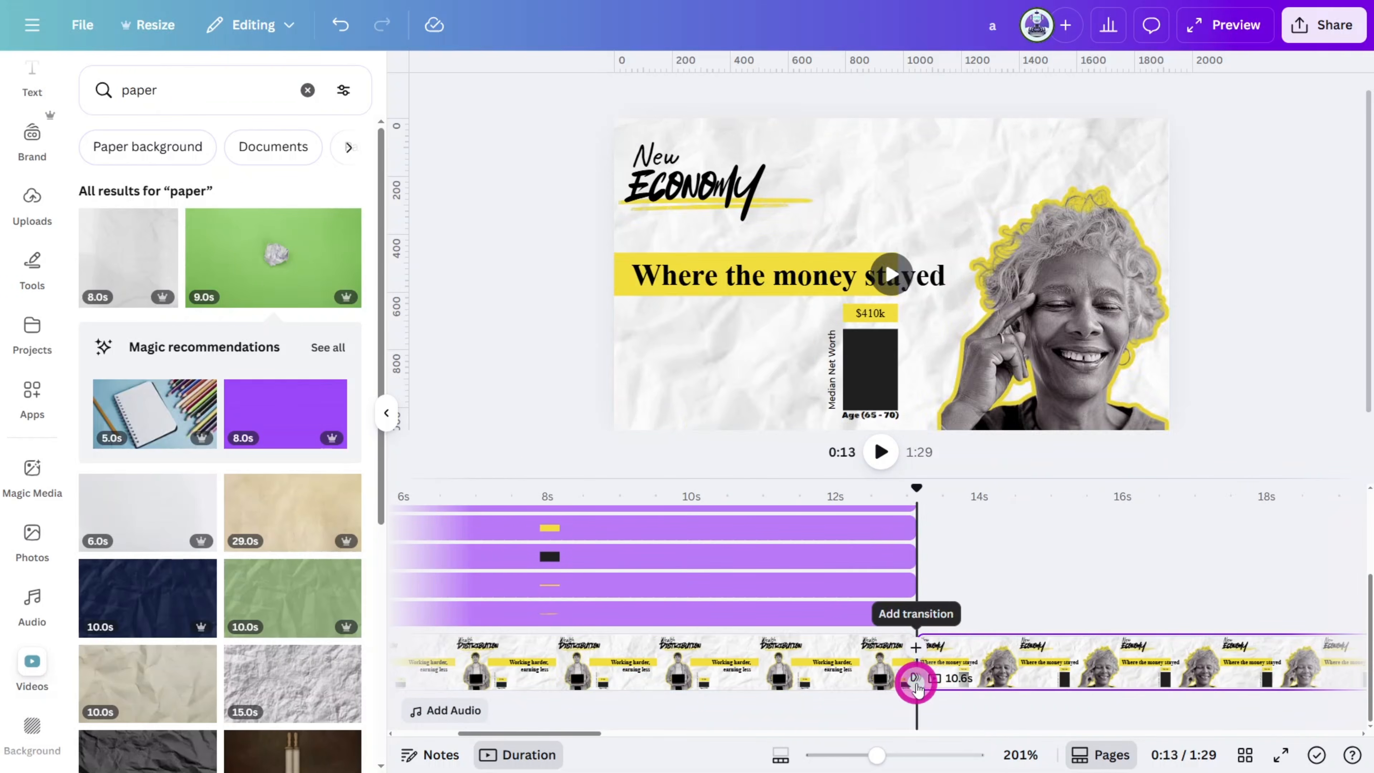
click(916, 681)
click(135, 438)
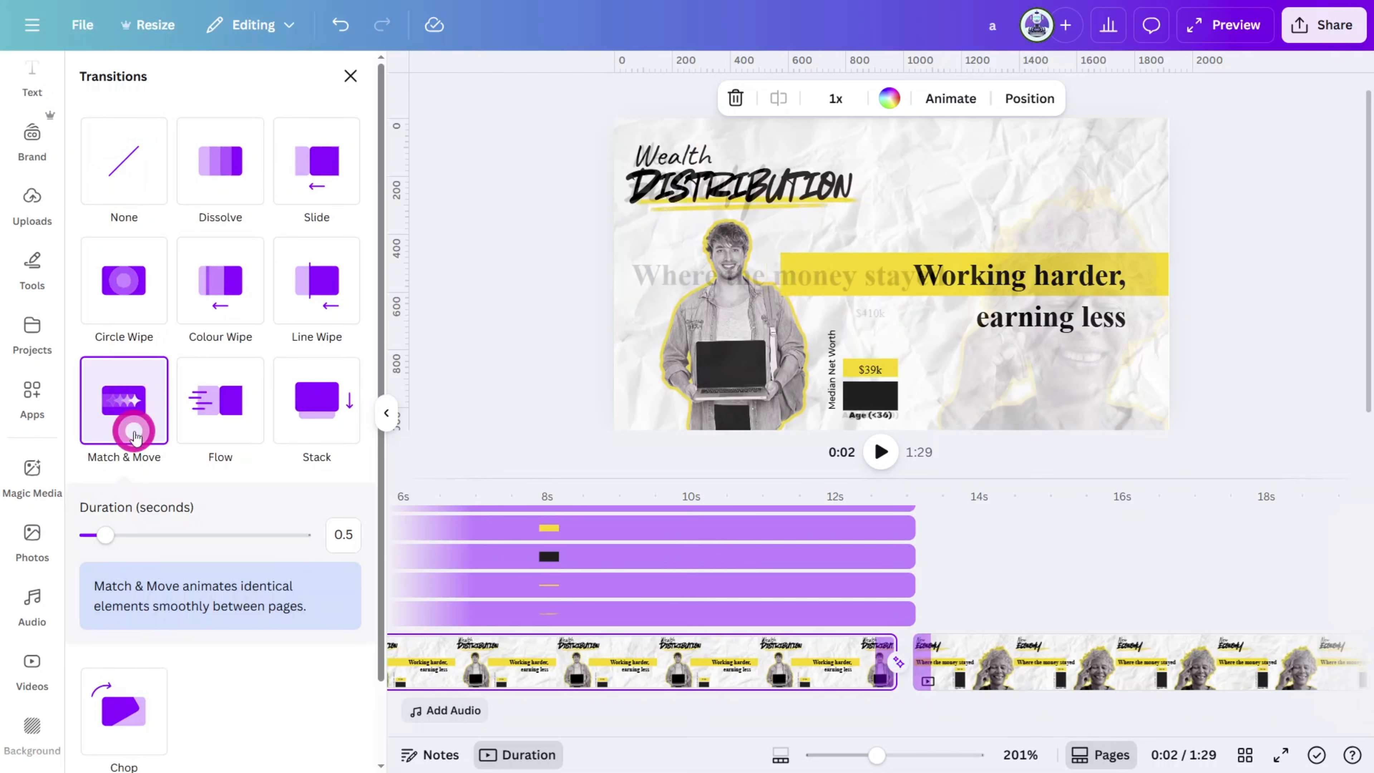
drag(130, 539, 143, 534)
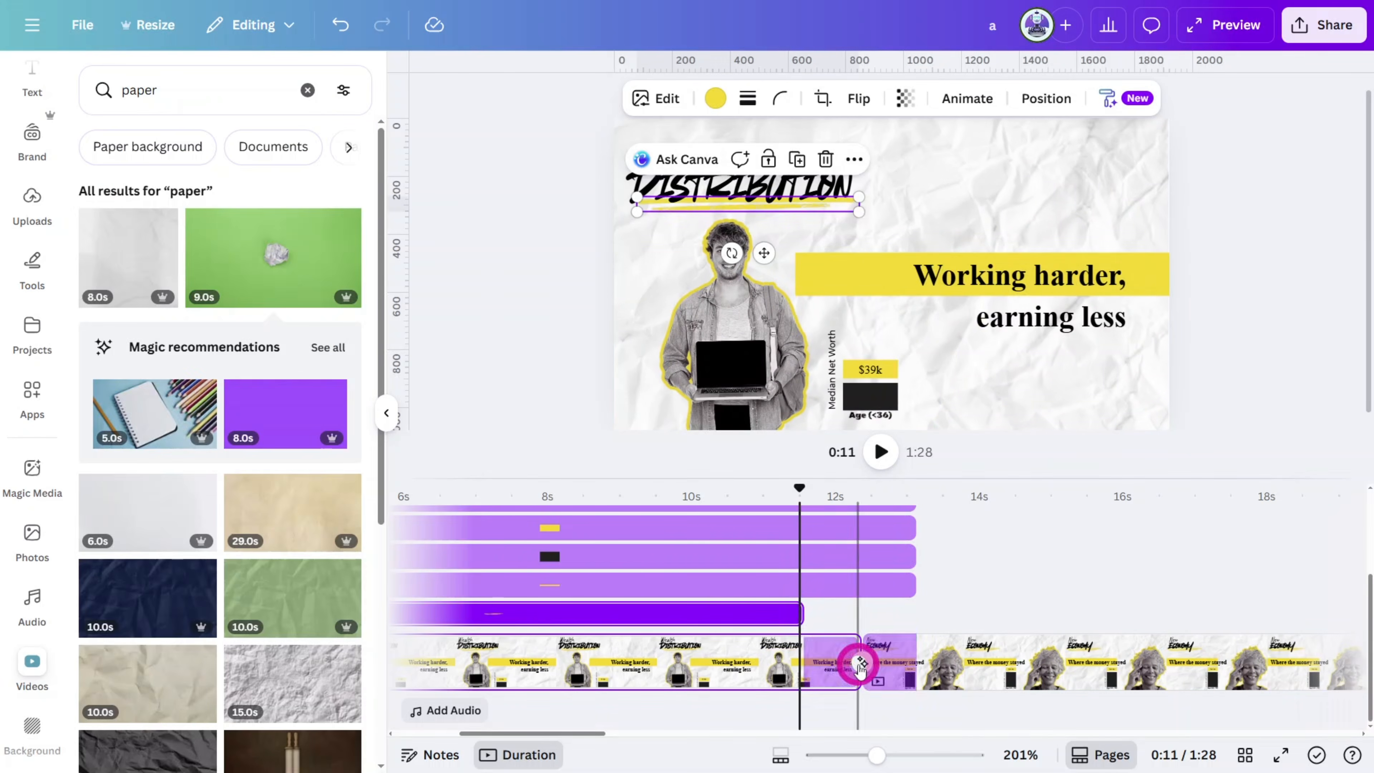
Step: Trim the timing of the Wealth Distribution page's bars, underline, title, headline and chart labels to end at about 11.7 s
drag(916, 613, 798, 613)
drag(915, 556, 804, 557)
scroll(866, 568, up, 1)
drag(912, 599, 812, 599)
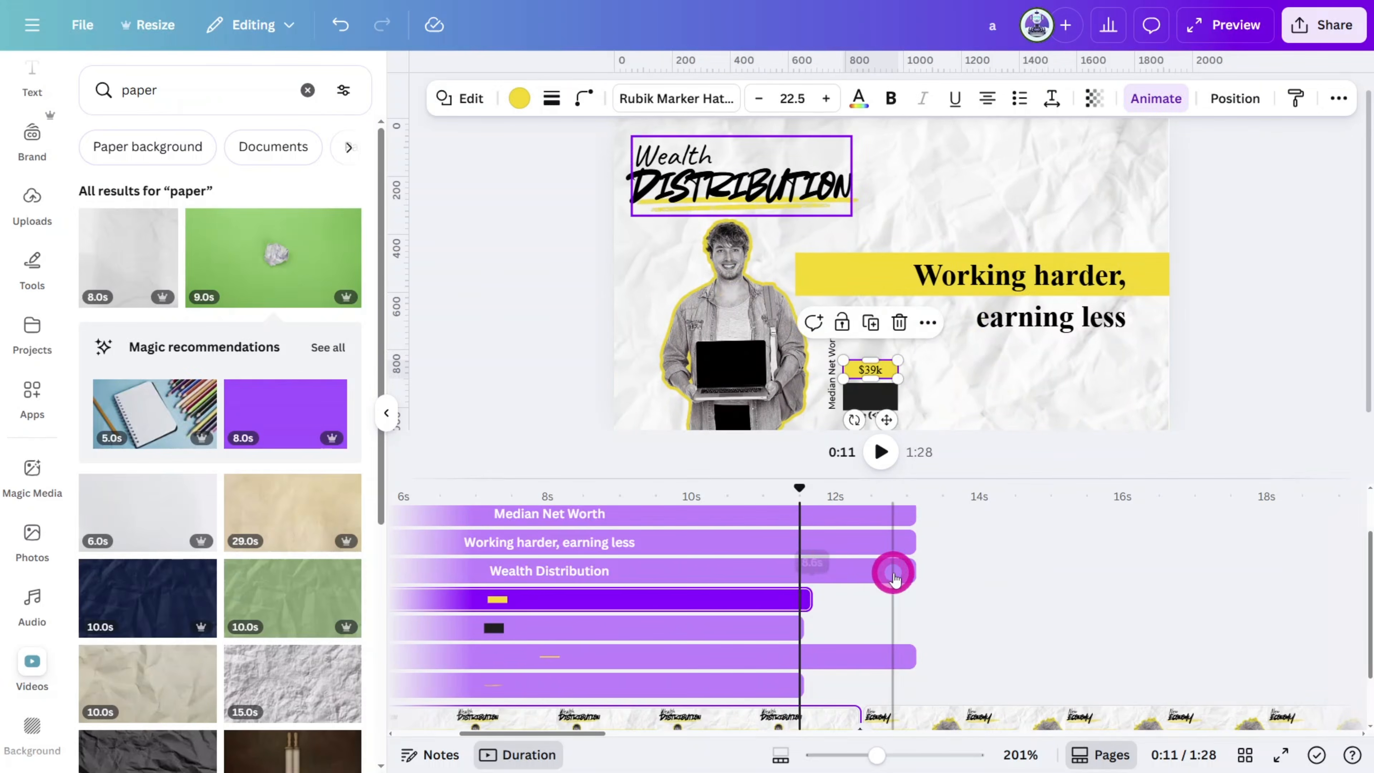
drag(913, 572, 813, 571)
drag(912, 545, 813, 545)
scroll(866, 552, up, 1)
drag(912, 579, 814, 583)
drag(912, 551, 813, 551)
drag(912, 523, 935, 550)
Step: Extend the timing of the black chart bar and the "Median Net Worth" label to about 13.1 s, and play the transition
scroll(833, 543, down, 5)
drag(812, 582, 920, 583)
drag(812, 614, 918, 568)
click(918, 510)
drag(812, 524, 918, 524)
click(831, 395)
scroll(740, 569, up, 3)
key(Delete)
click(740, 572)
drag(811, 576, 948, 534)
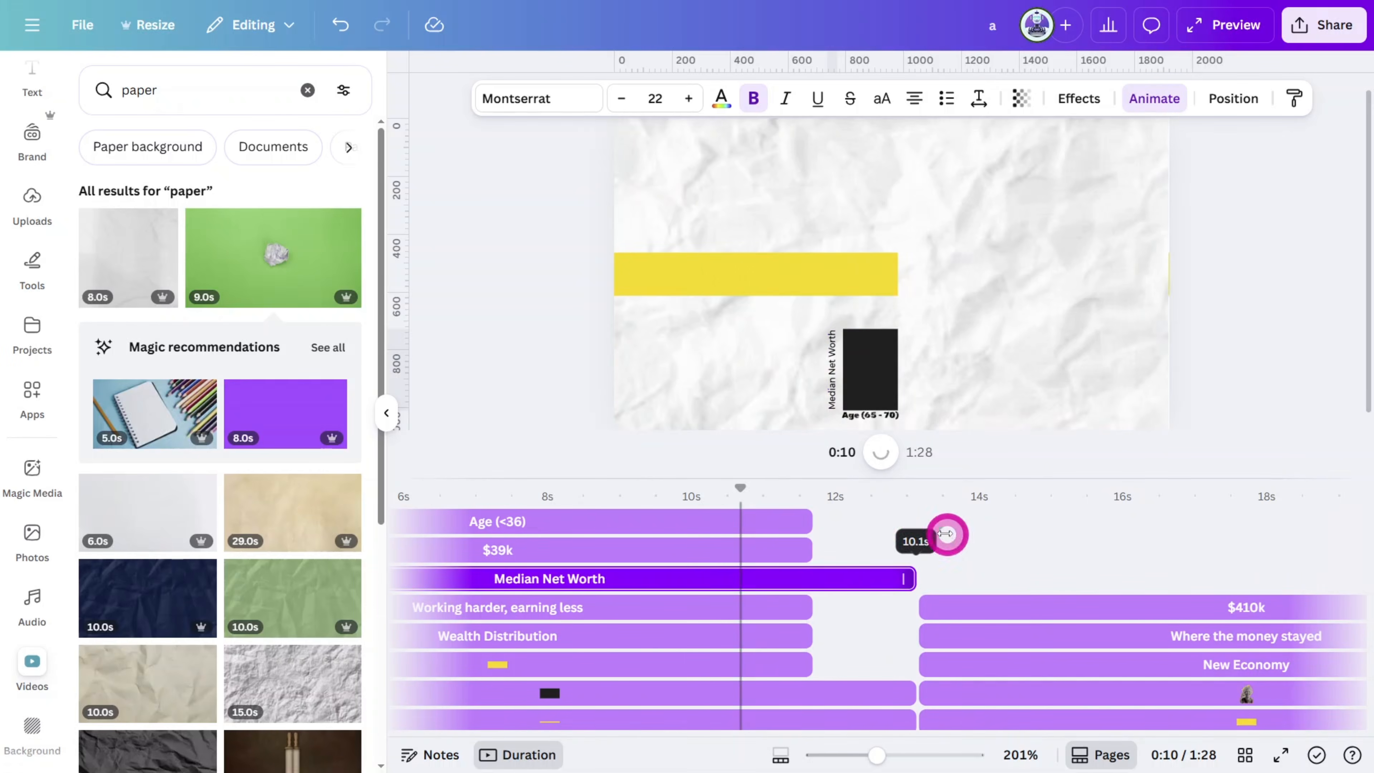
key(space)
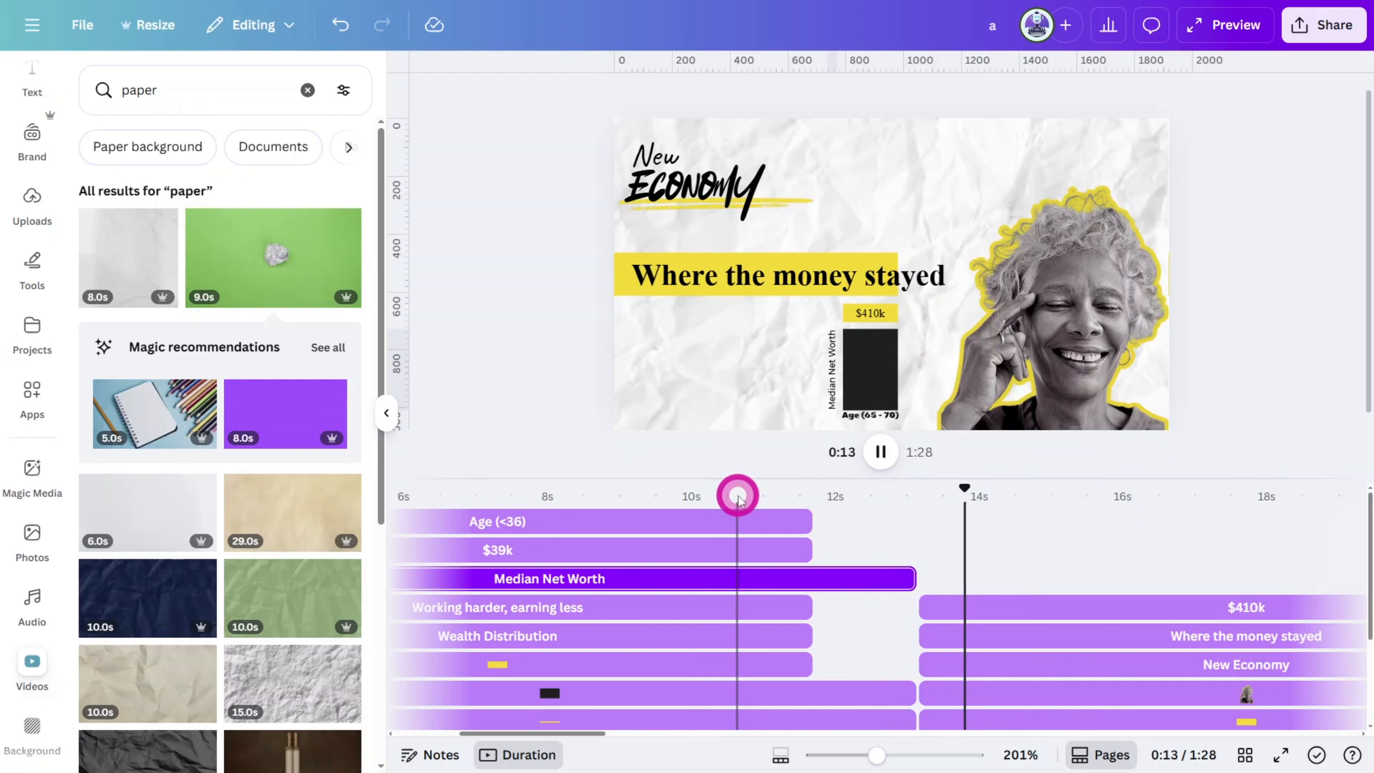
click(1045, 554)
Step: Apply an animation to the cutout portrait of the smiling woman on the New Economy page
click(1113, 375)
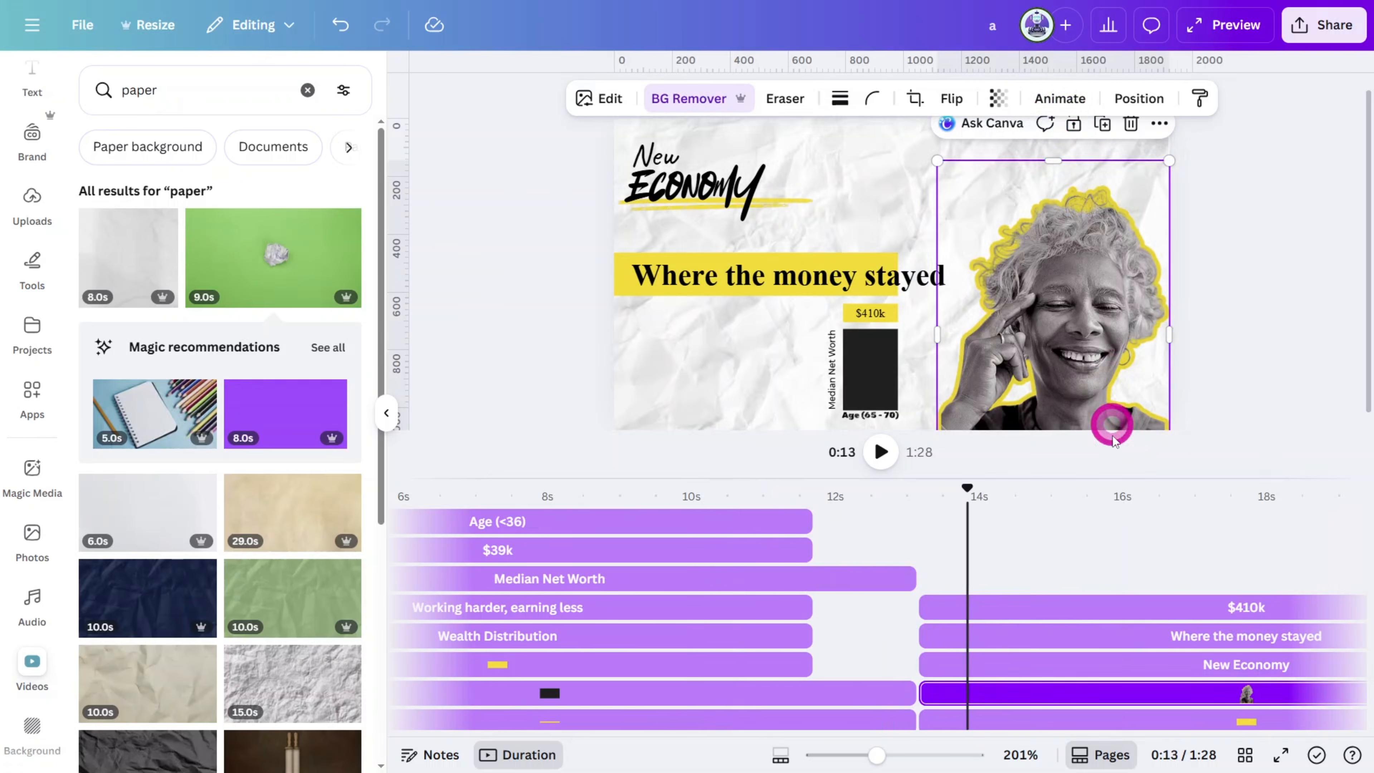
click(1144, 102)
click(130, 534)
scroll(163, 511, down, 4)
click(110, 477)
Step: Apply the Shift animation with Character writing style to the "New Economy" title and the "Where the money stayed" text
click(698, 184)
click(297, 273)
click(151, 566)
click(779, 277)
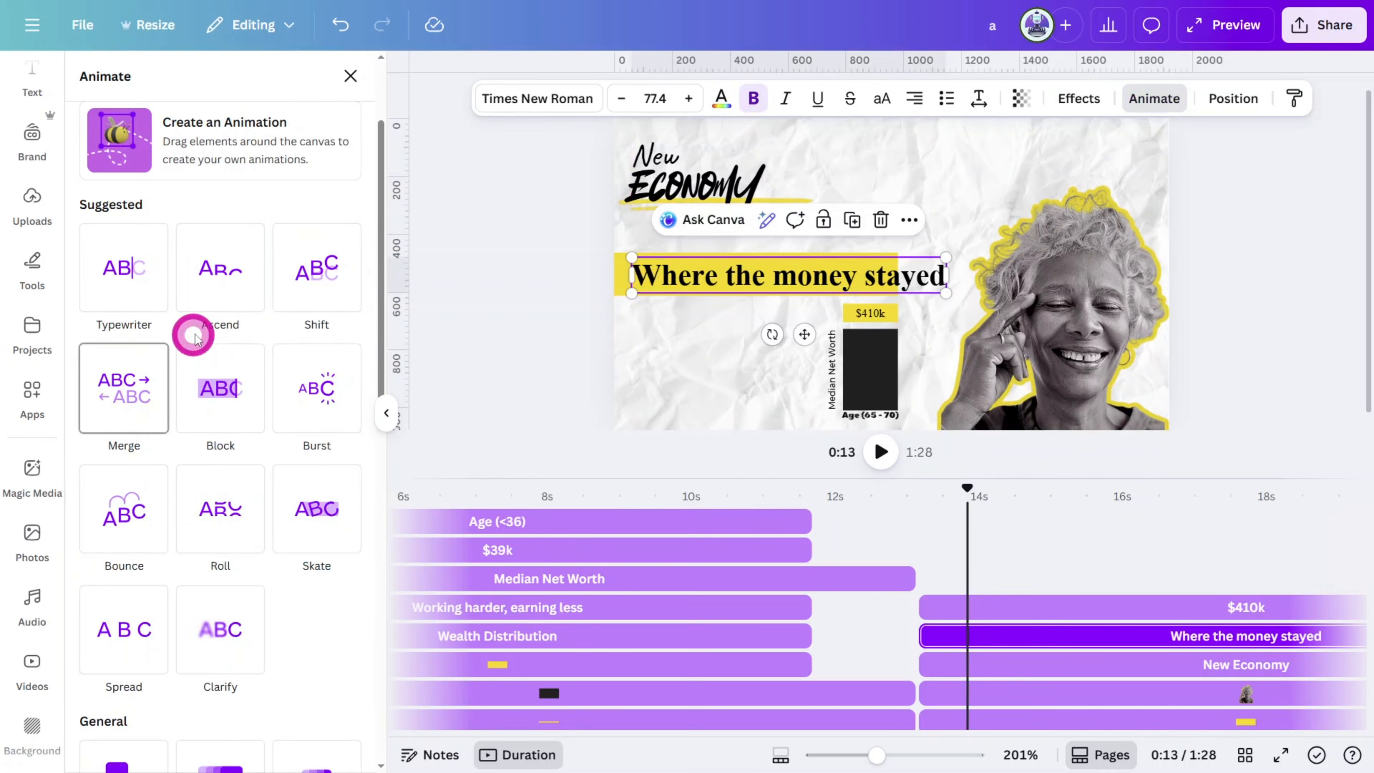
click(309, 273)
click(169, 557)
click(868, 309)
click(869, 313)
click(512, 446)
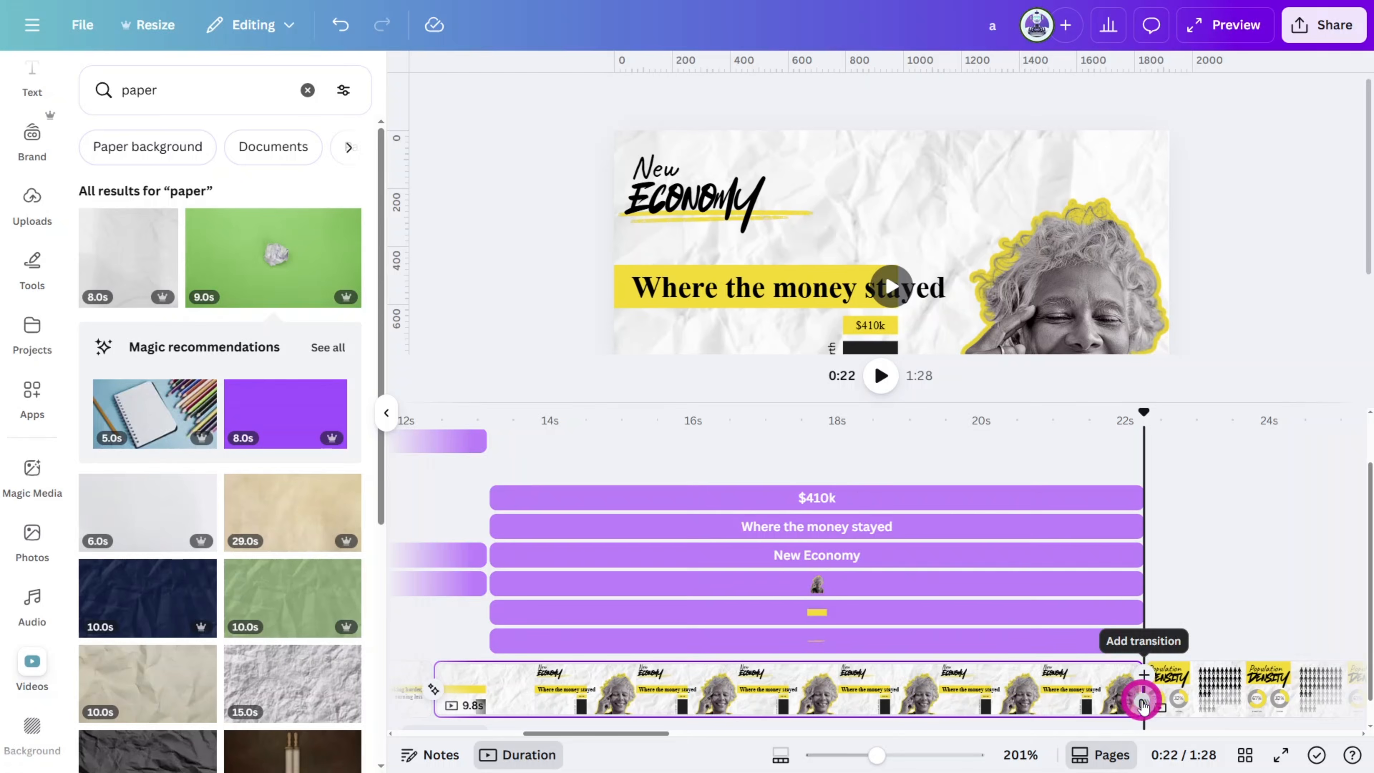
Step: Add a Match & Move transition between the New Economy and Population Density pages, and start the Population Density elements' timing at about 22.3 s
click(1142, 702)
click(140, 404)
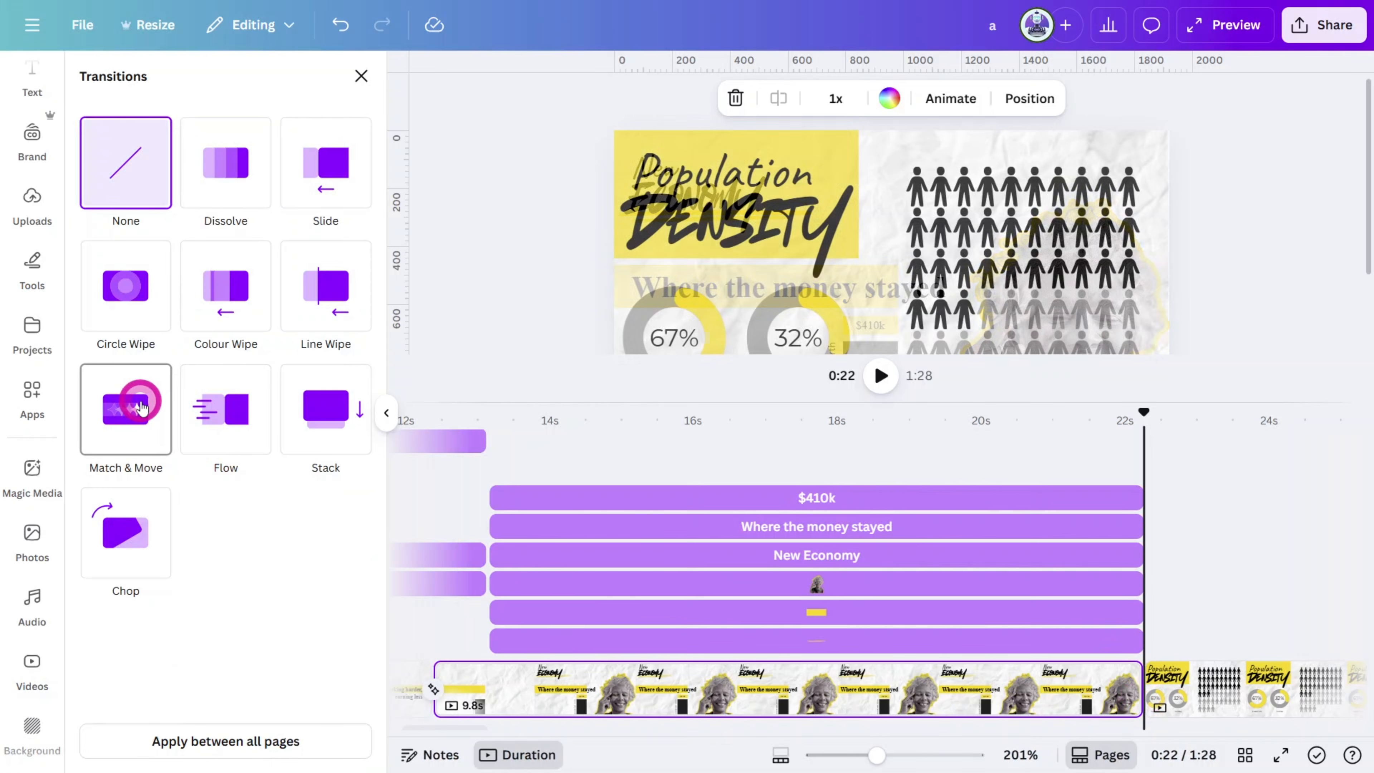
click(755, 547)
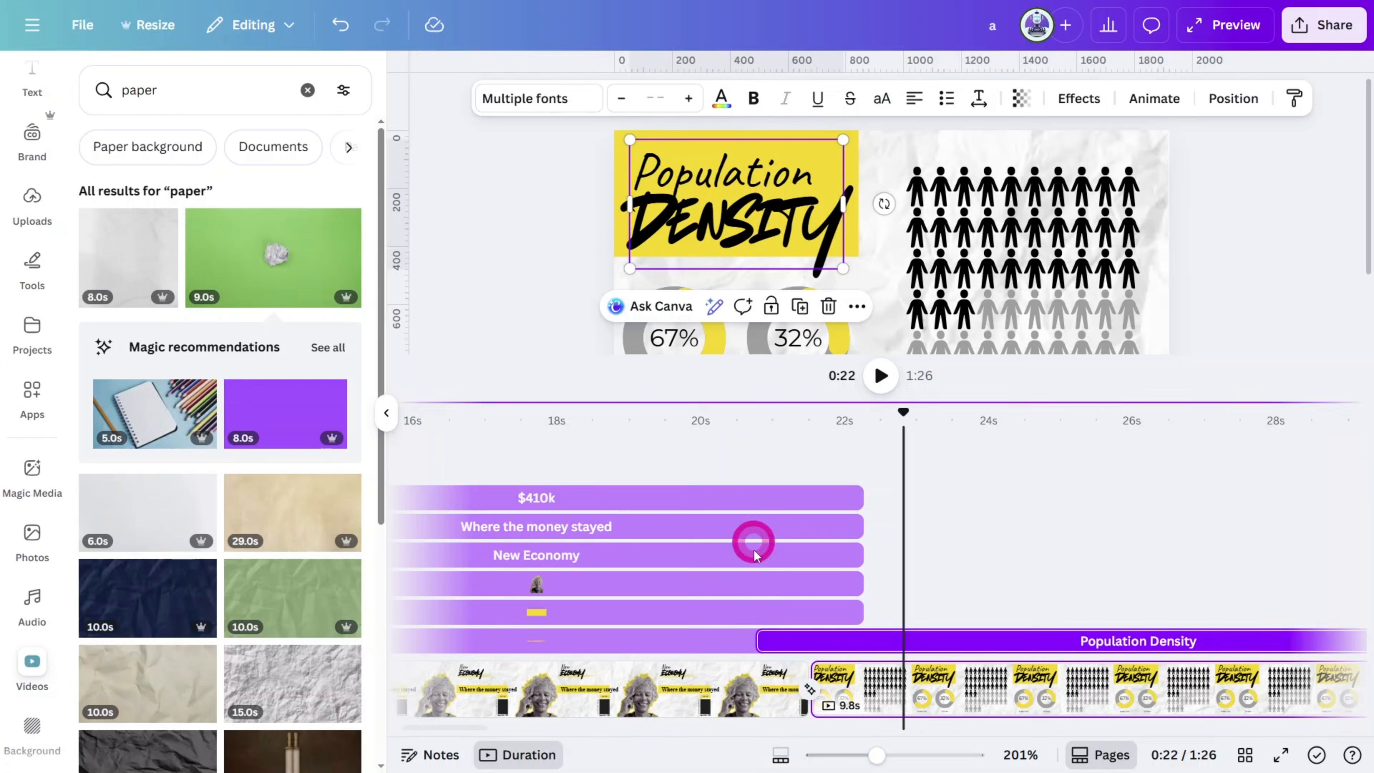
click(937, 199)
click(667, 330)
click(794, 322)
scroll(795, 322, down, 2)
click(687, 314)
click(803, 319)
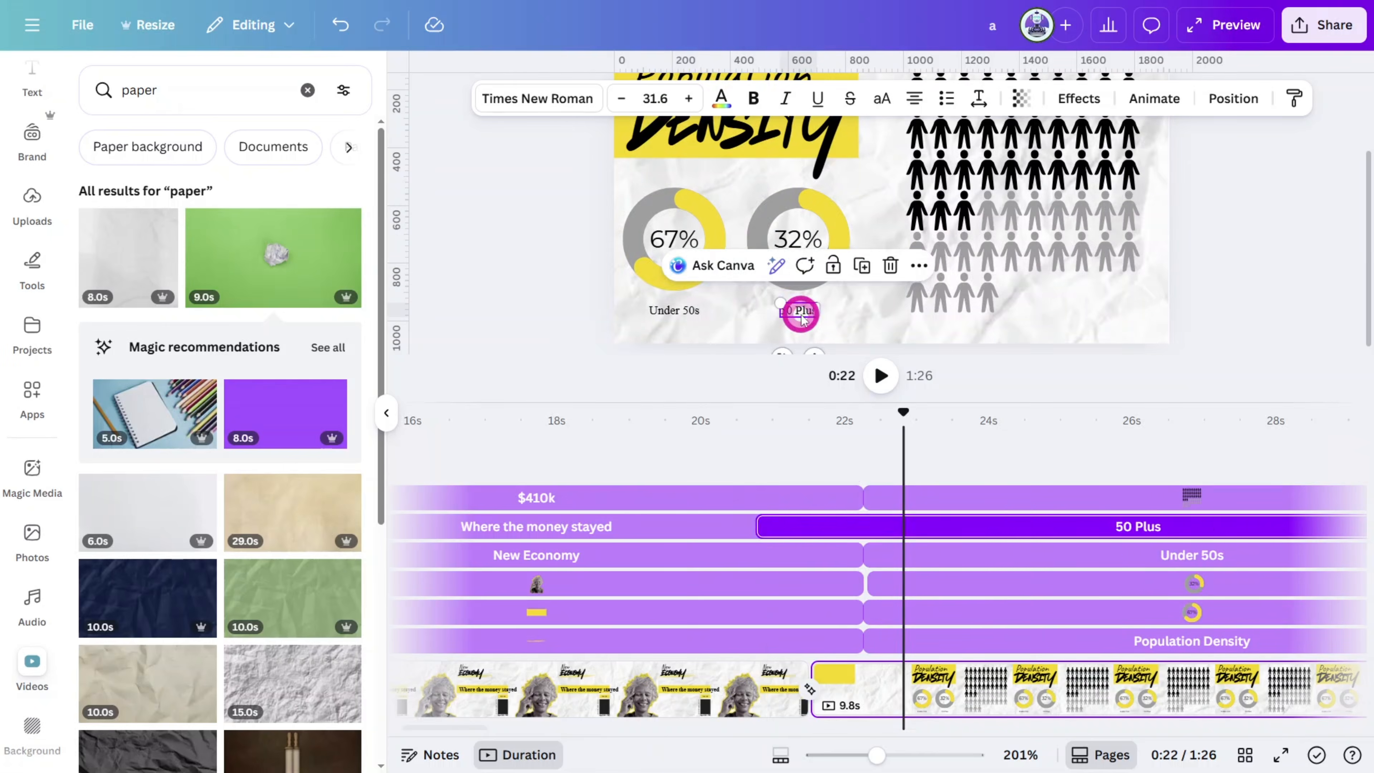
Step: Apply the Shift animation with Character writing style to the "50 Plus" and "Under 50s" labels and the "Population Density" title
click(1154, 98)
click(316, 284)
click(169, 565)
click(674, 311)
click(730, 135)
click(316, 285)
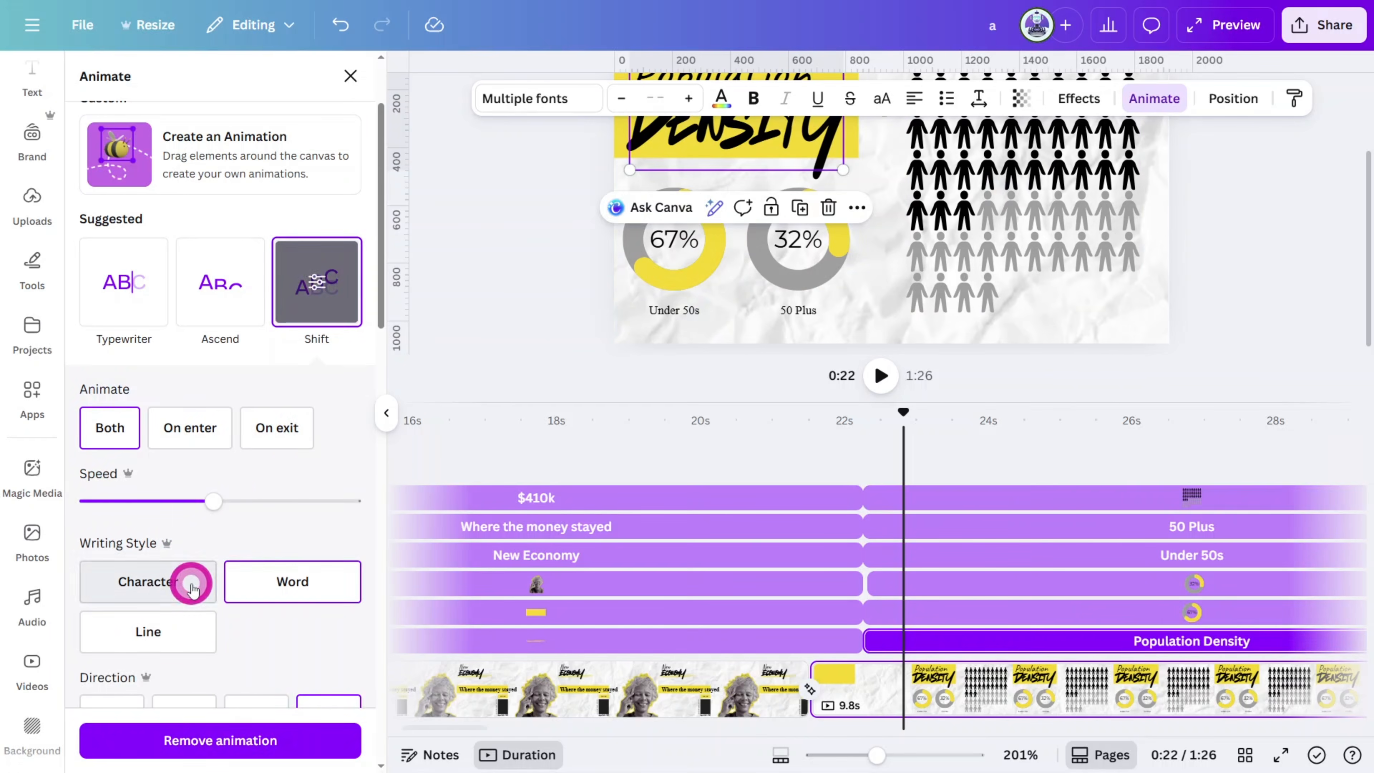
click(191, 583)
Step: Apply the Baseline animation to the ring charts and the people pictogram on the Population Density page
click(675, 238)
click(347, 515)
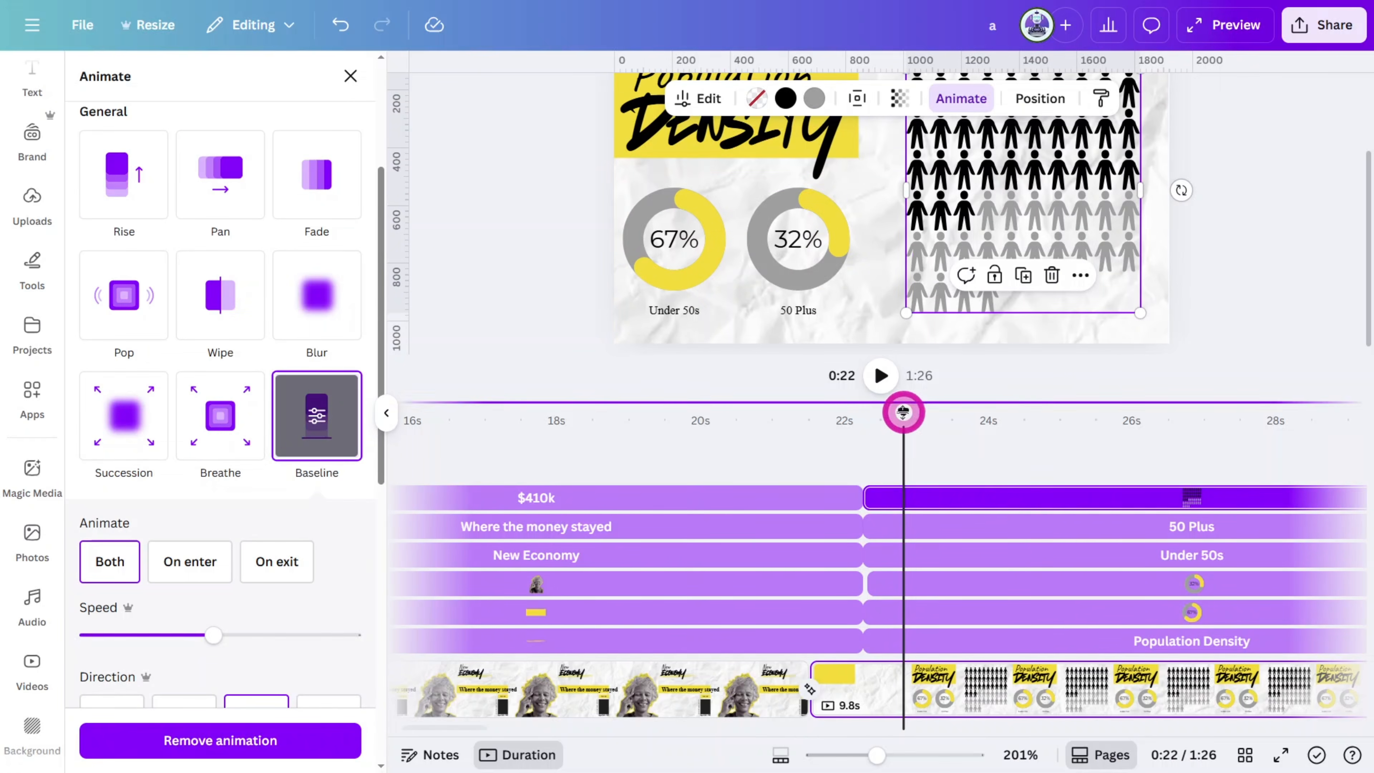
Step: Trim the New Economy page's underline, portrait, texts and chart elements to end at about 21 s, and play the transition
drag(902, 409, 863, 529)
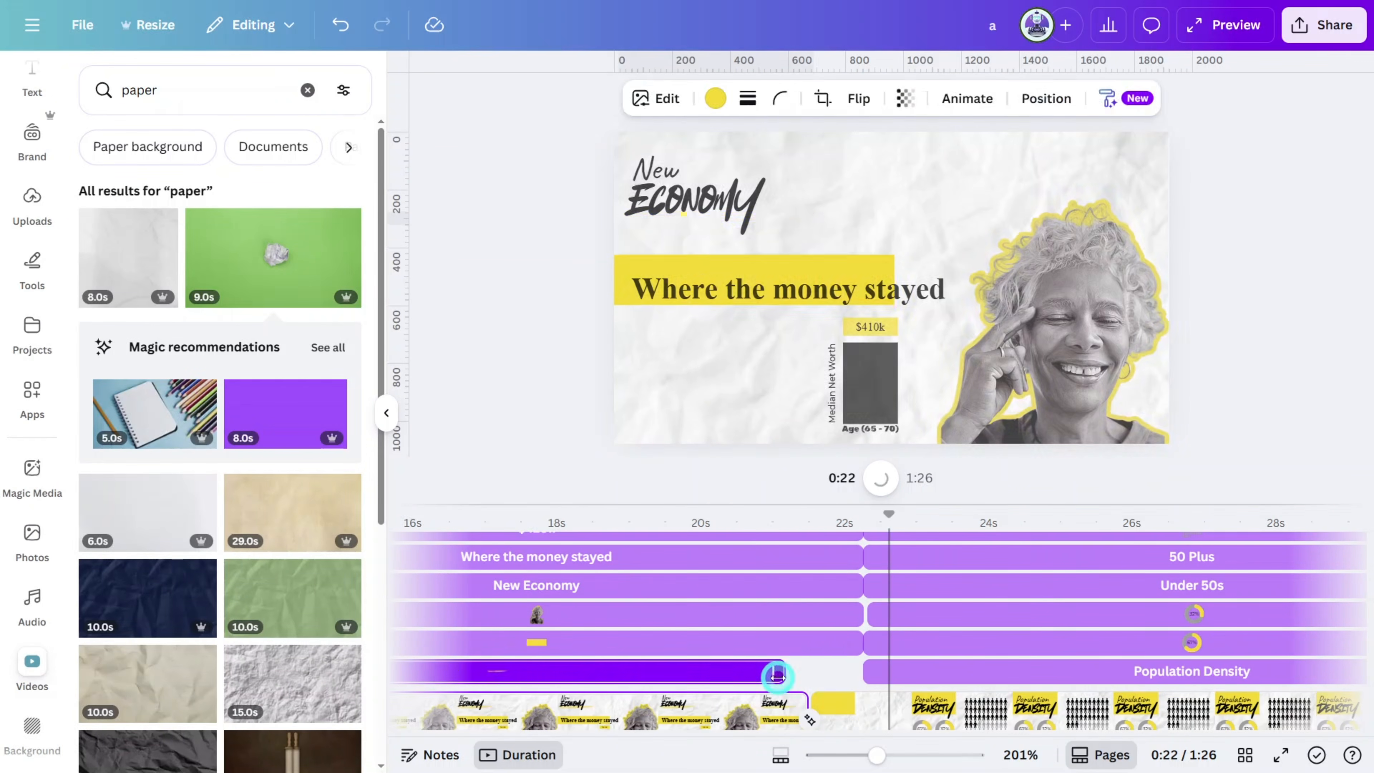
drag(863, 620, 826, 596)
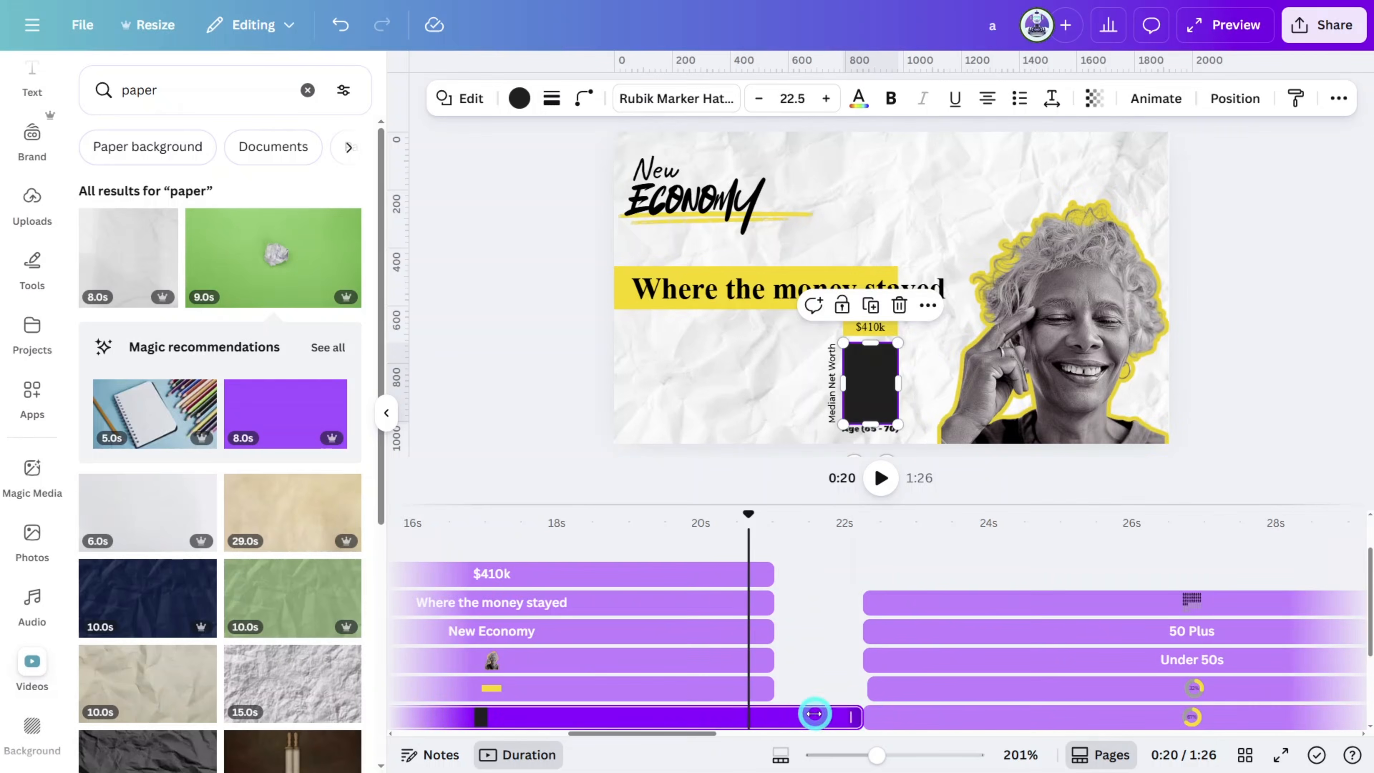
click(810, 526)
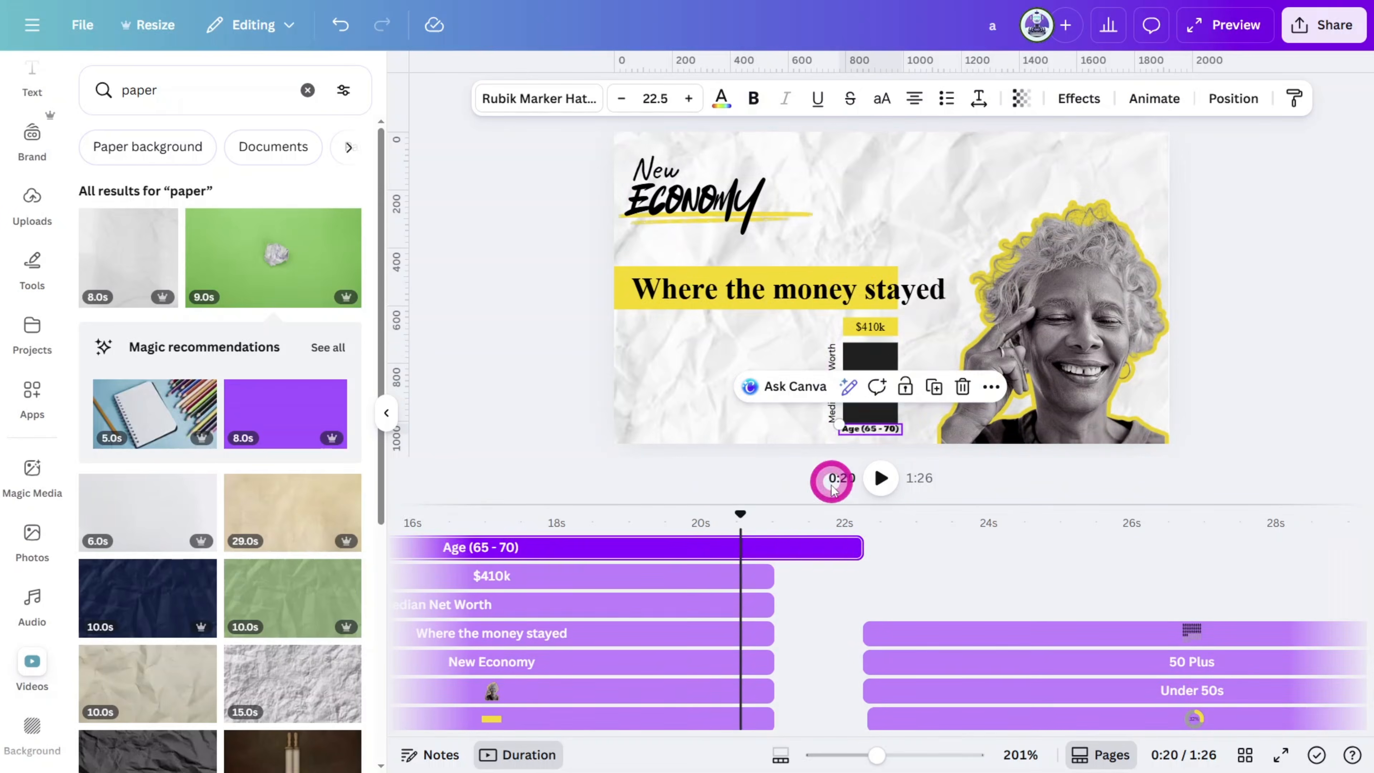
click(678, 522)
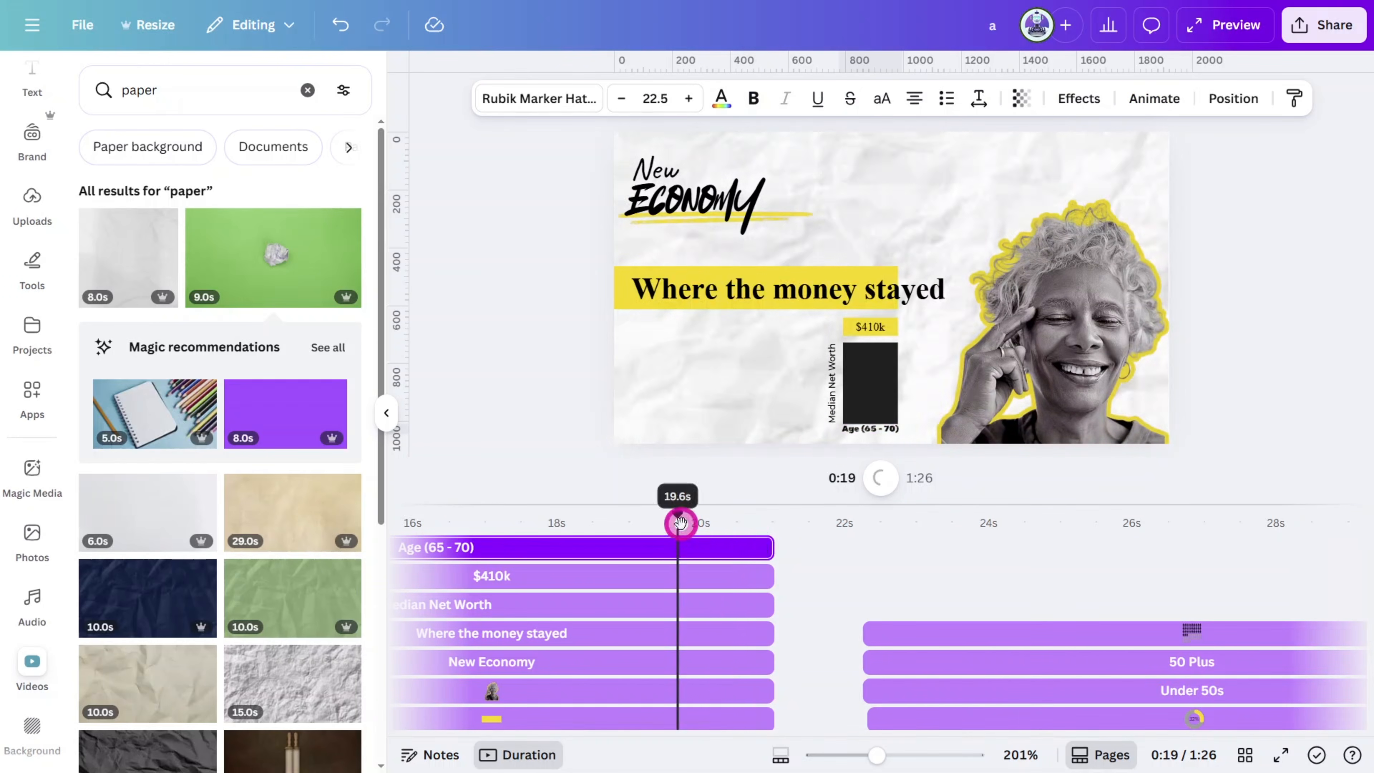
key(space)
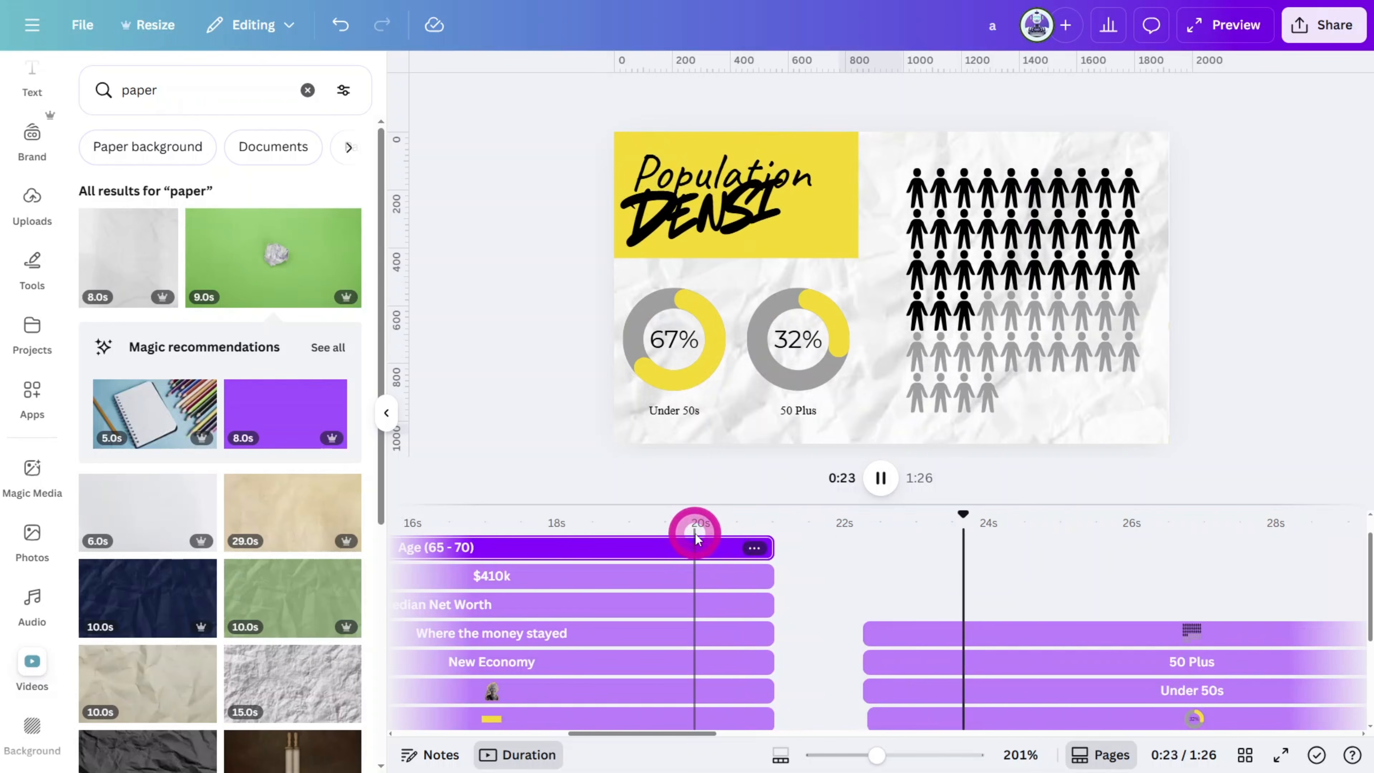
Step: Apply the Drift animation with leftward direction to the grouped timeline graphic on the 1946-1950s timeline page
click(897, 614)
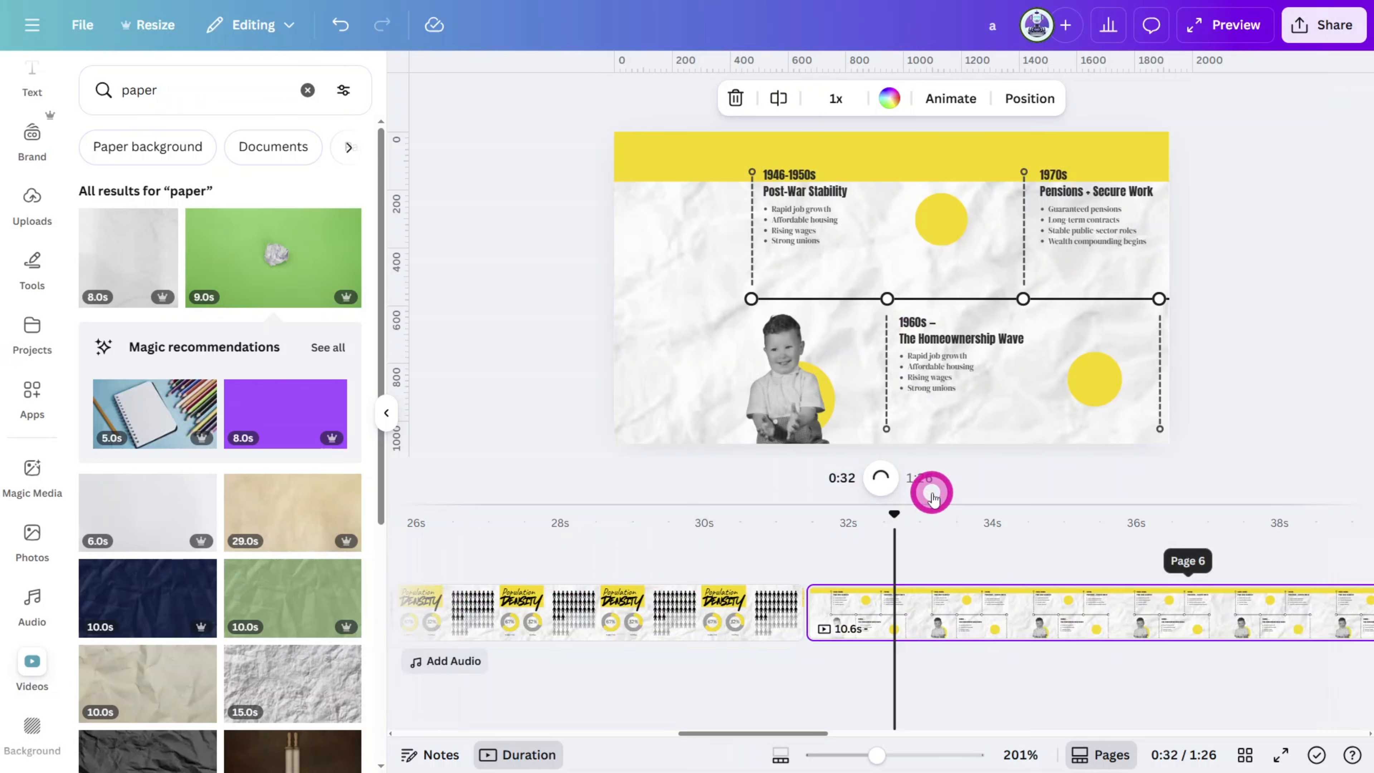
drag(936, 502, 937, 622)
click(1234, 134)
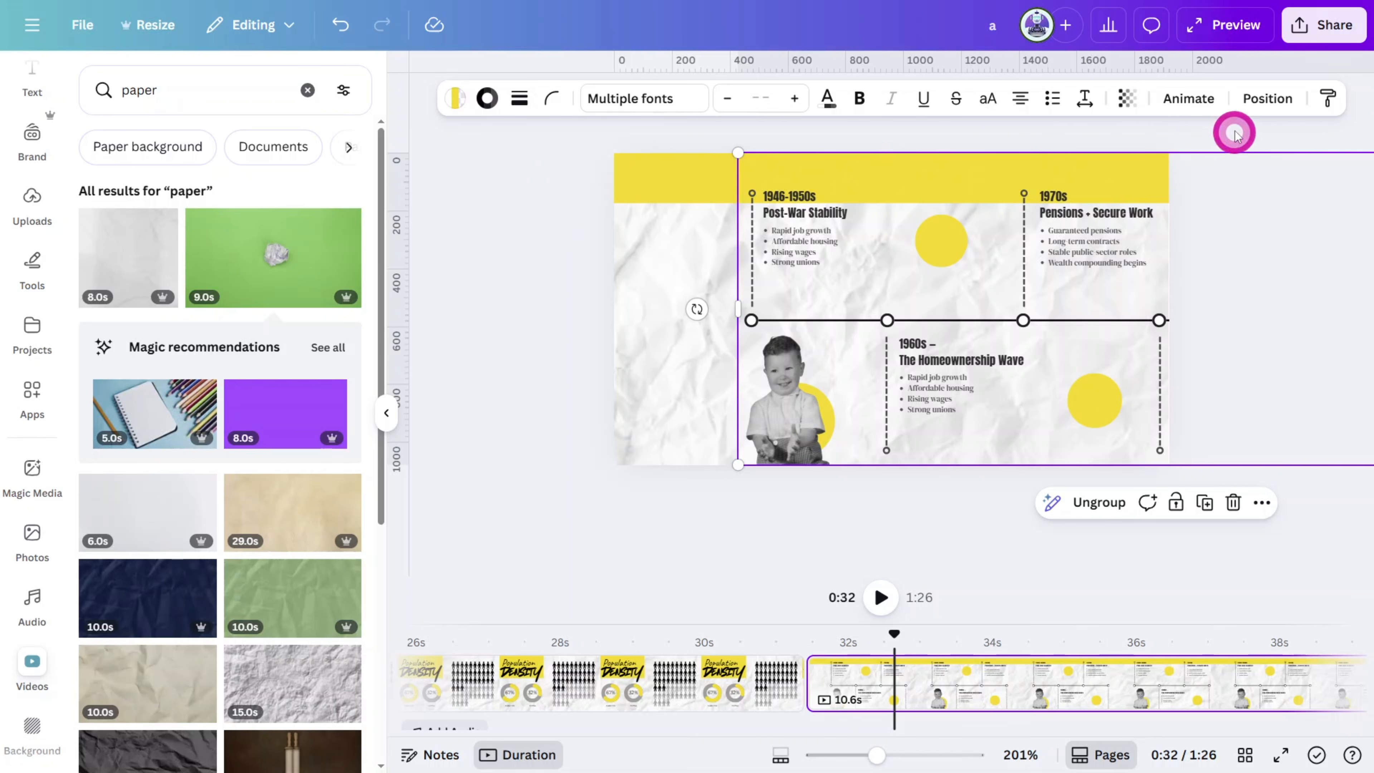
click(1177, 99)
scroll(138, 500, down, 5)
click(132, 563)
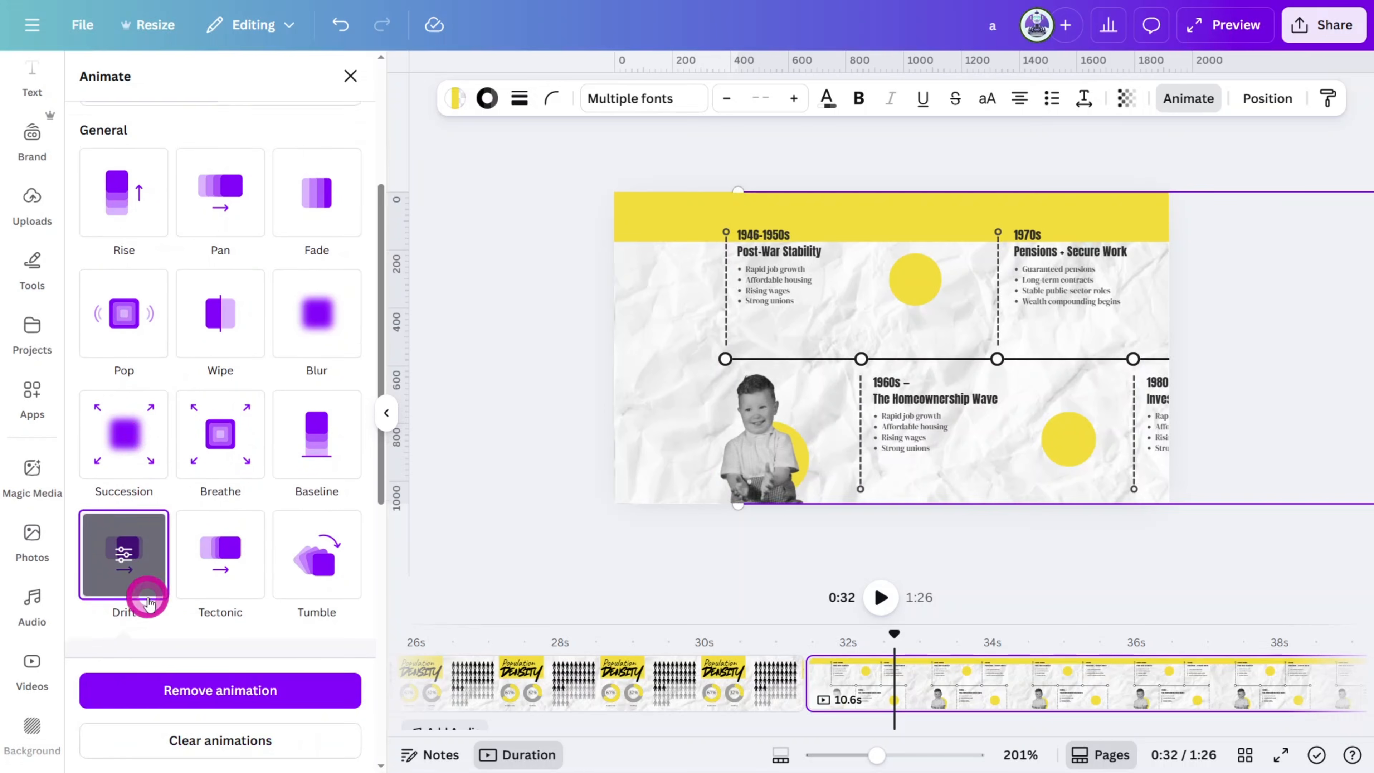
scroll(119, 546, down, 4)
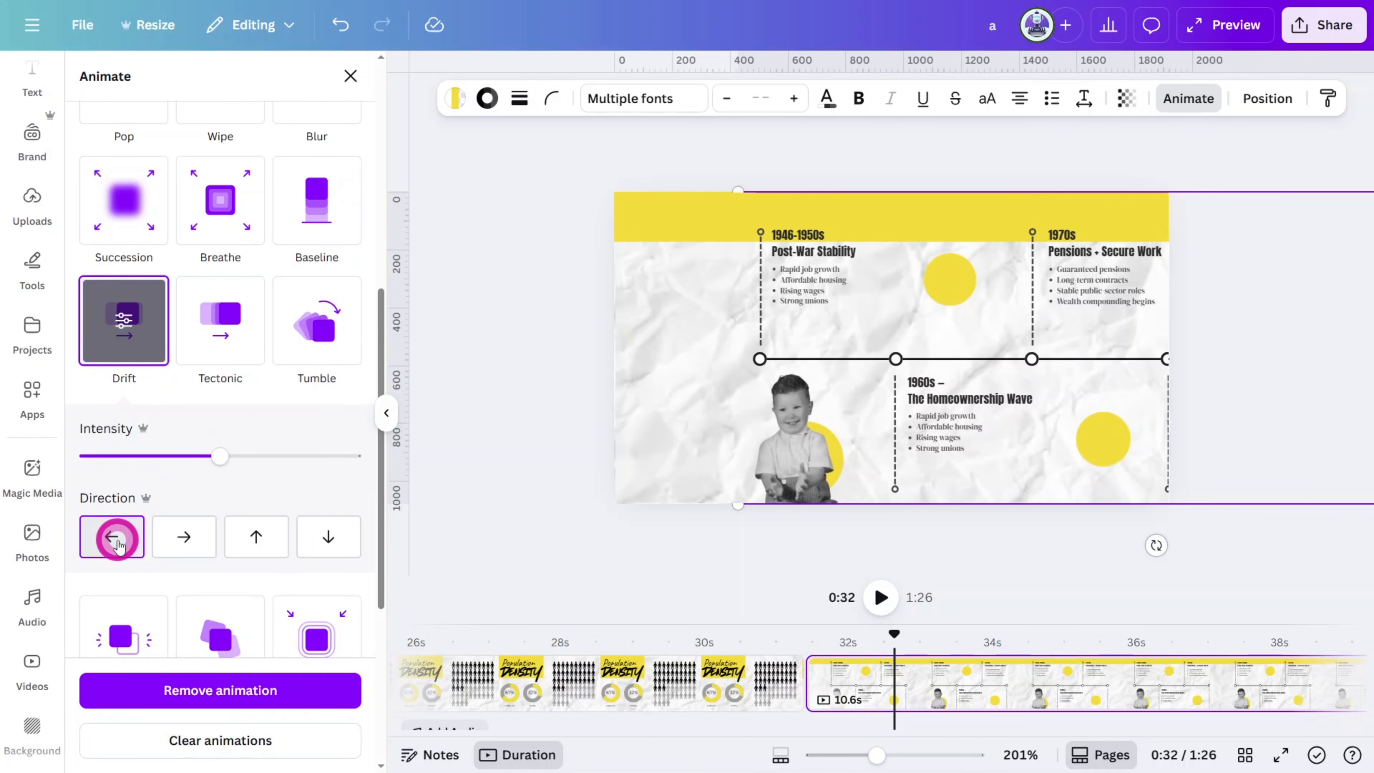
Step: Shorten the first timeline page to 5.0 s and add a Match & Move transition to the second timeline page
click(841, 694)
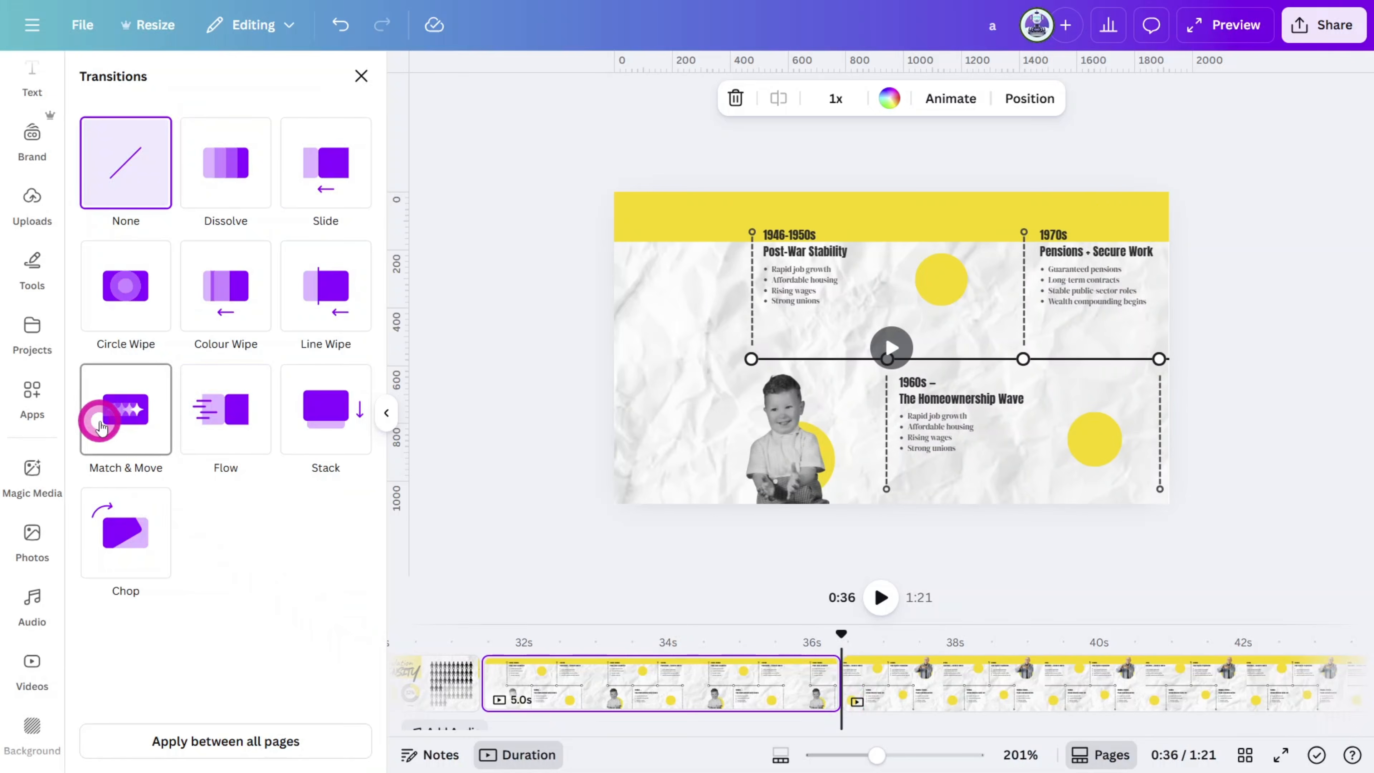
click(101, 427)
Step: Apply the Baseline animation to the timeline group on the second timeline page, moving left and only on exit
click(1136, 371)
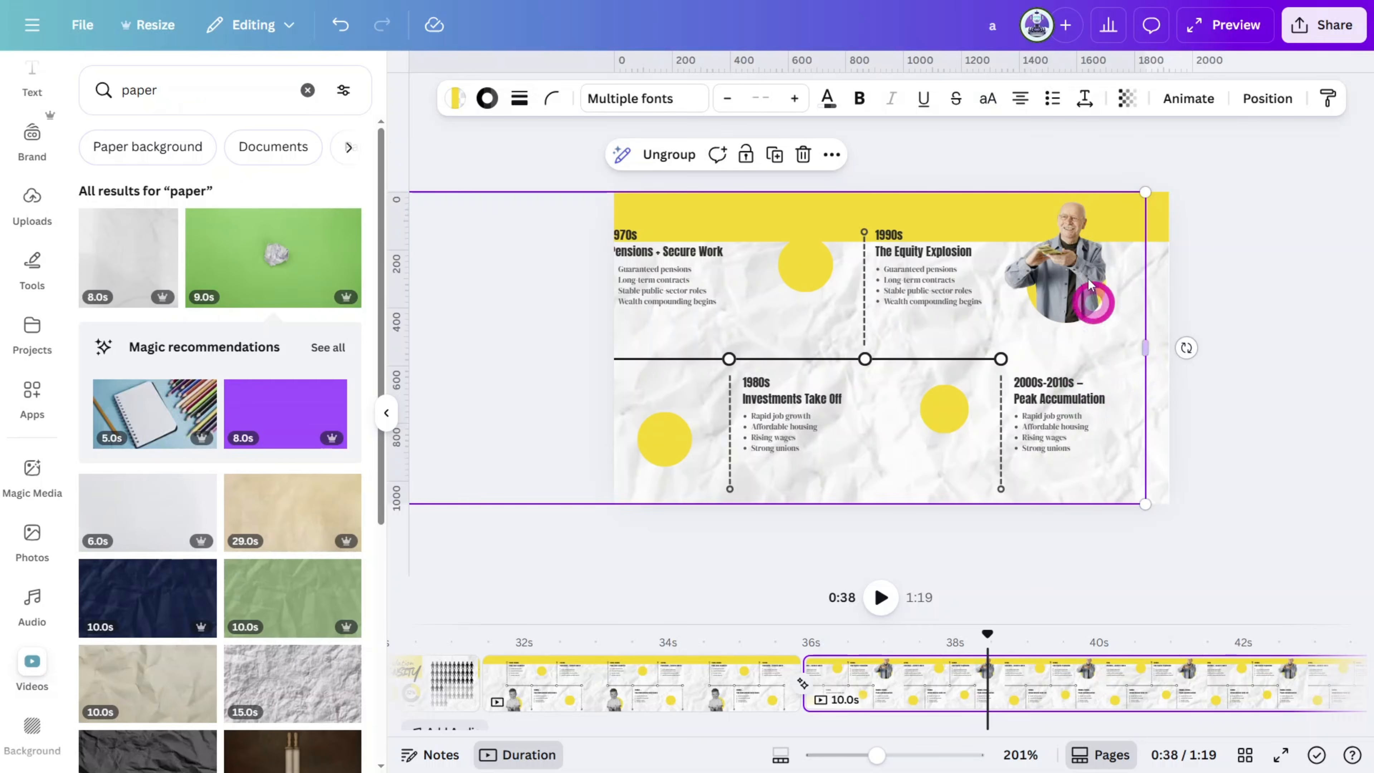
click(1189, 98)
click(337, 547)
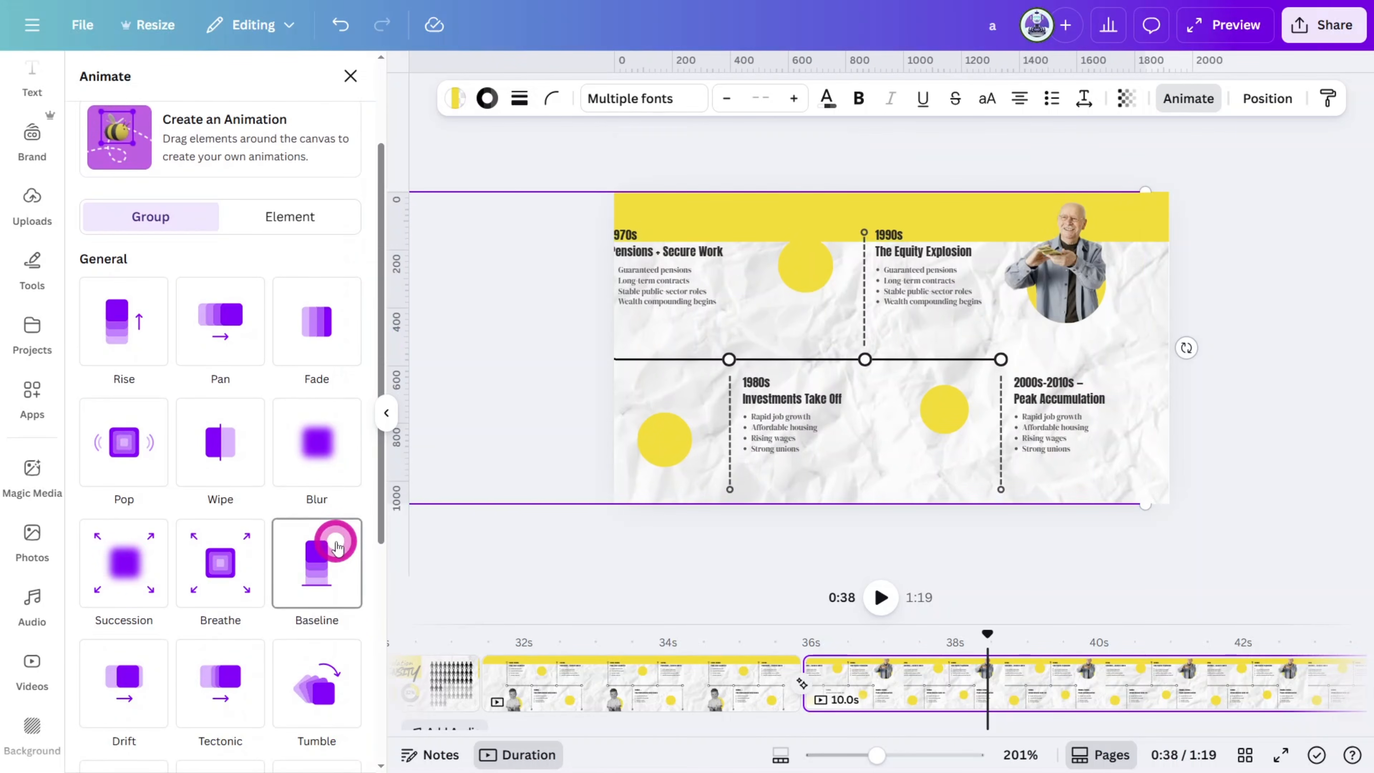
scroll(330, 541, down, 3)
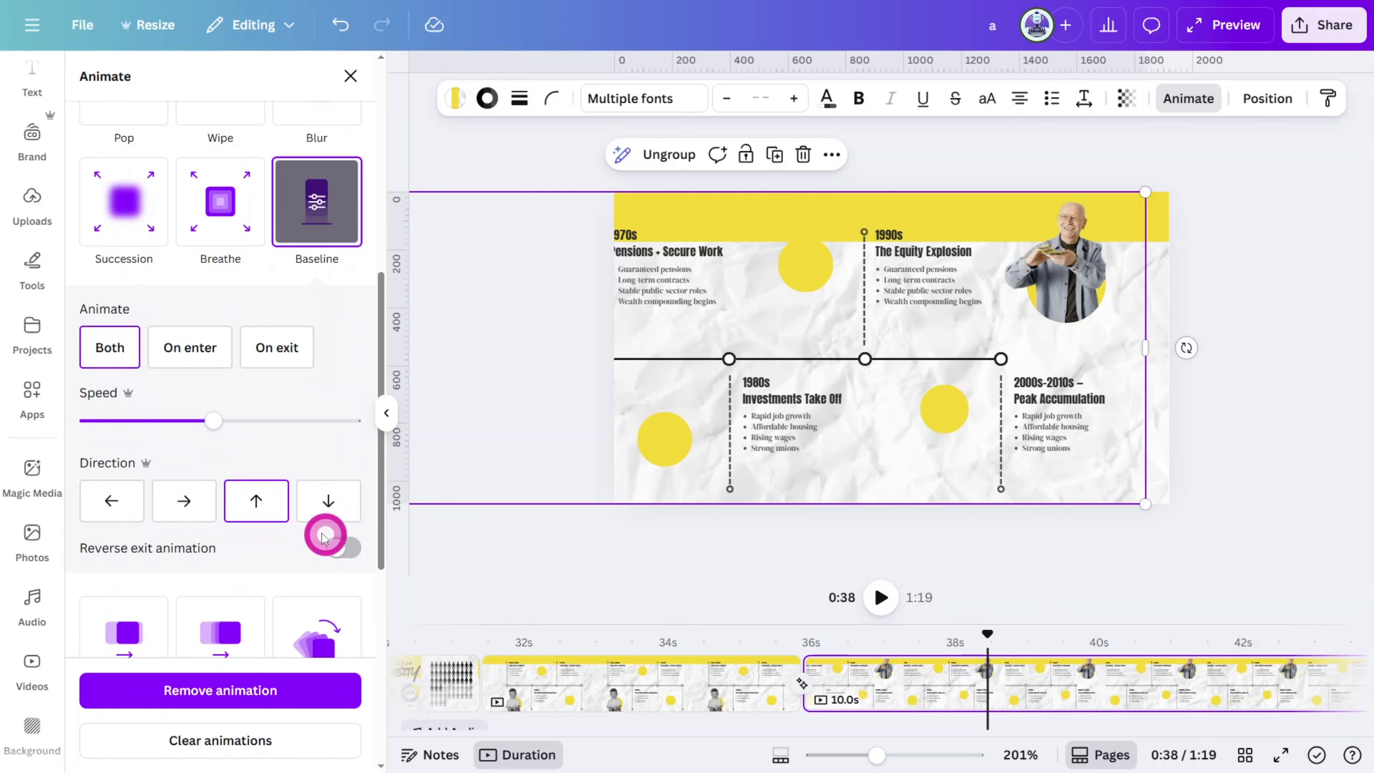
click(135, 511)
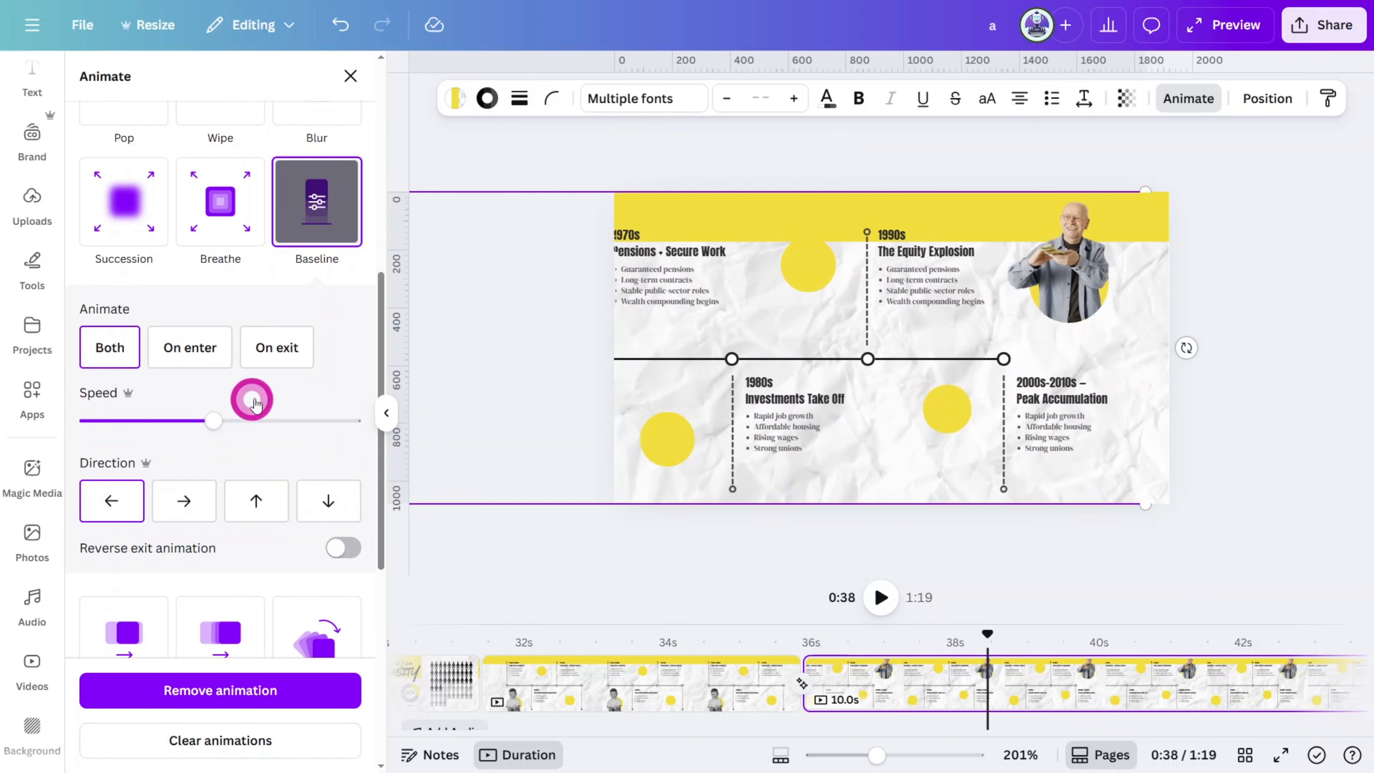
click(278, 366)
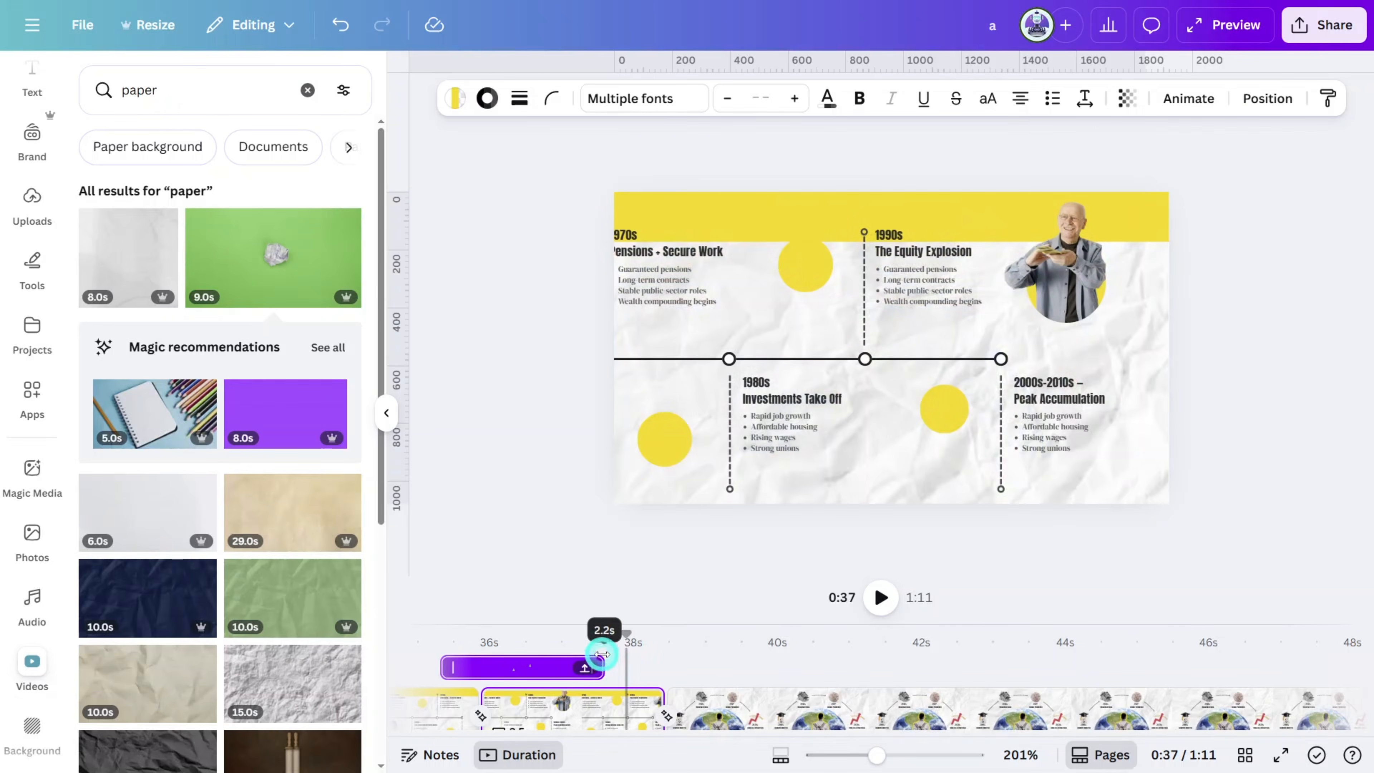
Step: Place a tall yellow rectangle above the cutout of the man with the backpack on the globe page, and group the two
drag(599, 630, 727, 624)
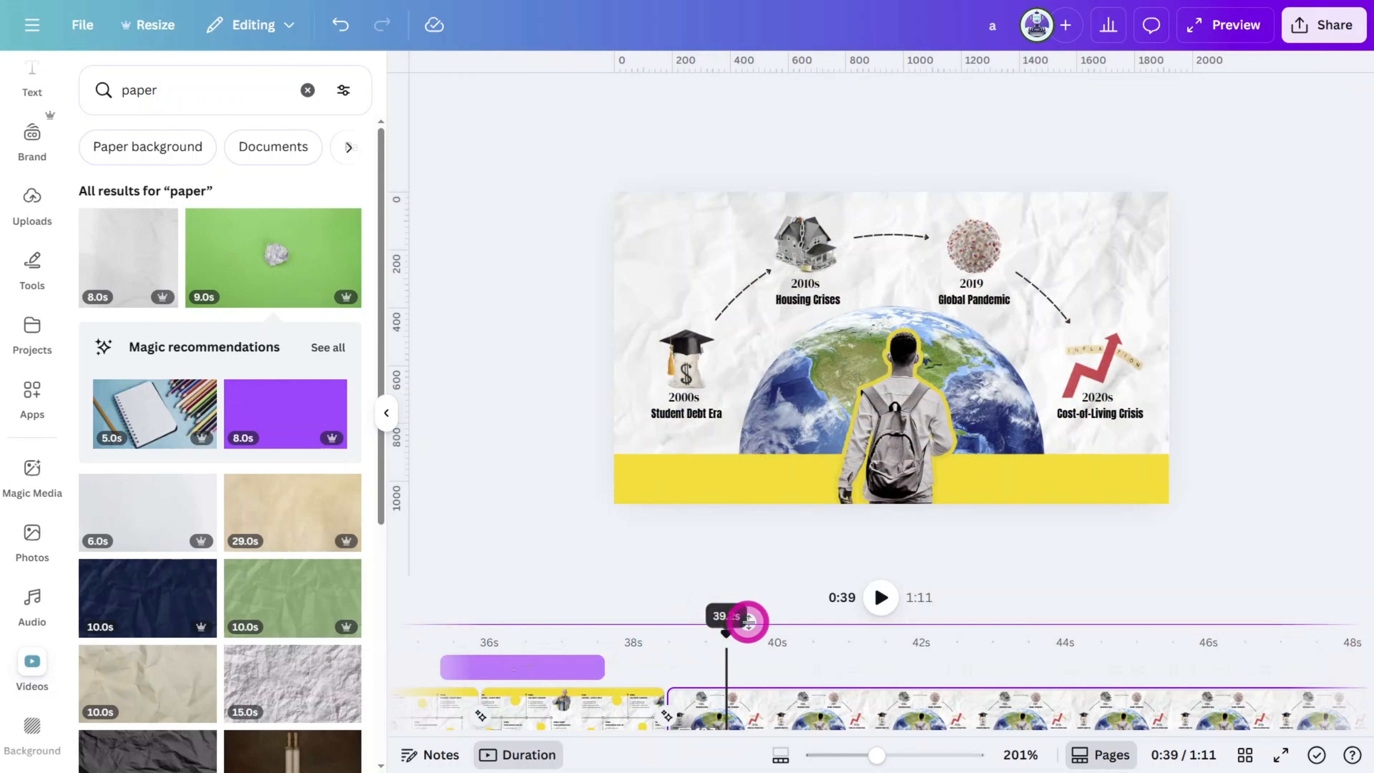
click(948, 301)
click(894, 379)
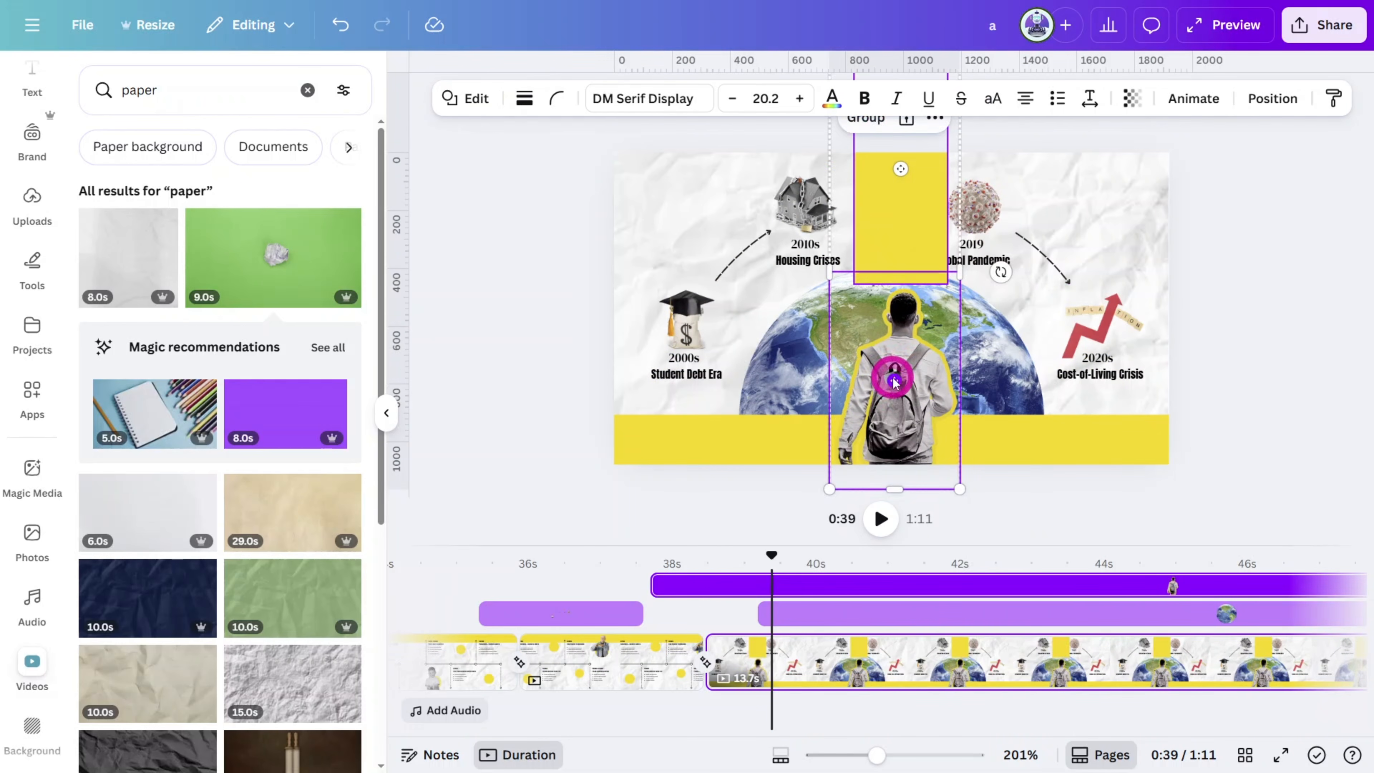
click(867, 129)
Step: Make the yellow rectangle inside the backpack man's group fully transparent
click(872, 180)
click(889, 208)
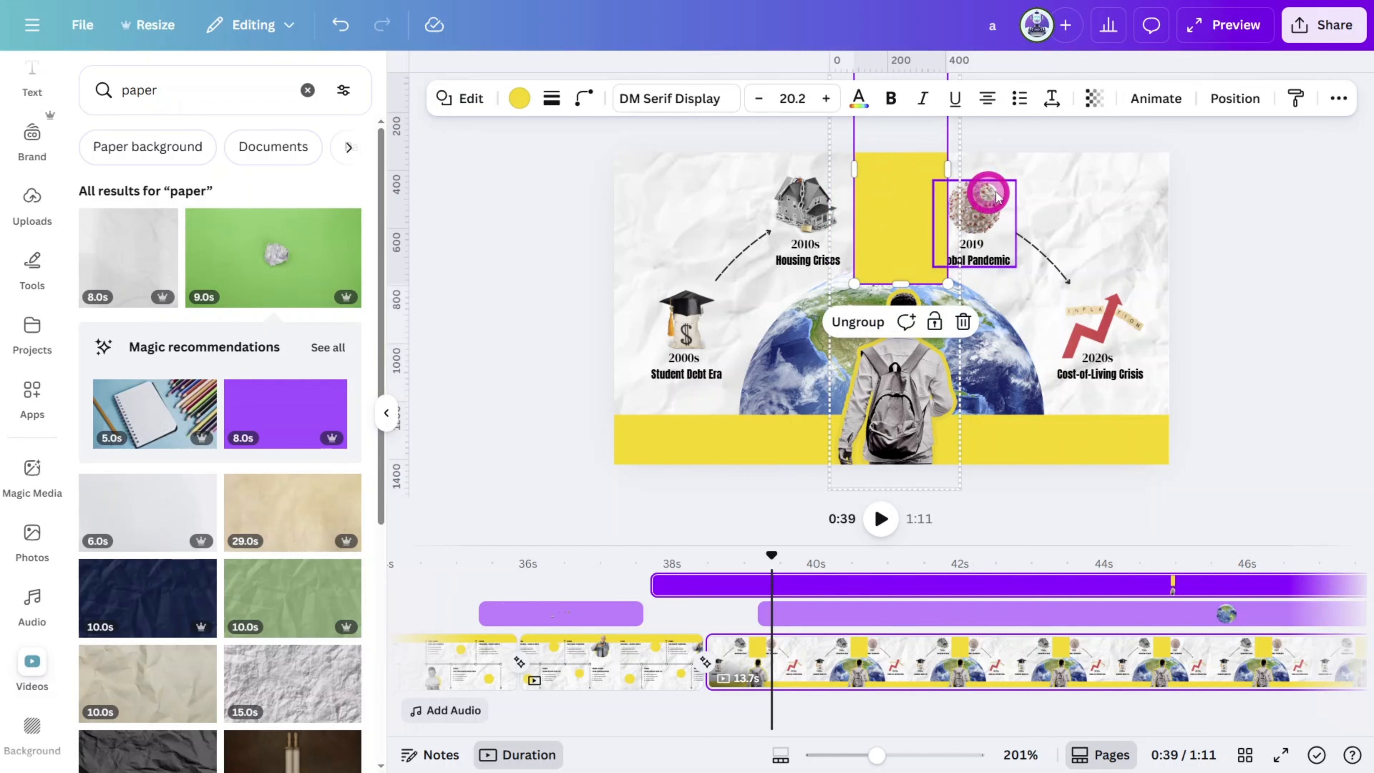
click(1101, 103)
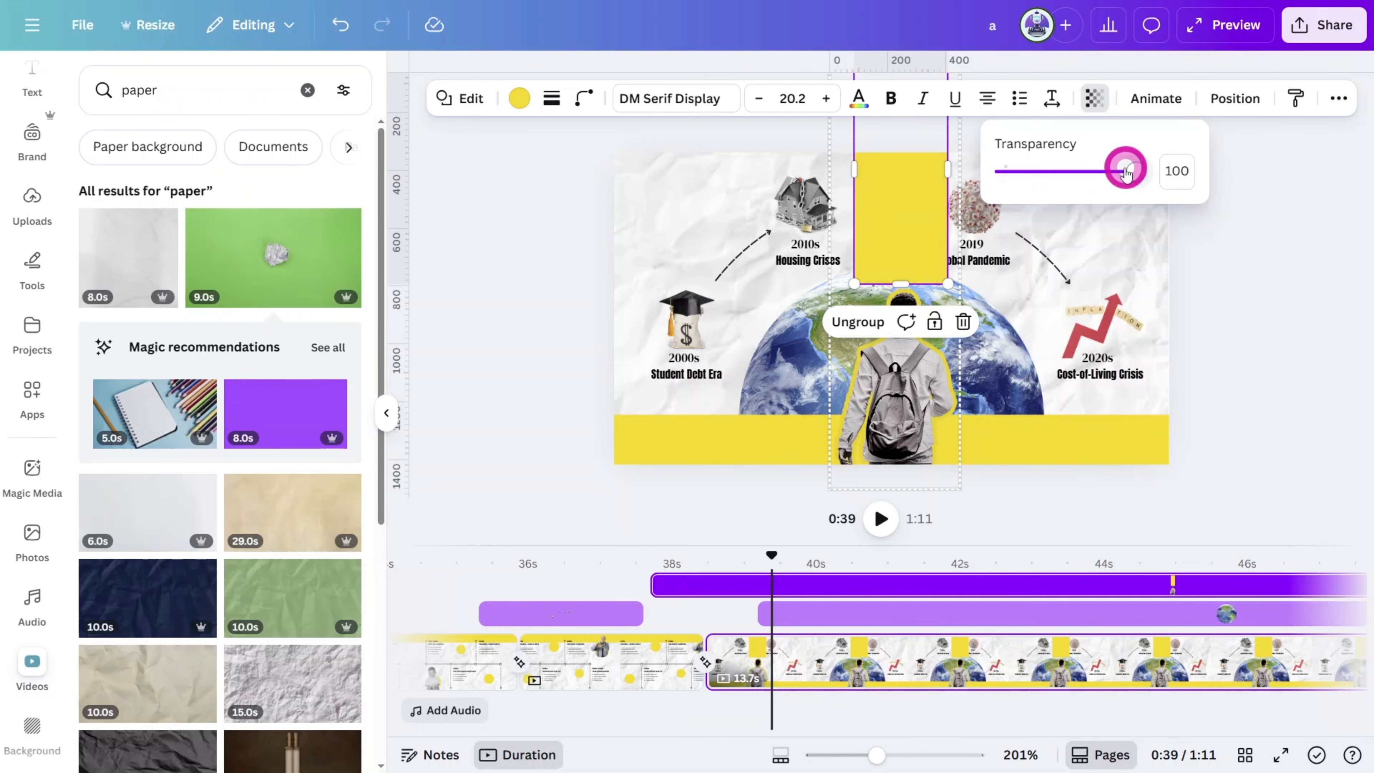
drag(1125, 172, 1002, 171)
click(959, 381)
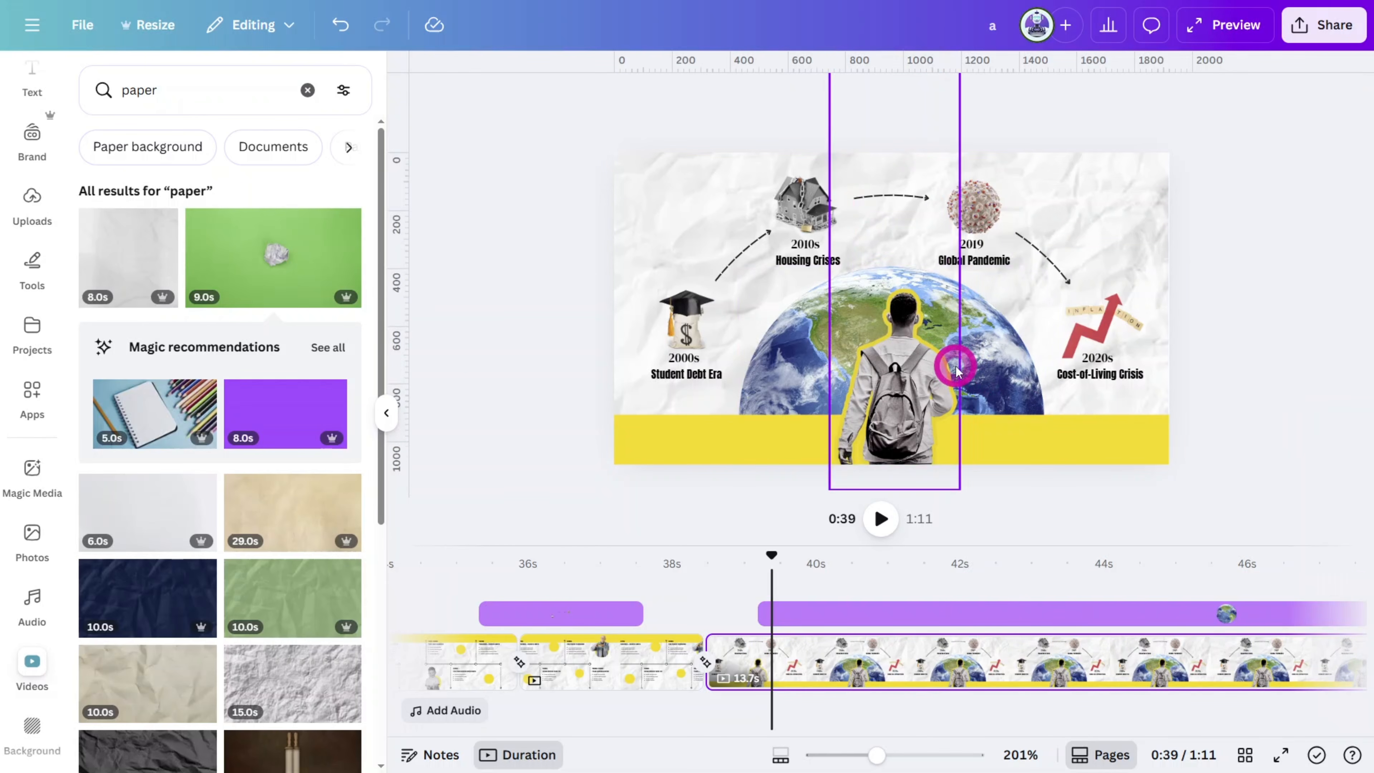
Step: Copy the backpack man group from the globe page onto the second timeline page
click(957, 370)
click(1252, 98)
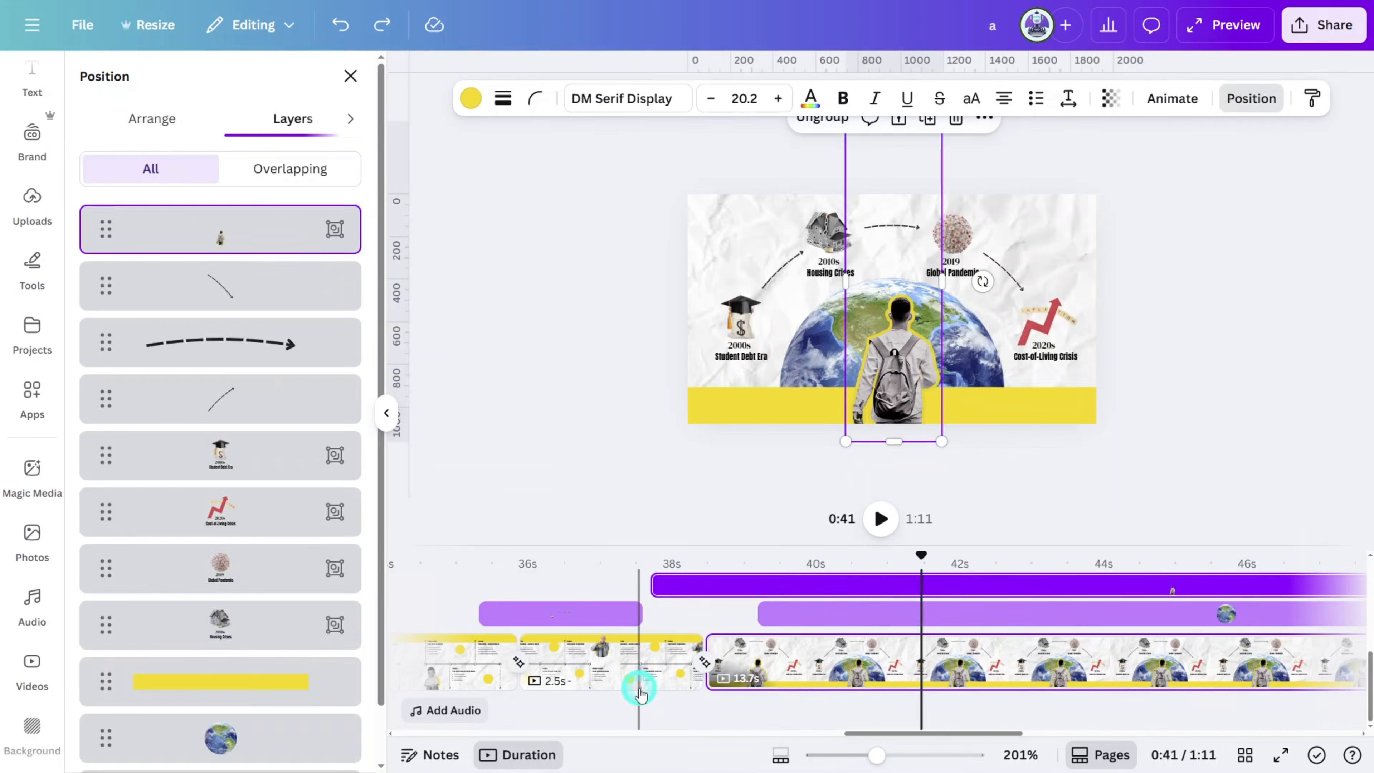
click(635, 681)
click(860, 413)
click(297, 238)
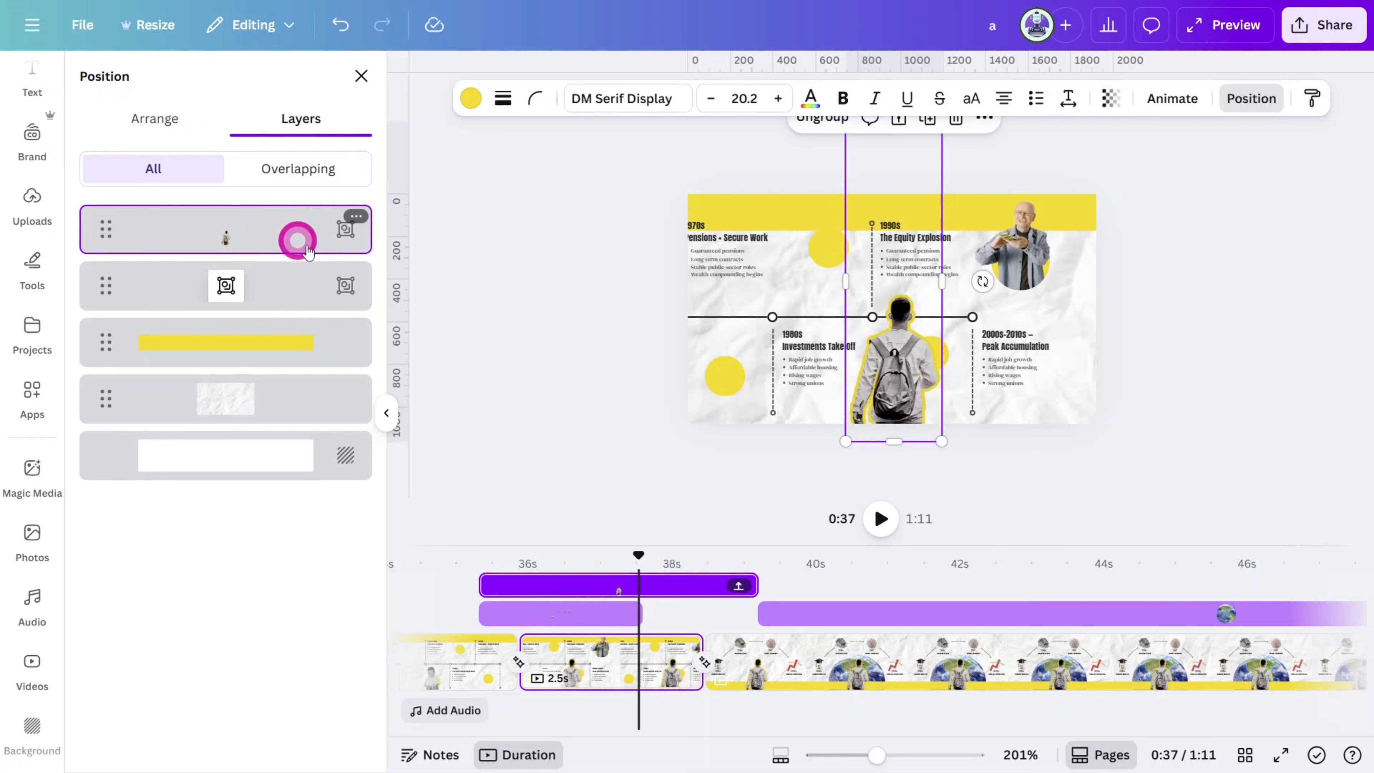
Step: Enlarge the copied backpack man group well beyond the page width, move it below the page edge, and scrub through the transition
click(953, 448)
drag(942, 444, 1247, 761)
drag(1169, 402, 1110, 408)
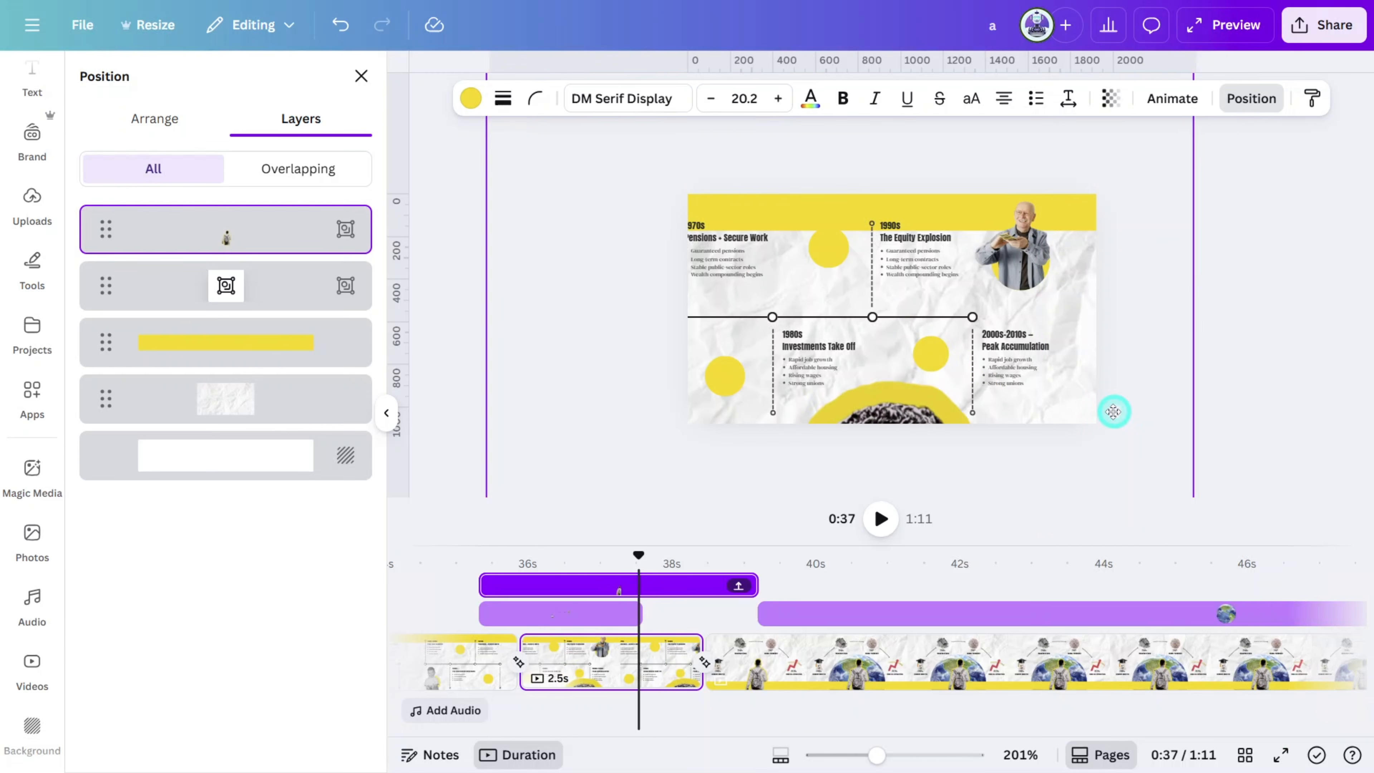
drag(864, 347, 877, 402)
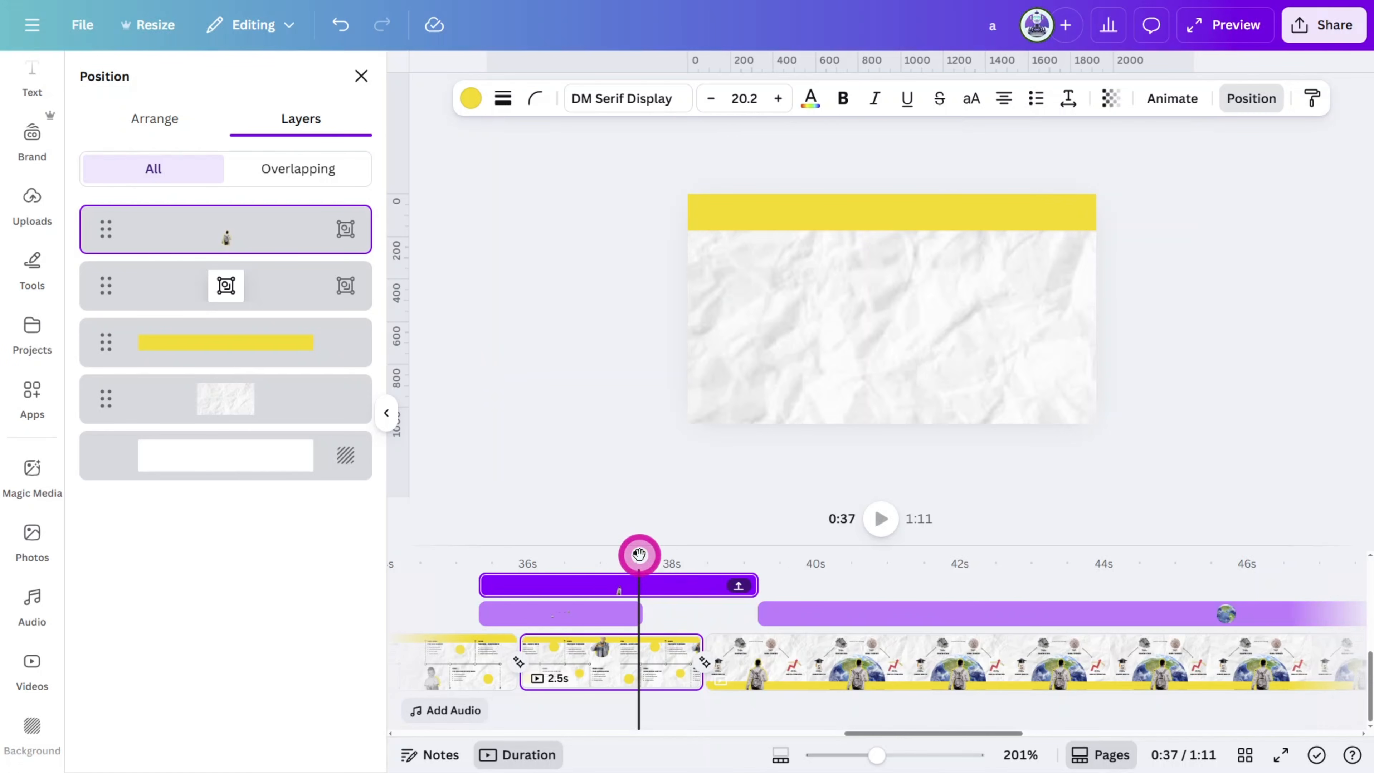
drag(636, 558, 774, 560)
Step: Apply the Old TV animation to the globe image and reduce its speed to near the minimum
click(824, 344)
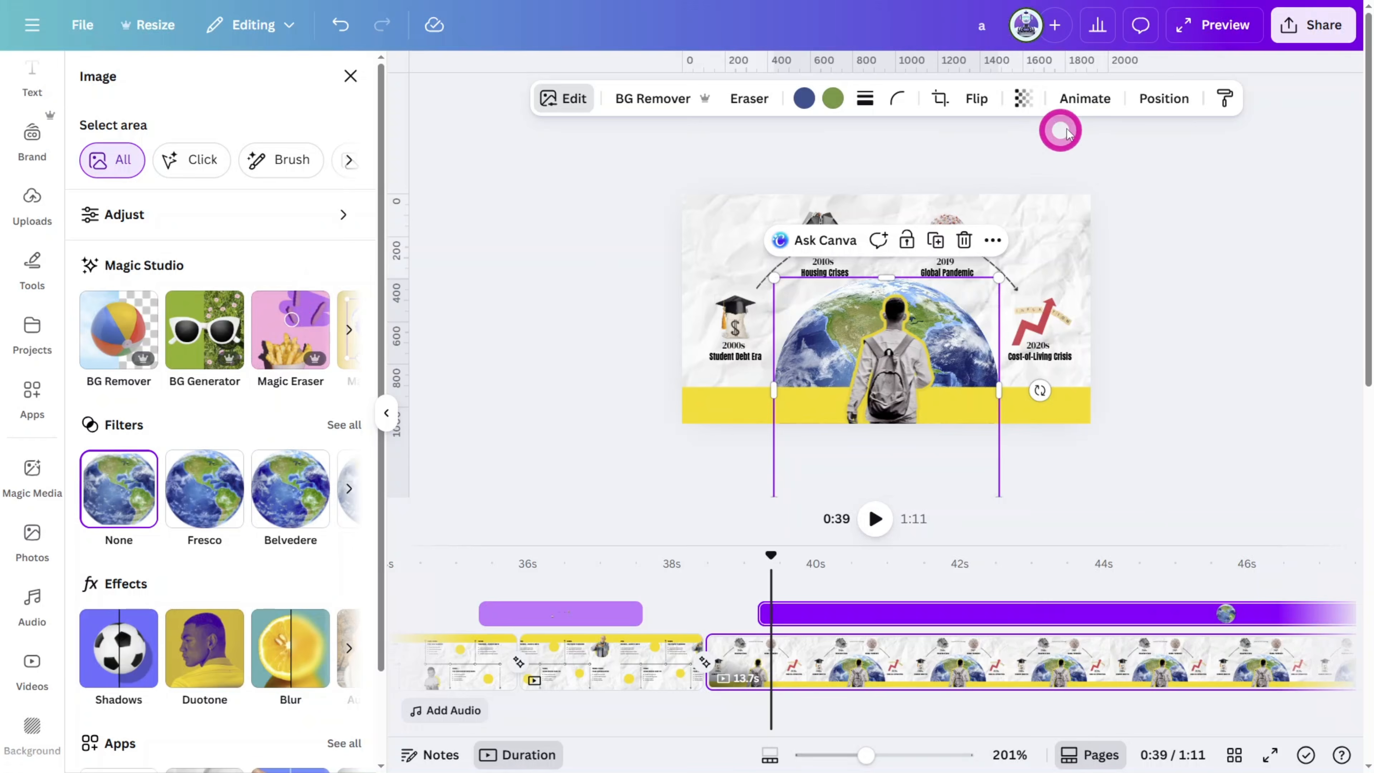
click(1094, 111)
click(313, 403)
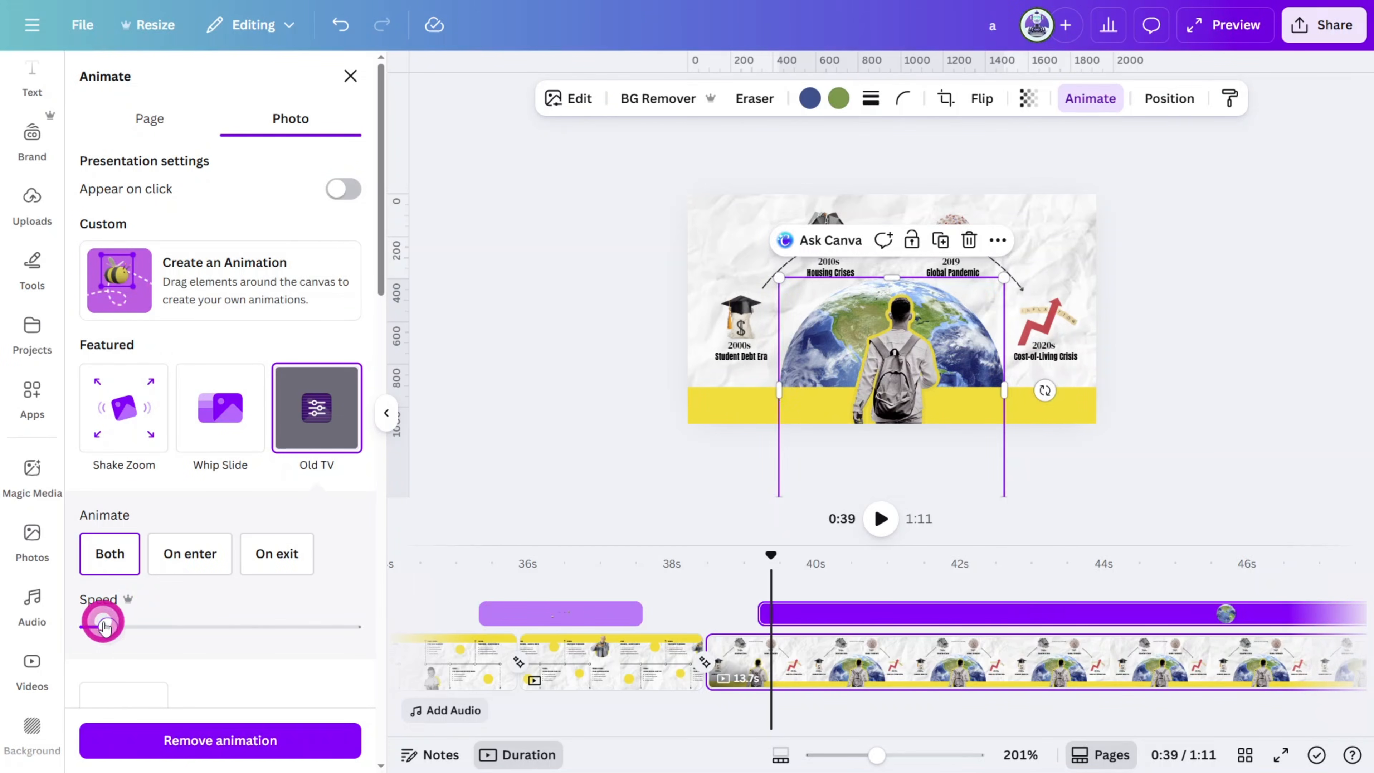
drag(103, 626, 96, 629)
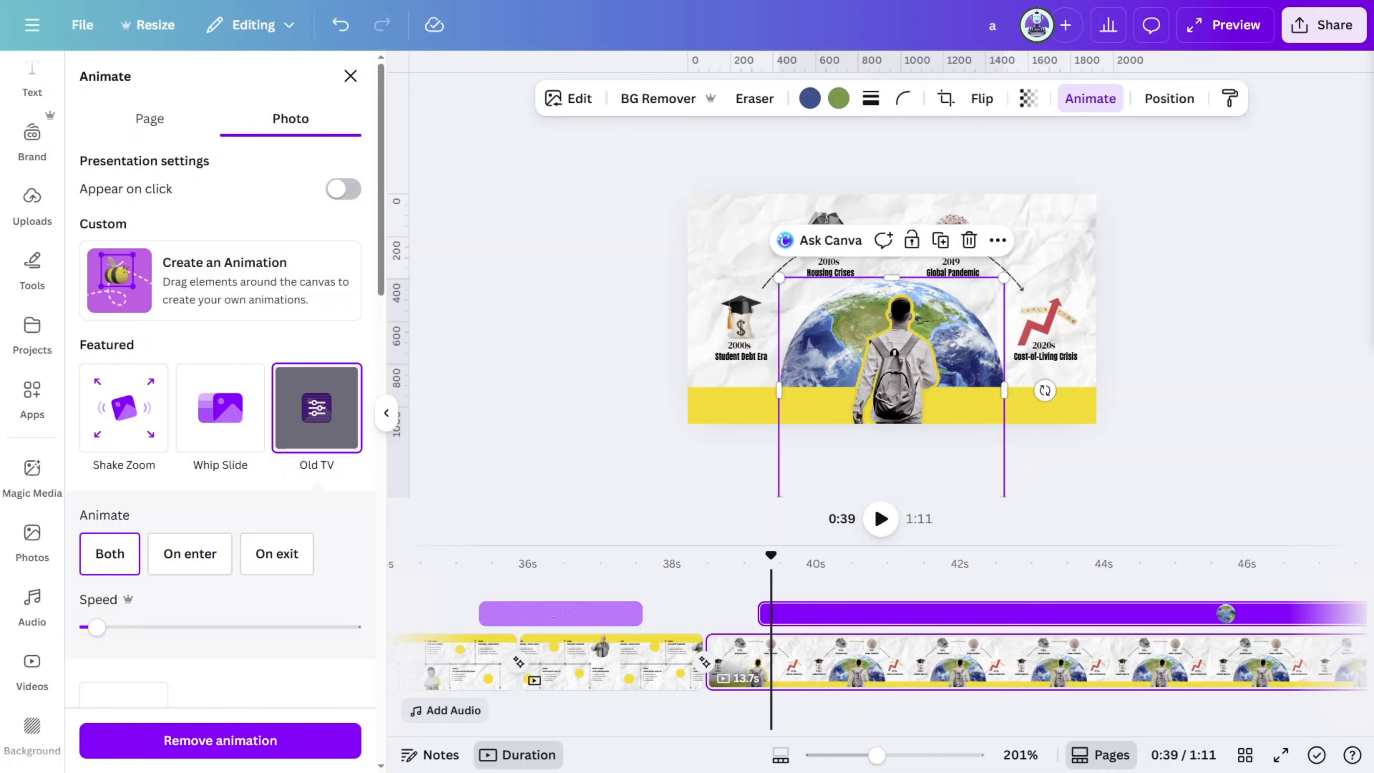
Step: Add the clockwise Rotate add-on effect to the globe image at the lowest speed
scroll(357, 497, down, 15)
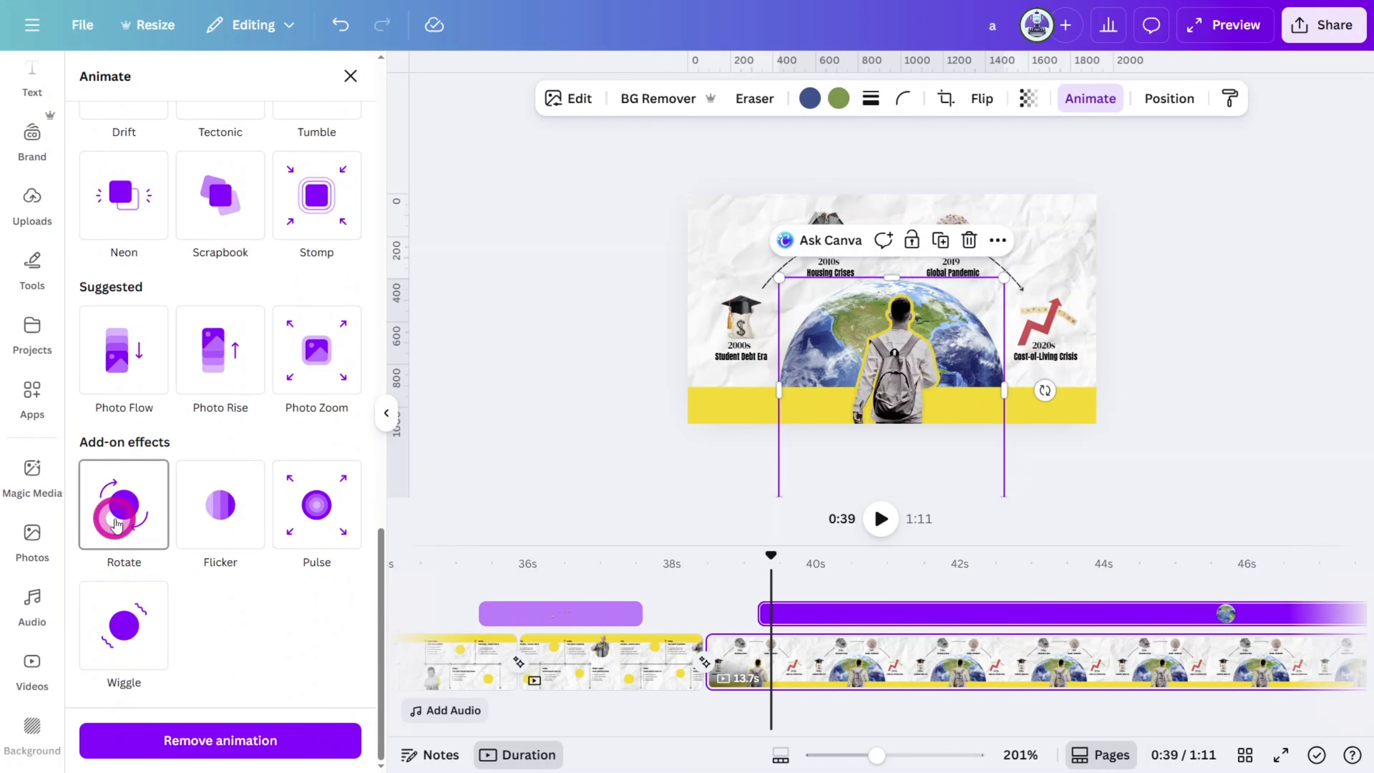
click(116, 522)
drag(92, 621, 62, 622)
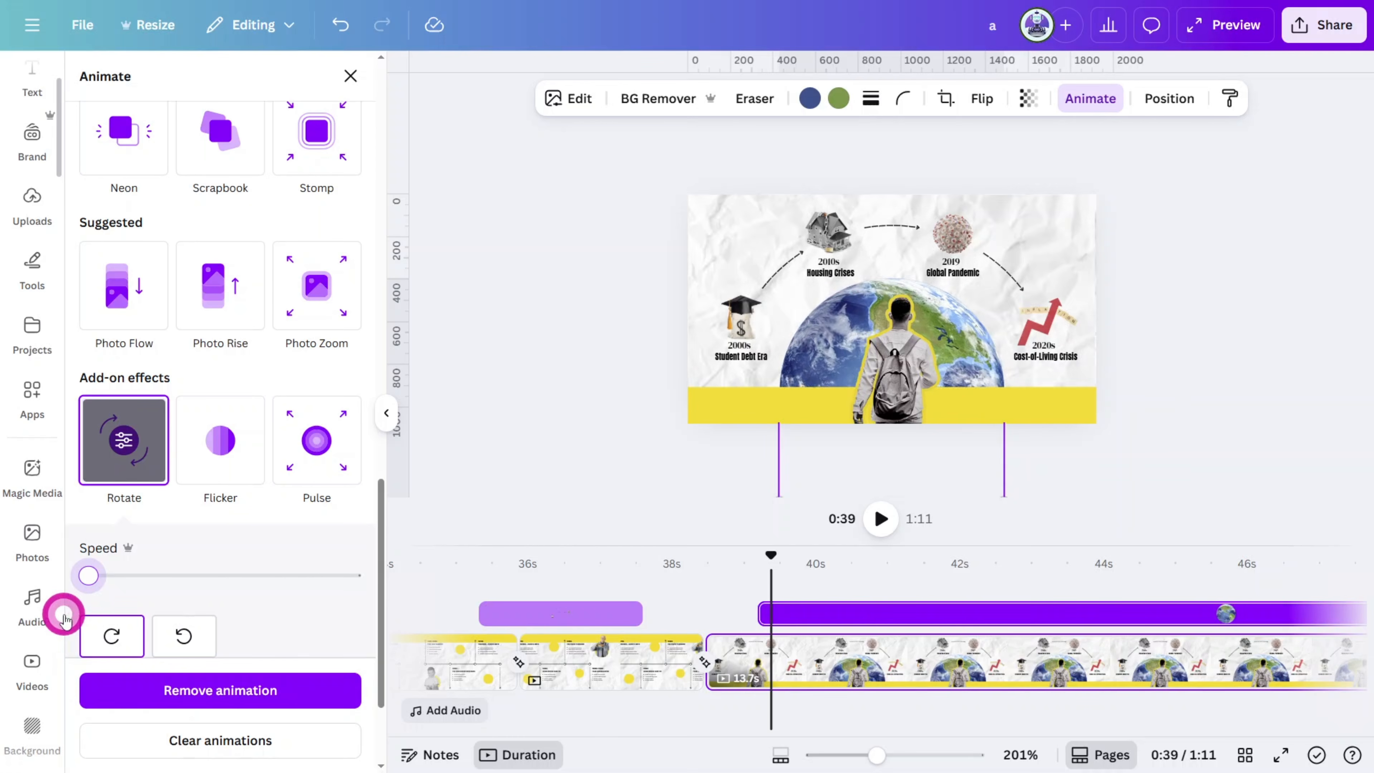
click(1184, 476)
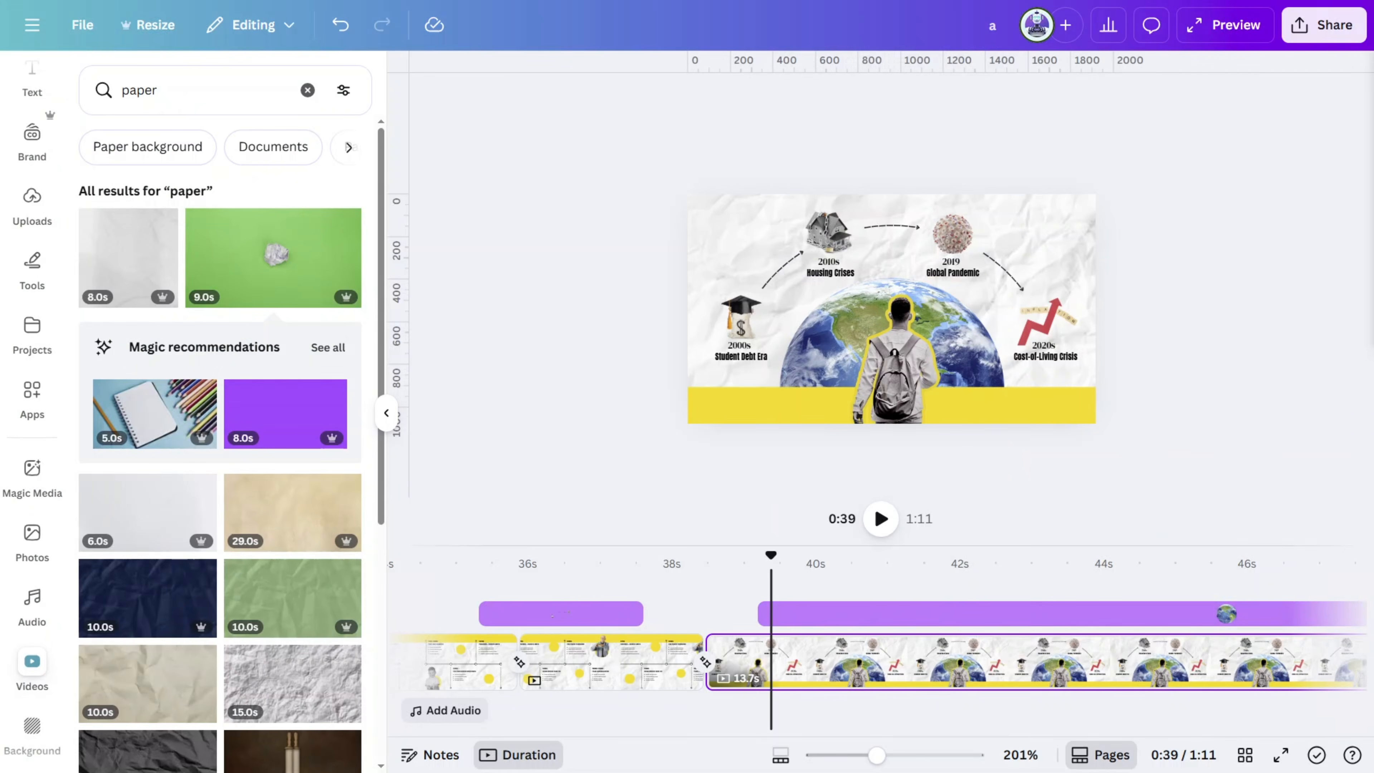
Step: Delay the timing of the Student Debt Era group, the first arrow and the Housing Crises group to start at about 45.4 seconds
click(742, 306)
drag(652, 597, 1204, 596)
click(781, 233)
drag(652, 568, 1204, 568)
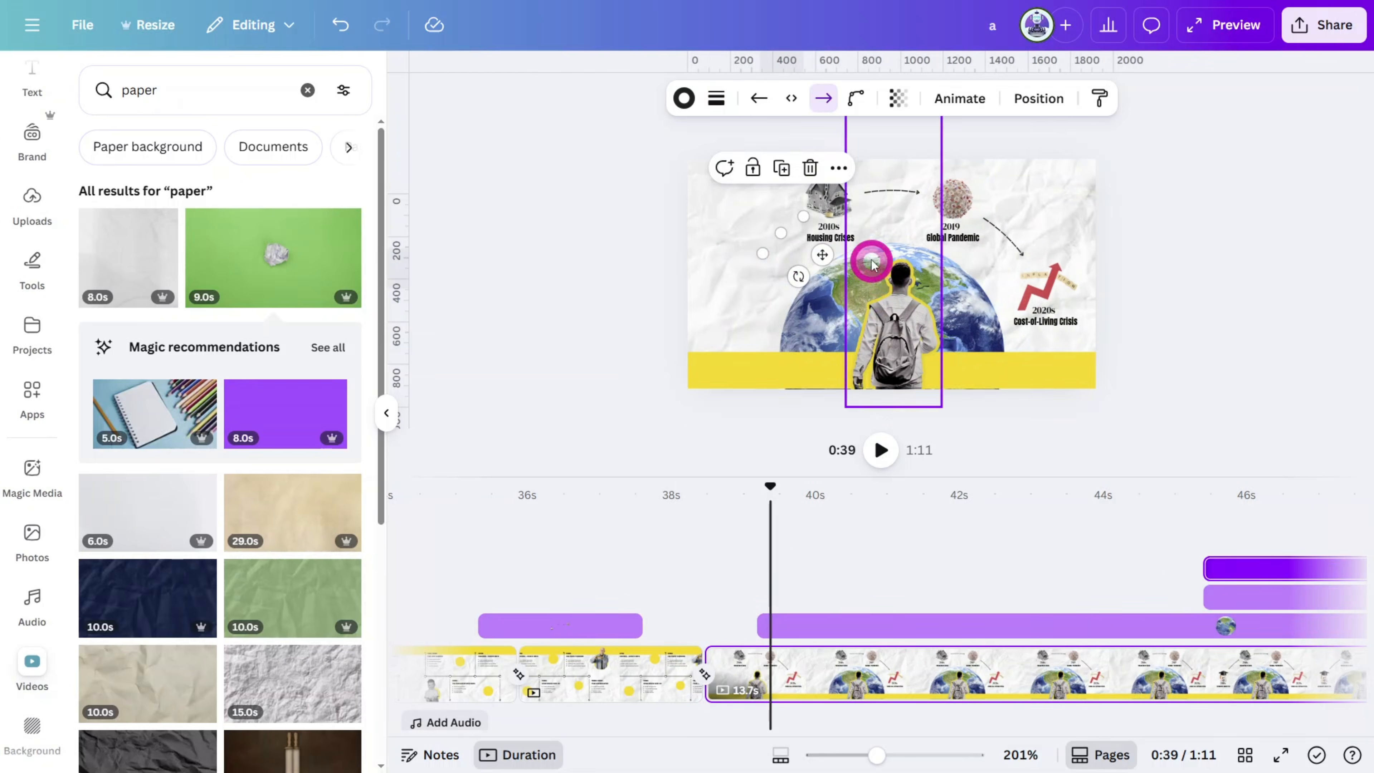
click(830, 205)
drag(653, 597, 1204, 596)
Step: Delay the Global Pandemic and Cost-of-Living Crisis groups and the remaining two arrows to start at about 45.4 seconds
click(953, 201)
drag(626, 571, 1182, 571)
click(1004, 237)
drag(623, 524, 1183, 524)
click(1048, 289)
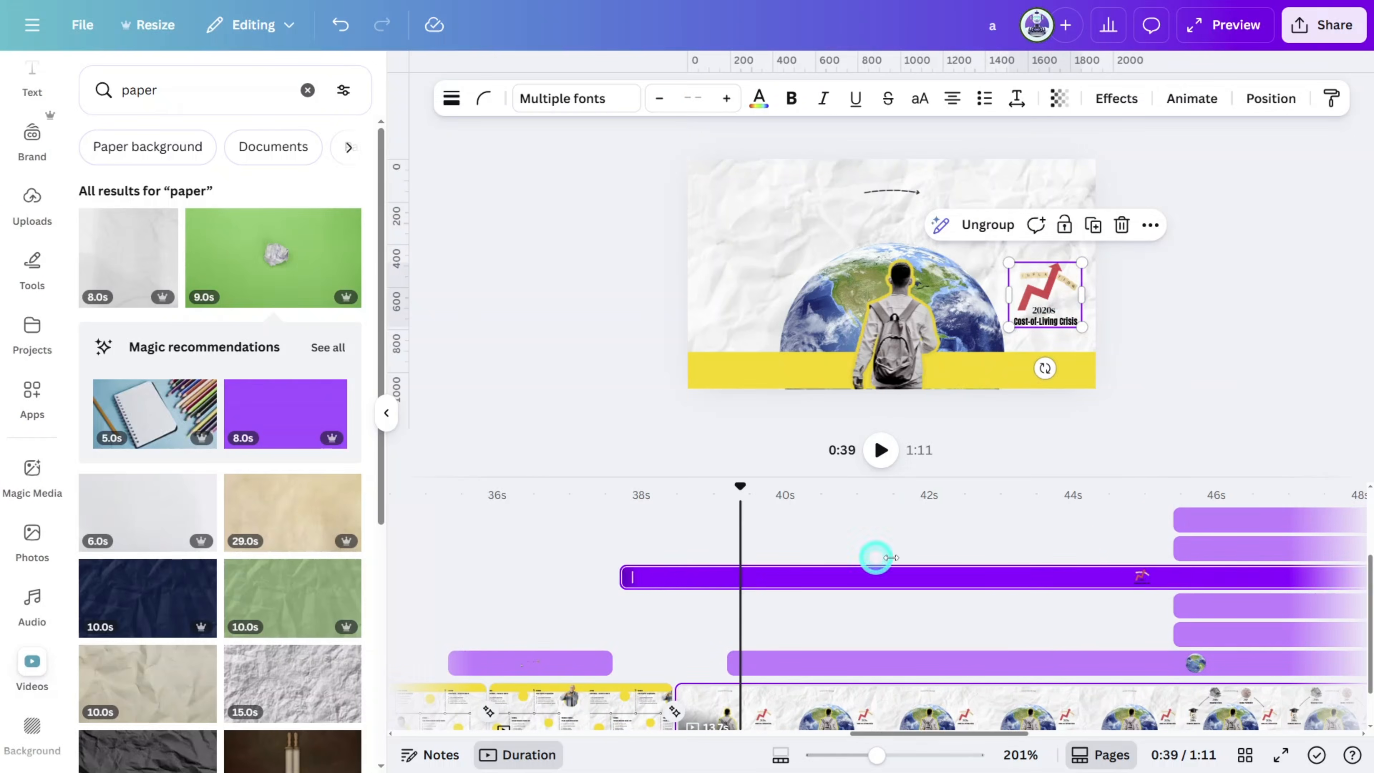
drag(626, 577, 1183, 577)
click(1050, 216)
click(1233, 117)
click(1191, 520)
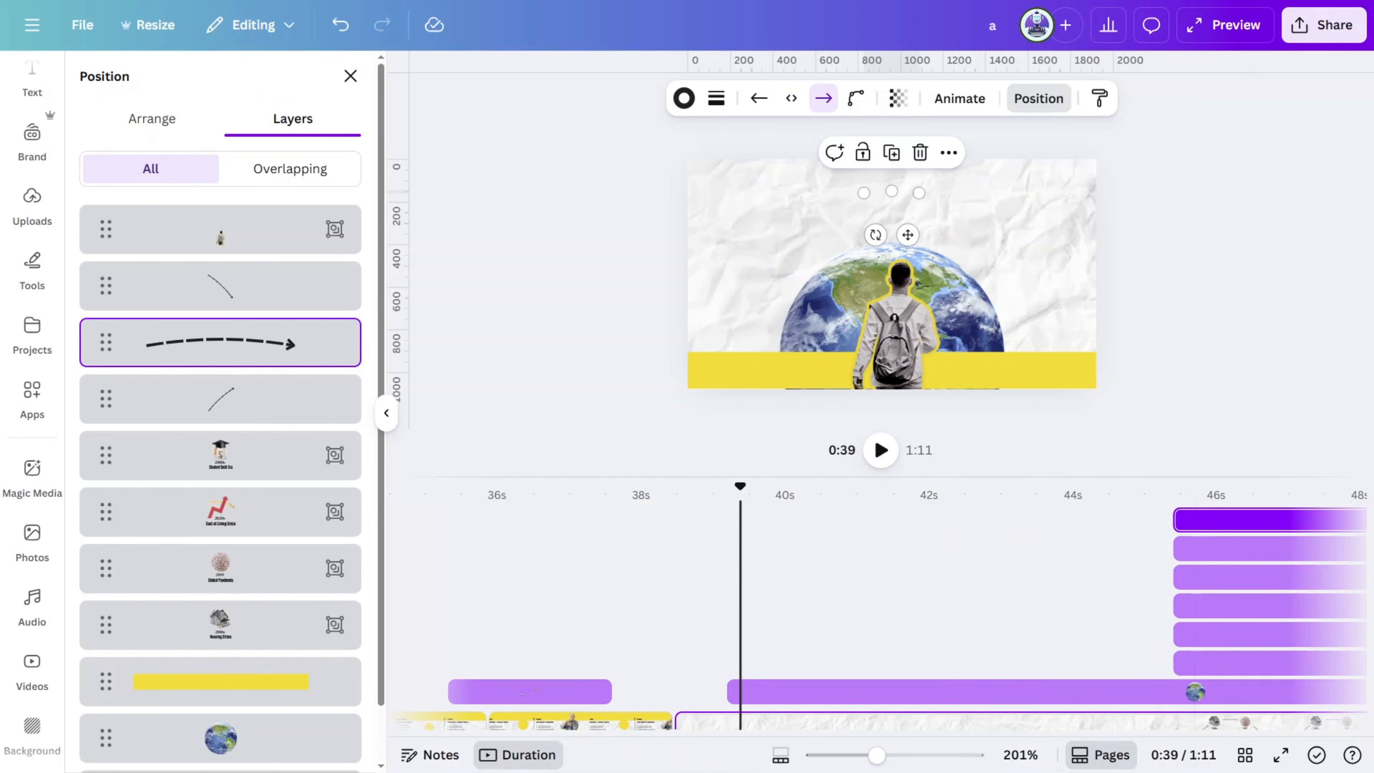
Step: Add a "New World Economy" title to the globe page, enlarge it to about size 131 and move it above the globe
click(1146, 311)
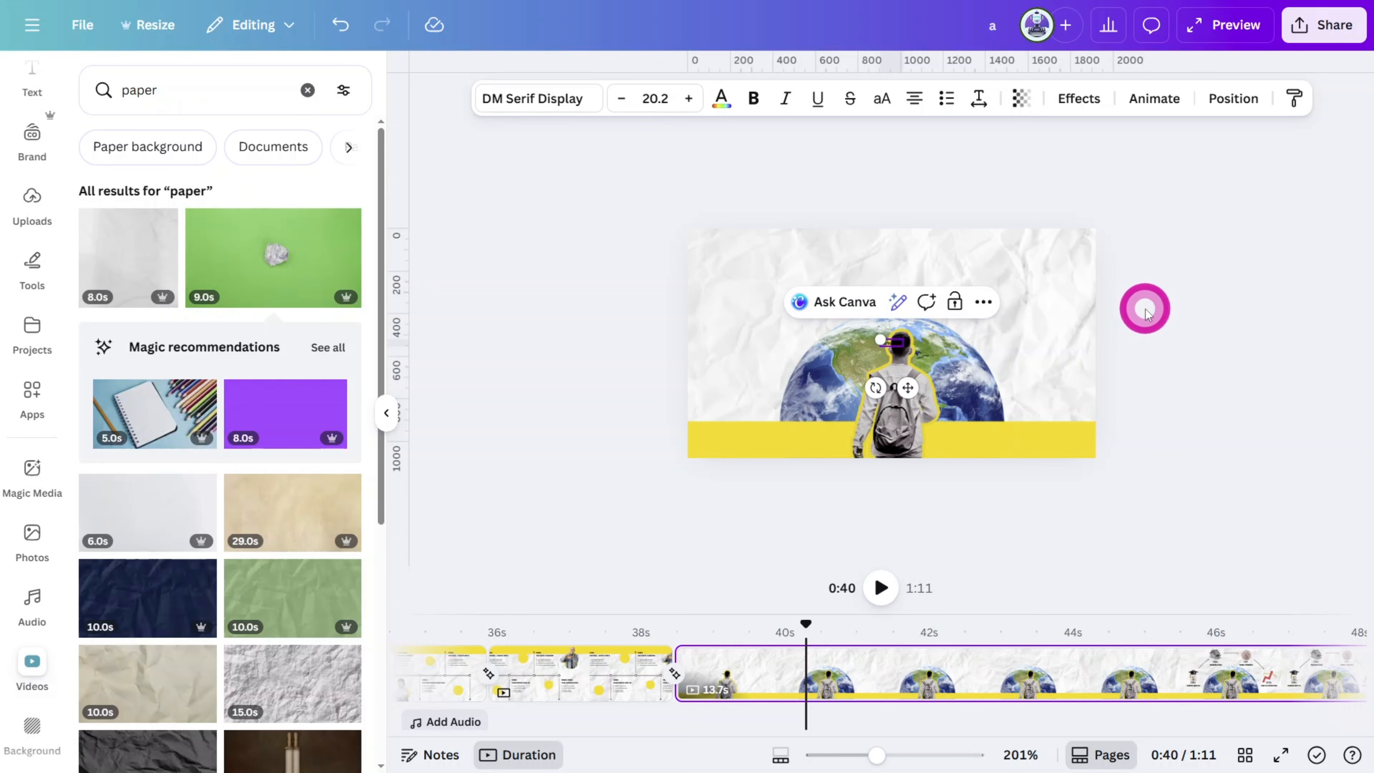
drag(863, 338, 722, 321)
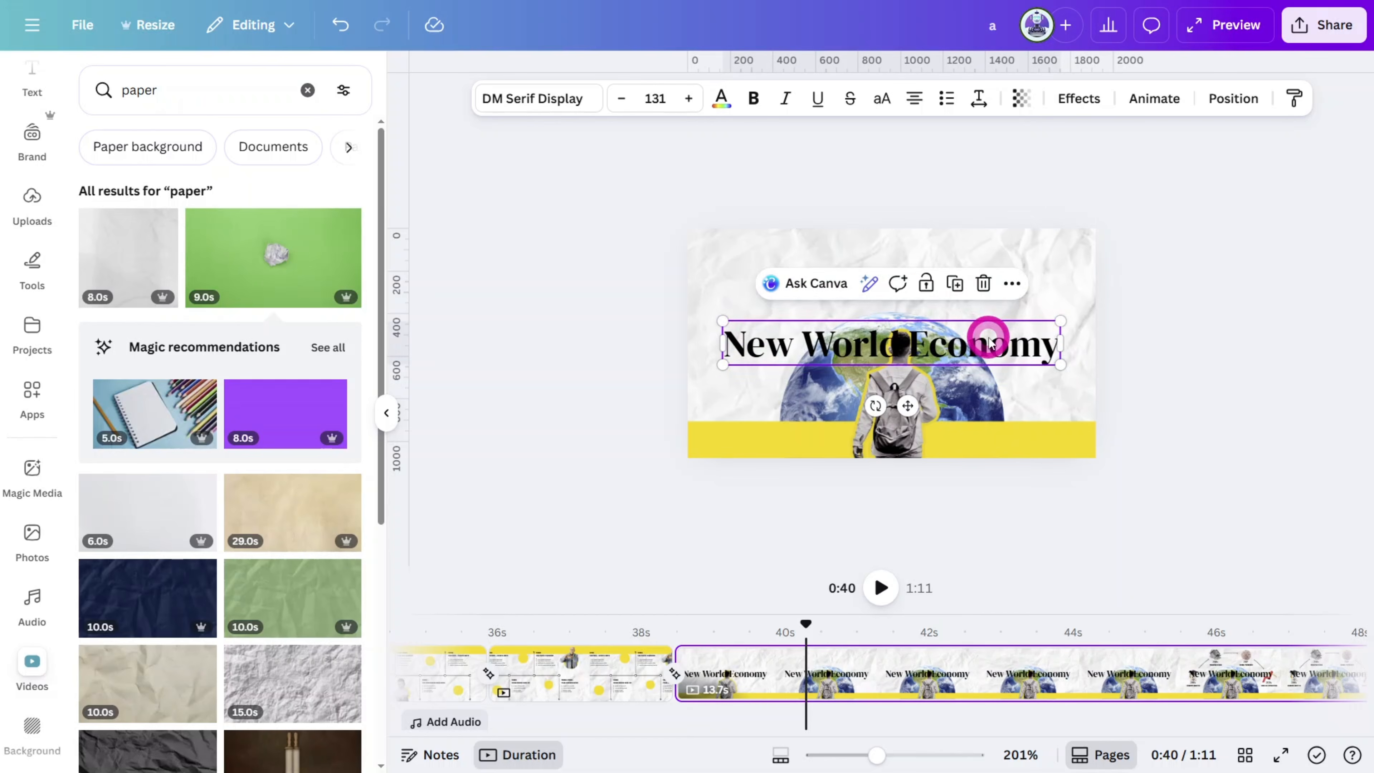
drag(988, 338, 984, 282)
Step: Apply the Curve shape effect to the "New World Economy" title and fit it around the globe at font size 141
click(1089, 110)
click(259, 656)
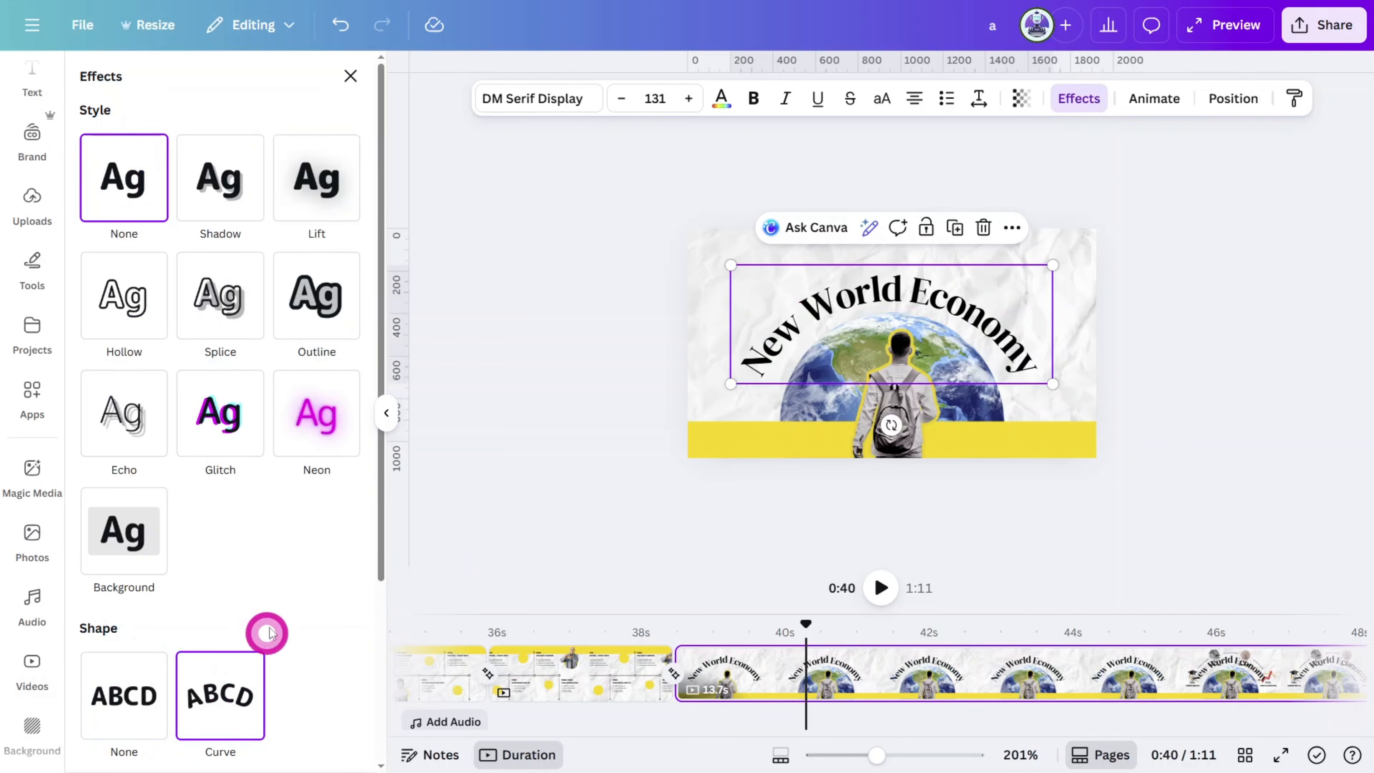
drag(1052, 381, 1095, 400)
scroll(303, 541, down, 4)
click(346, 600)
click(345, 600)
click(345, 600)
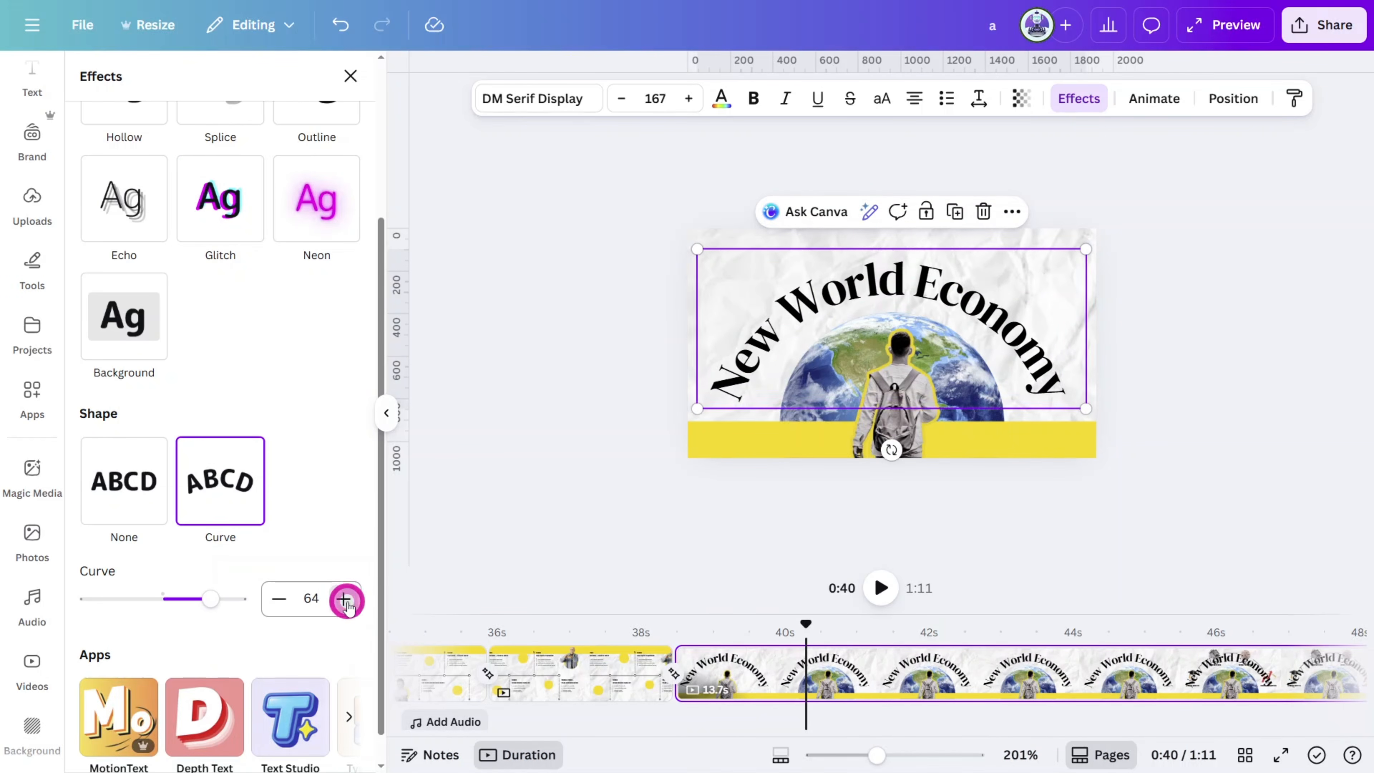
click(345, 600)
drag(1085, 249, 1052, 269)
drag(1001, 357, 1005, 360)
click(1252, 417)
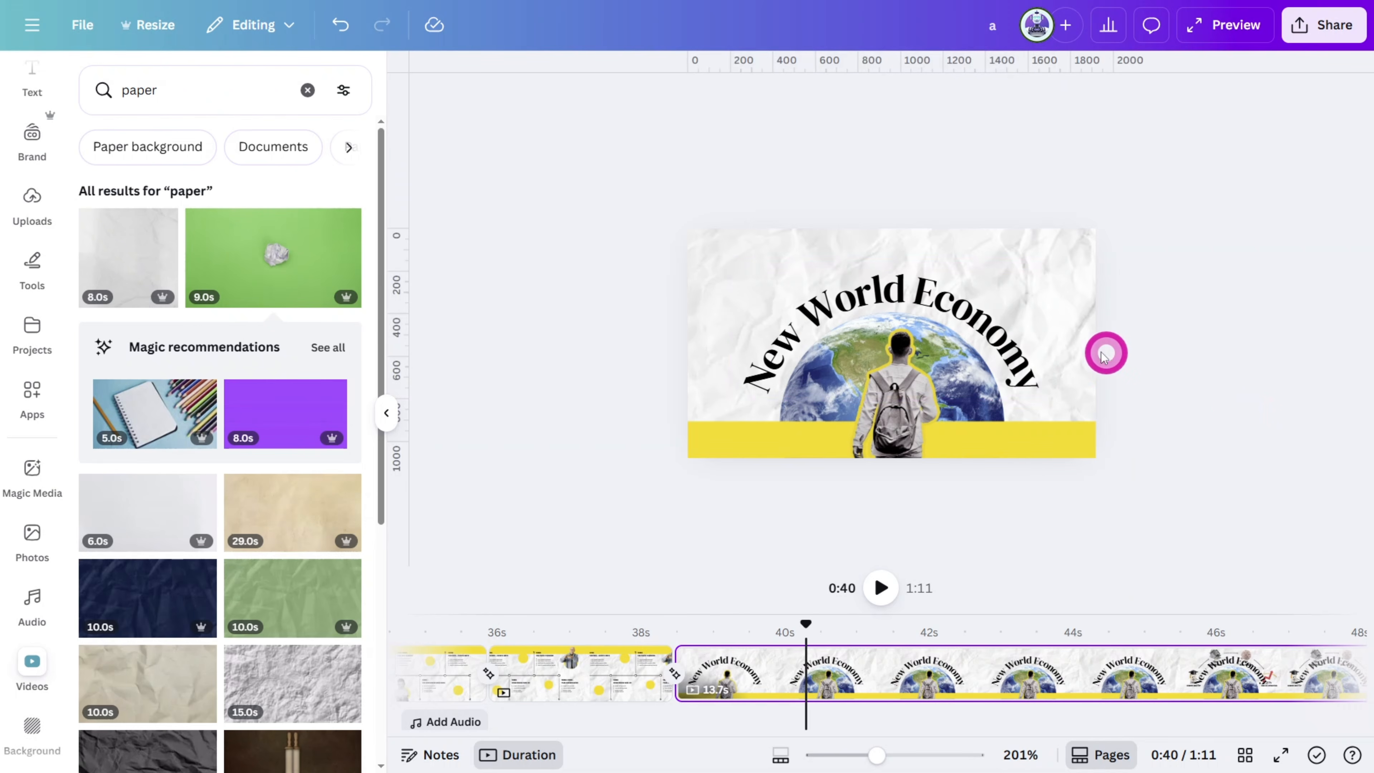
Step: Apply the Typewriter animation to the "New World Economy" title and delay its start to about 42.8 seconds
click(997, 324)
click(1154, 99)
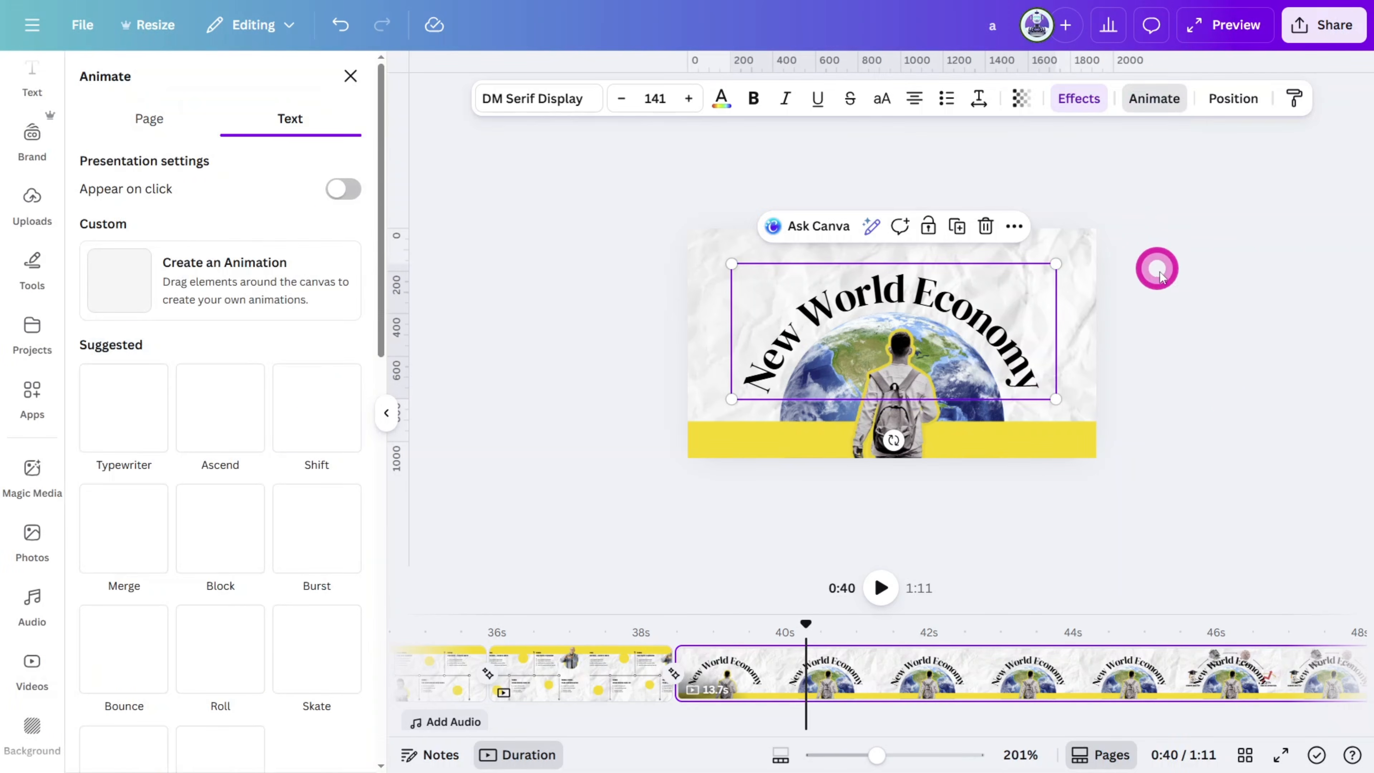
click(121, 427)
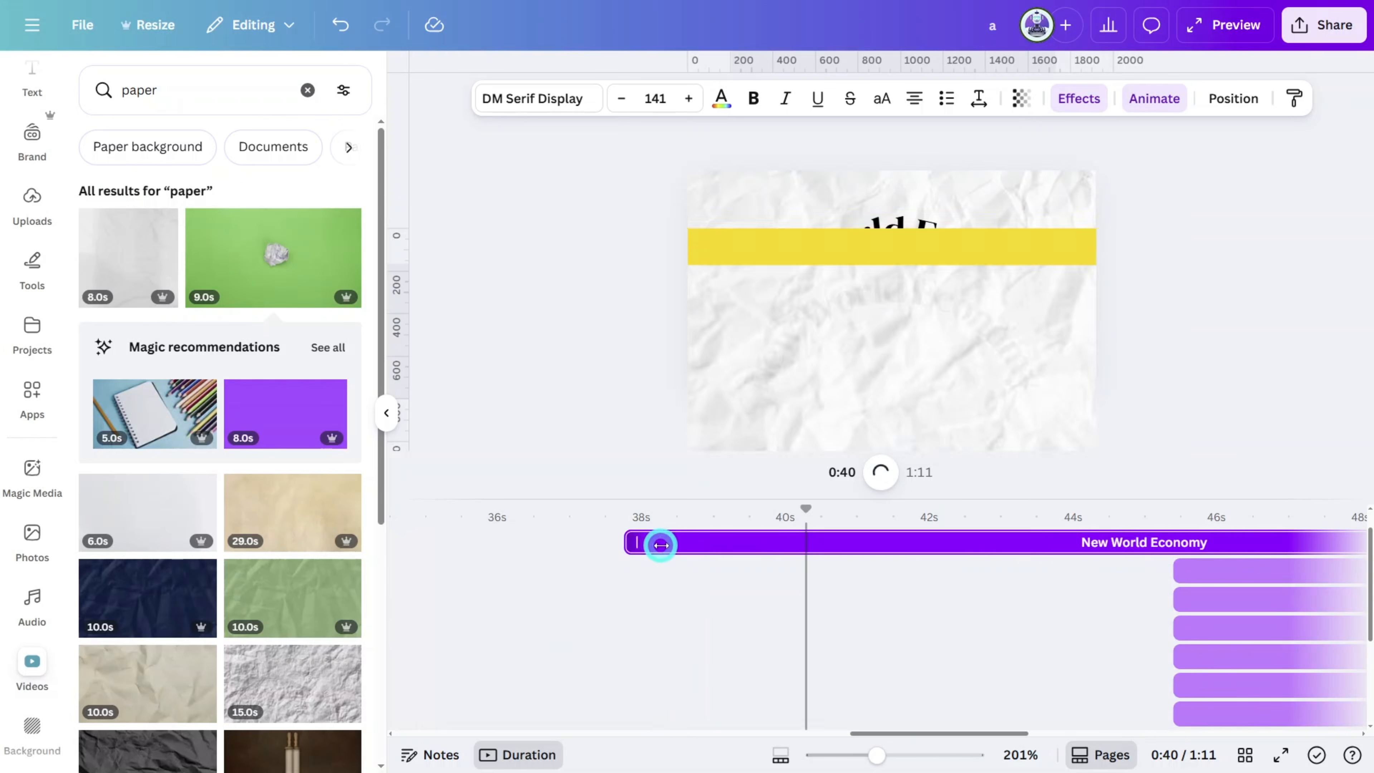
drag(661, 545, 1096, 568)
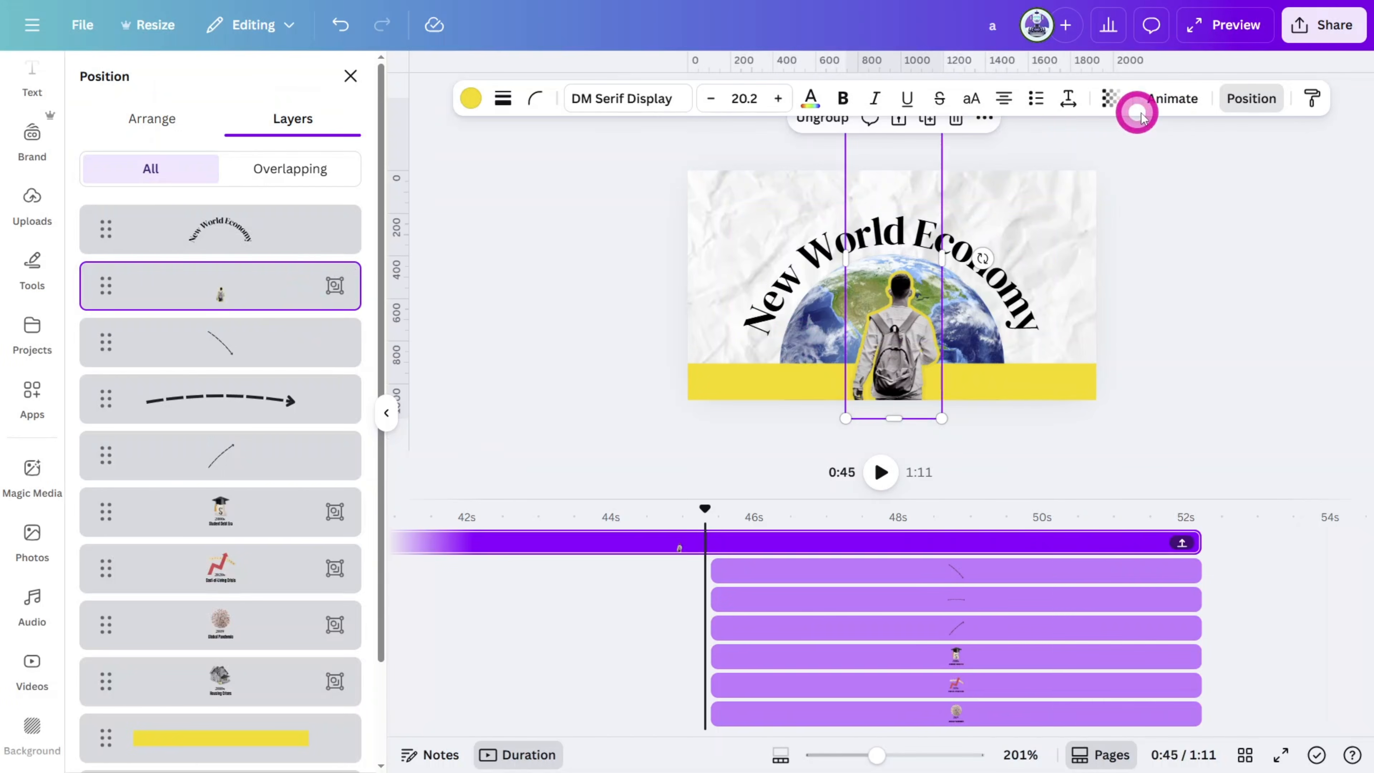
Step: Apply the Baseline animation to the backpack man group, on exit only, with the downward direction
click(1162, 117)
scroll(346, 557, down, 4)
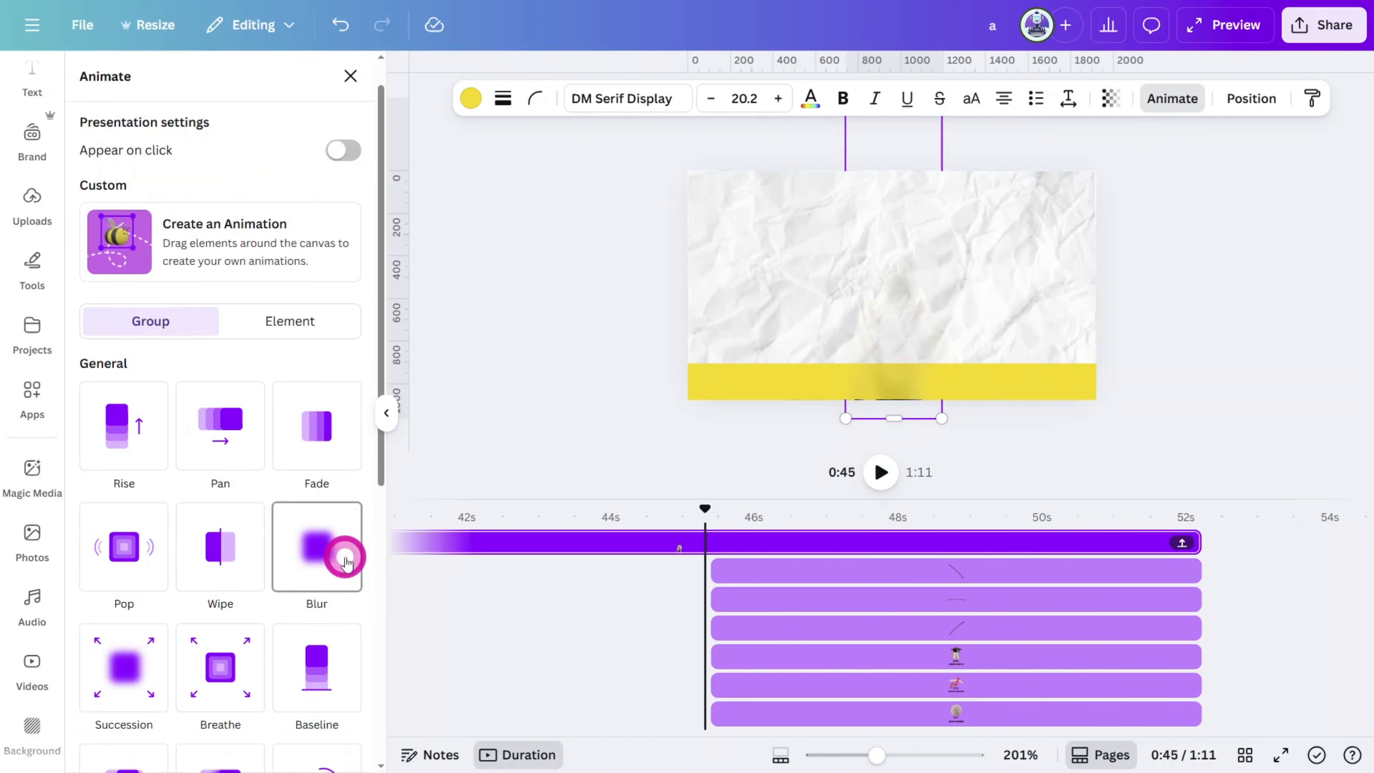
click(314, 523)
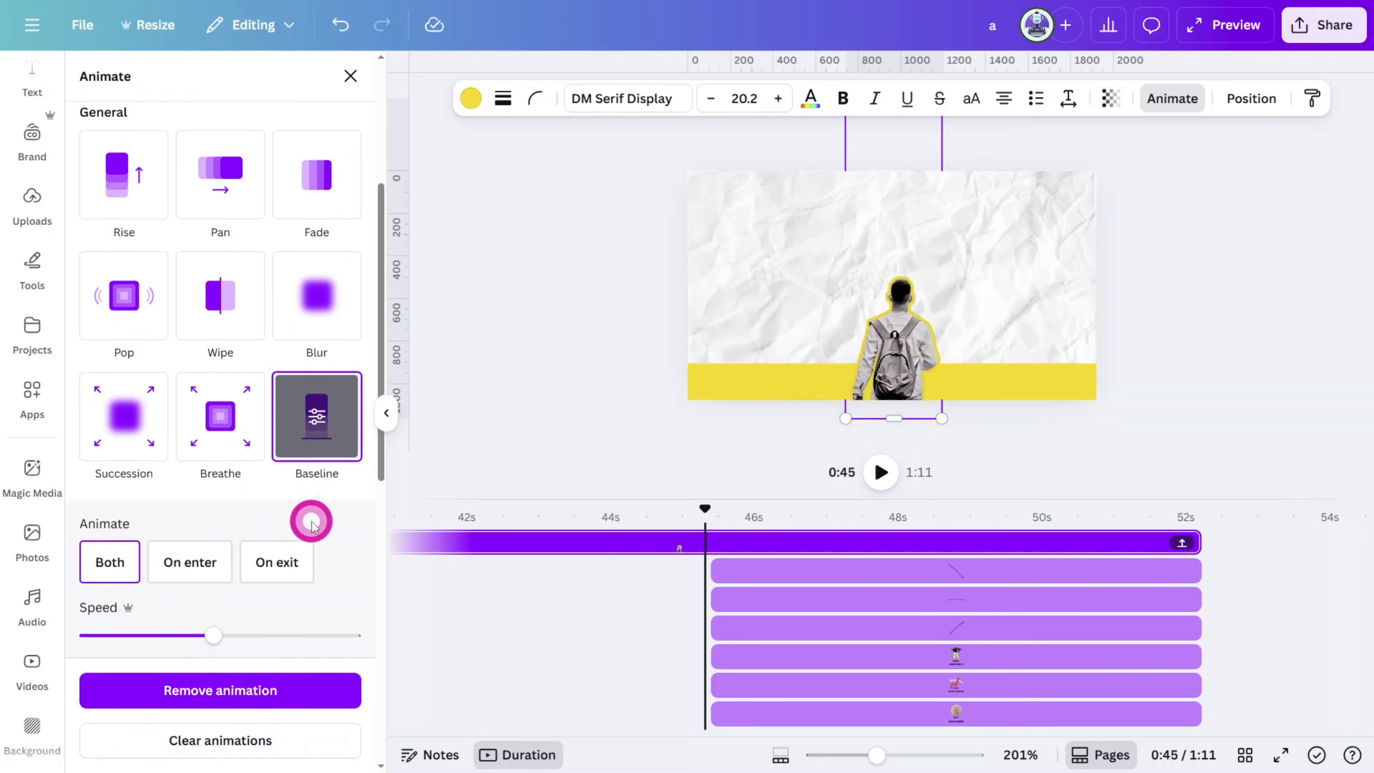
scroll(303, 514, down, 4)
click(277, 353)
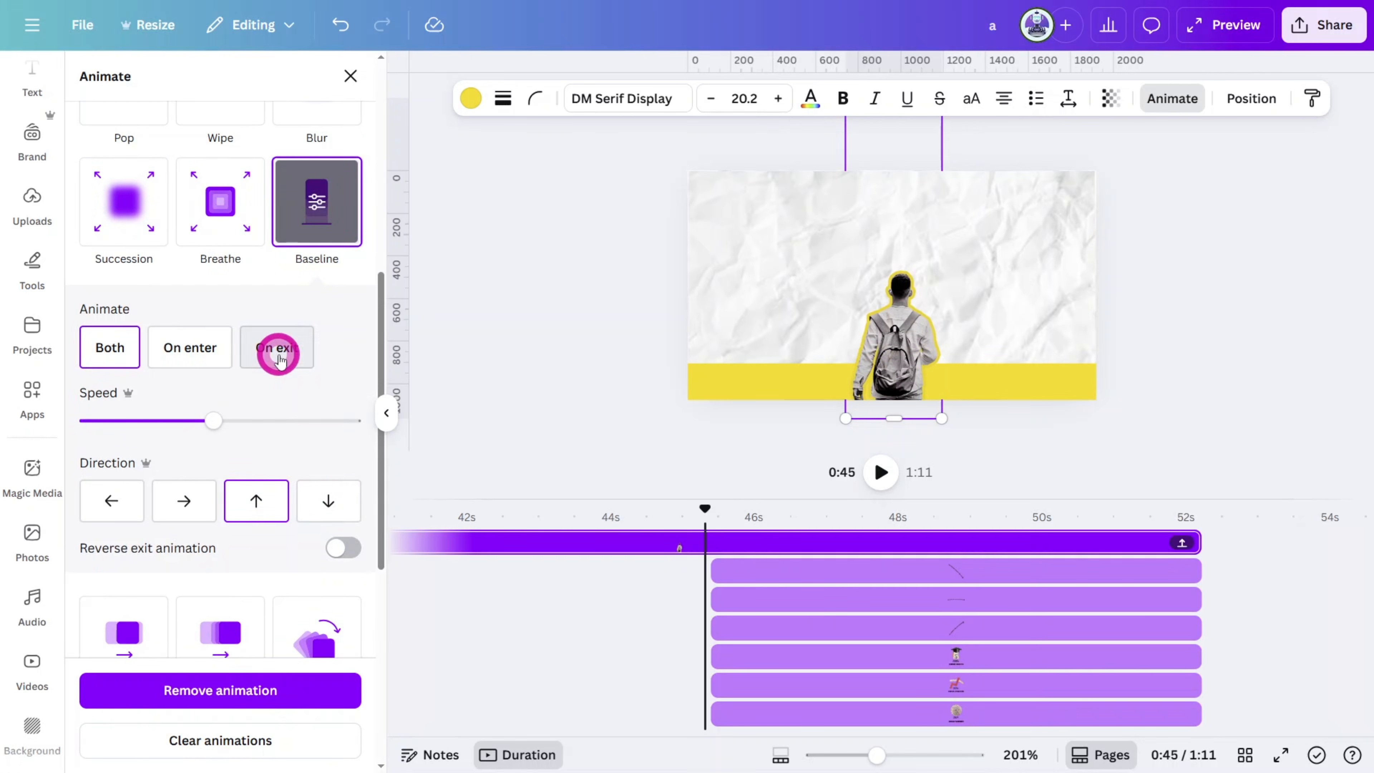
click(339, 493)
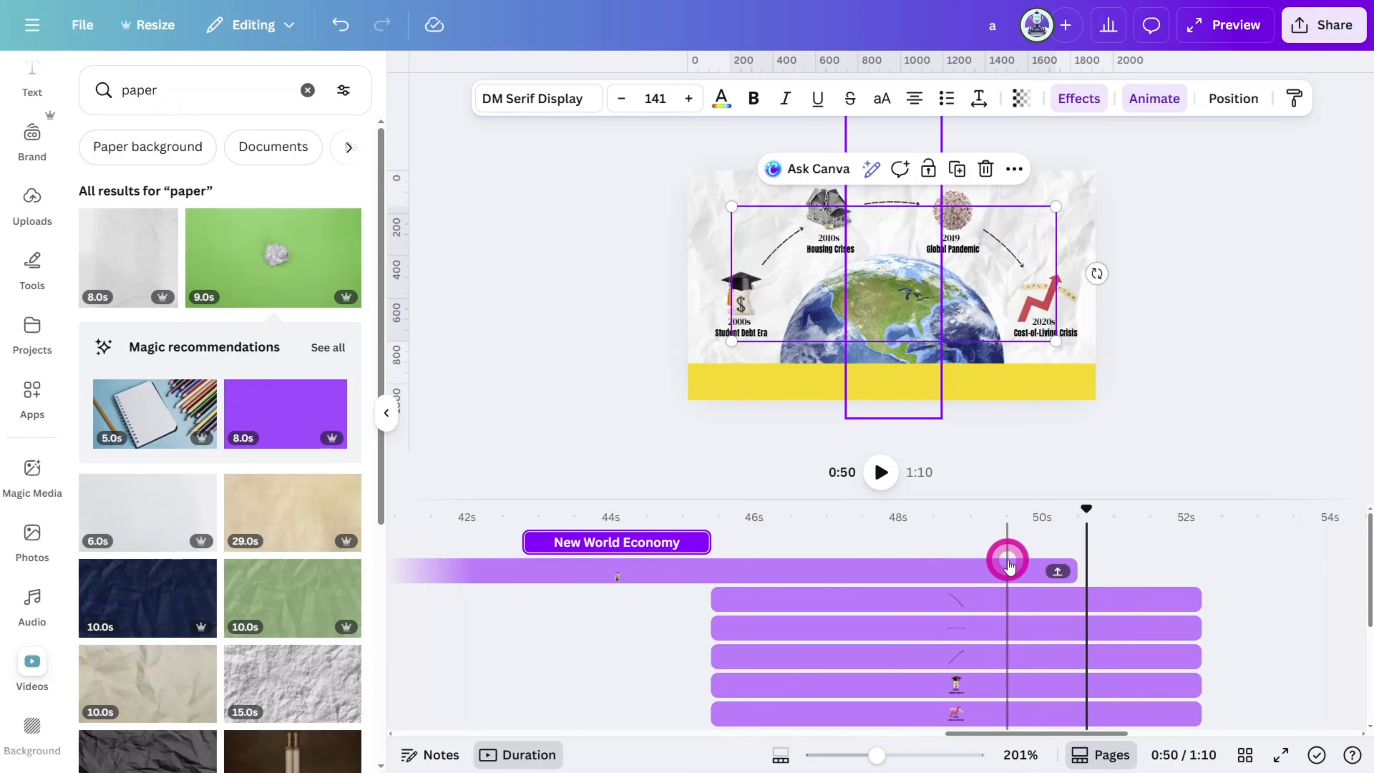
Step: Copy the red car from the "The Road Ahead" page onto the globe page
click(1063, 601)
drag(1087, 509, 1051, 516)
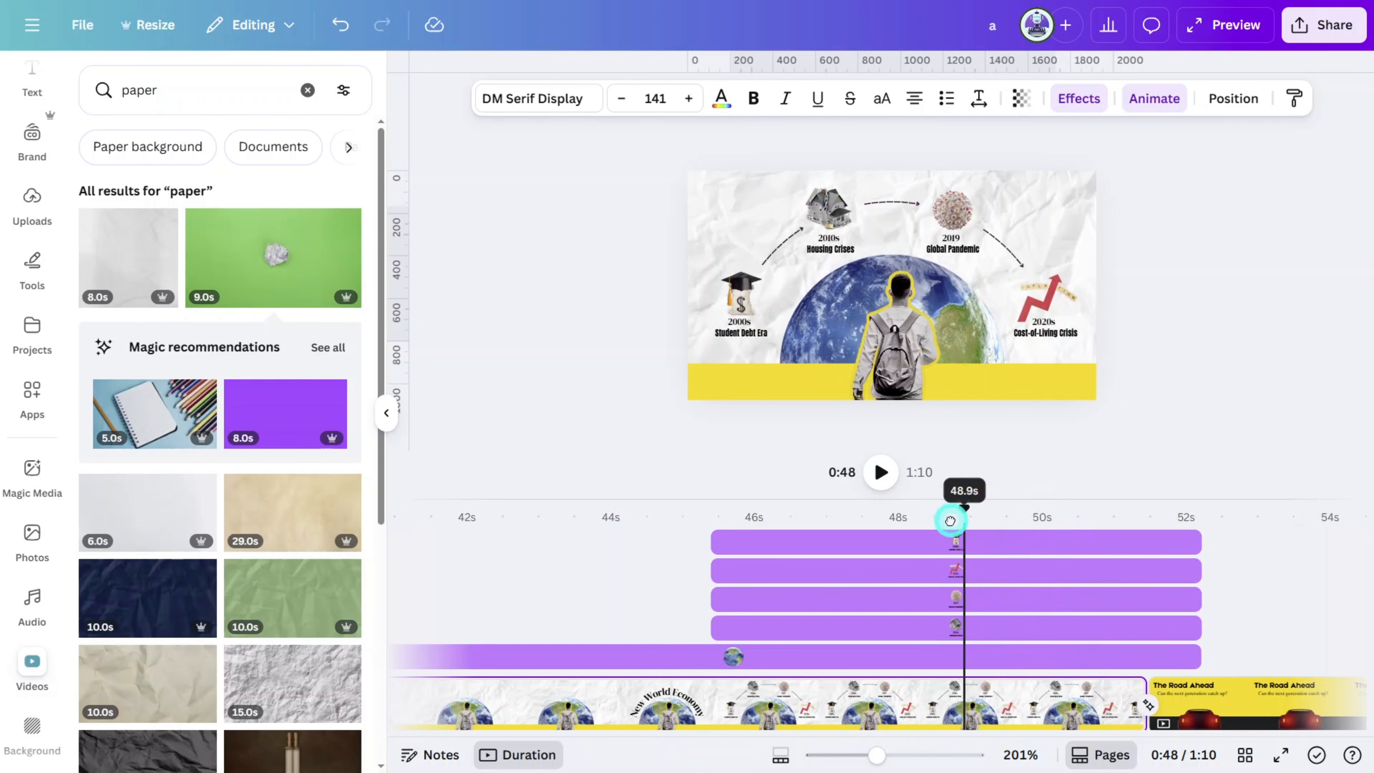
drag(950, 521, 1231, 509)
click(923, 345)
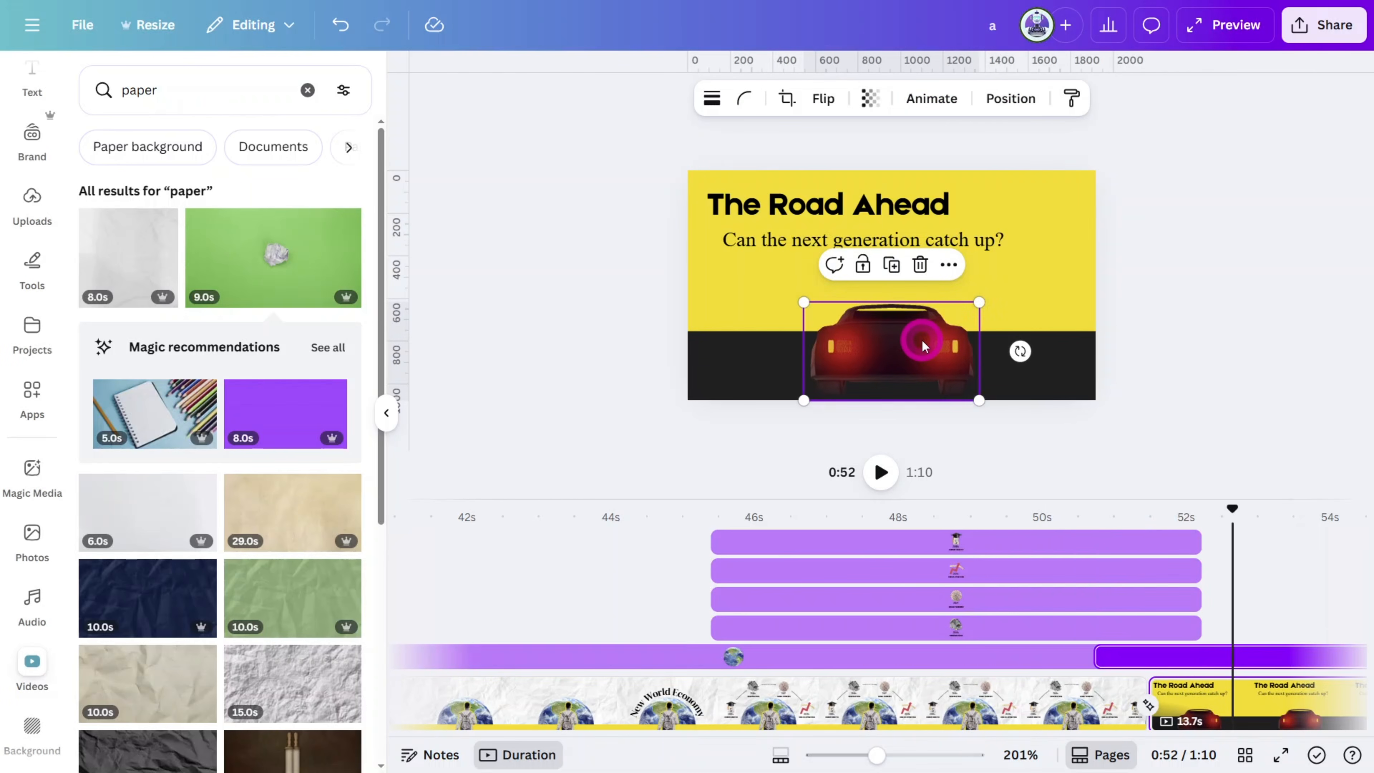
click(1033, 705)
key(ctrl+v)
Step: Trim the pasted car's timing so it starts at about 50.5 seconds, where the backpack man group ends
scroll(541, 568, left, 7)
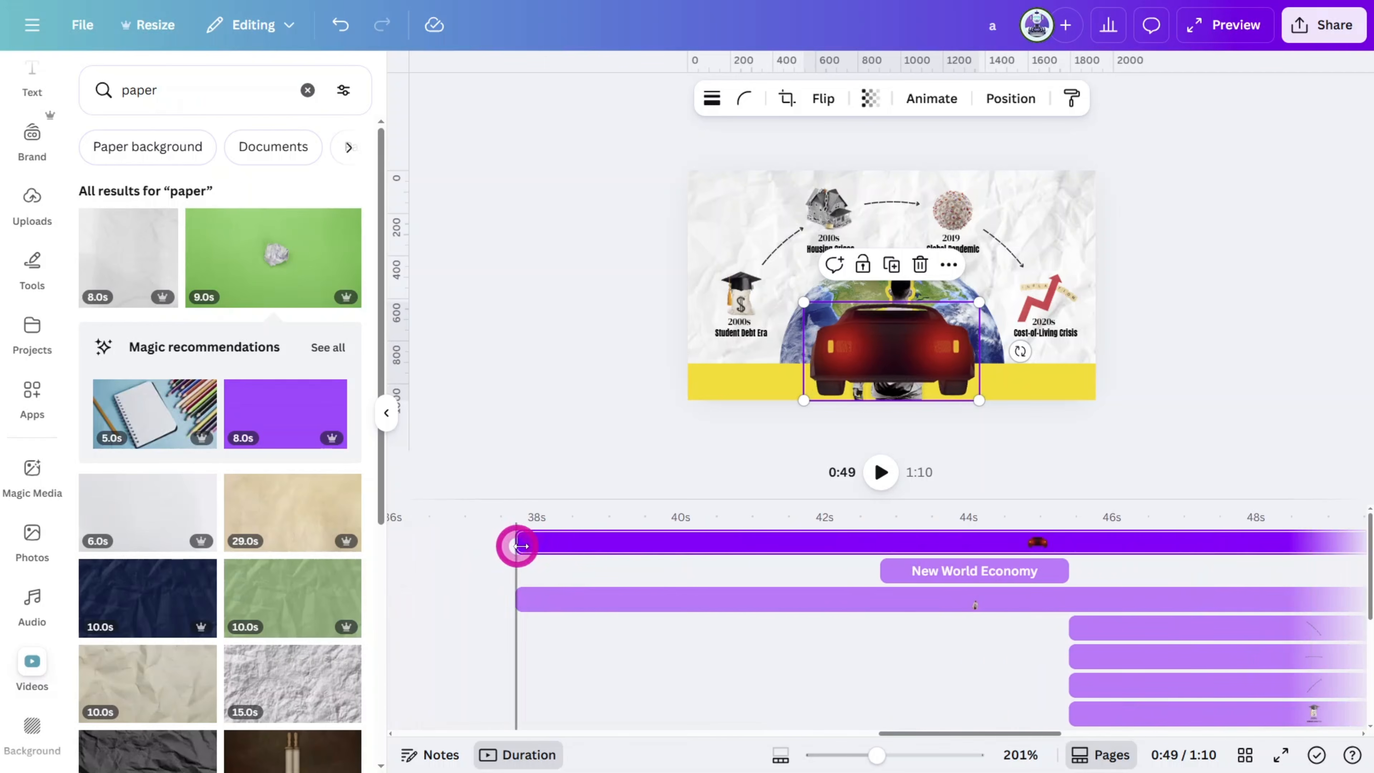
drag(516, 544, 1327, 539)
scroll(1267, 552, right, 6)
scroll(1055, 536, down, 2)
scroll(1017, 544, up, 2)
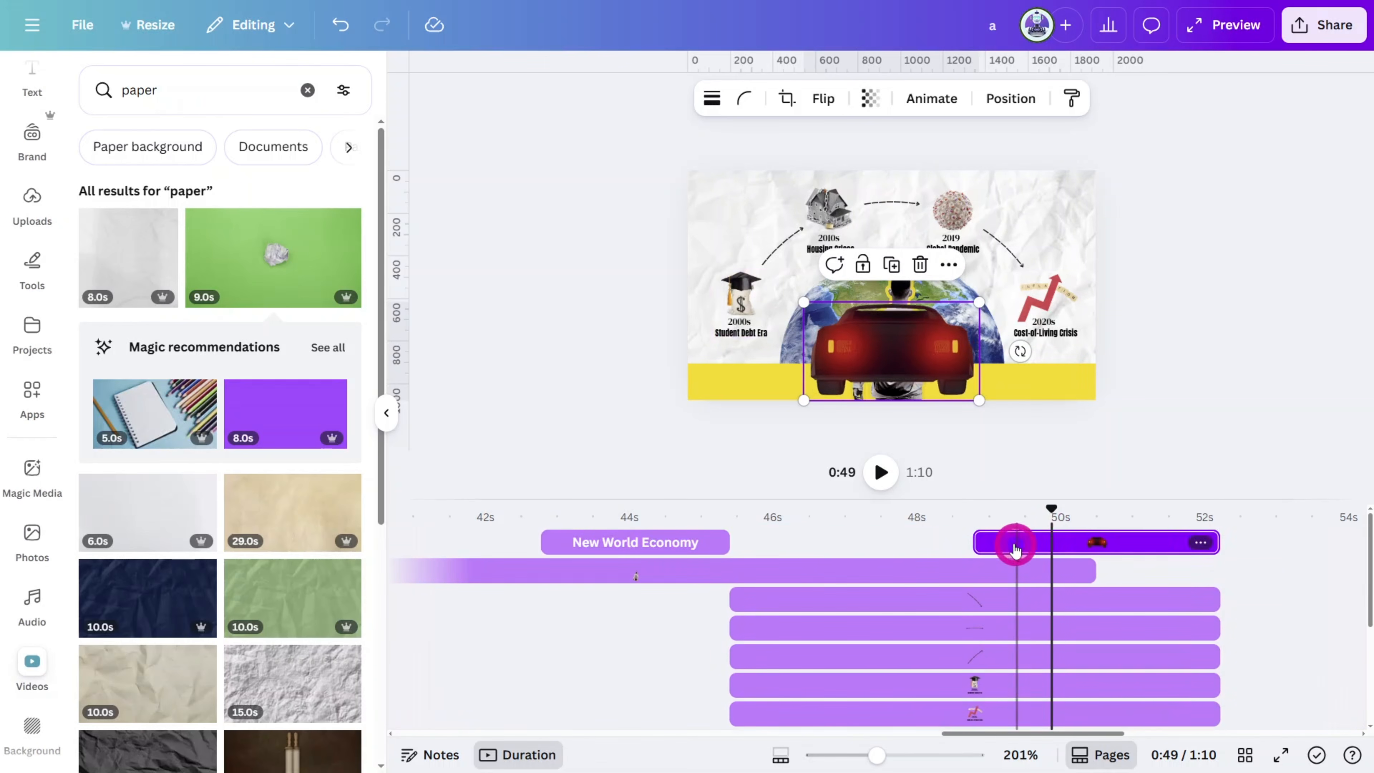
drag(978, 543, 1100, 543)
Step: Apply the Baseline animation to the pasted car, on enter only, and scrub through its entrance
click(932, 98)
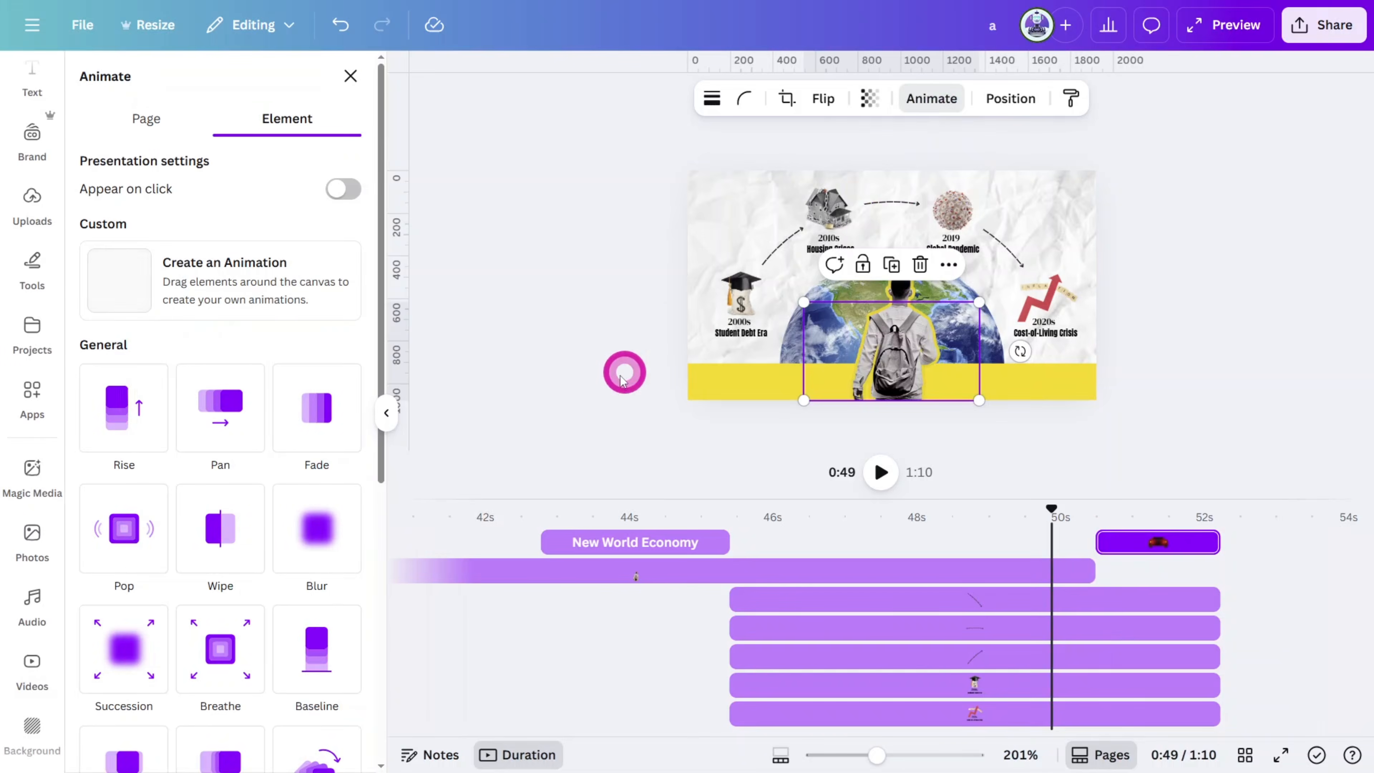
click(334, 643)
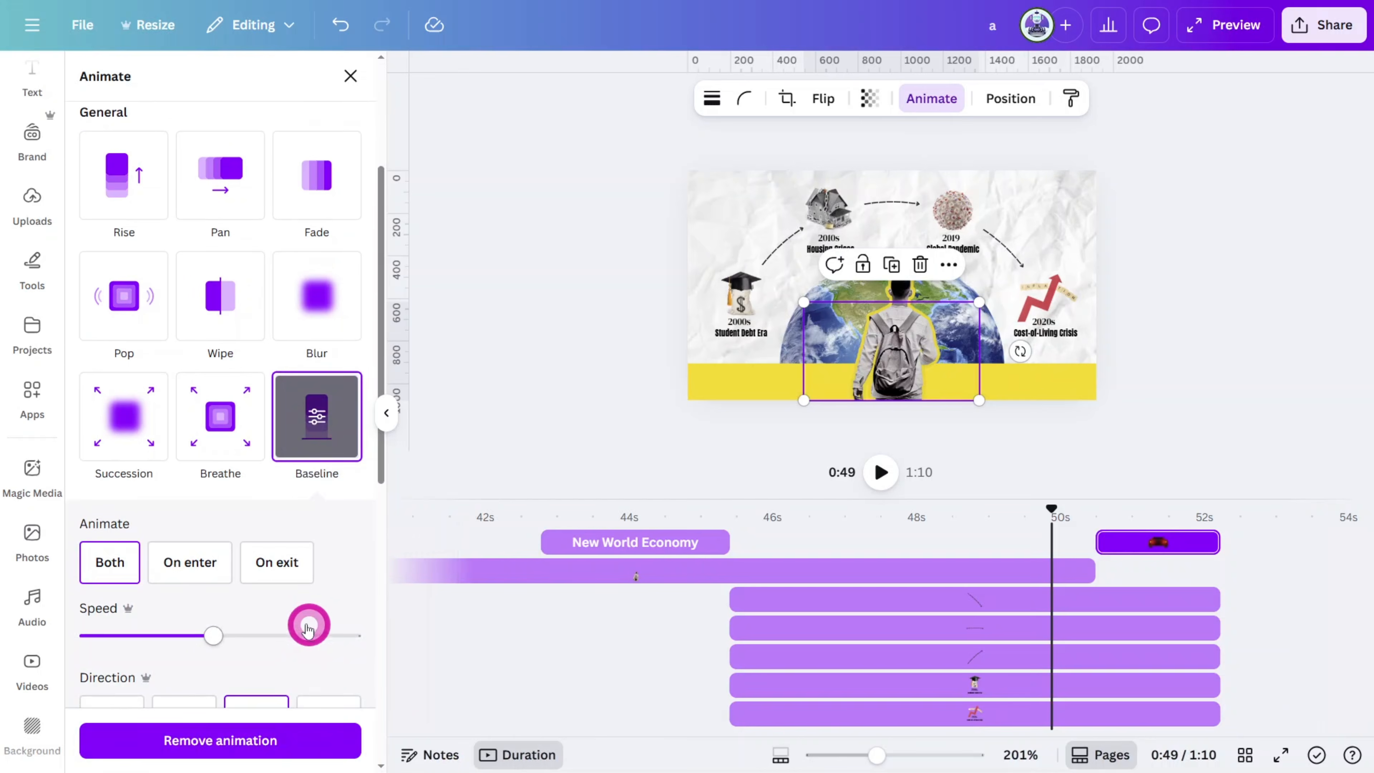
click(190, 563)
click(1049, 529)
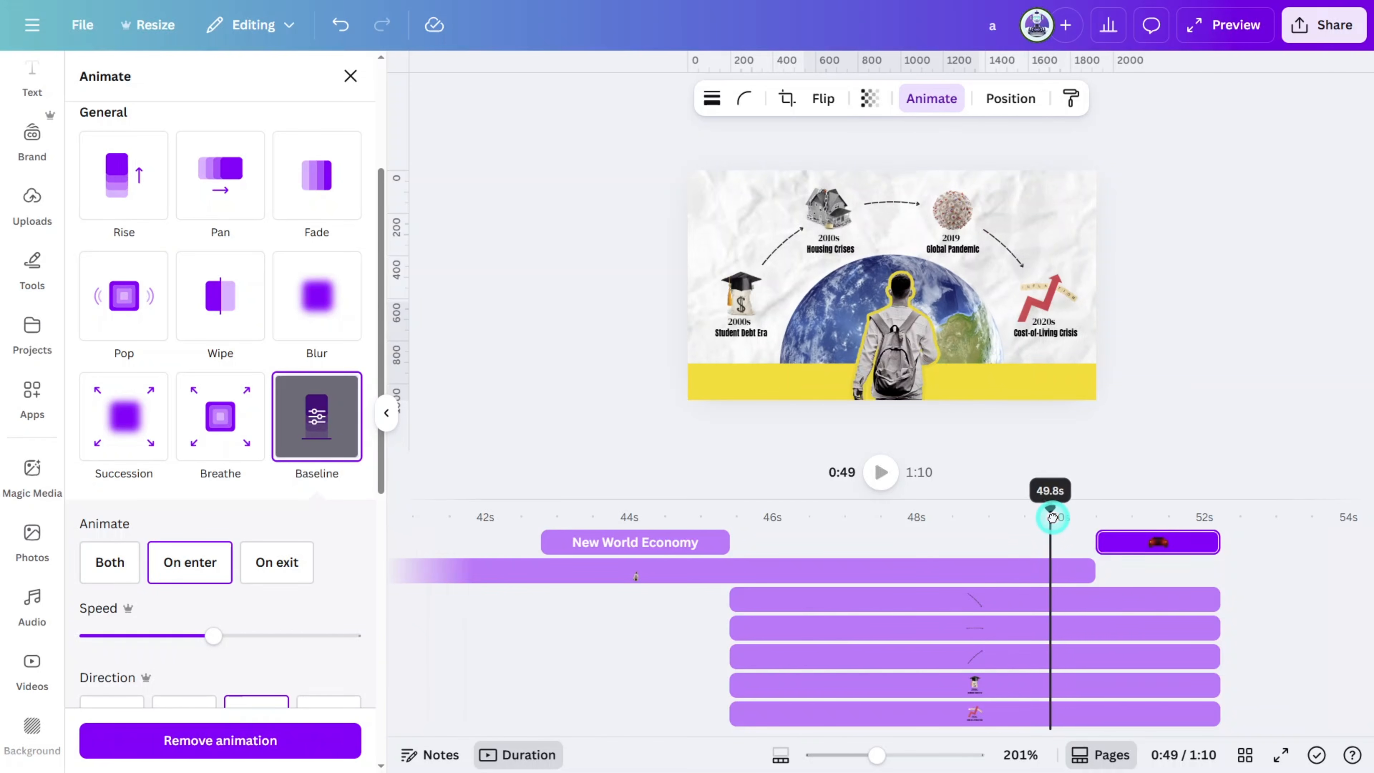
drag(1053, 519, 1114, 528)
Step: Apply the Shift animation to the "The Road Ahead" title with the Character writing style
click(985, 101)
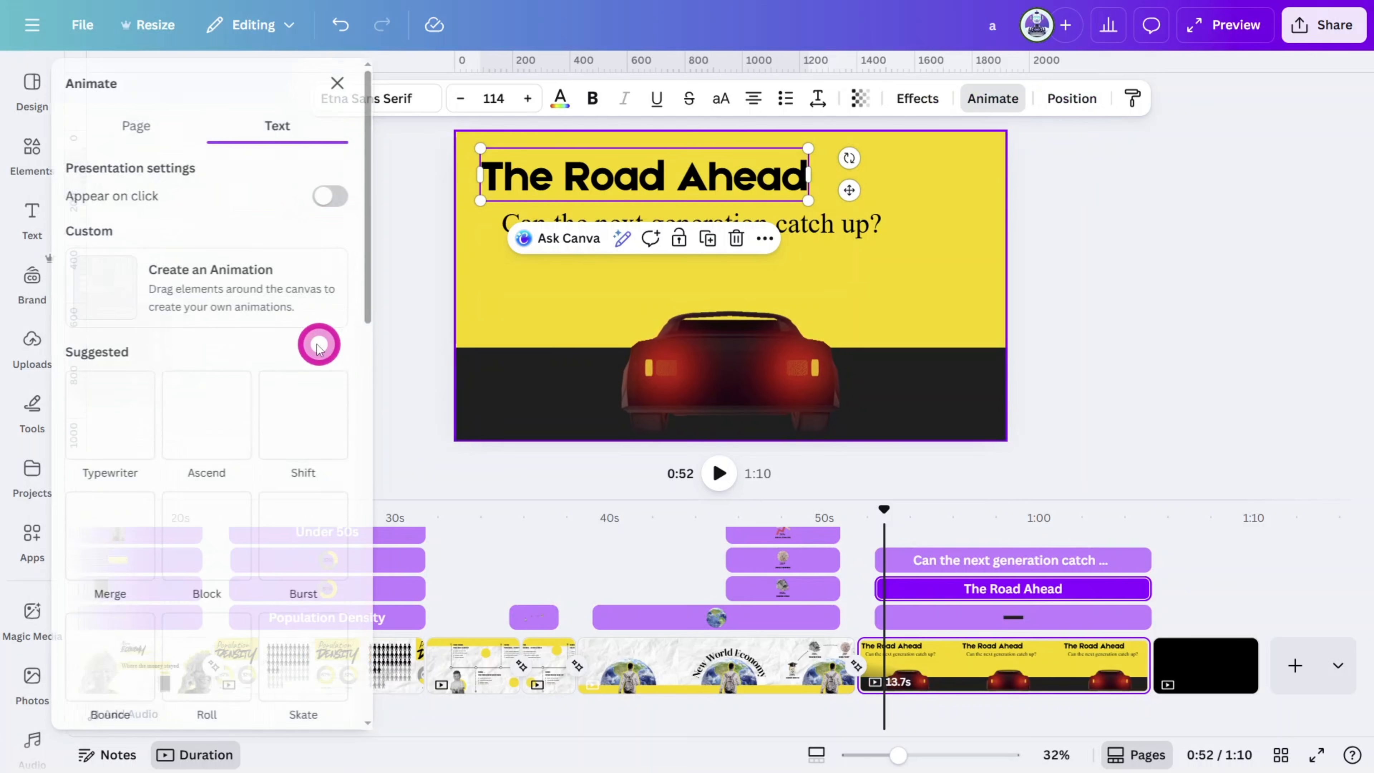
click(269, 346)
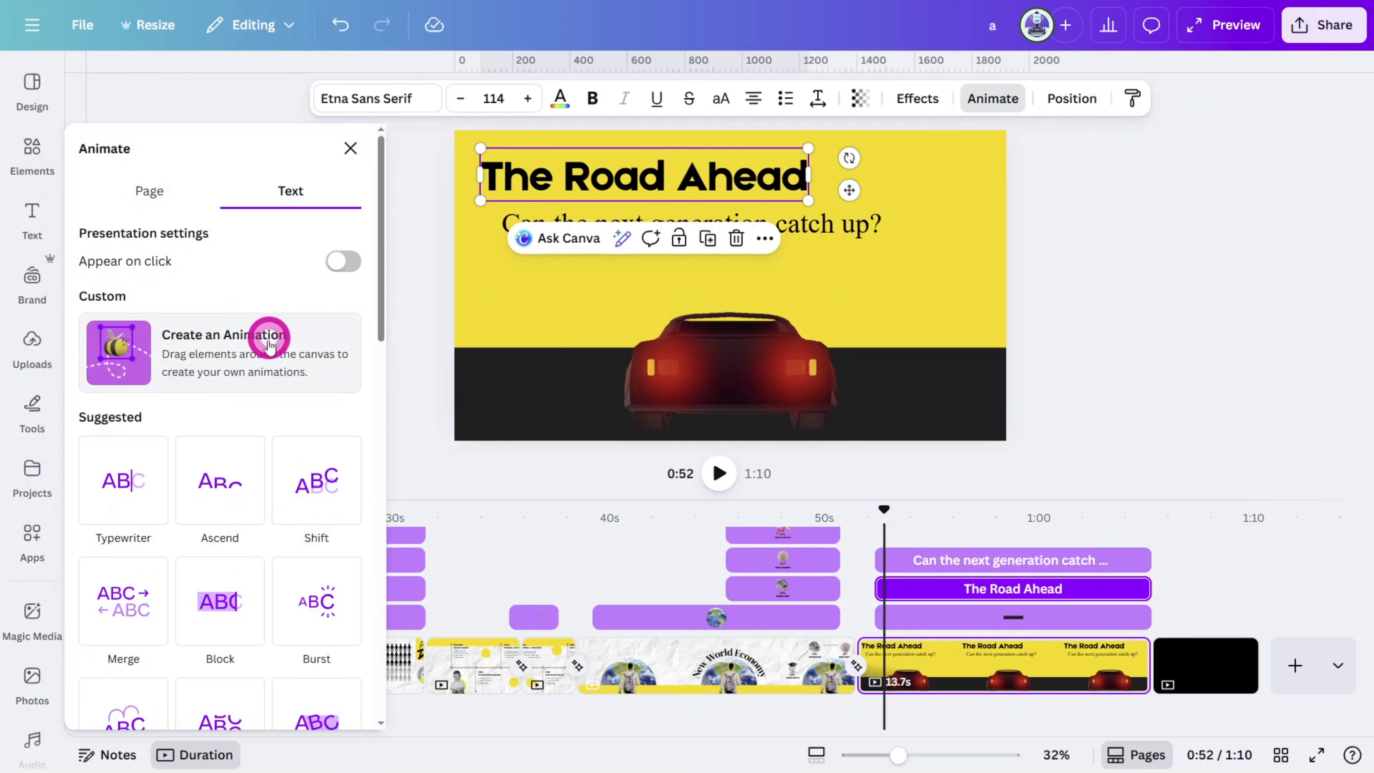
click(338, 478)
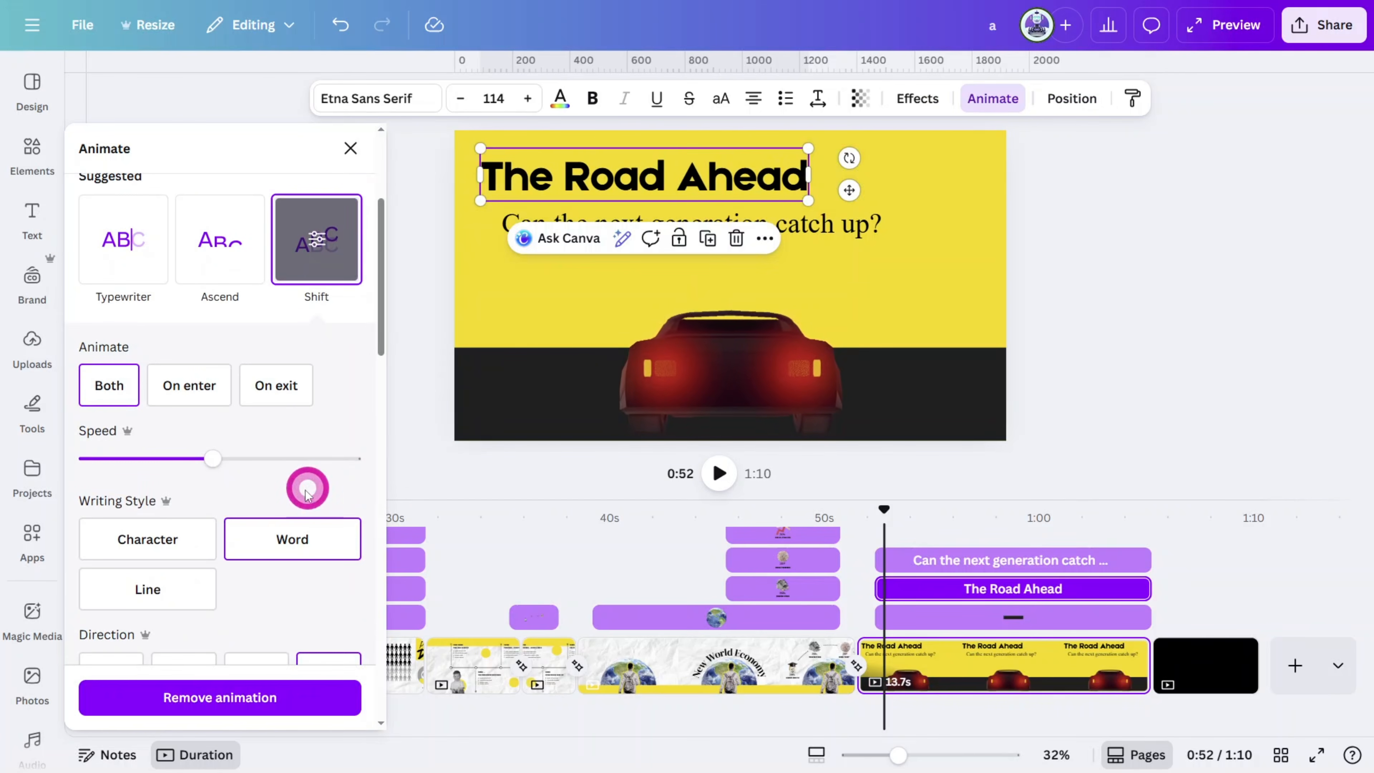
click(182, 544)
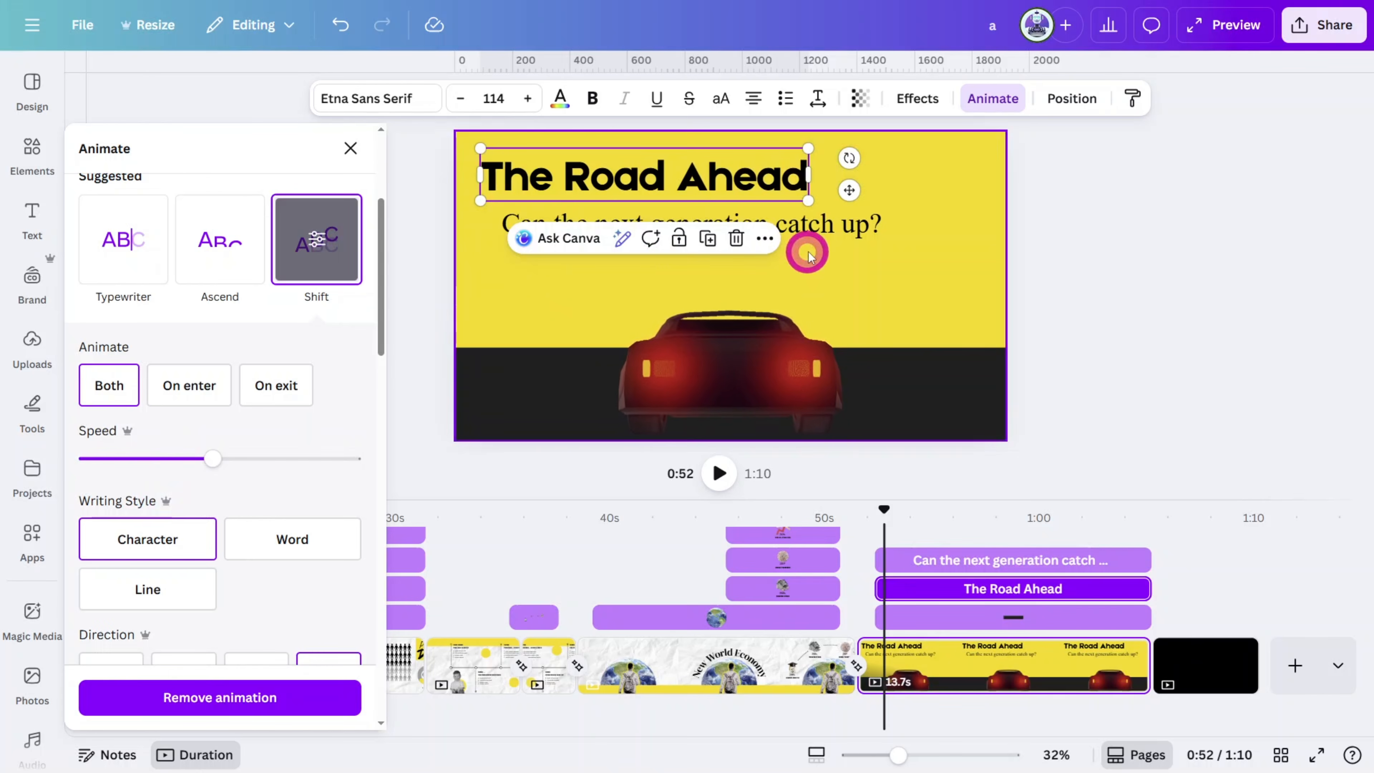
Step: Apply the Shift animation to the "Can the next generation catch up?" subtitle, on enter only
click(812, 230)
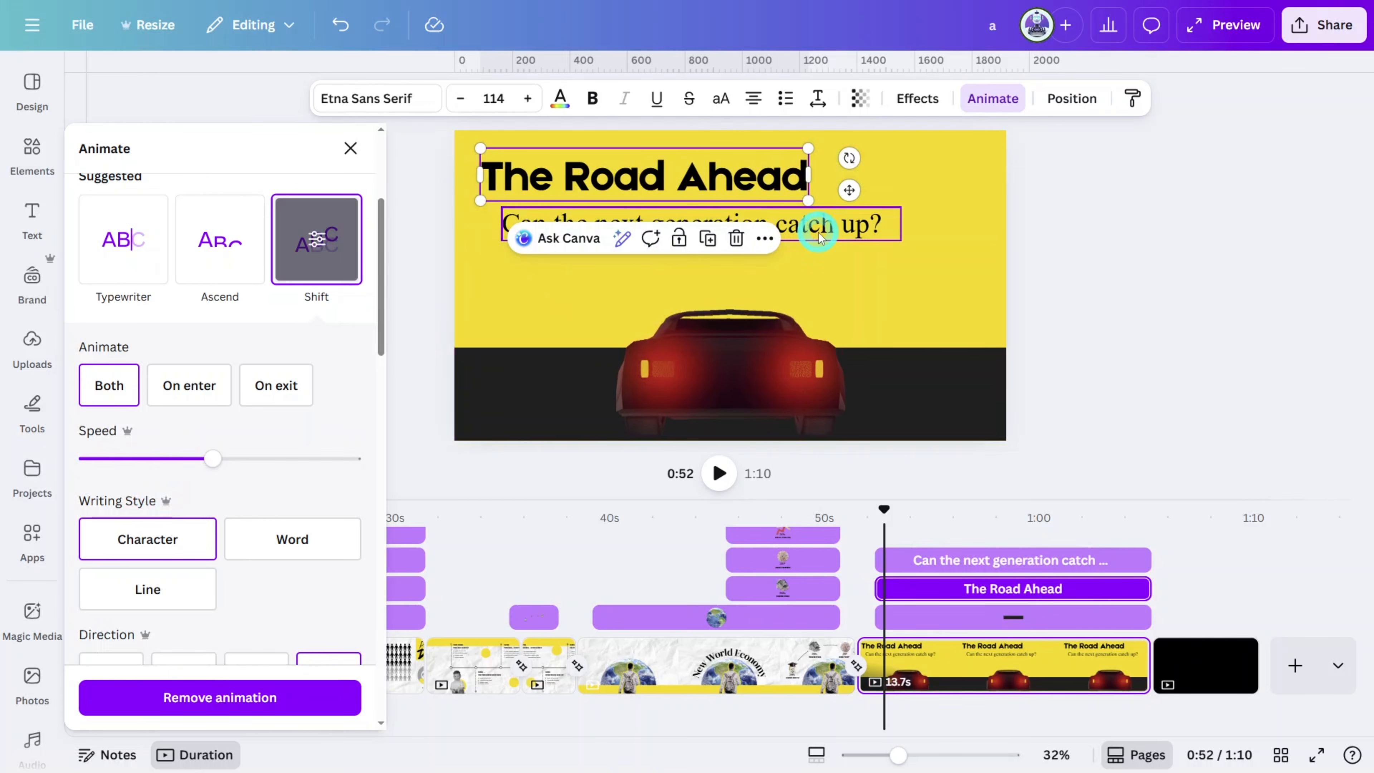
click(316, 270)
click(209, 384)
Step: Place large text reading "Miles" on one side of the car and a duplicate reading "Behind" on the other
click(870, 303)
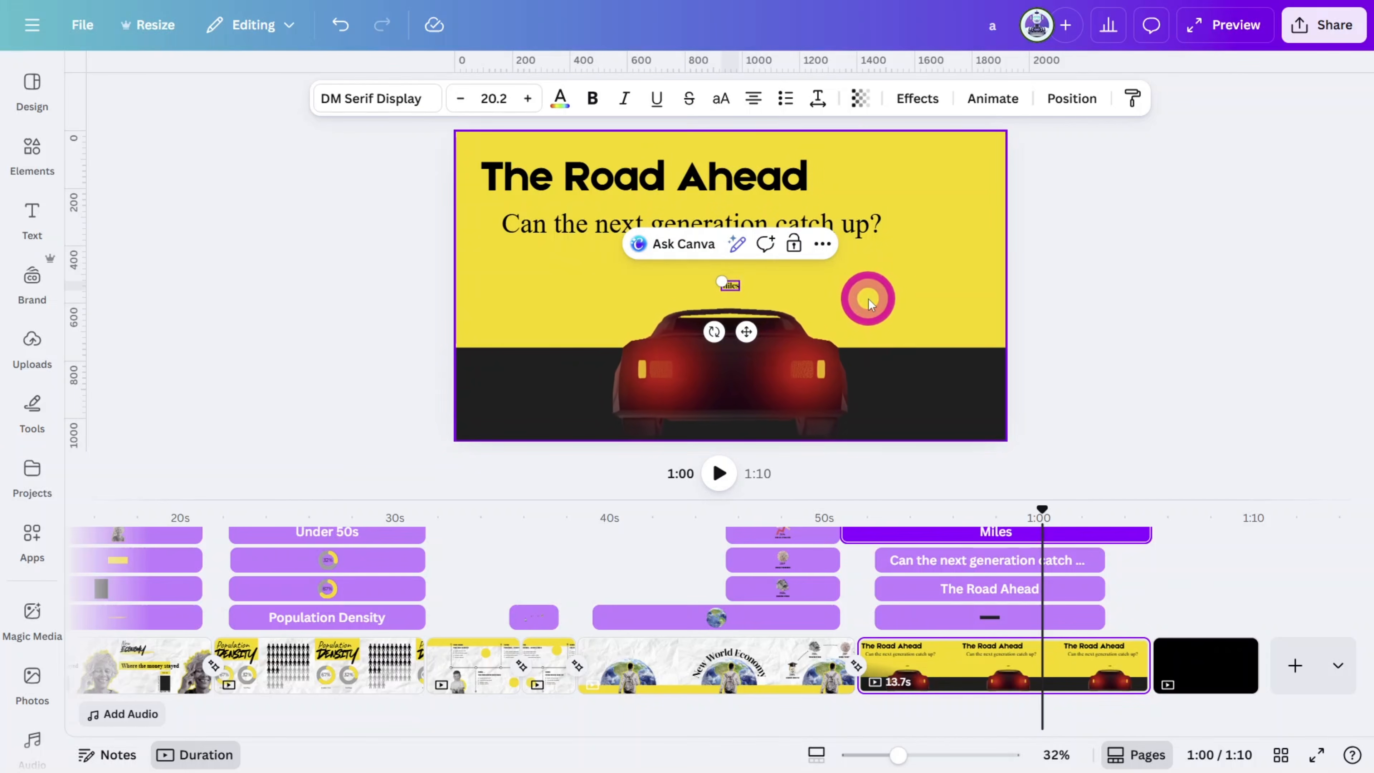
key(ctrl+z)
click(1055, 399)
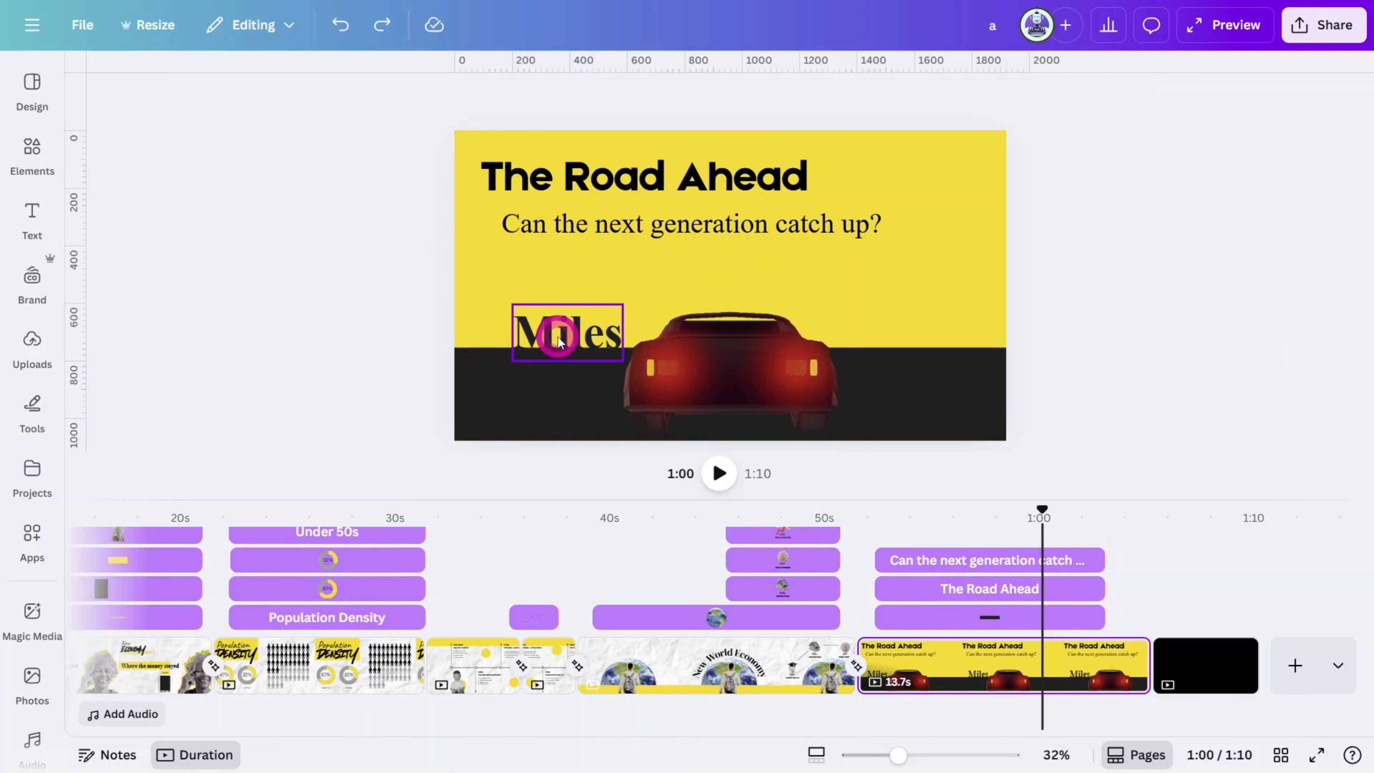
drag(559, 340, 865, 340)
double_click(877, 333)
text(Behind)
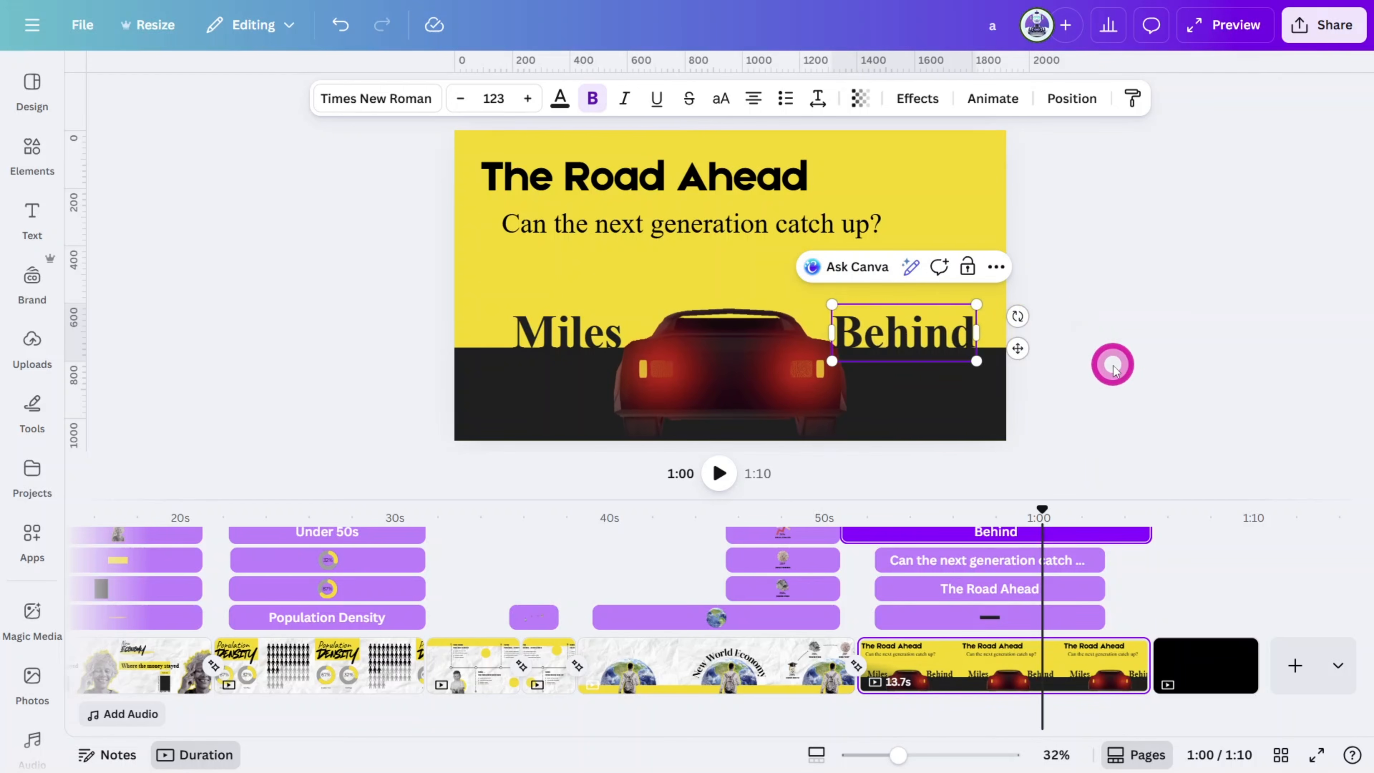
click(1113, 368)
Step: Set the "Miles" and "Behind" texts to the DM Serif Display font and reduce their size to 104
click(836, 347)
shift+click(568, 333)
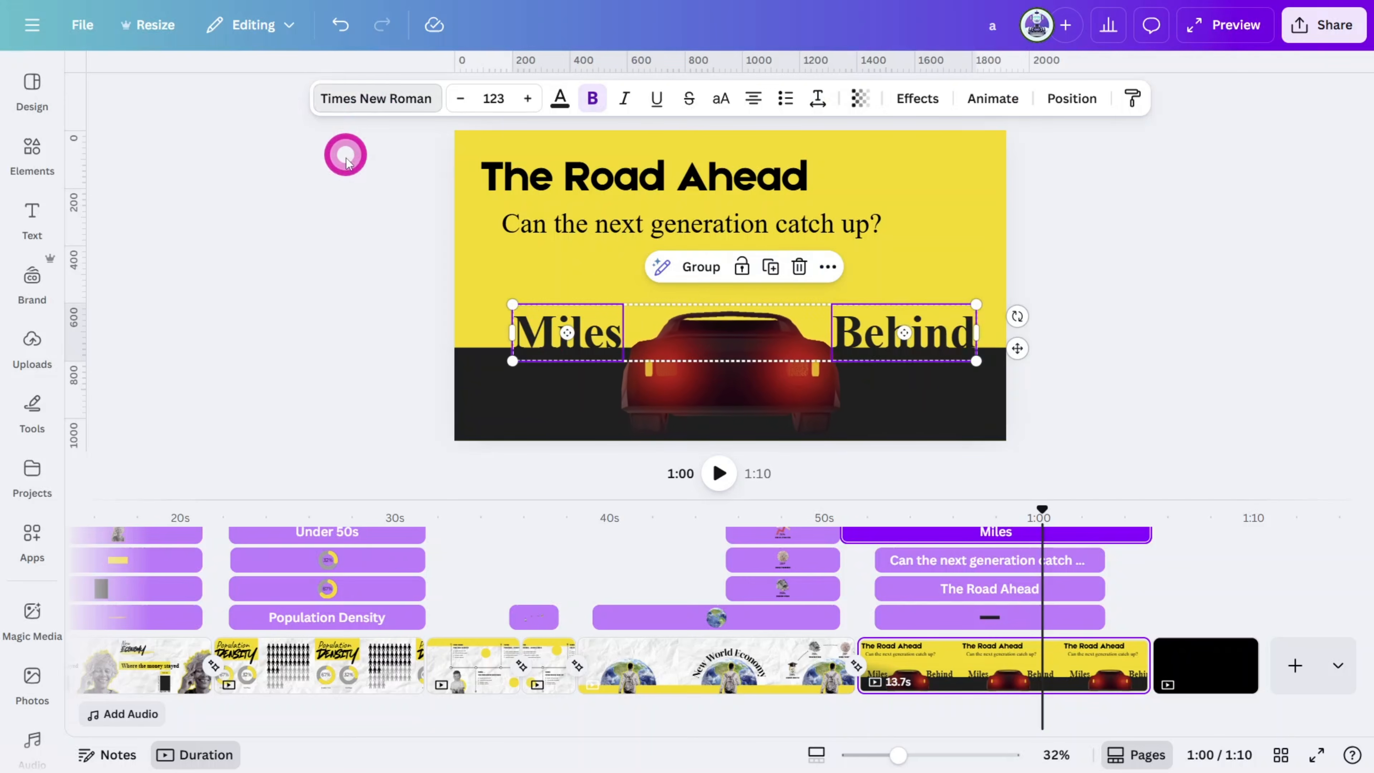
click(374, 98)
click(190, 428)
click(1132, 317)
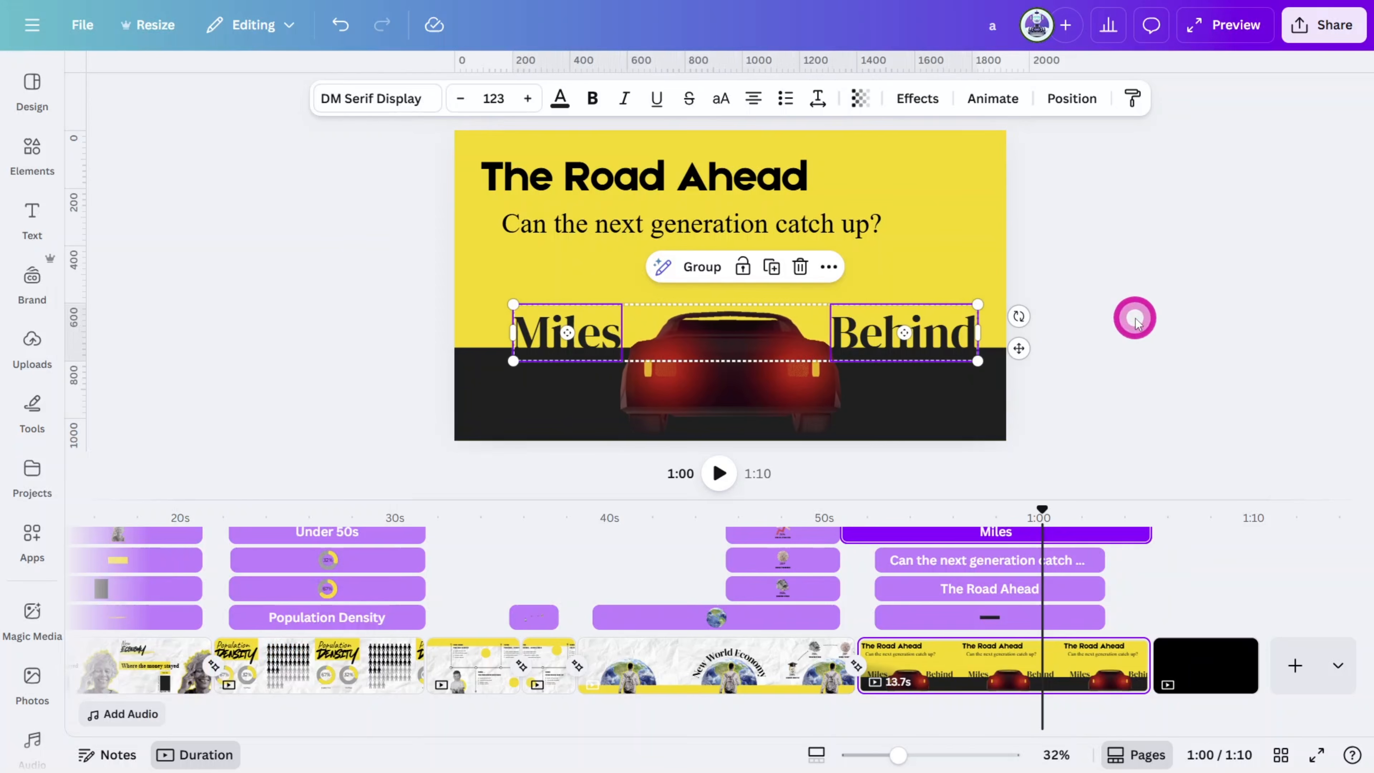
click(852, 329)
shift+click(568, 332)
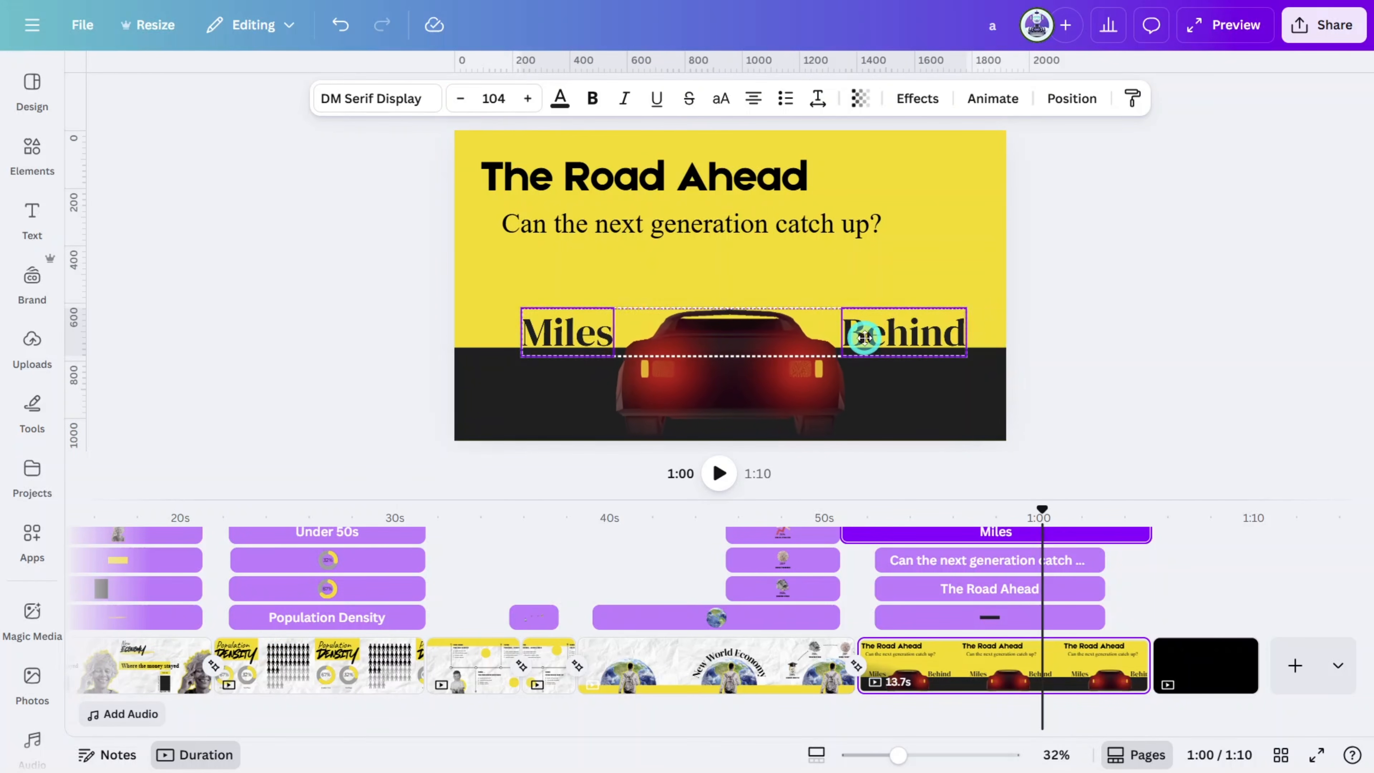
Step: Duplicate the "The Road Ahead" page and delete the title and subtitle from the copy
click(1248, 389)
click(1136, 652)
click(1221, 219)
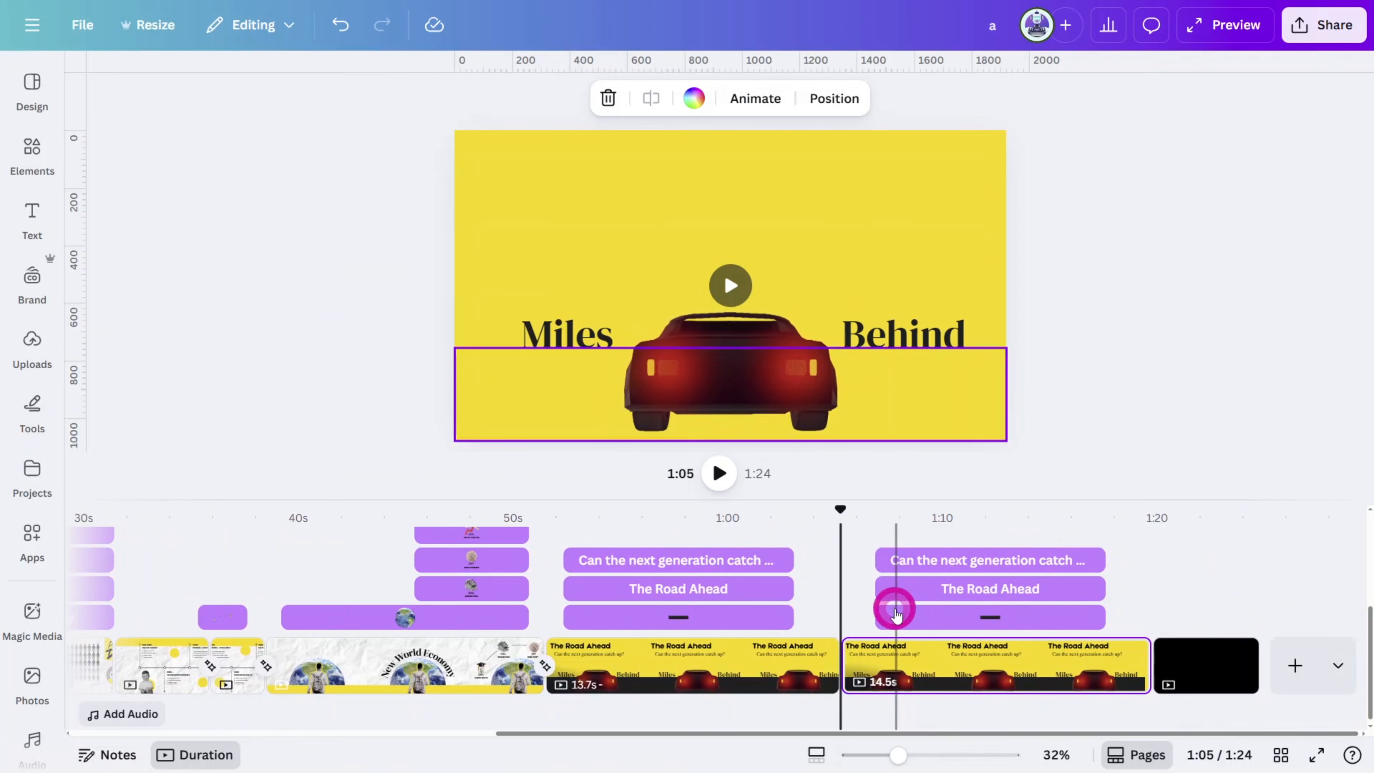
click(896, 594)
key(Delete)
click(929, 596)
key(Delete)
Step: Extend the black road shape's timing across the full length of the duplicated page
click(908, 617)
drag(880, 617, 730, 628)
click(1098, 618)
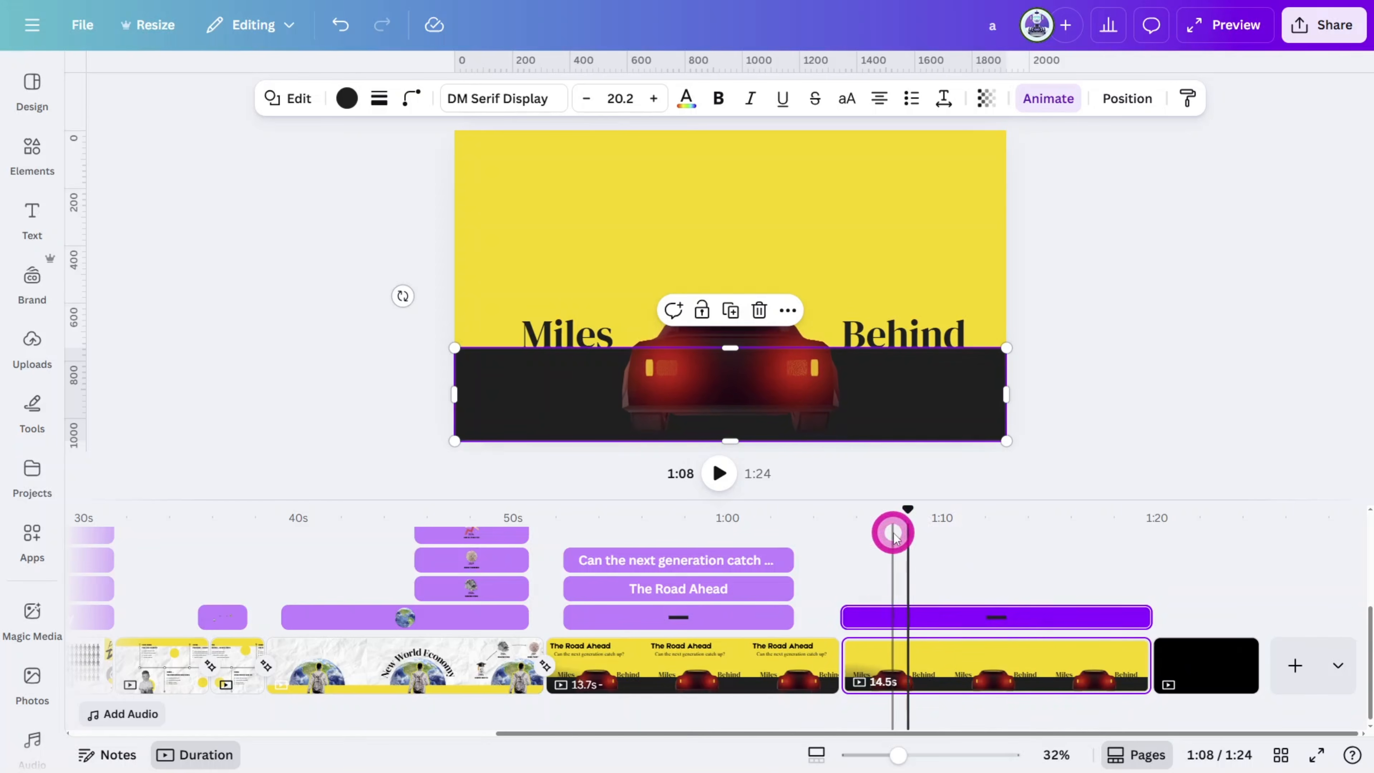
Step: Extend the "Miles" and "Behind" texts' timing across the full length of the duplicated road page
click(839, 605)
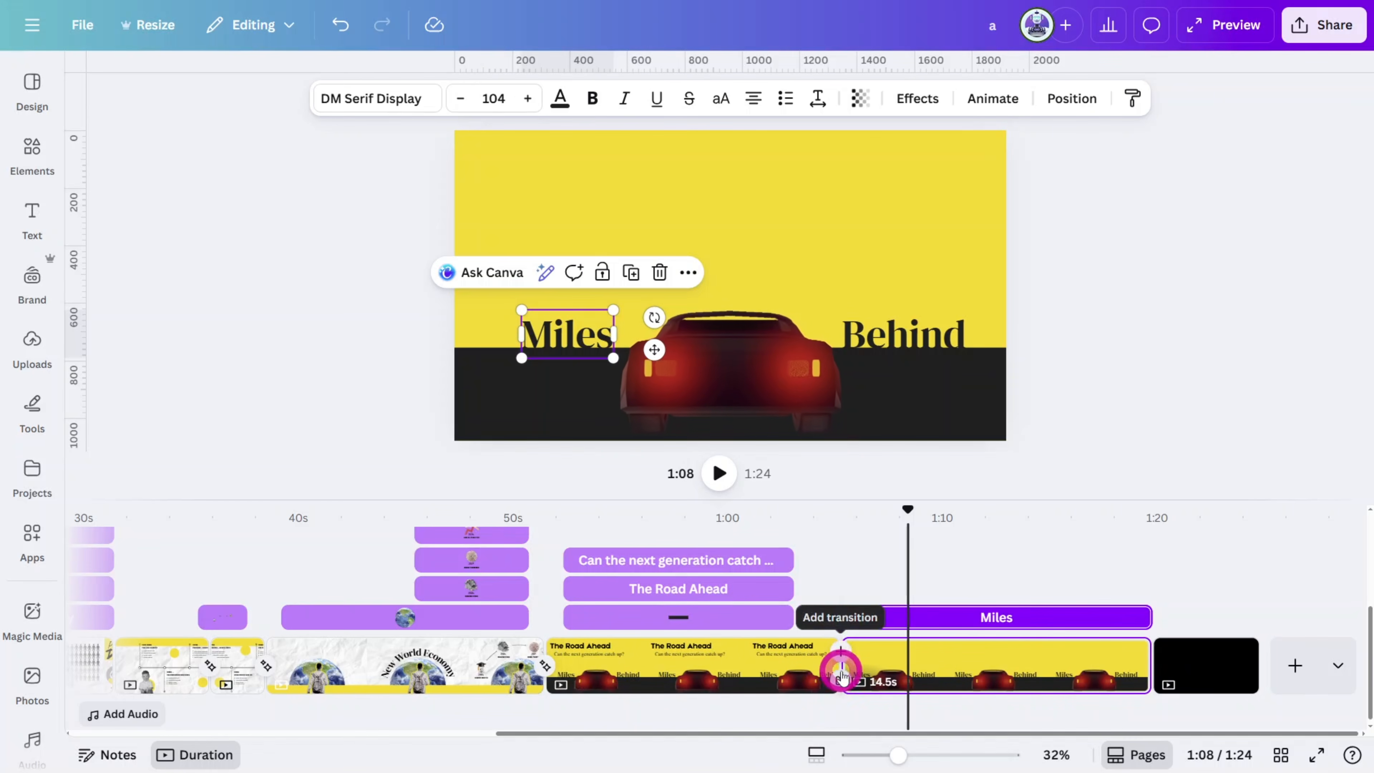
click(840, 671)
click(849, 609)
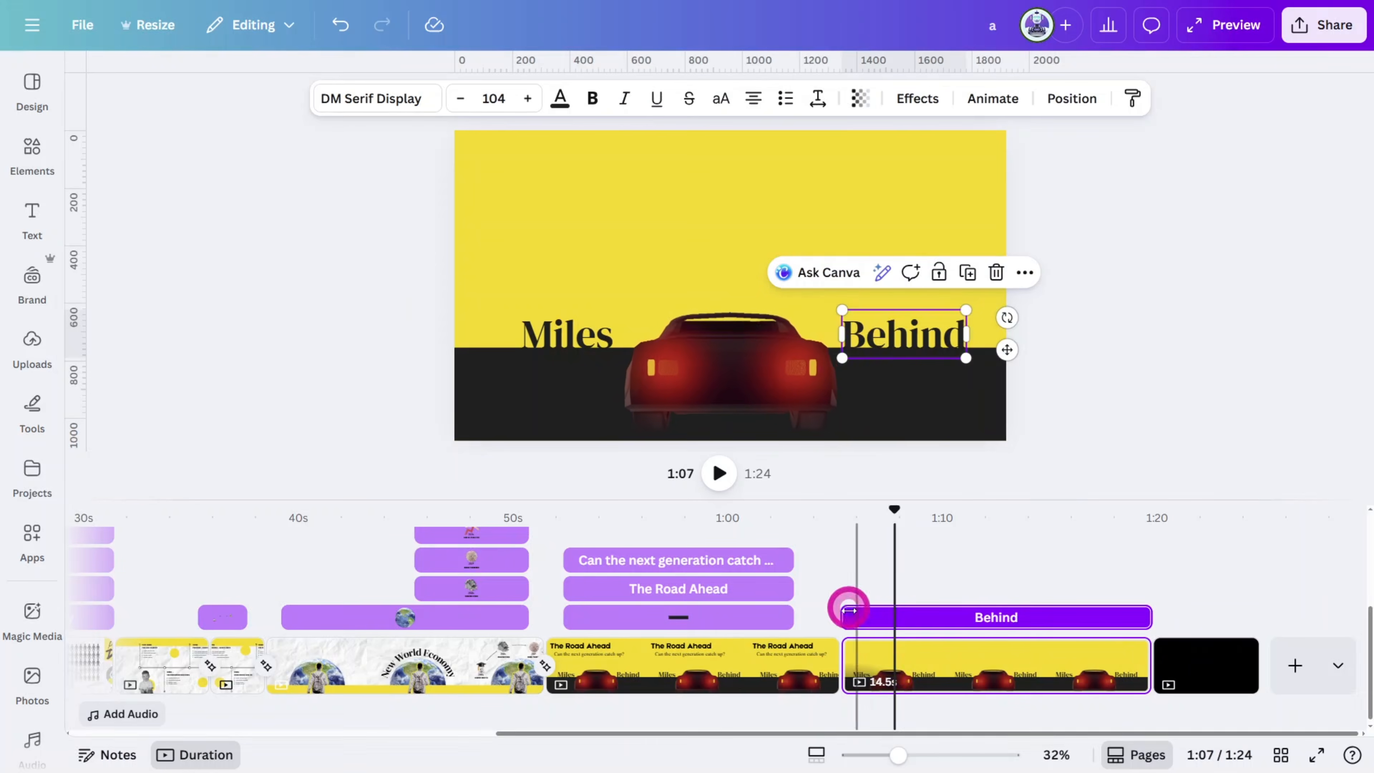
click(842, 617)
Step: Shrink the duplicated page's car to a tiny size on the horizon and add a 4.7-second Match & Move transition between the road pages
click(779, 405)
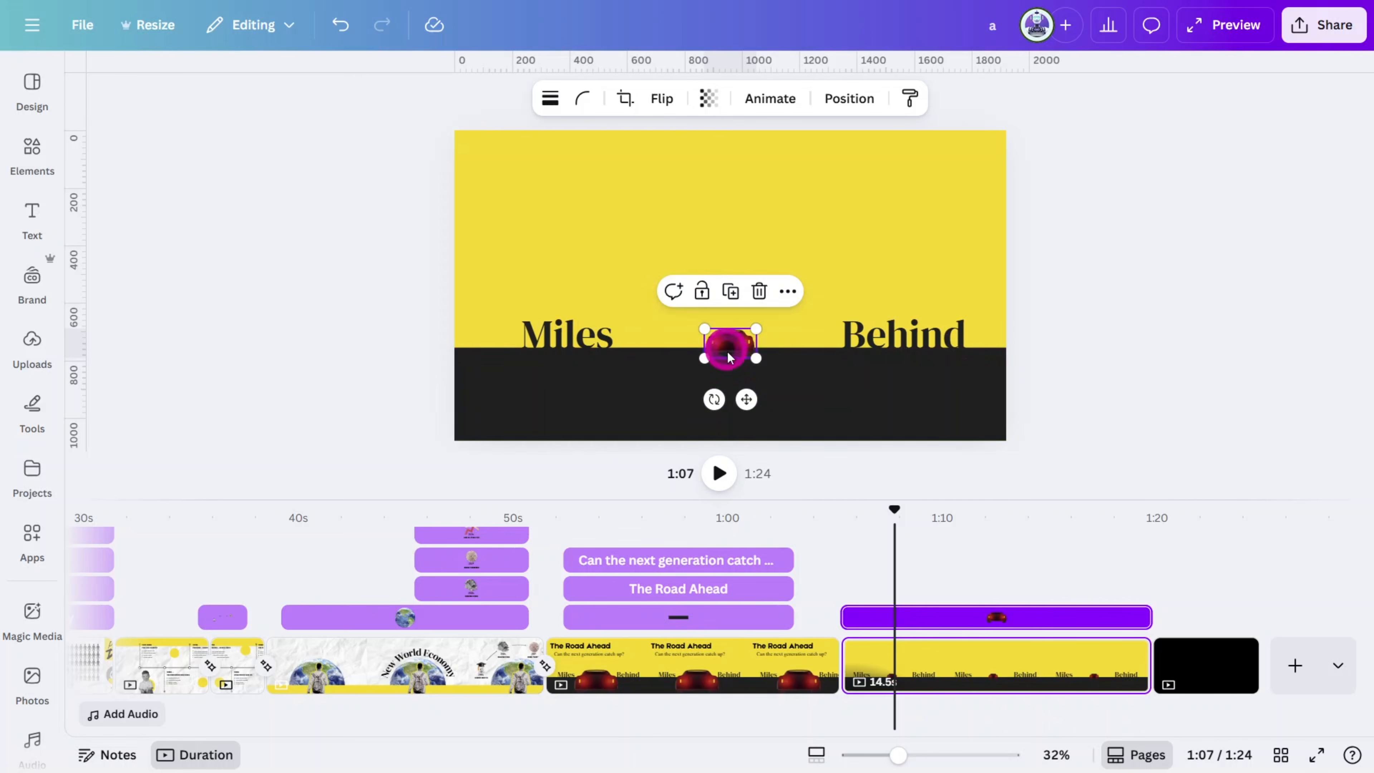
click(1169, 448)
click(839, 684)
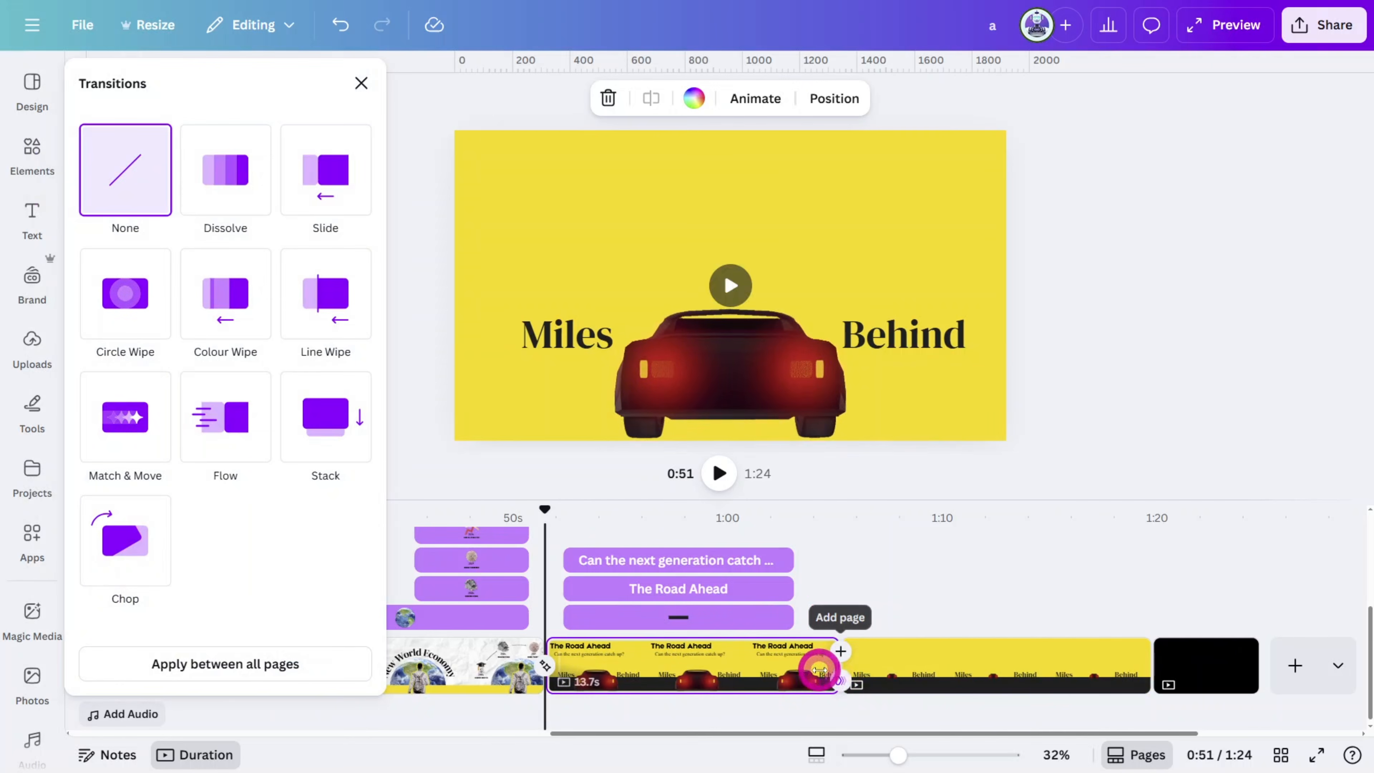
click(144, 433)
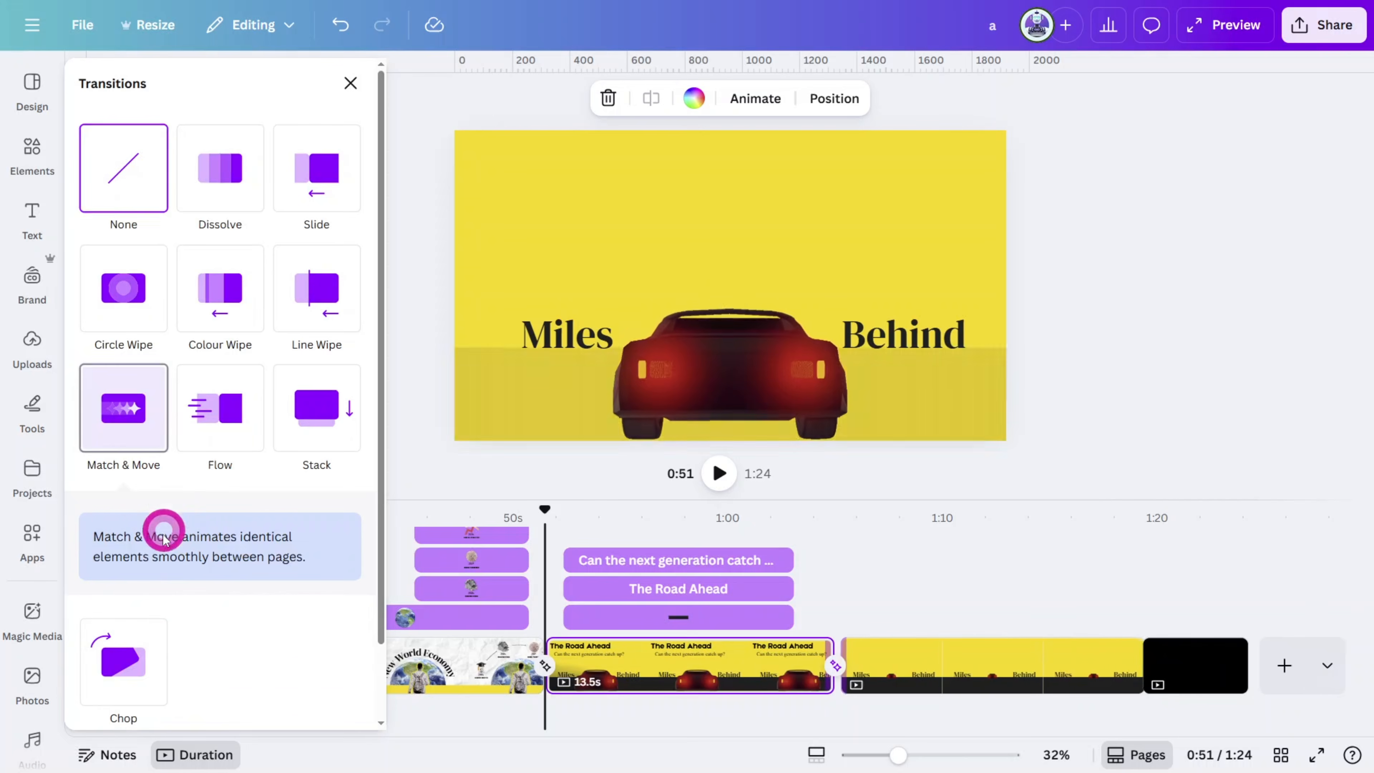
drag(219, 541, 297, 543)
Step: Shorten the timing of the "The Road Ahead" title and its subtitle to end at about 1:00, before the transition
click(813, 512)
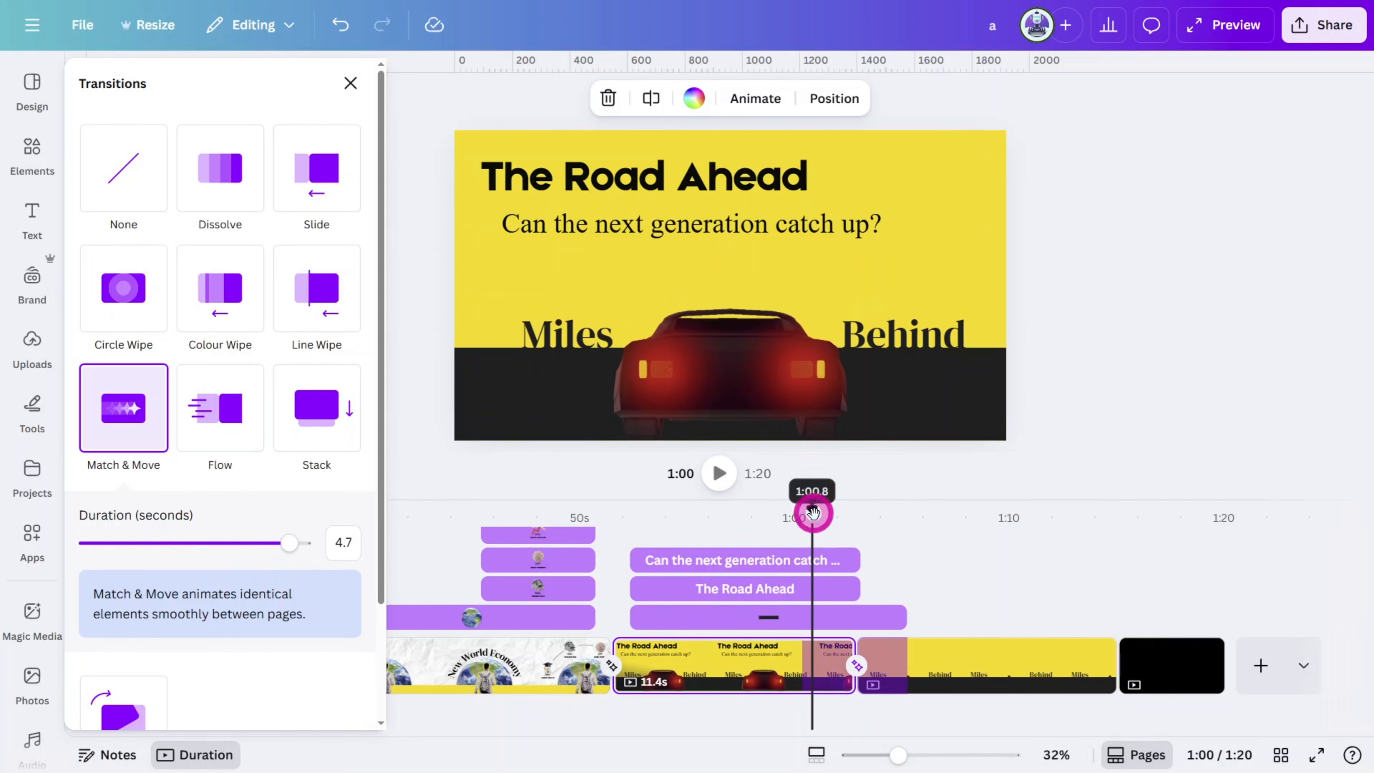
drag(860, 562, 828, 559)
key(ctrl+z)
click(895, 562)
drag(893, 589, 827, 589)
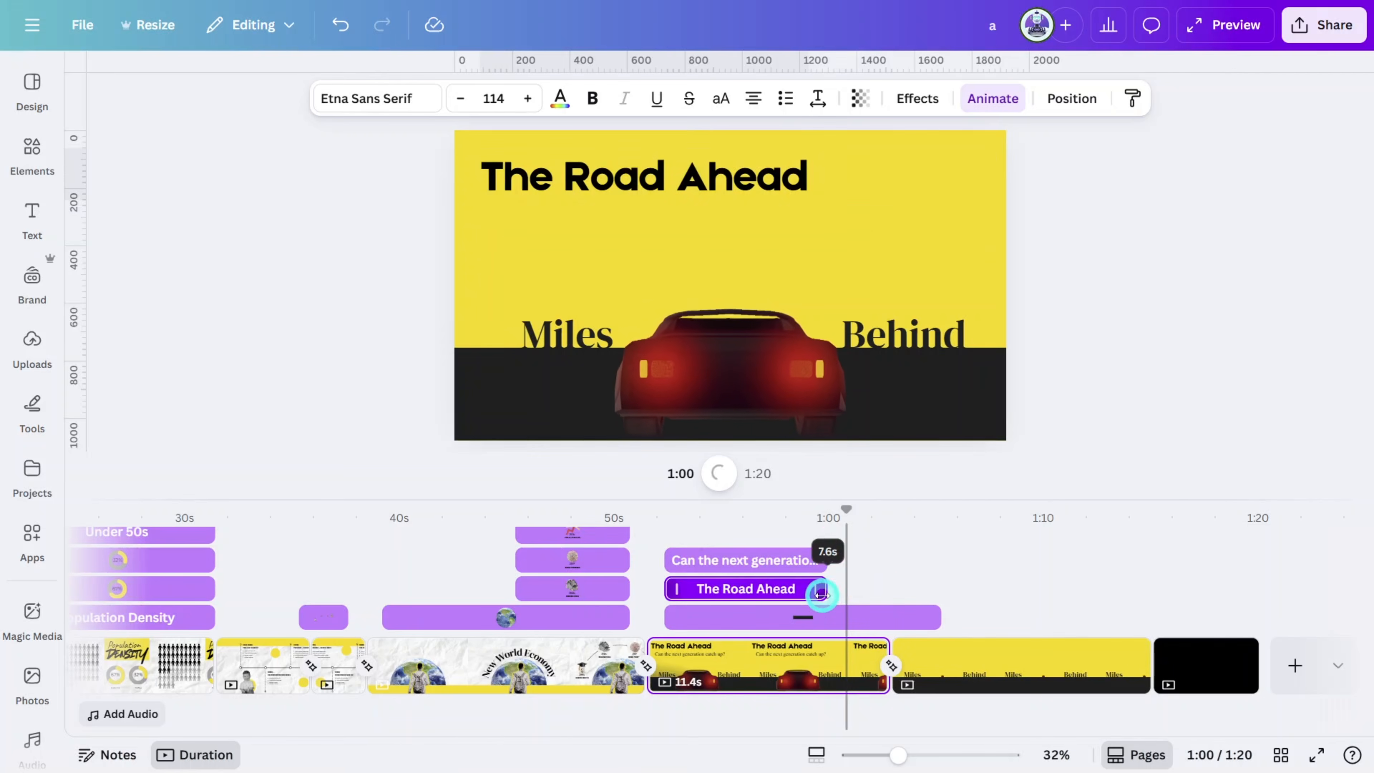
mouse_move(845, 509)
mouse_down()
mouse_move(771, 525)
mouse_move(853, 531)
mouse_up()
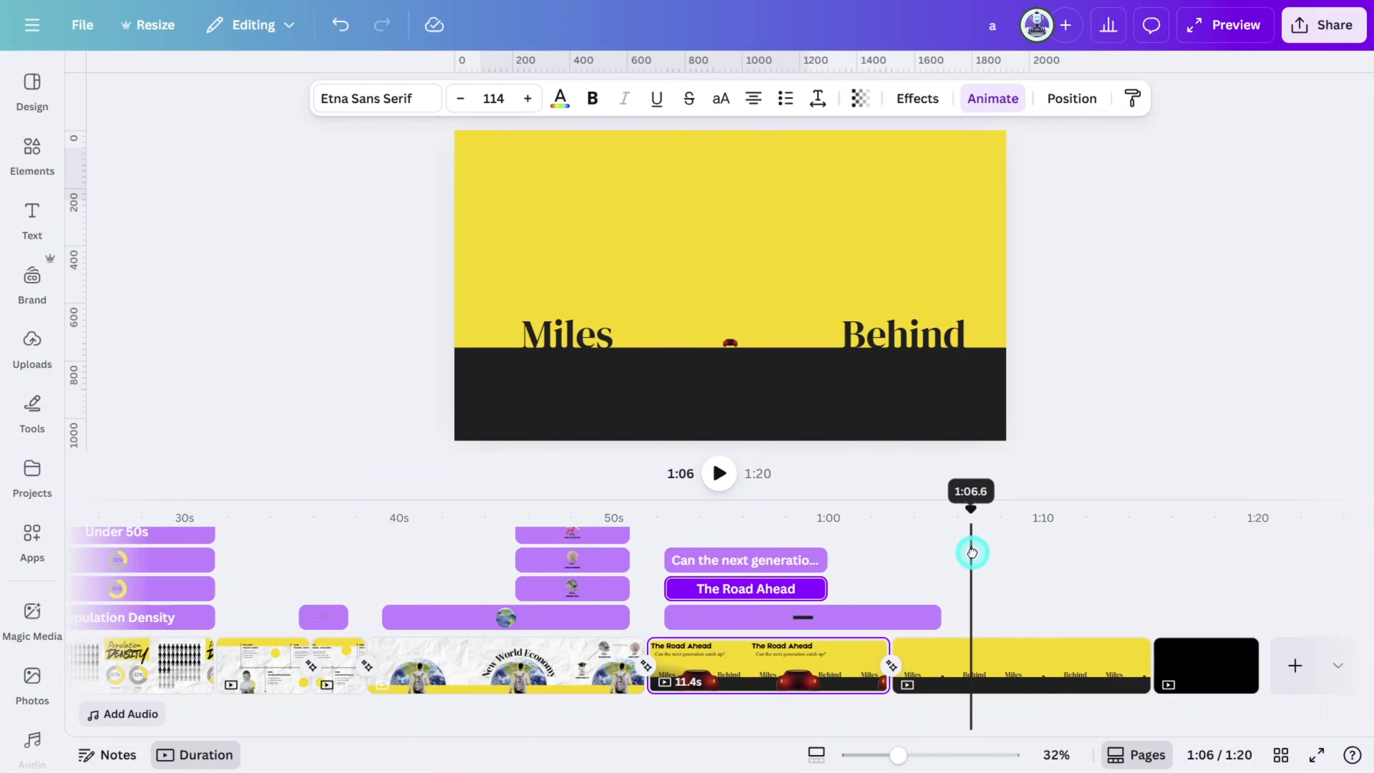
click(1034, 561)
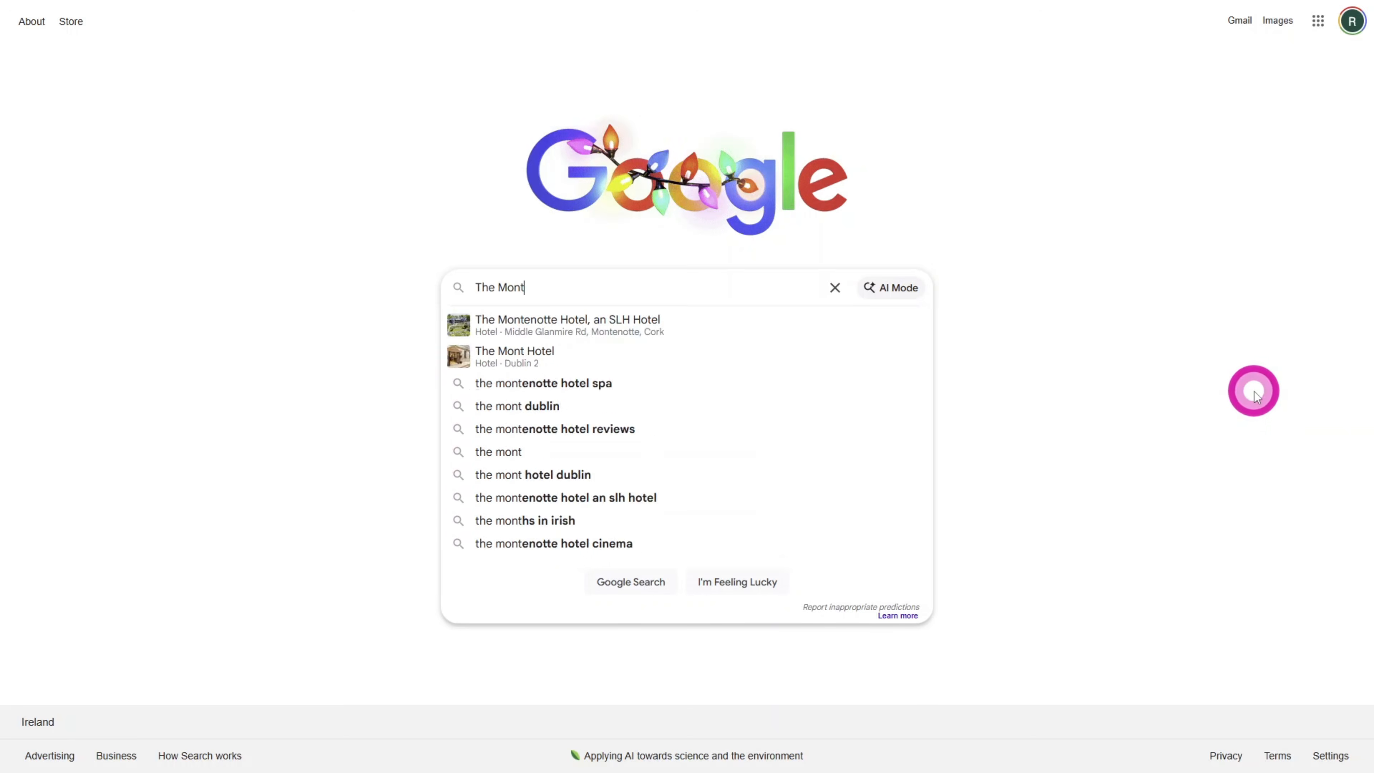
Step: Search Google Images for "The Monty Python Foot" and preview foot pictures from the results
text(Python Foot)
key(Return)
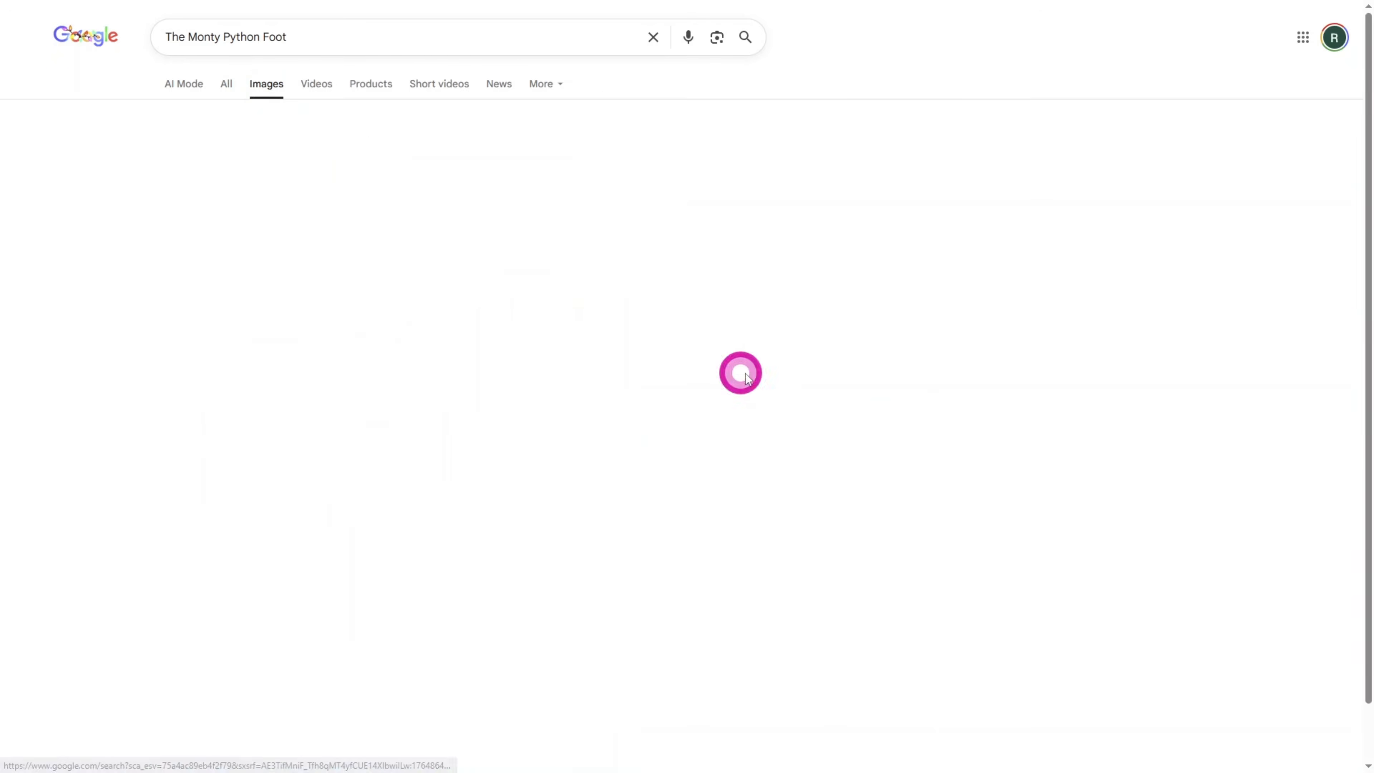
scroll(1014, 266, down, 8)
click(435, 394)
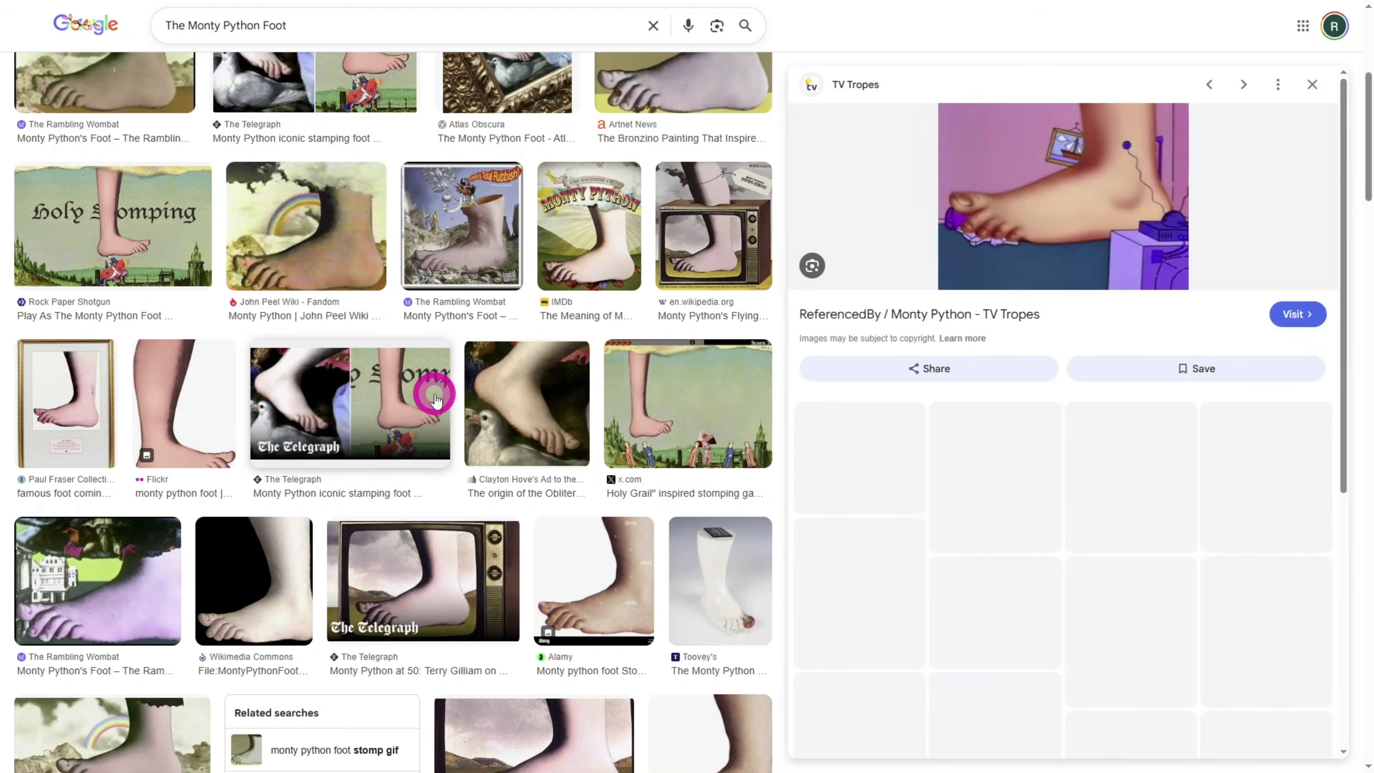
scroll(436, 394, down, 6)
click(284, 425)
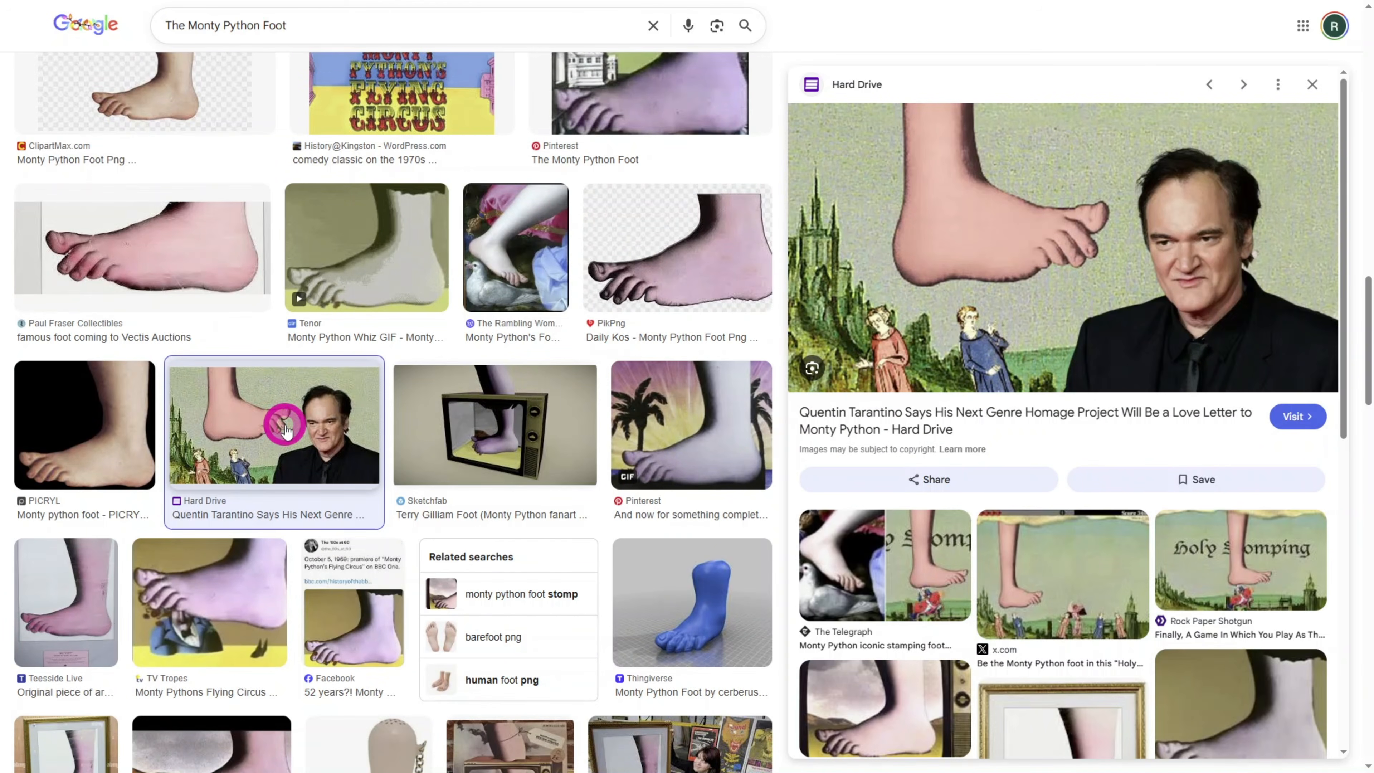
Step: In Canva, give the "DEBT" foot group a downward Baseline animation and delay its start on the timeline
click(756, 342)
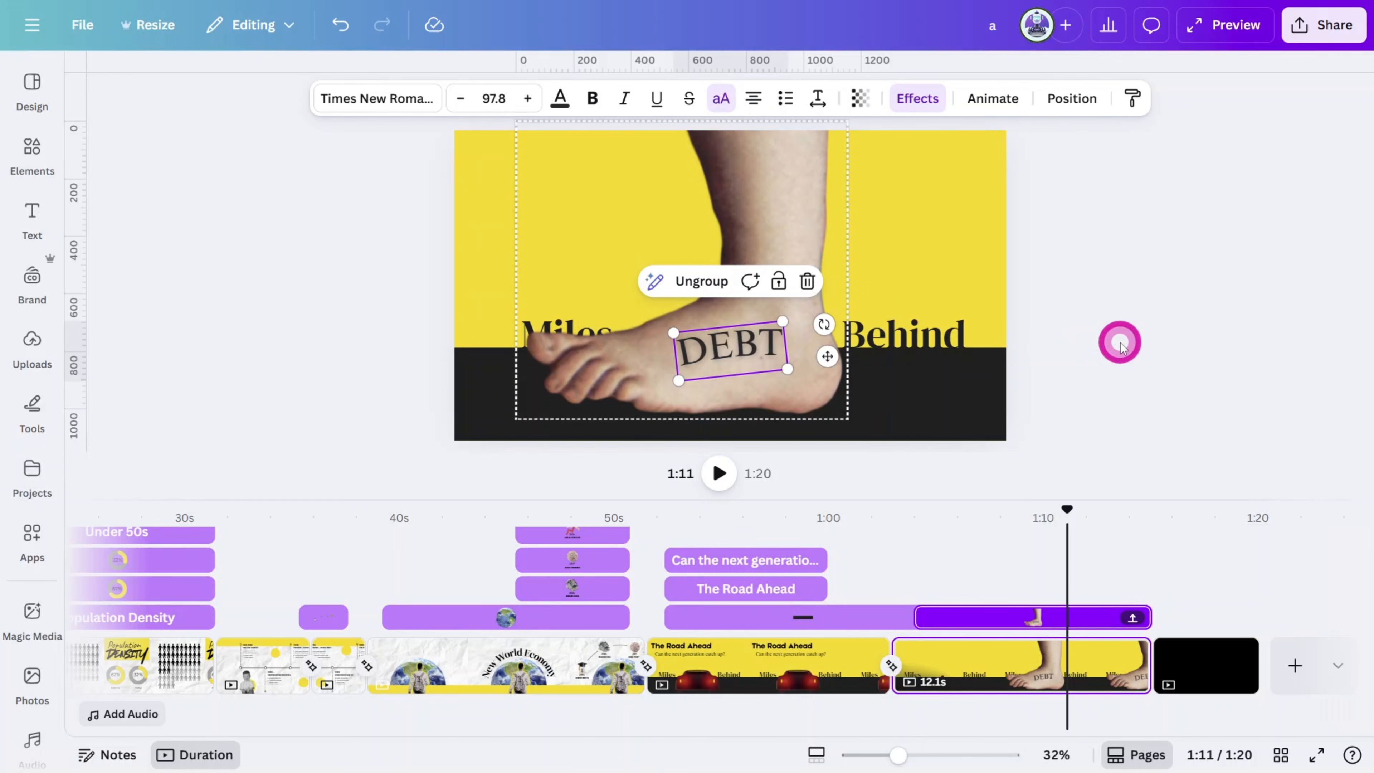
click(334, 511)
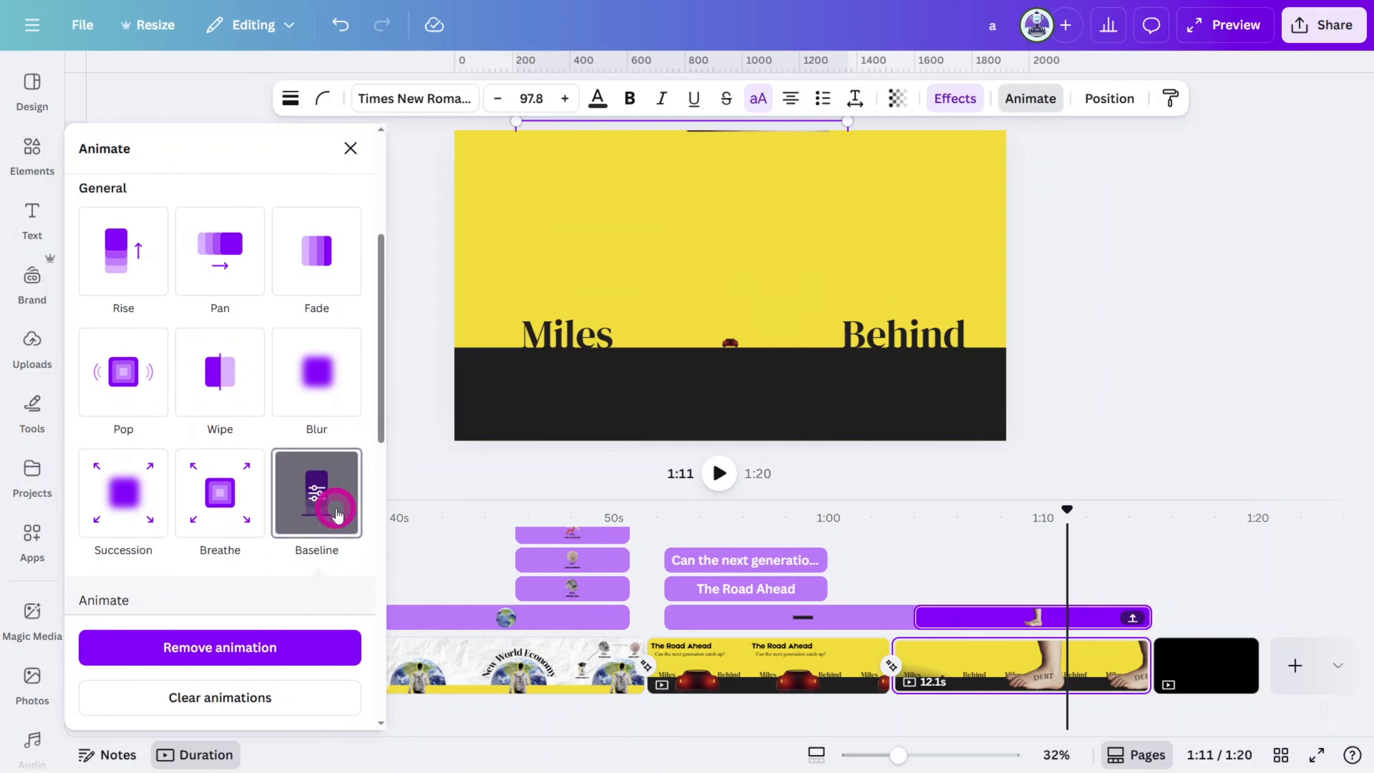
scroll(337, 511, down, 4)
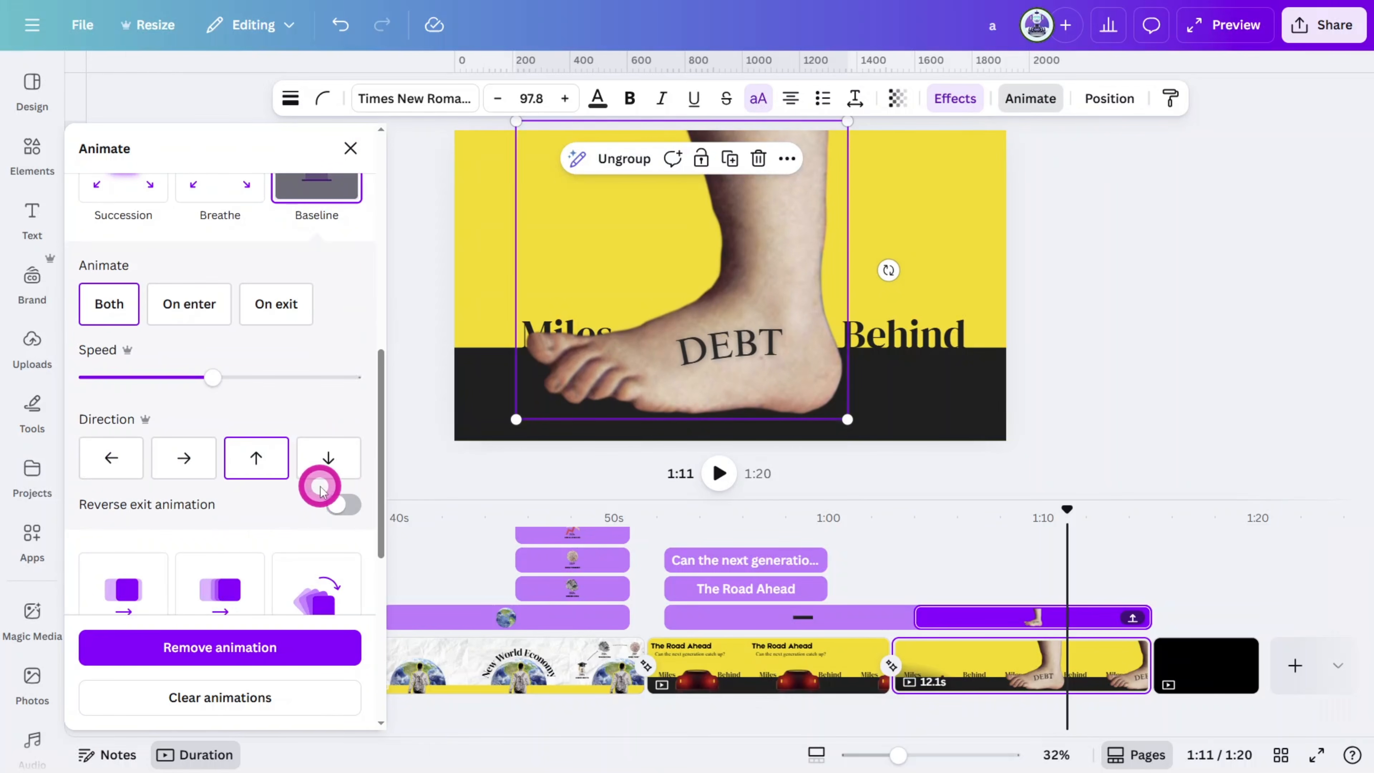
click(315, 469)
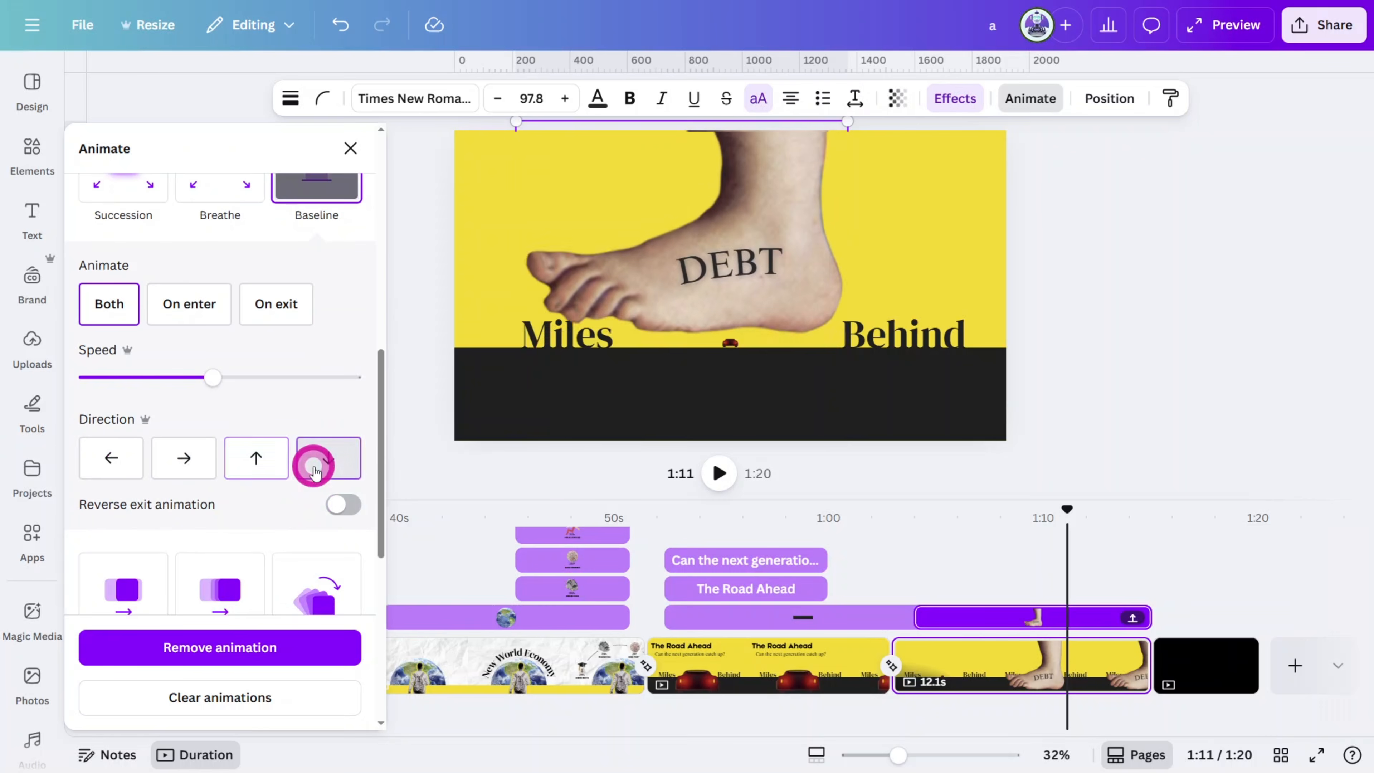
drag(921, 618, 961, 618)
drag(1067, 569, 994, 568)
Step: Shorten the timing of the "Behind" and "Miles" texts so both end as the foot stamps down
click(903, 335)
drag(1146, 621, 953, 618)
click(1082, 98)
click(243, 416)
drag(1146, 618, 954, 618)
drag(995, 537, 1043, 553)
click(1215, 390)
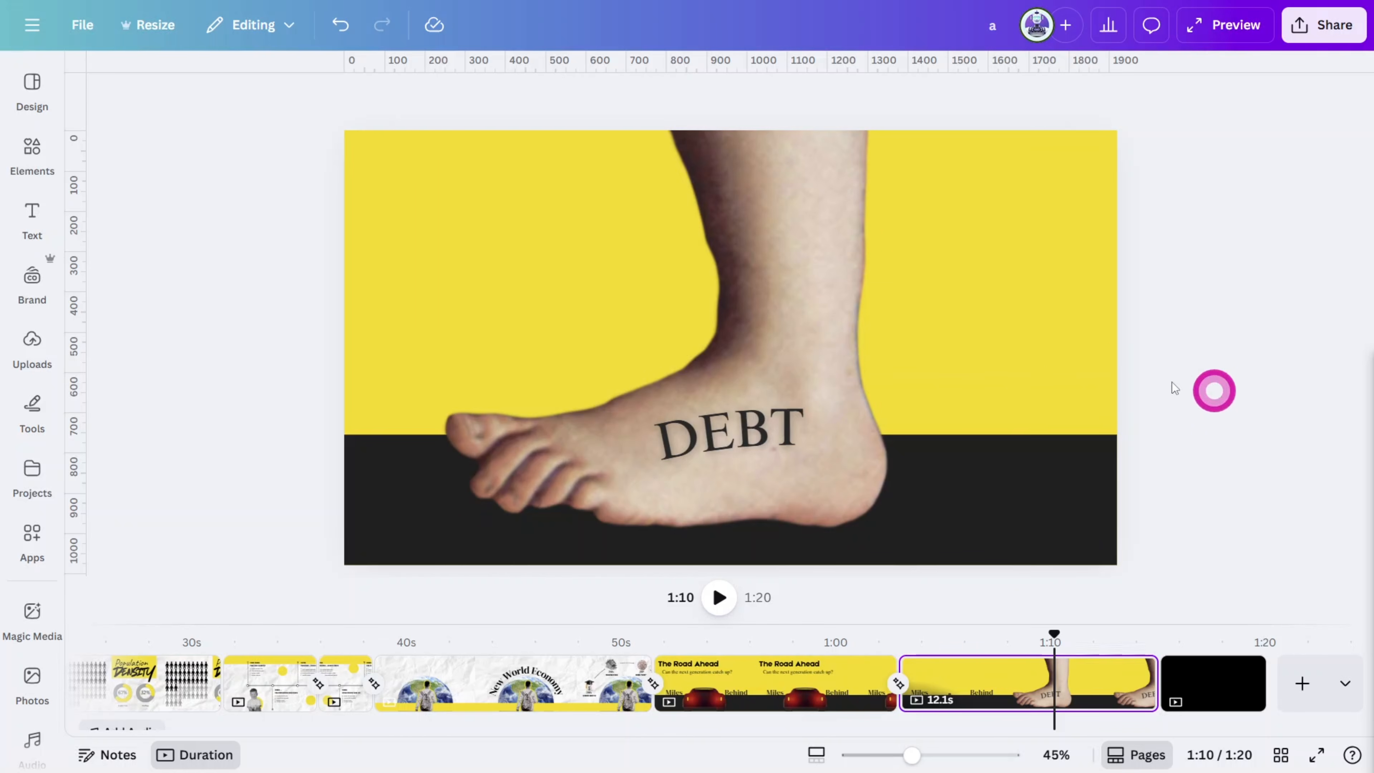
Step: Search the audio library for "Insidious Mice" by artist and title, and add the track from the start of the timeline
click(33, 423)
click(28, 528)
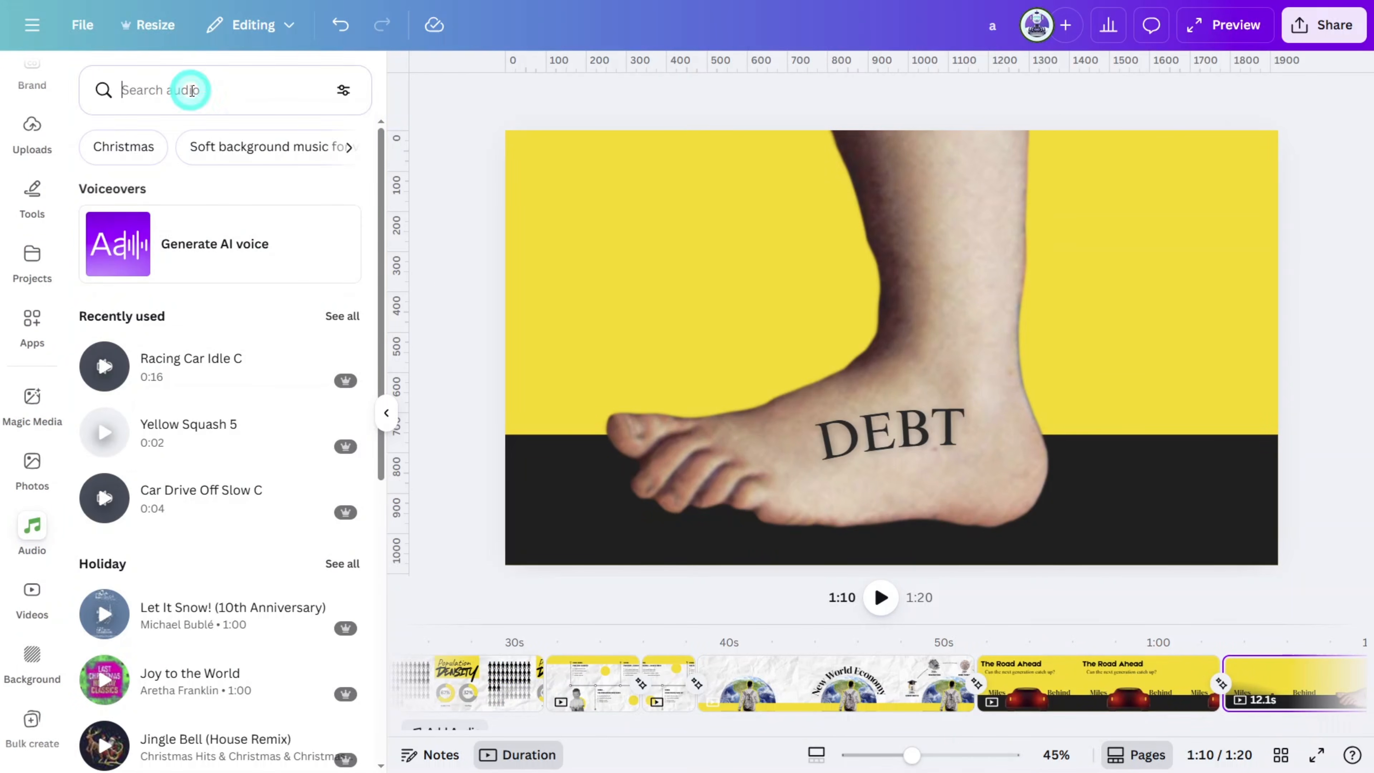
text(Arthur Benson)
key(Return)
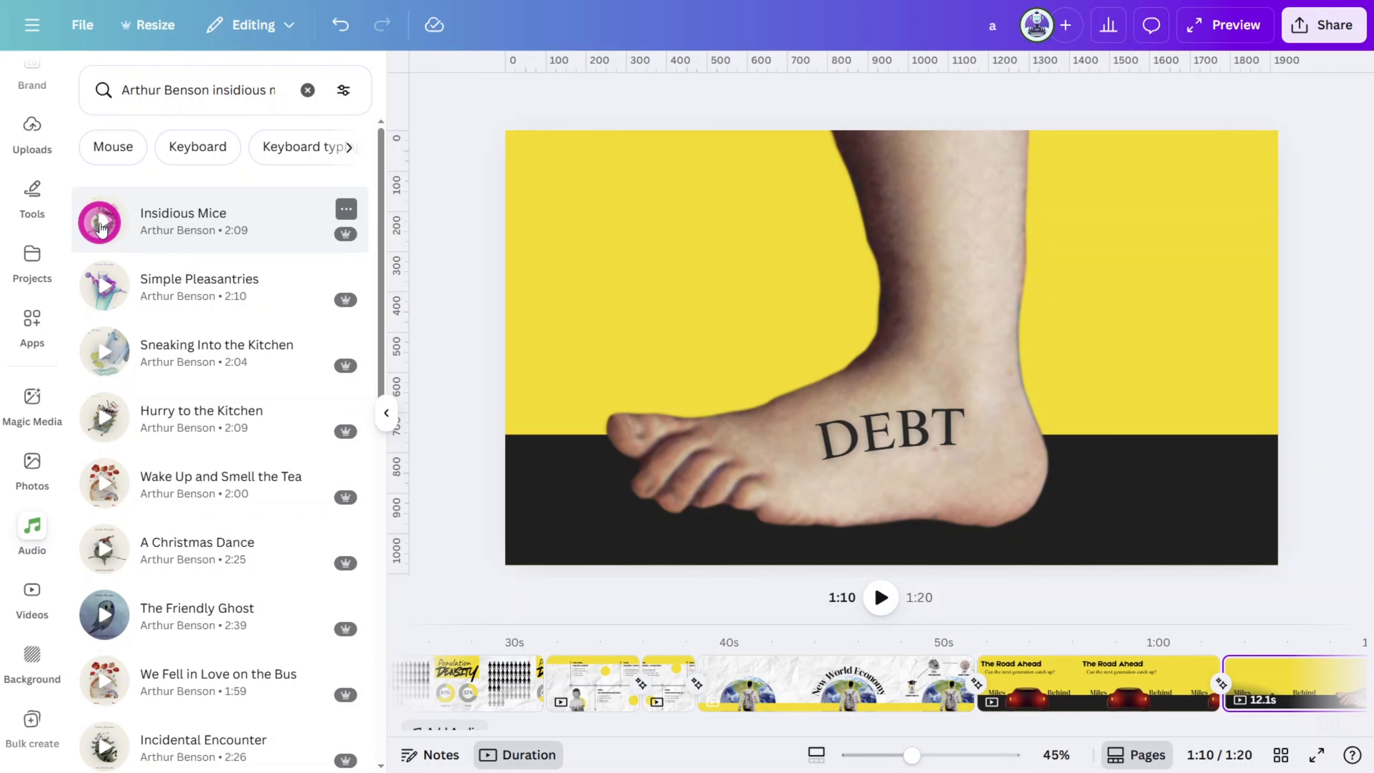
drag(101, 226, 412, 722)
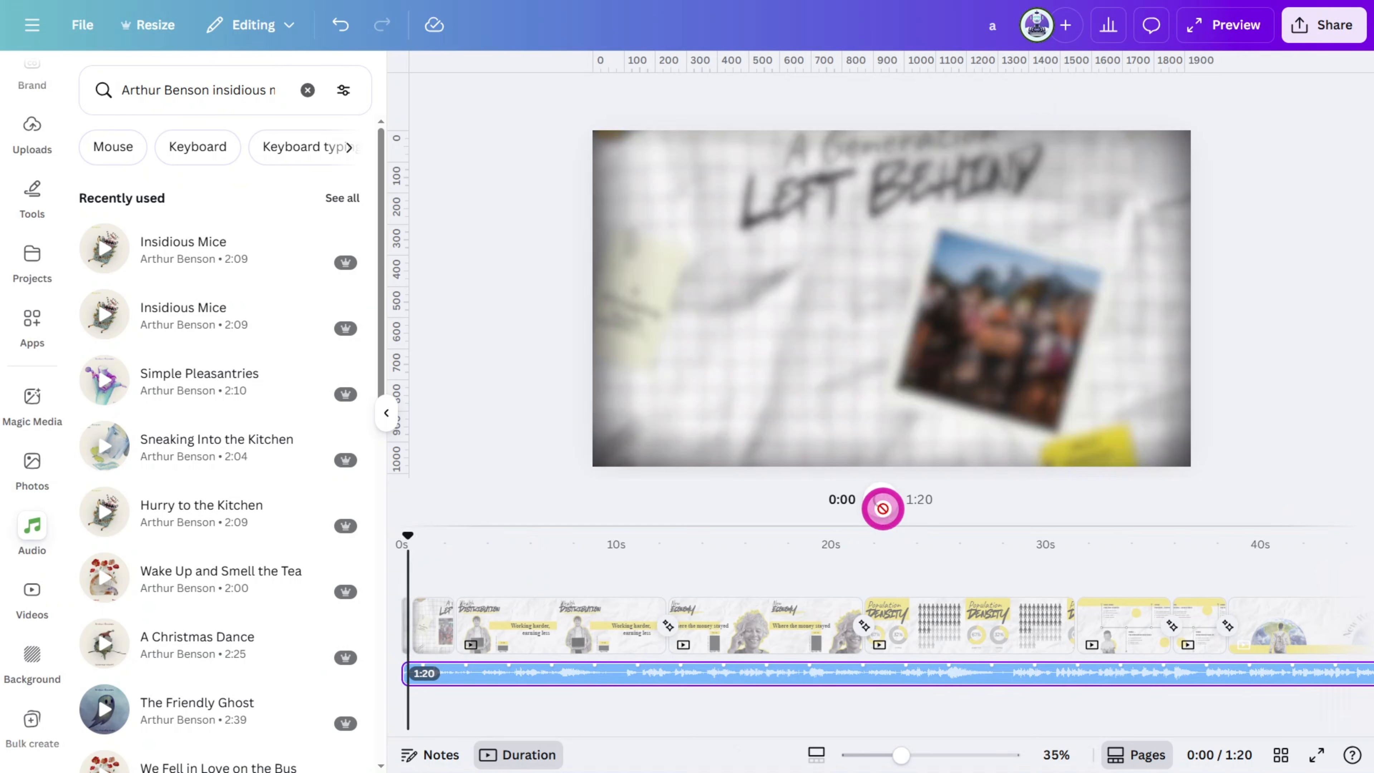
click(883, 508)
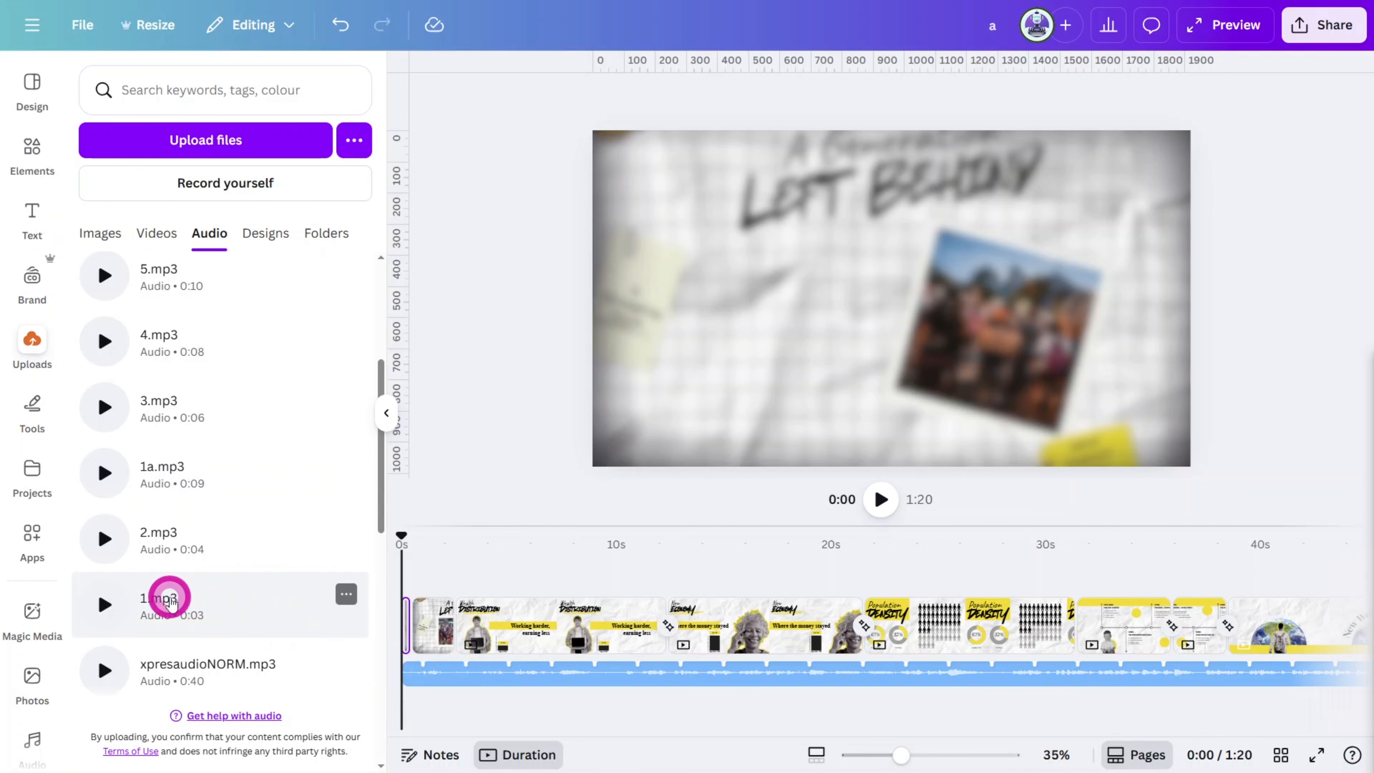
Step: Place the uploaded 1.mp3 voiceover at the start of the timeline below the music and play it back
drag(170, 602, 411, 689)
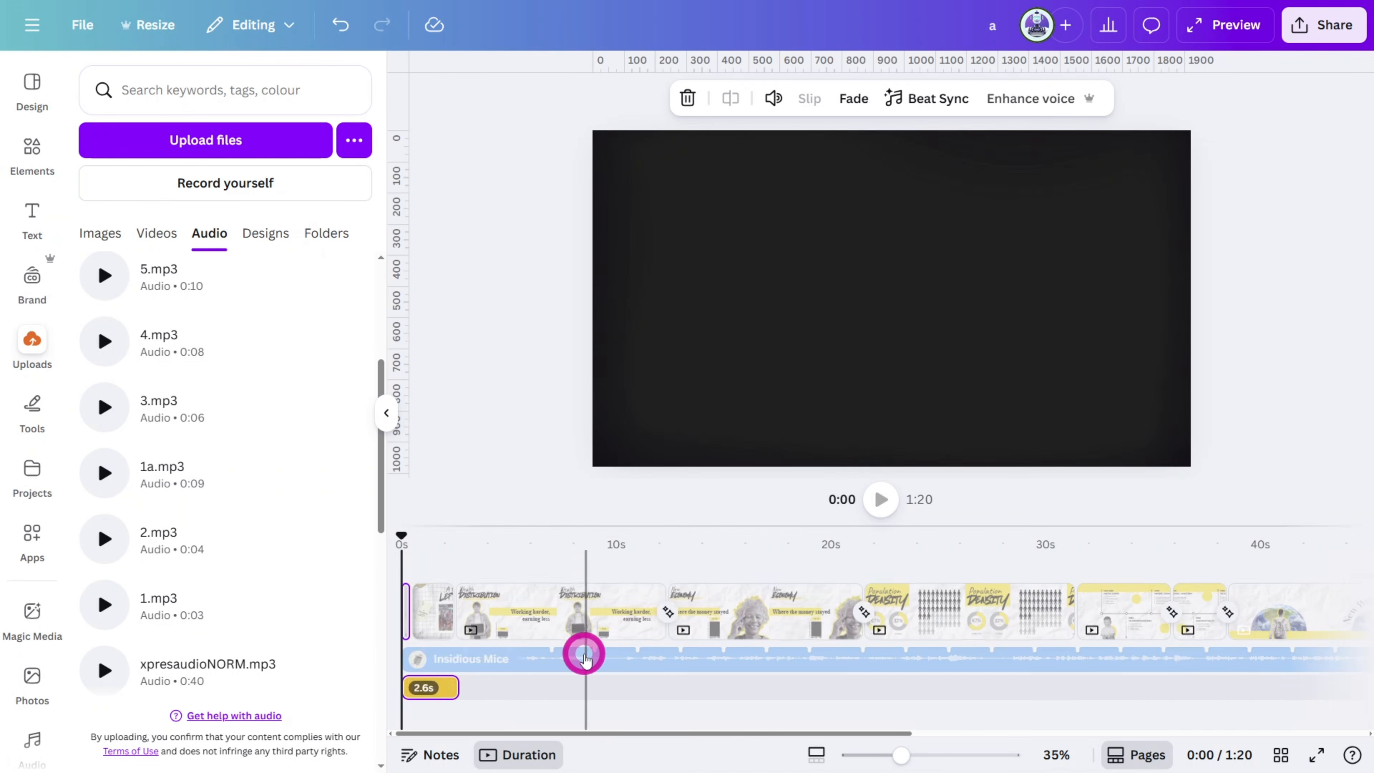
scroll(548, 684, up, 5)
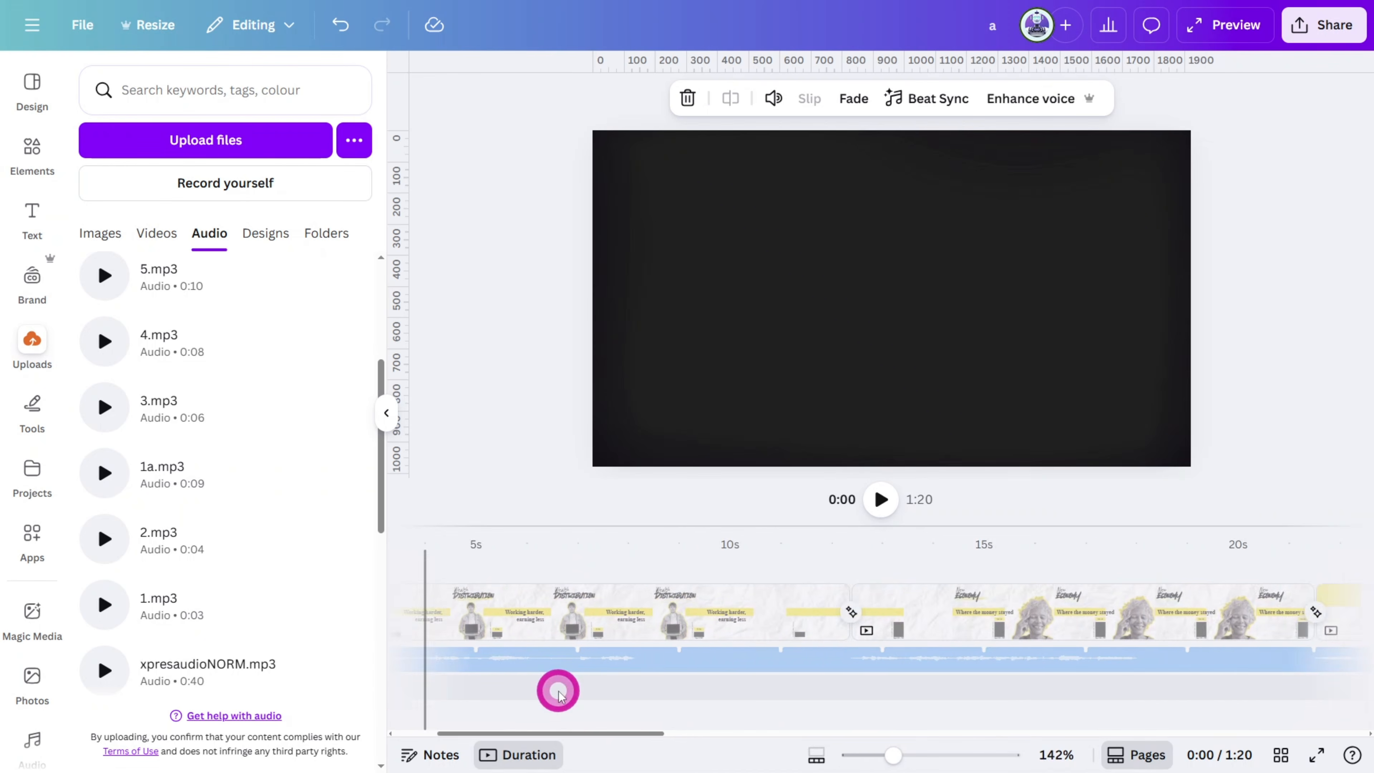
drag(550, 734, 475, 736)
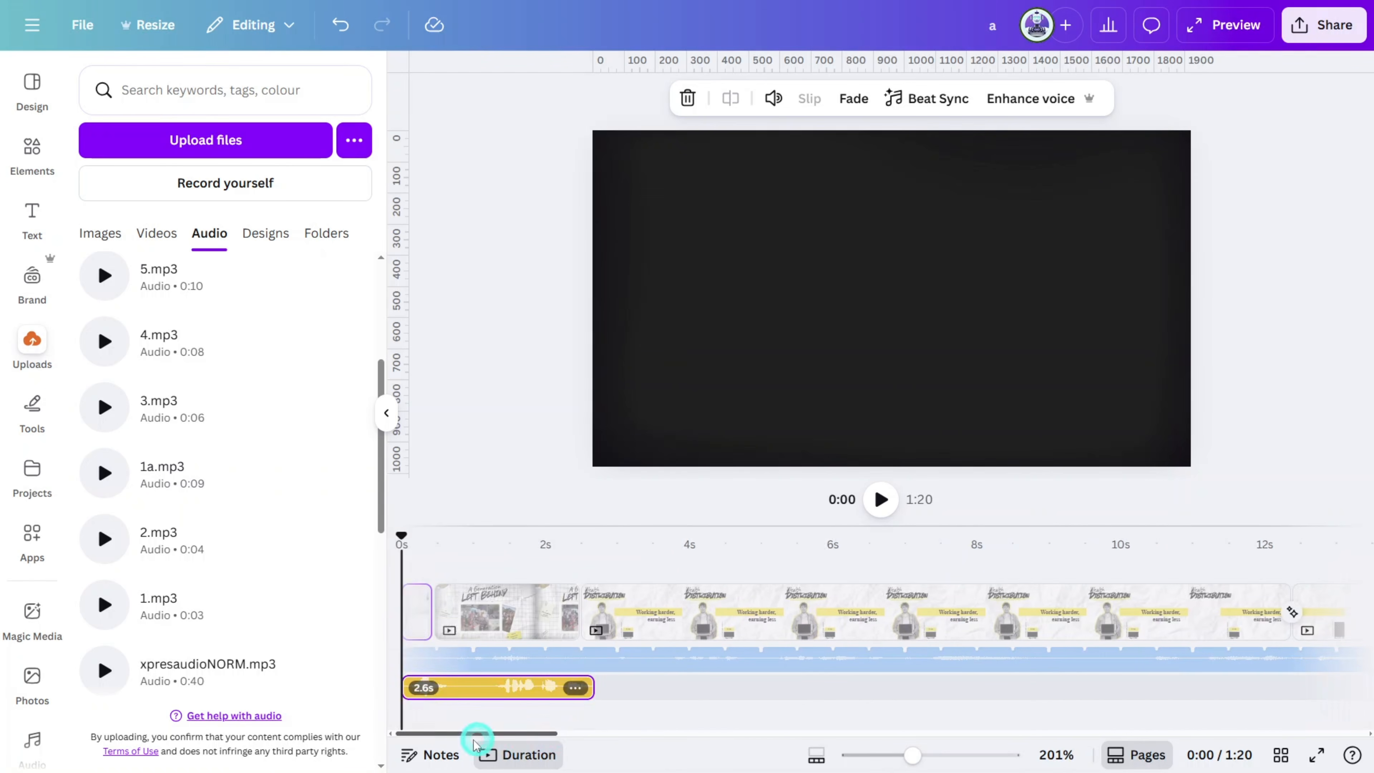
key(space)
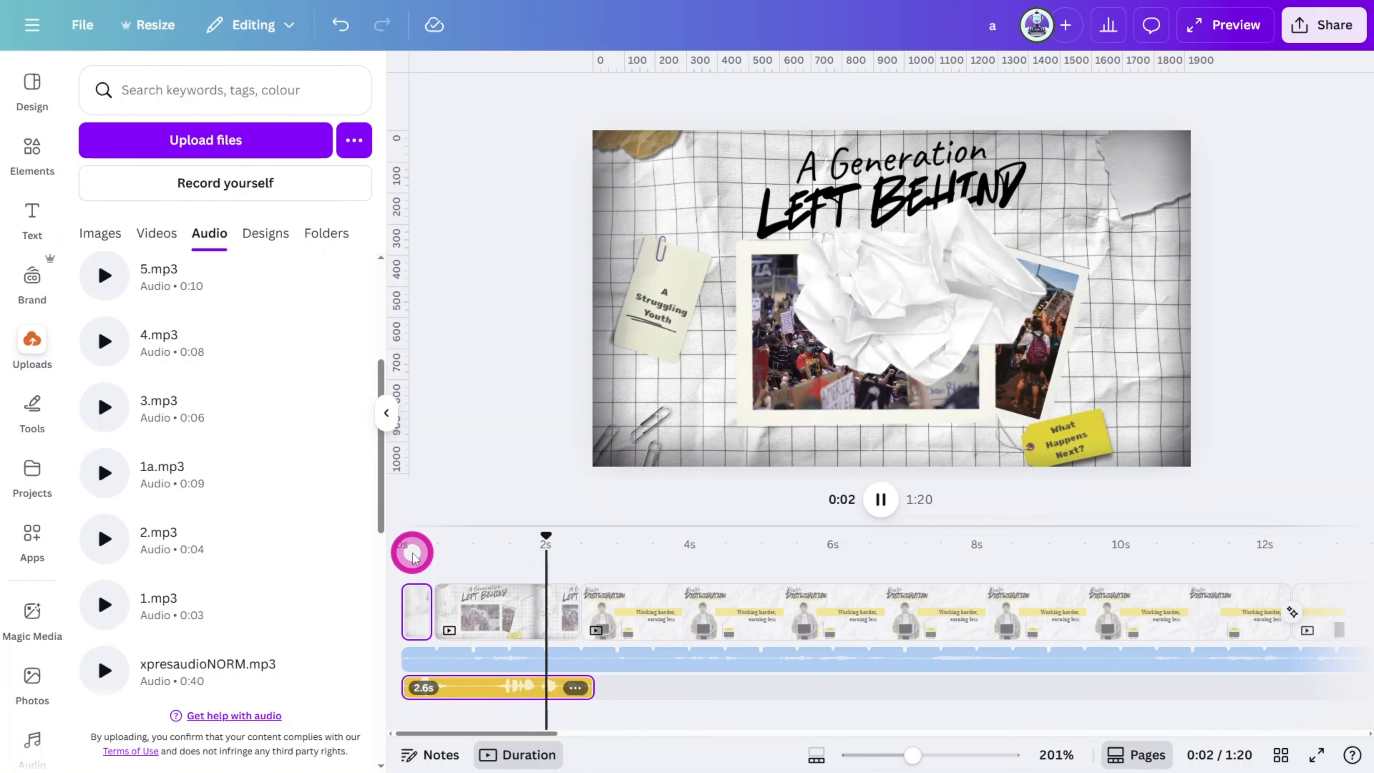
key(space)
Step: Place the 2.mp3 voiceover after the first clip and trim the "Wealth Distribution" page to 4.5 seconds
drag(163, 536, 649, 688)
key(space)
key(space)
drag(1281, 613, 1067, 640)
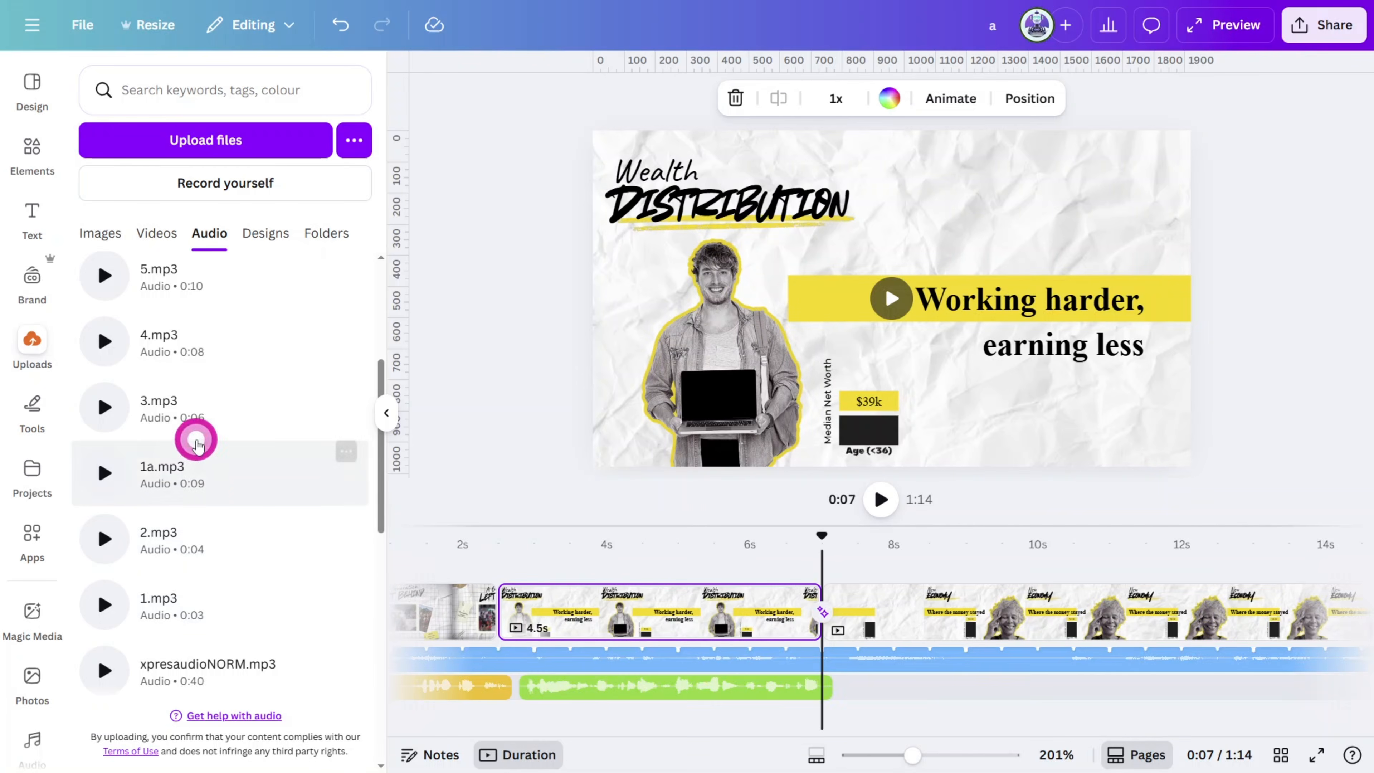
Step: Trim the "Wealth Distribution" page to 3.0 seconds, shorten the following "Economy" page, and move the next voiceover clip earlier
key(space)
drag(944, 638, 710, 624)
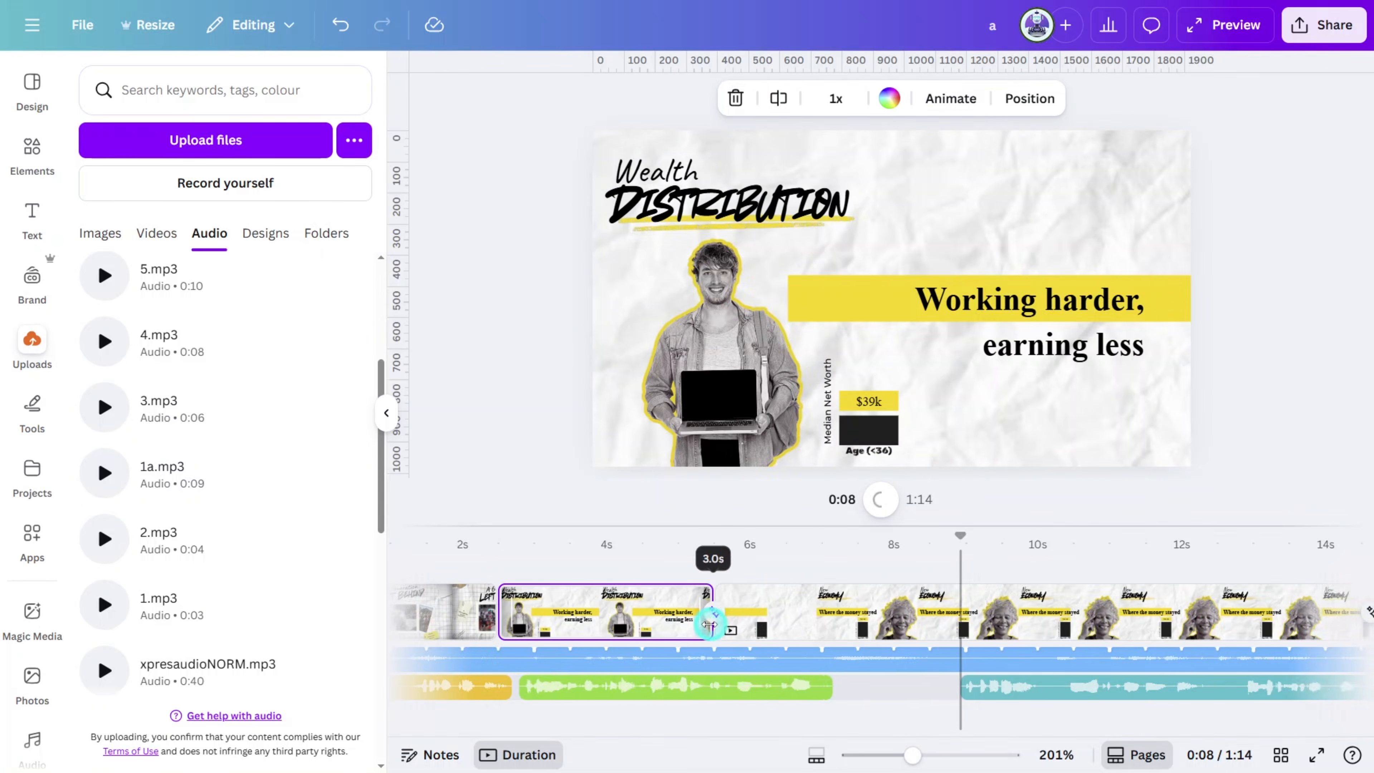
drag(1212, 617, 745, 617)
drag(917, 687, 847, 688)
Step: Play back the decades timeline section and lengthen both of its pages to cover the 8.2-second voiceover clip
click(730, 541)
click(625, 544)
key(space)
key(space)
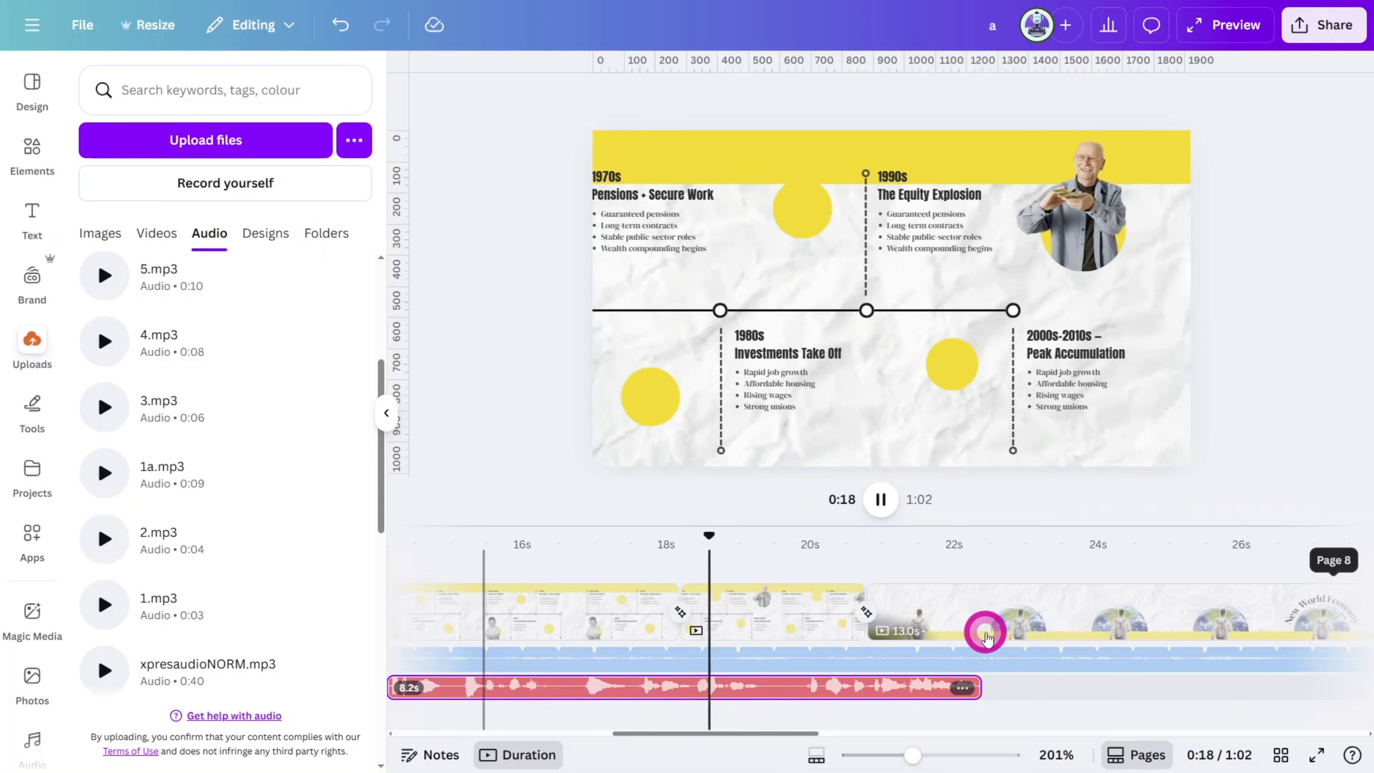
key(space)
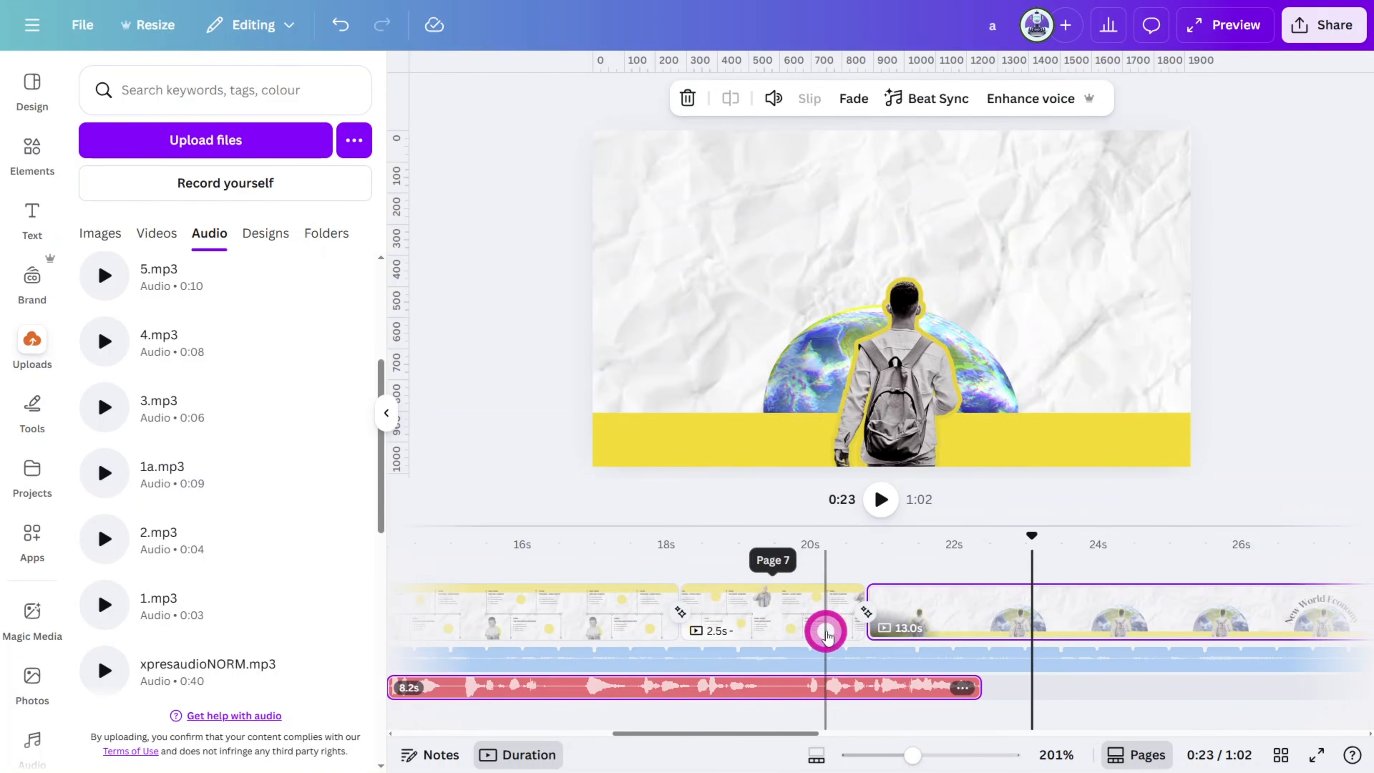
drag(864, 622, 987, 623)
drag(678, 630, 798, 628)
Step: Extend the short element's timing on the second decades timeline page to near the page's end and play the section back
click(715, 574)
key(space)
key(space)
click(911, 350)
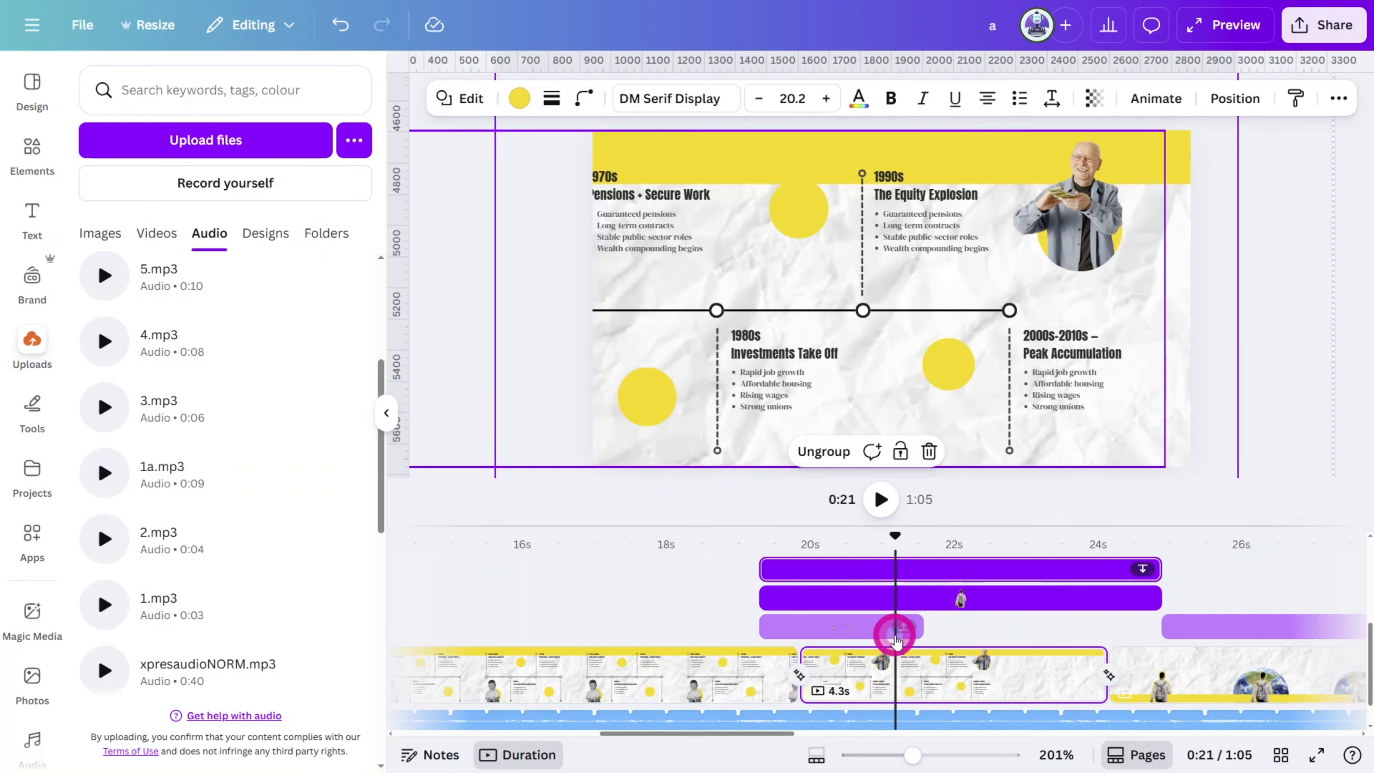
click(896, 635)
drag(921, 628, 1058, 628)
click(862, 540)
key(space)
key(space)
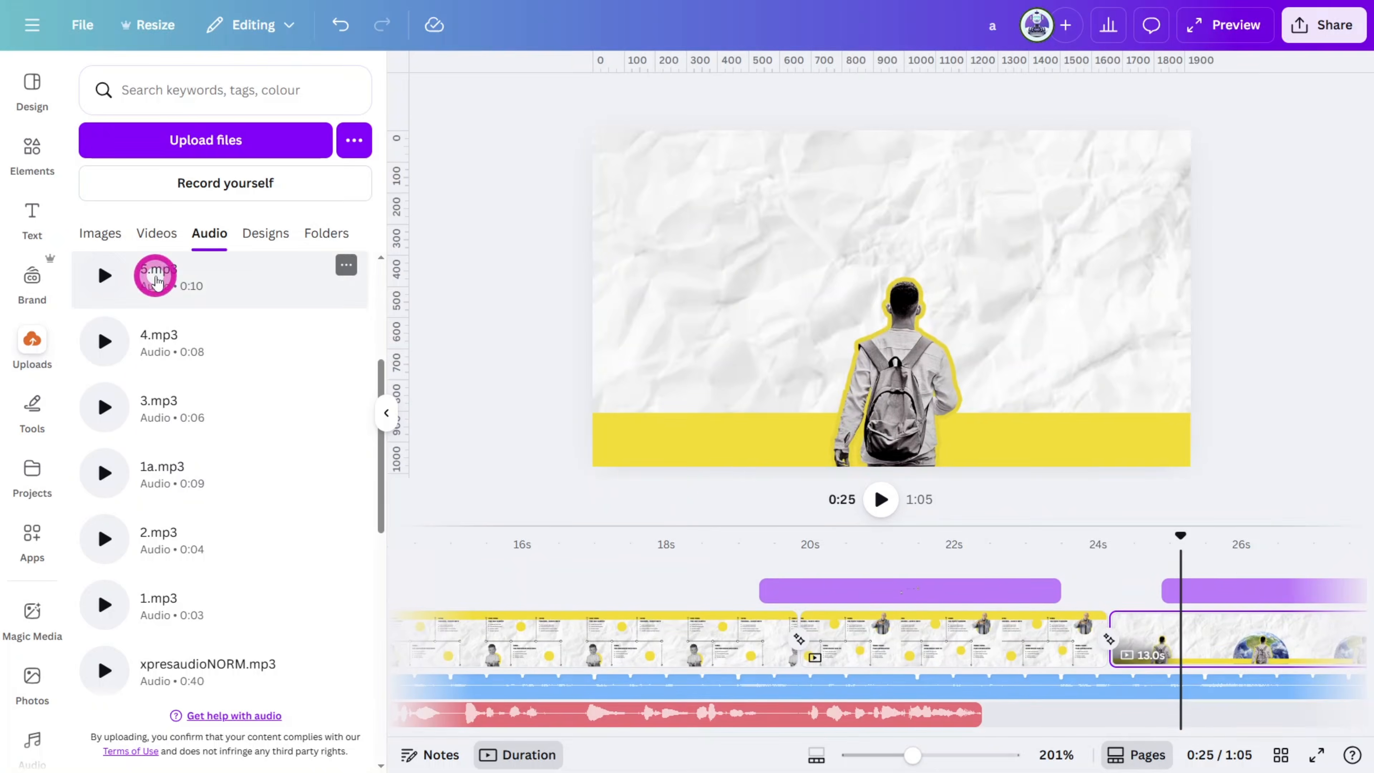
Step: Place the 5.mp3 voiceover at the start of the "New World Economy" page and play it through
drag(156, 278, 1128, 715)
click(1112, 560)
key(space)
key(space)
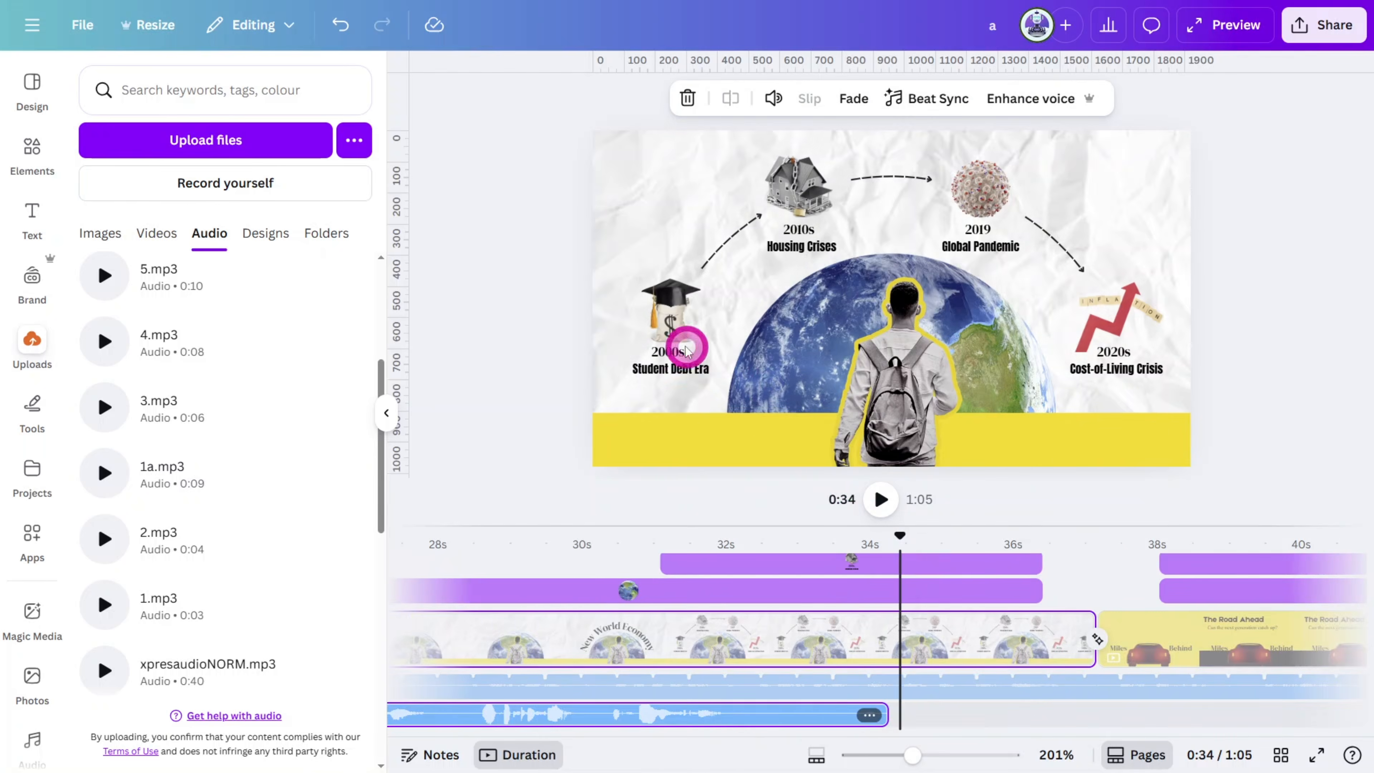
Step: Delay the "Student Debt Era" graphic's start to about 0:34 to match its mention in the voiceover
click(679, 338)
drag(668, 566, 902, 568)
click(872, 537)
key(space)
key(space)
Step: Delay the "Housing Crises" graphic's start to about 0:35 and check it against the voiceover
click(798, 189)
drag(671, 657, 949, 657)
click(865, 545)
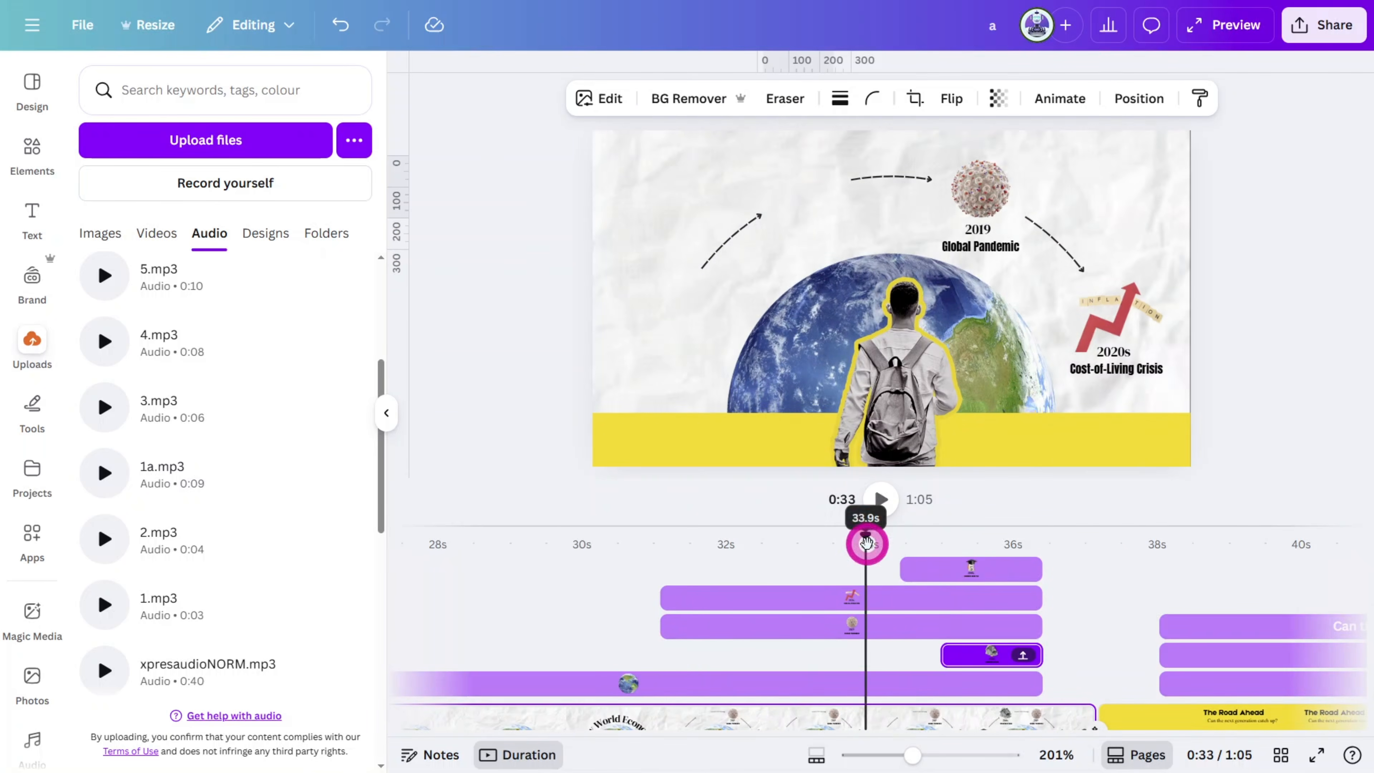
key(space)
key(space)
Step: Delay the "Global Pandemic" graphic's start to about 35.5 seconds and play back the voiceover
click(981, 238)
drag(672, 626, 986, 626)
scroll(1051, 632, up, 1)
click(866, 545)
key(space)
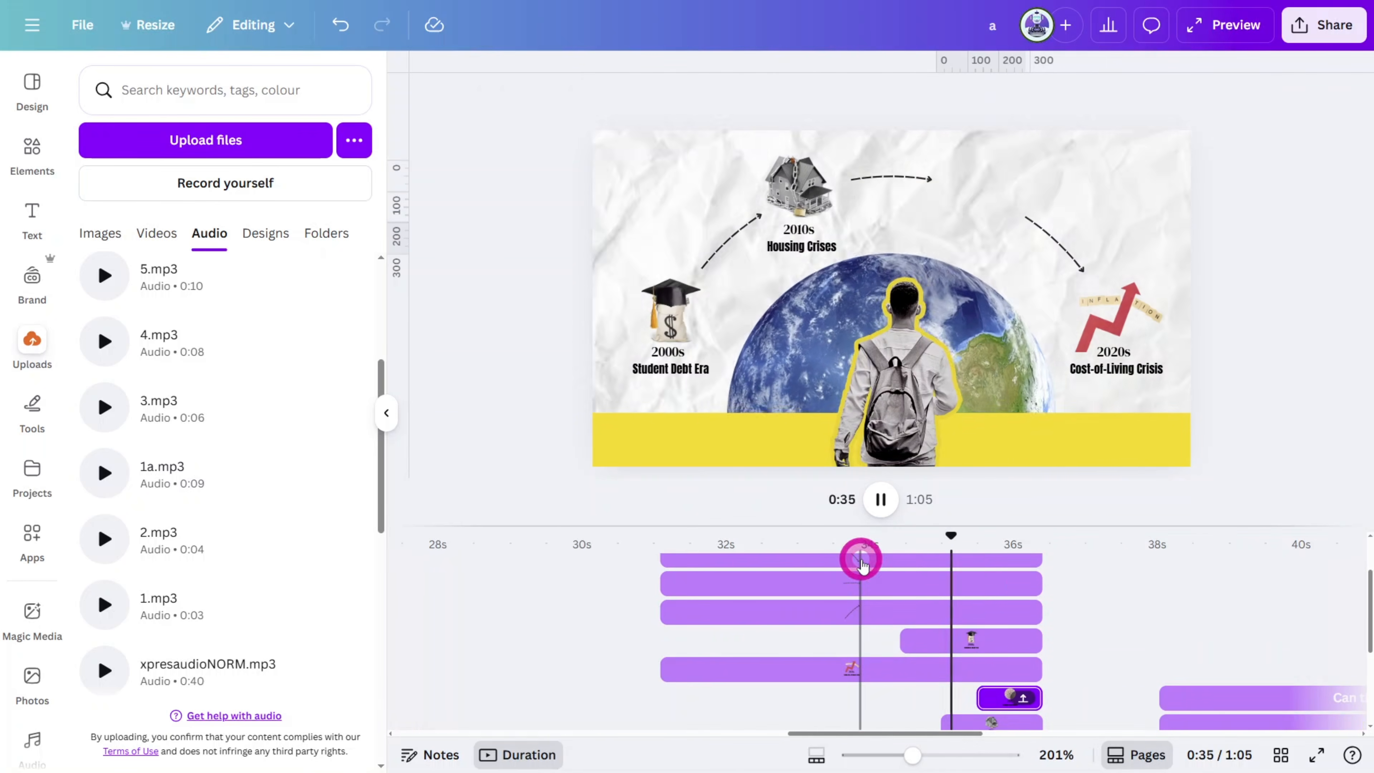
key(space)
Step: Delay the "Cost-of-Living Crisis" graphic's start to about the 36-second mark
click(1115, 331)
drag(671, 598, 1021, 598)
click(905, 545)
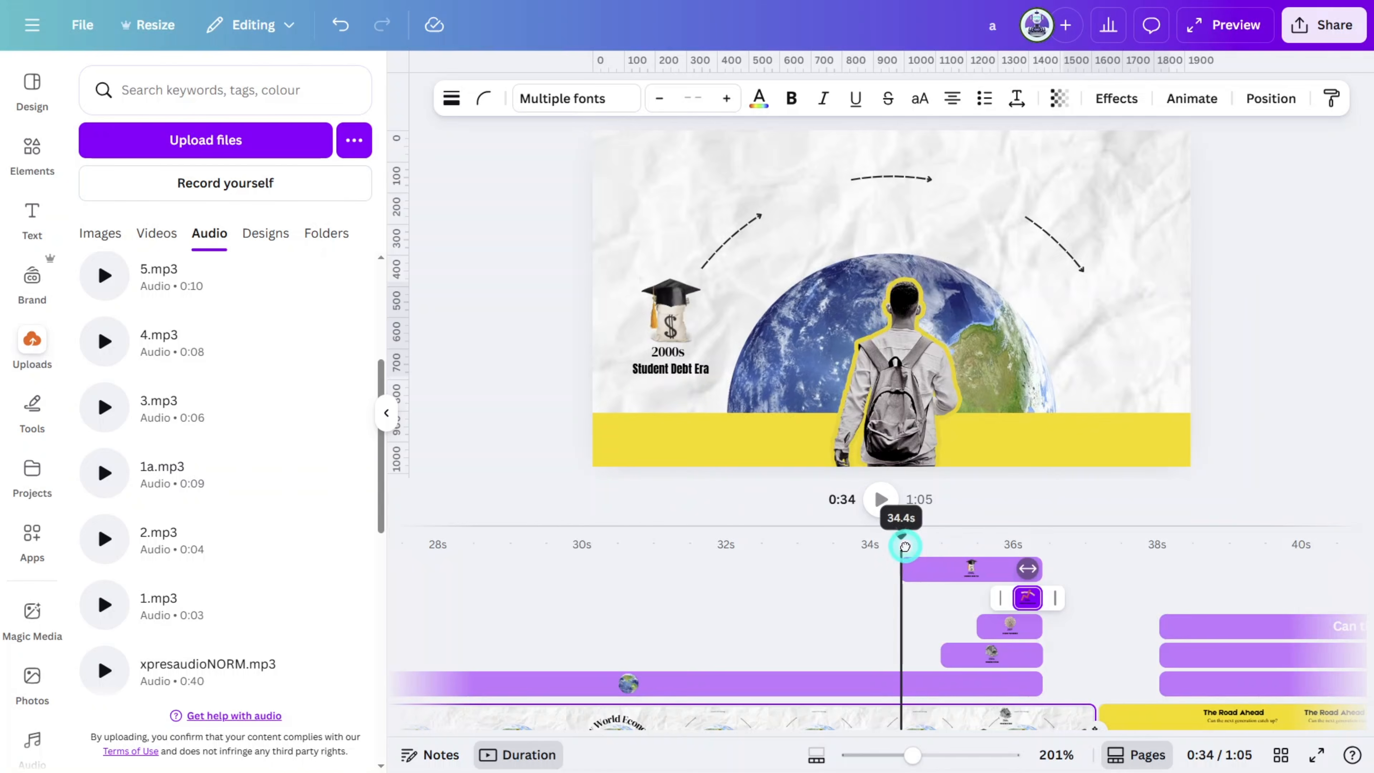
Step: Play back the graphics section from about 34.4 seconds into the car page to check the timing
key(space)
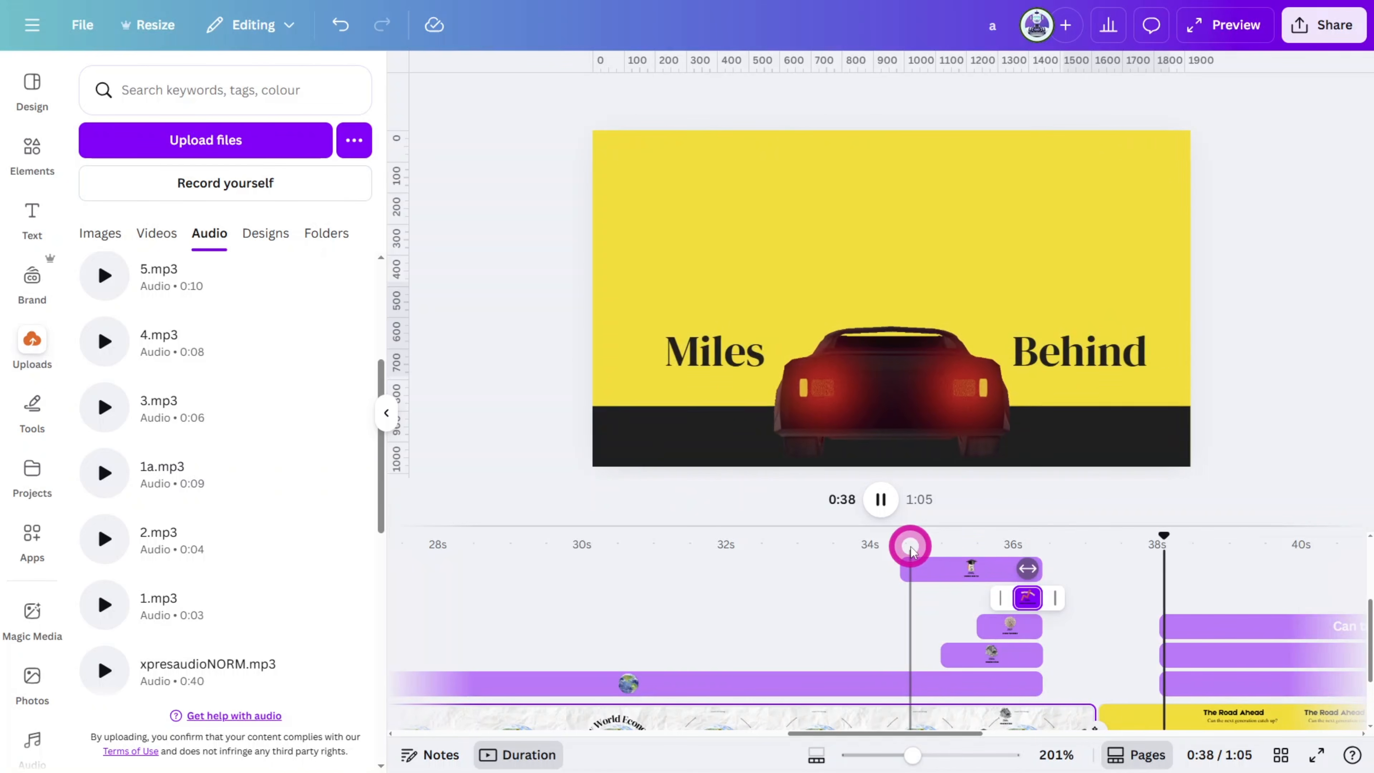
key(space)
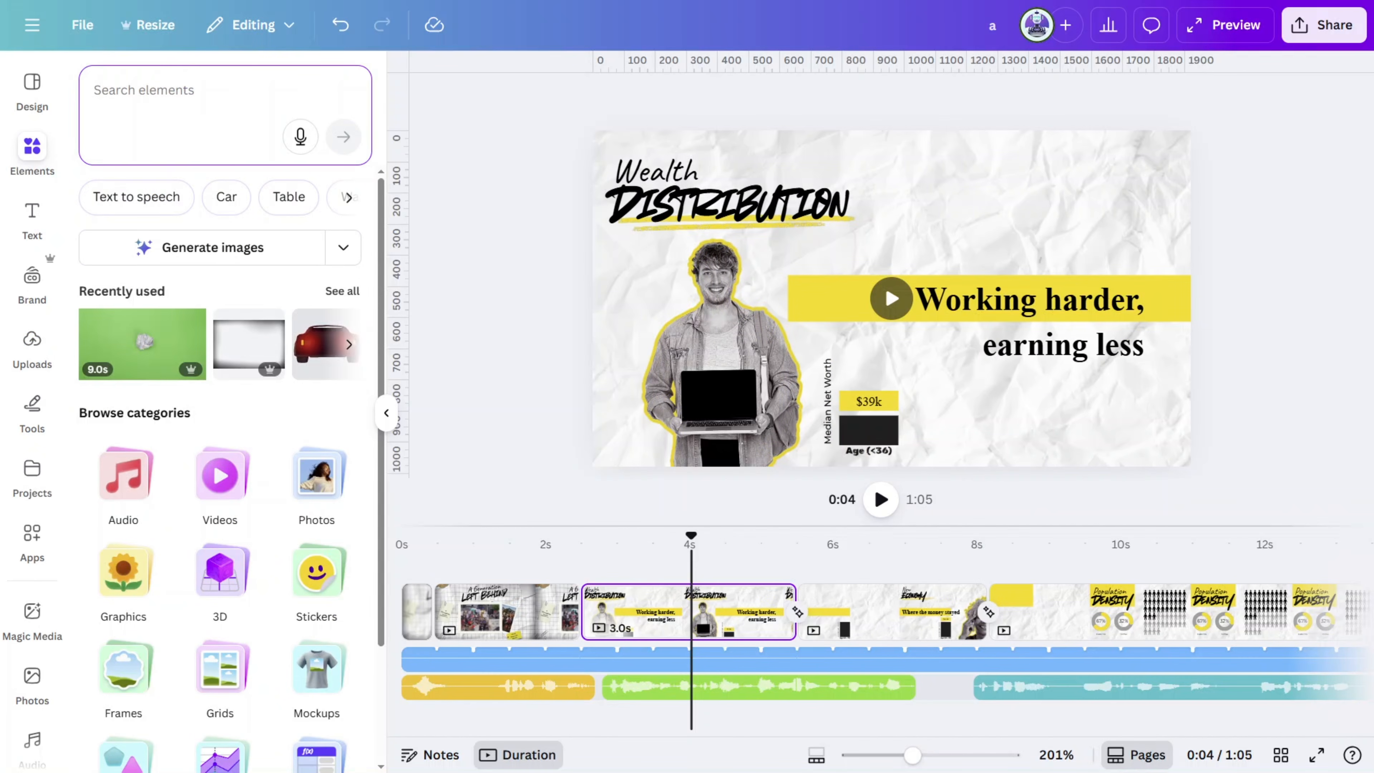
Step: Search the graphics for "Overlay texture noise grunge" and add the Grunge Overlay Texture to the Wealth Distribution page
text(Overlay texture noise grunge)
key(Return)
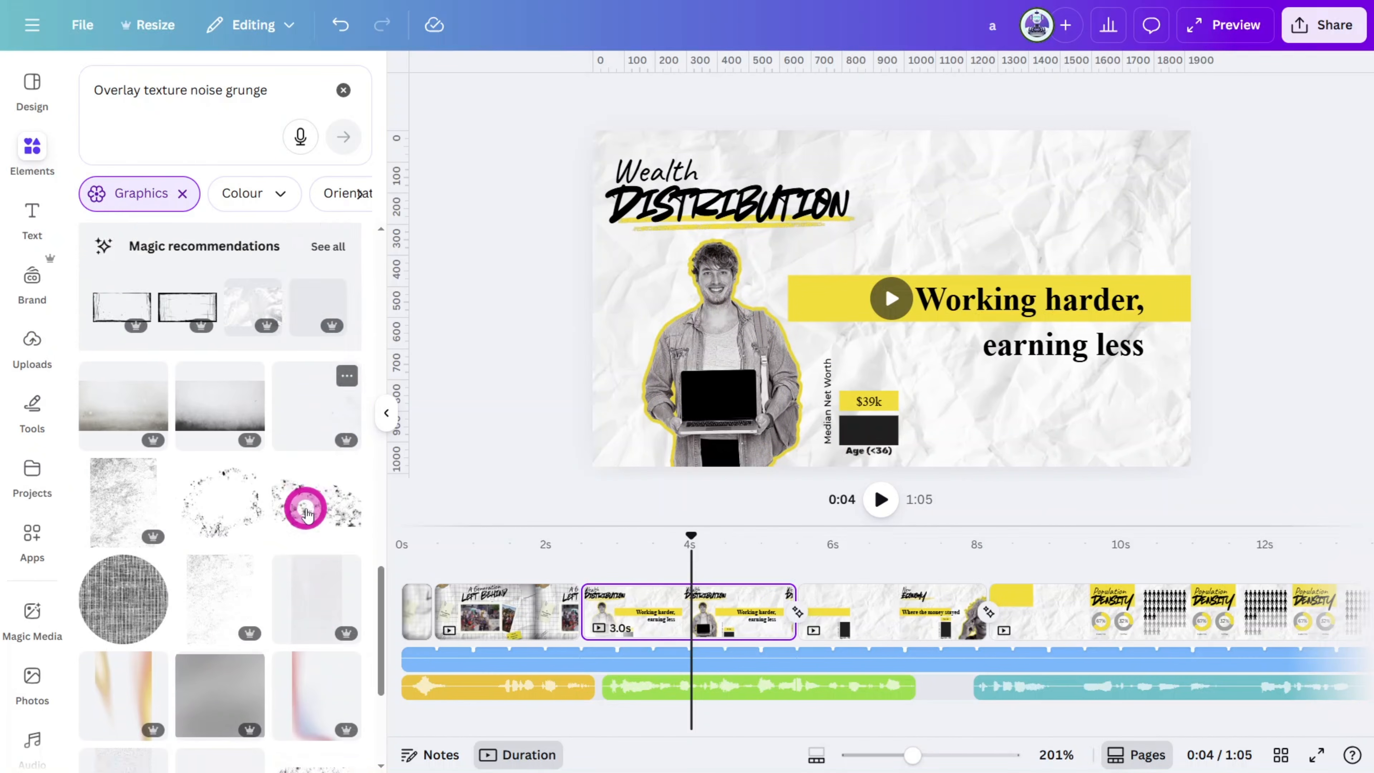
click(346, 469)
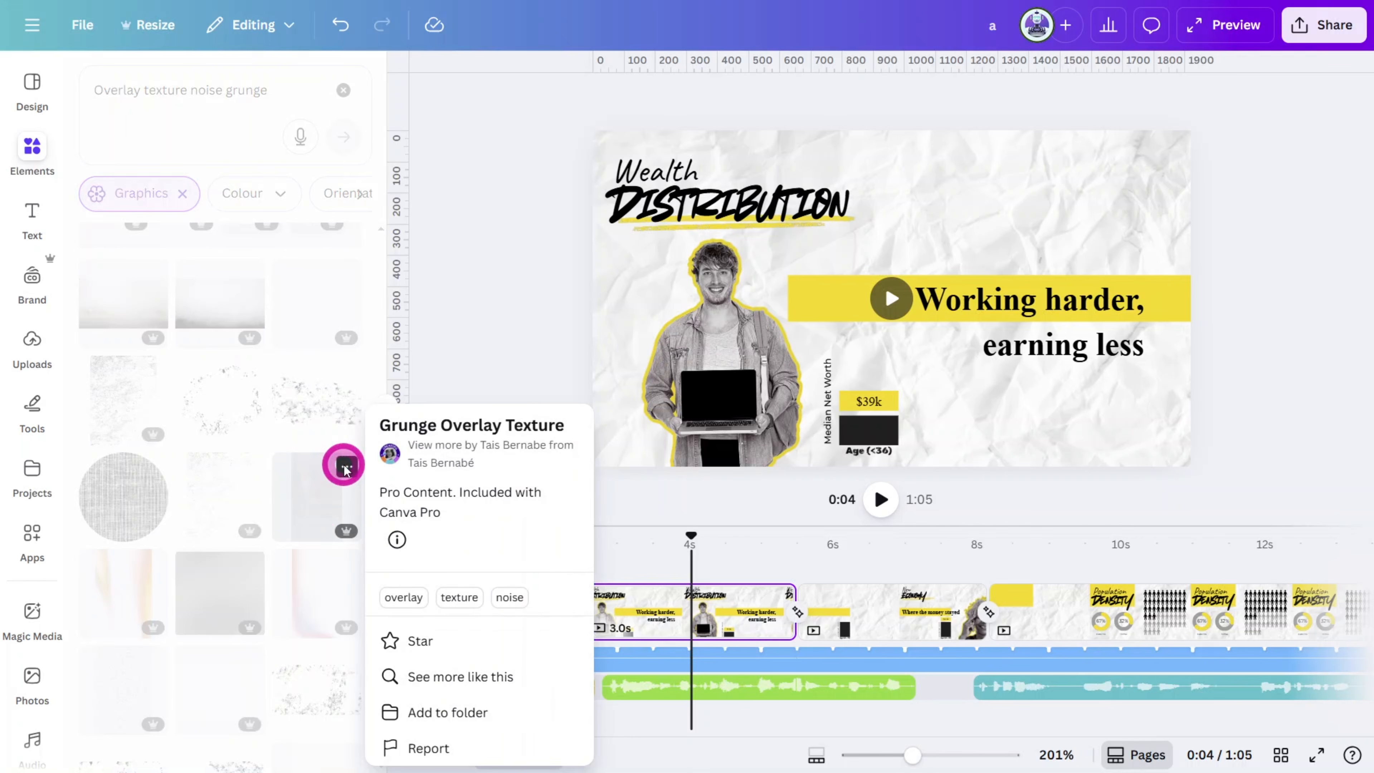
click(308, 493)
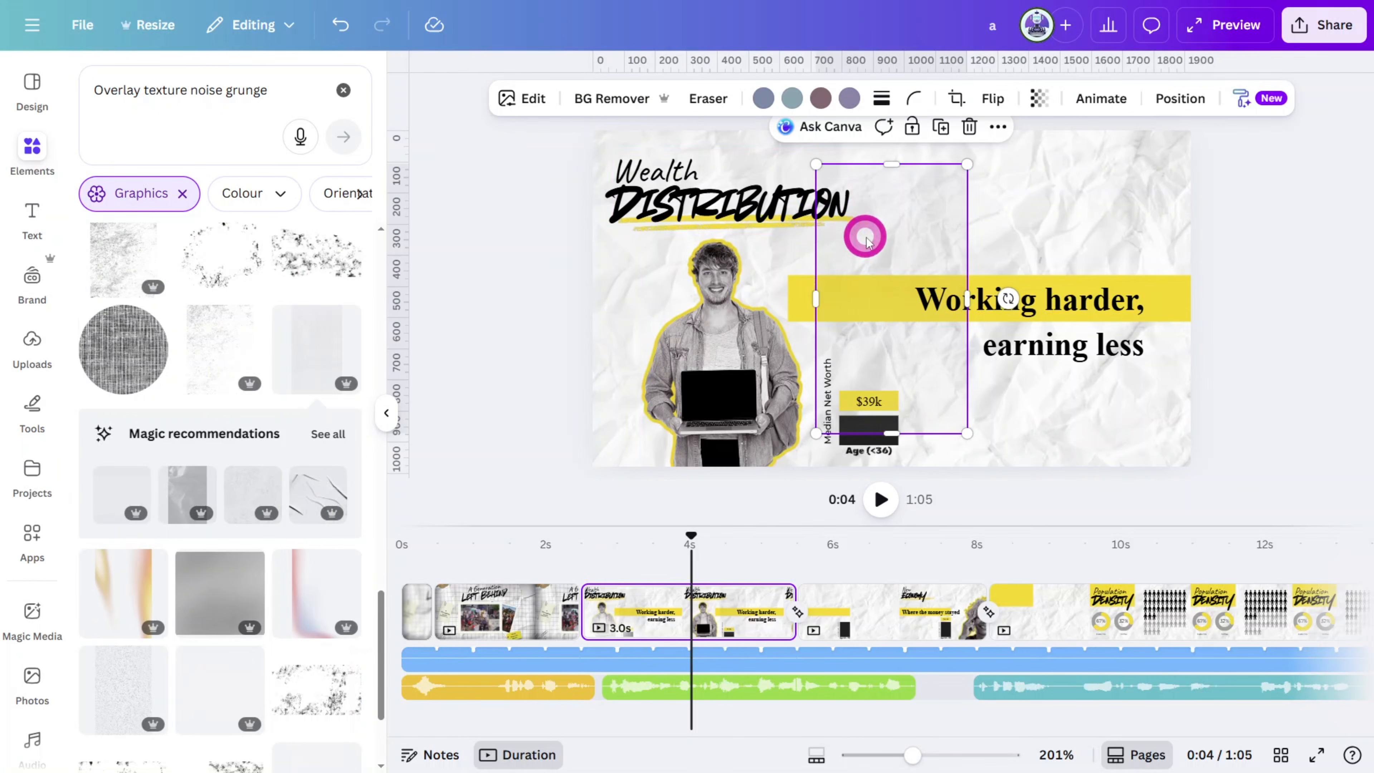
Step: Align the texture with the page's left edge at full page height and tile copies of it across the page
scroll(849, 297, up, 6)
scroll(840, 320, down, 5)
drag(887, 295, 621, 259)
scroll(690, 276, up, 1)
scroll(621, 258, down, 2)
drag(717, 387, 761, 465)
drag(650, 265, 1086, 269)
Step: Select the three texture tiles together, enlarge them to cover the whole page and group them
shift+click(885, 225)
shift+click(697, 230)
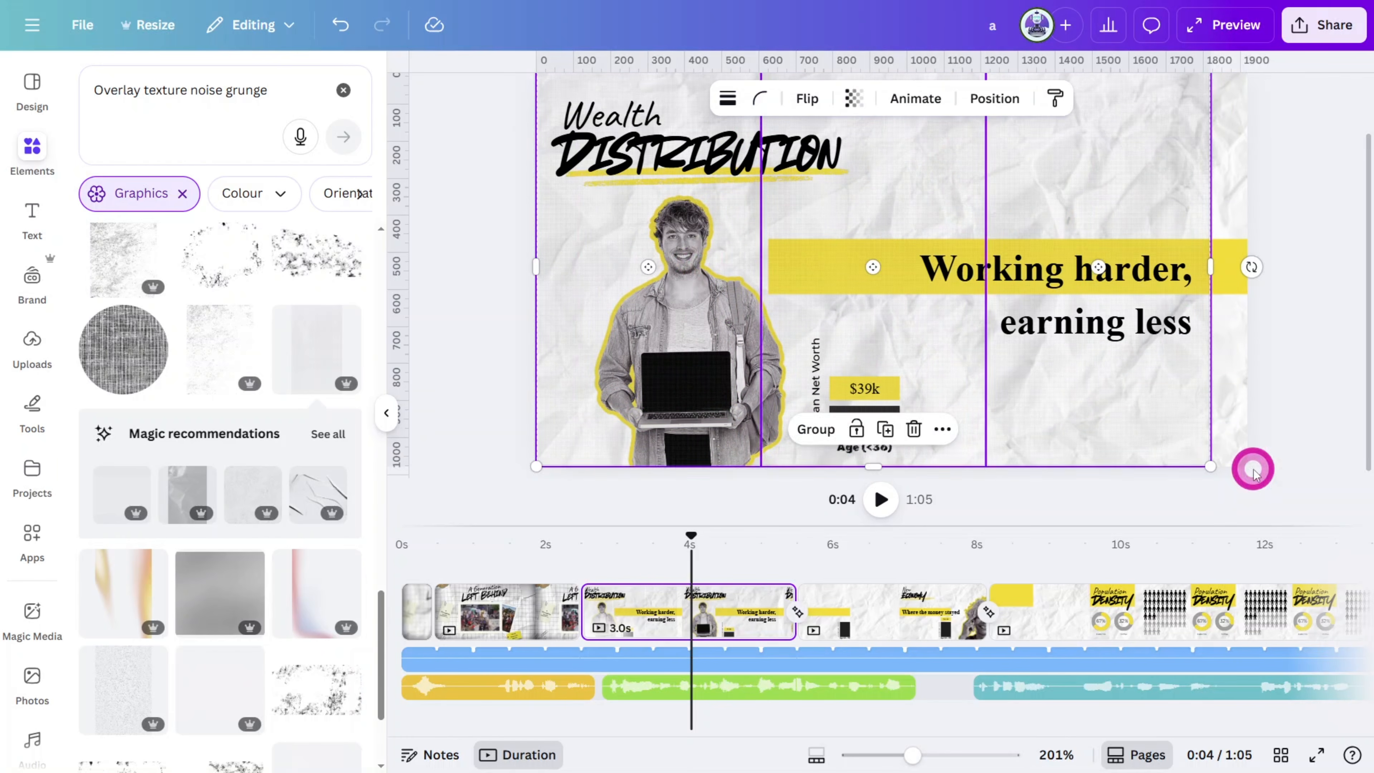
drag(1213, 468, 1247, 472)
key(ctrl+g)
Step: Examine the grouped texture overlay up close on the Wealth Distribution page and check the remaining pages through the DEBT page
scroll(804, 249, up, 5)
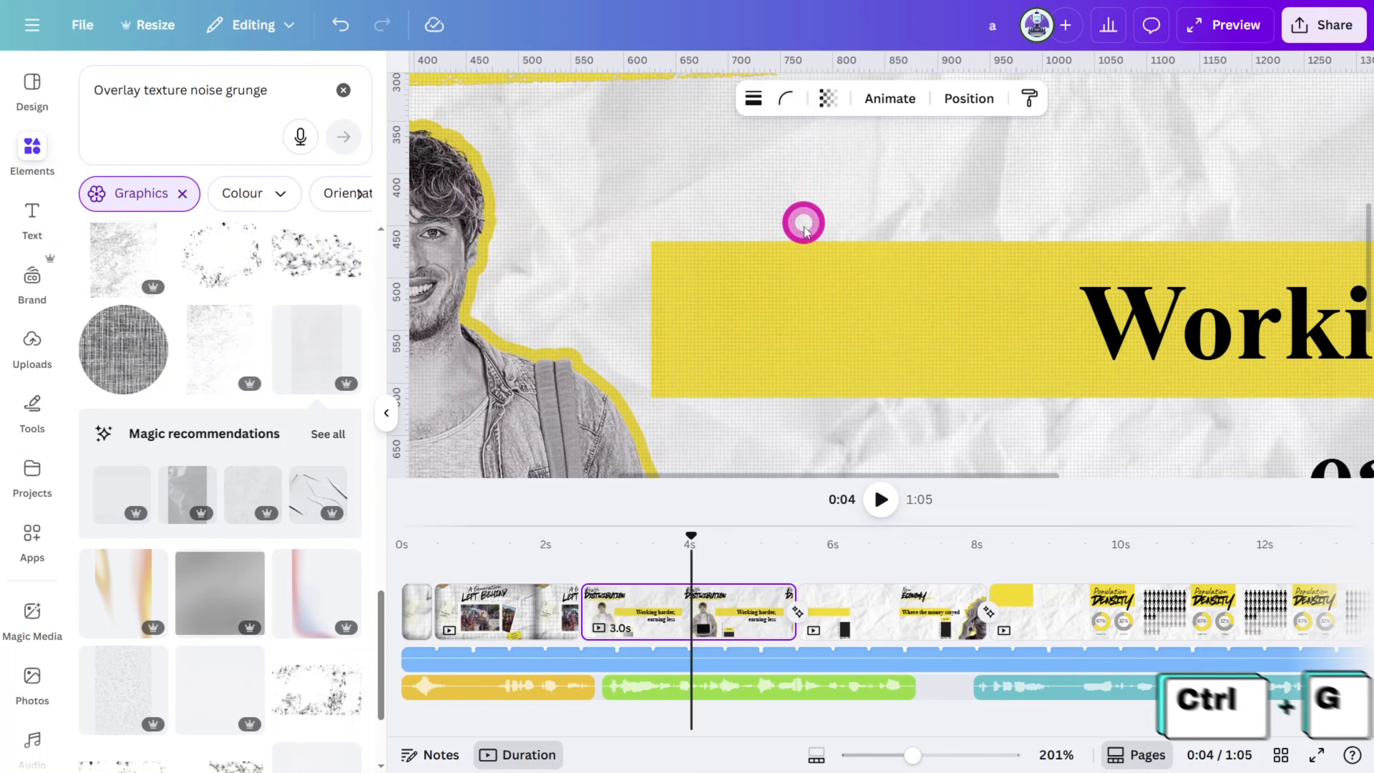
scroll(796, 293, up, 3)
scroll(791, 324, left, 3)
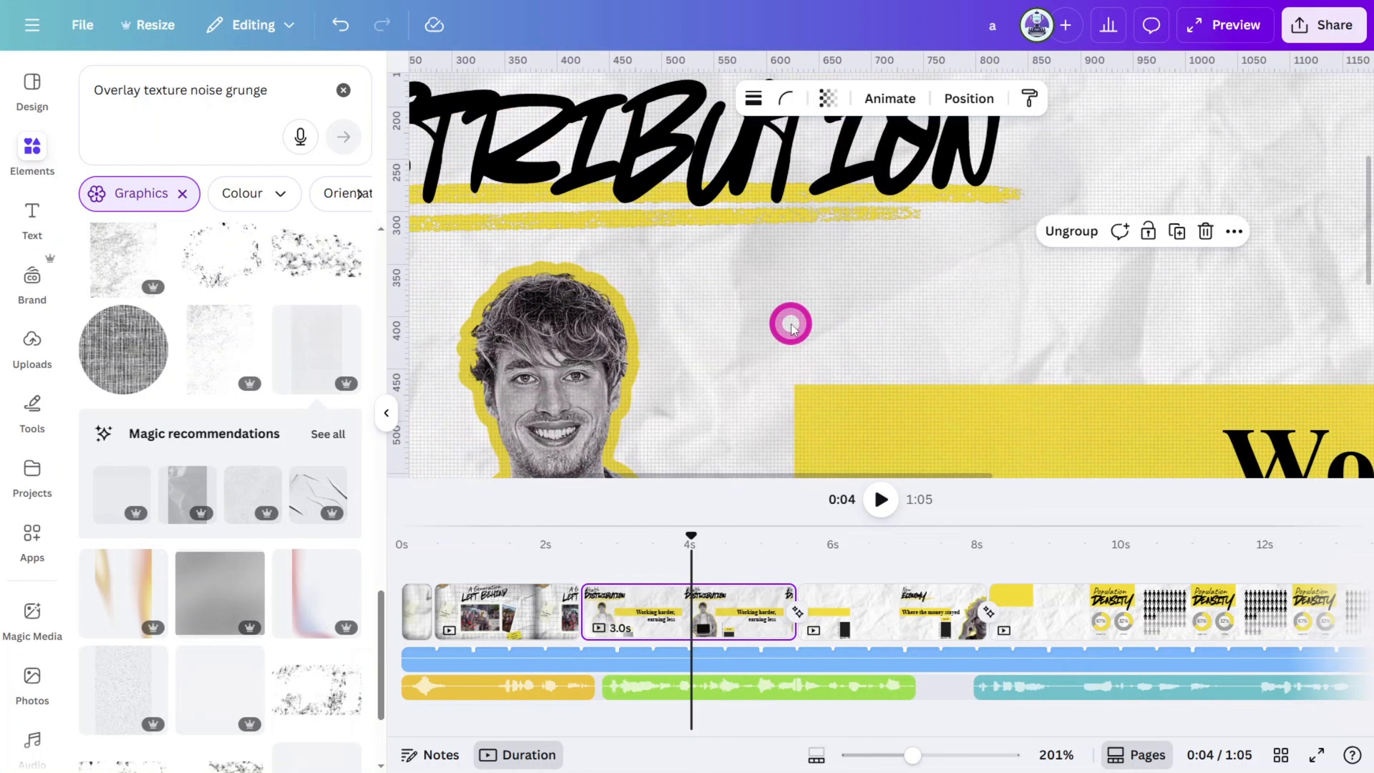
scroll(792, 330, up, 3)
scroll(792, 331, left, 3)
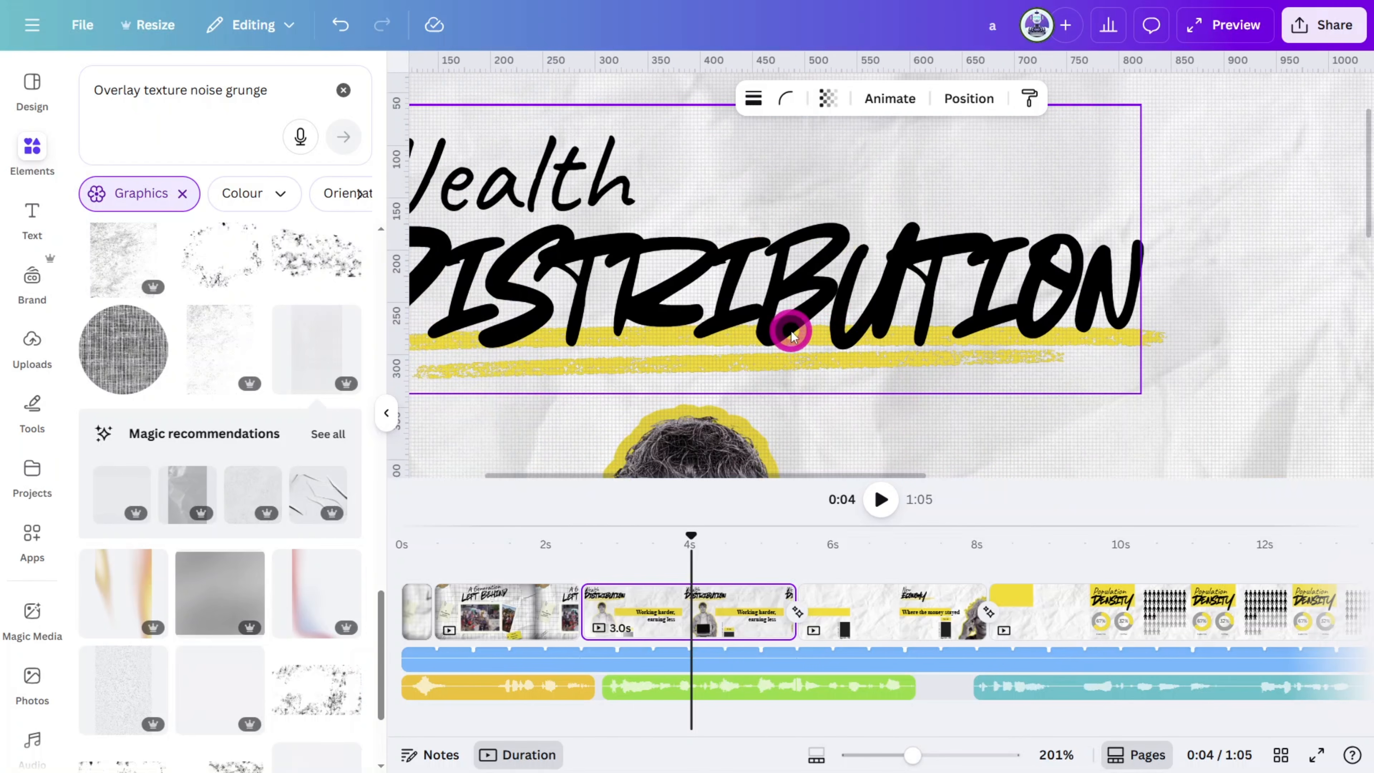
scroll(792, 336, down, 8)
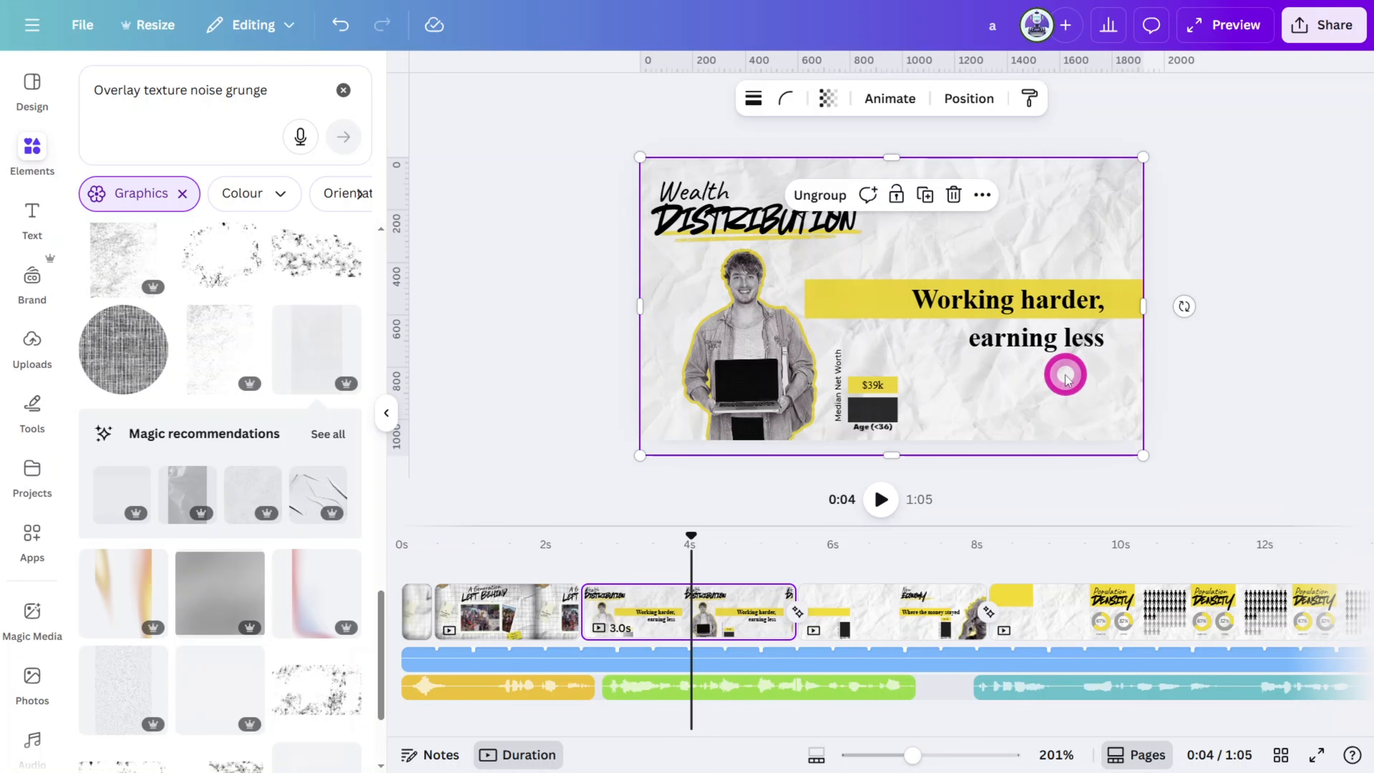
drag(478, 608, 1058, 624)
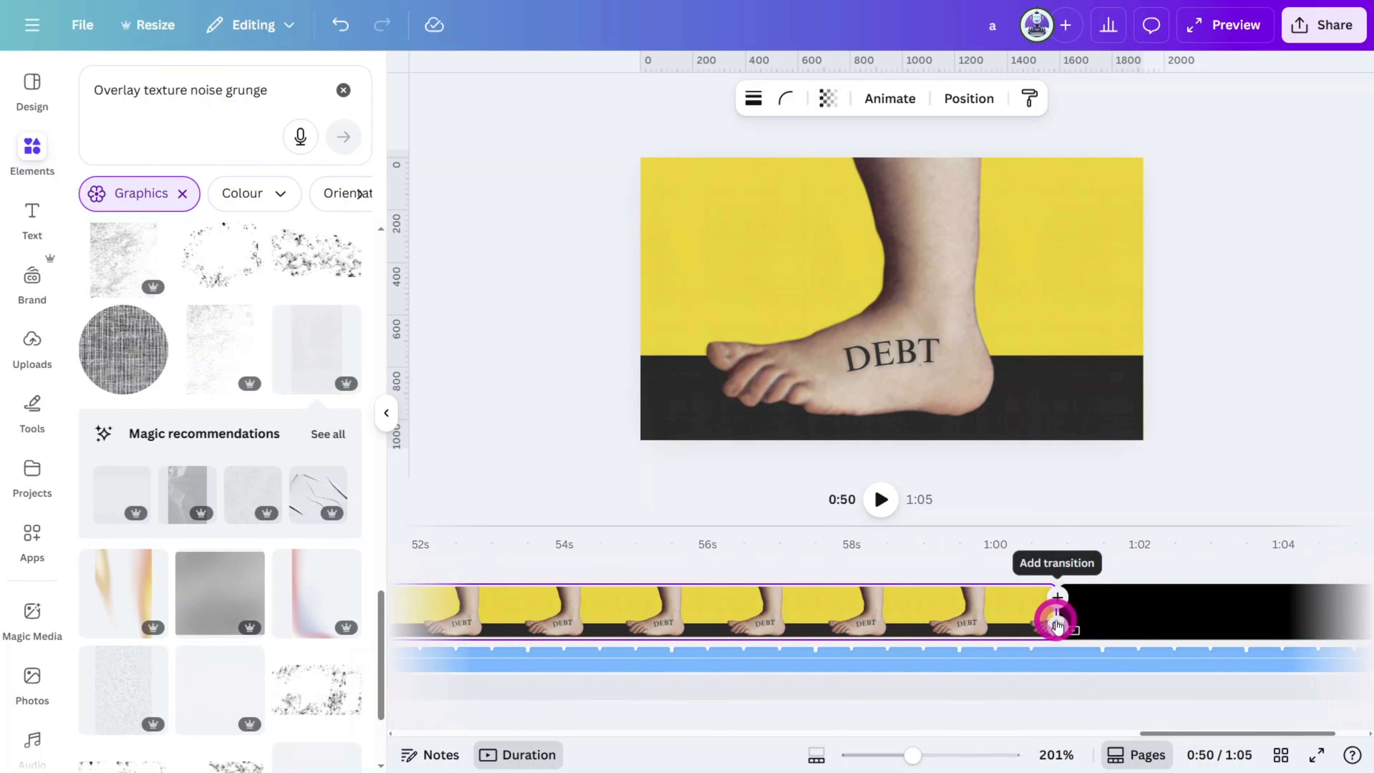
Step: Clear the old audio search, filter the audio library to effects and search for "Camera shutter 13"
scroll(81, 691, down, 1)
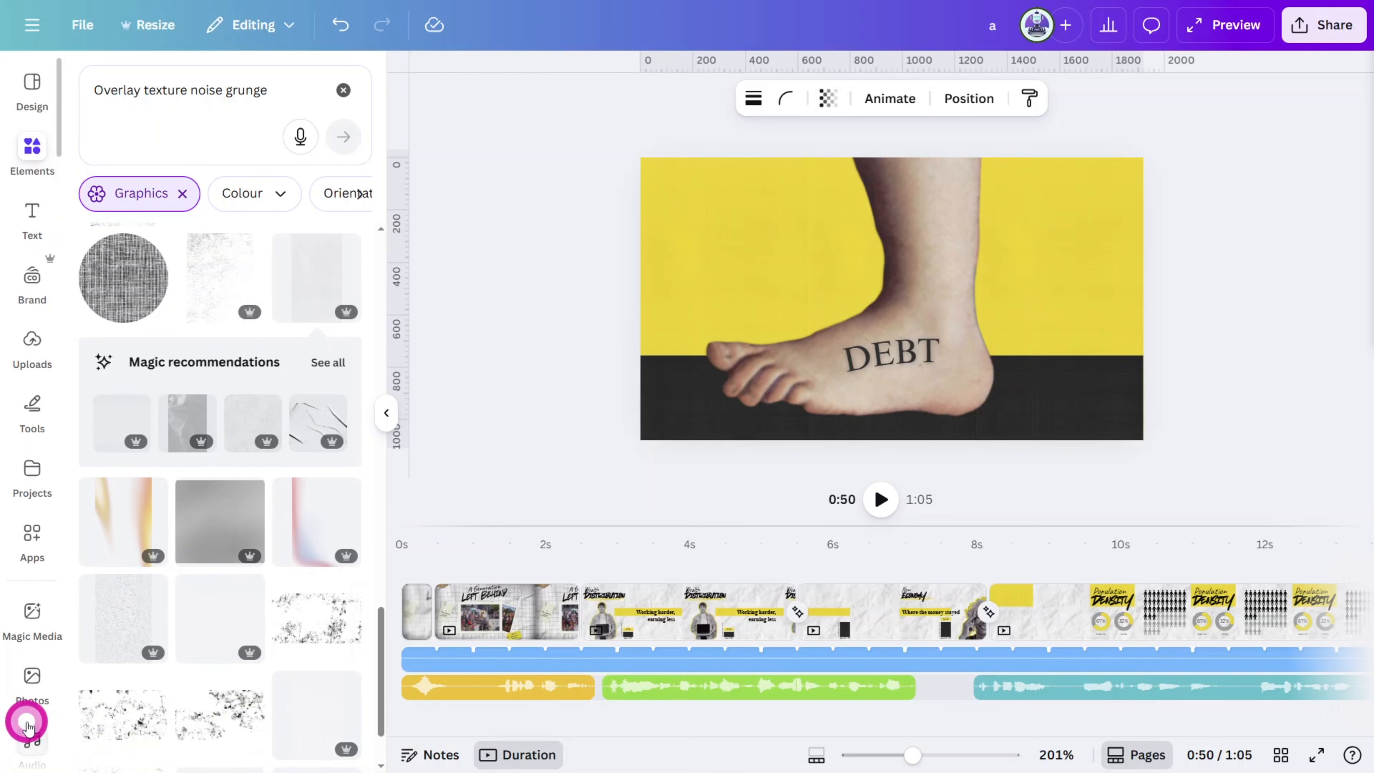
scroll(25, 721, down, 1)
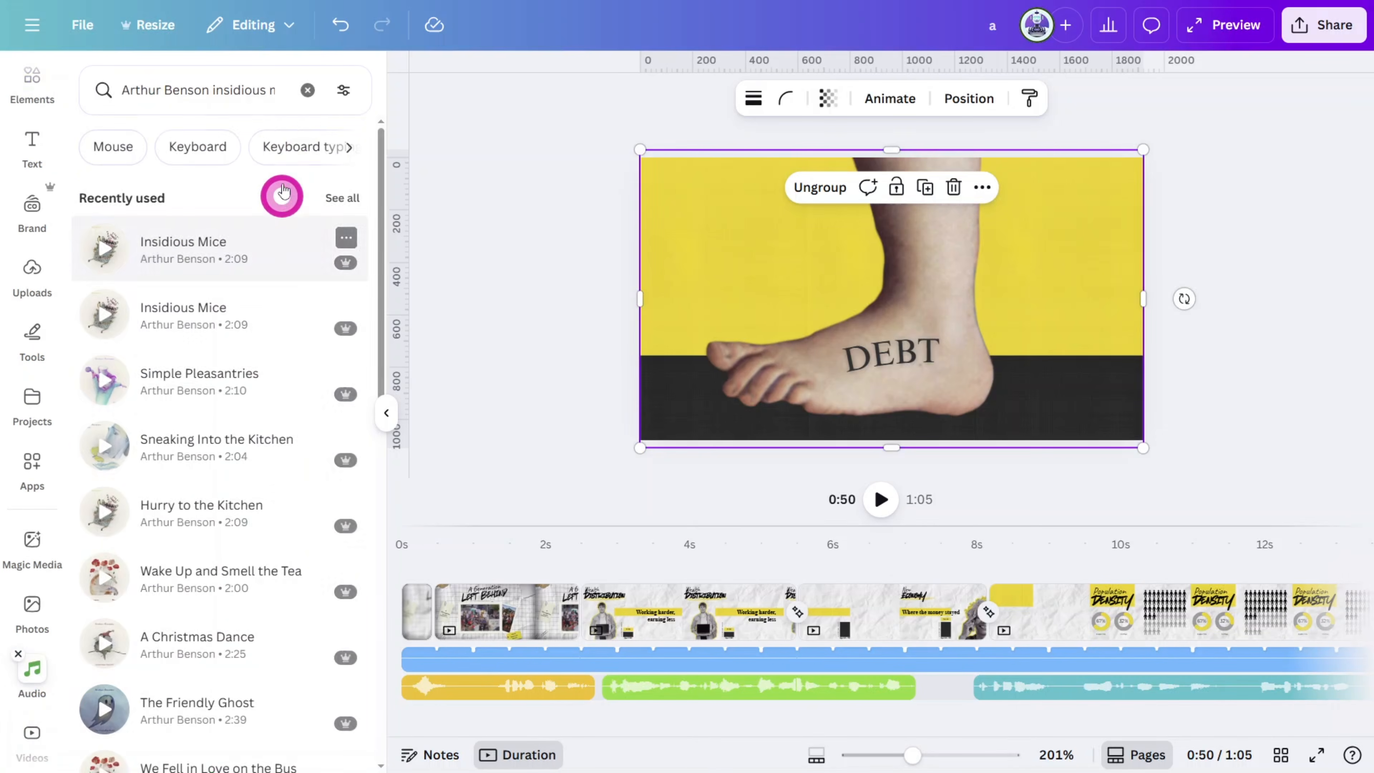
click(307, 89)
click(343, 90)
click(138, 232)
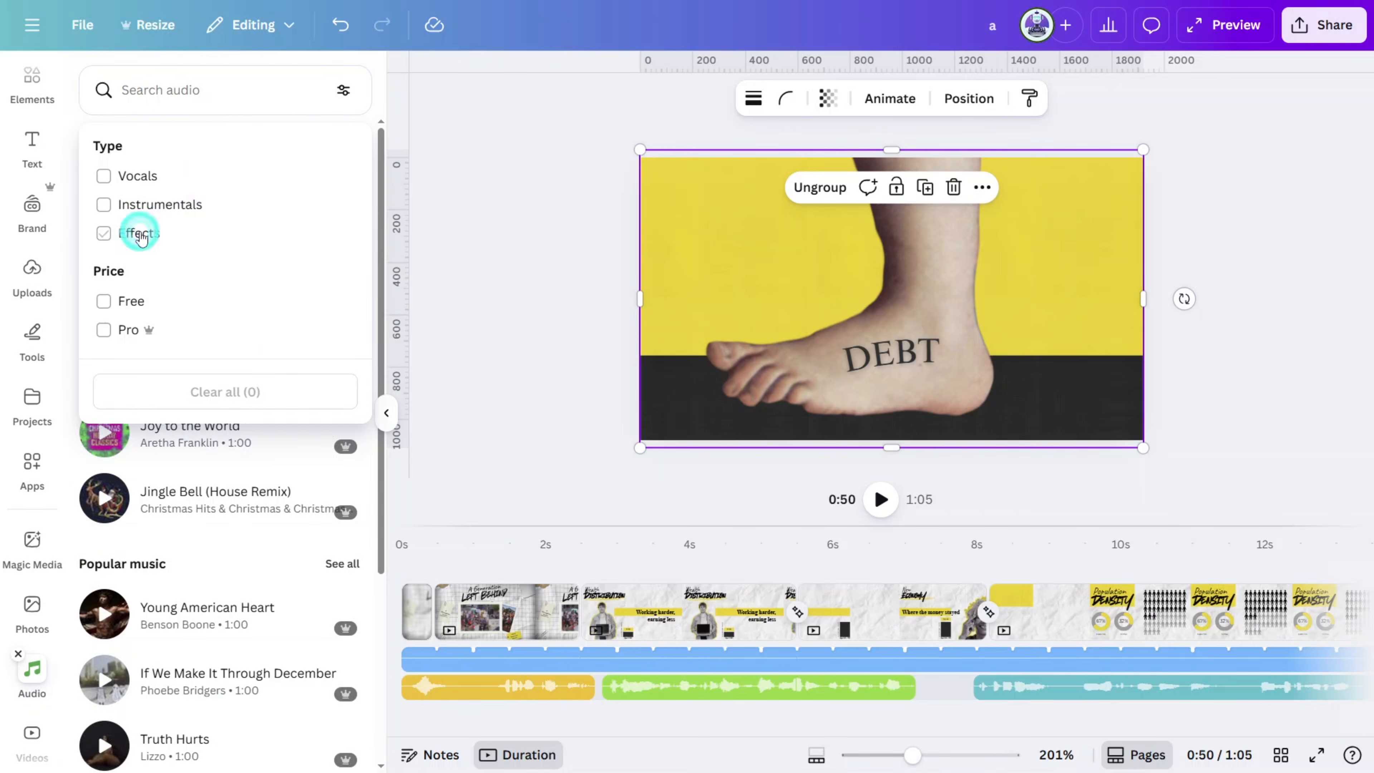
click(240, 93)
text(Camera shutter 13)
key(Return)
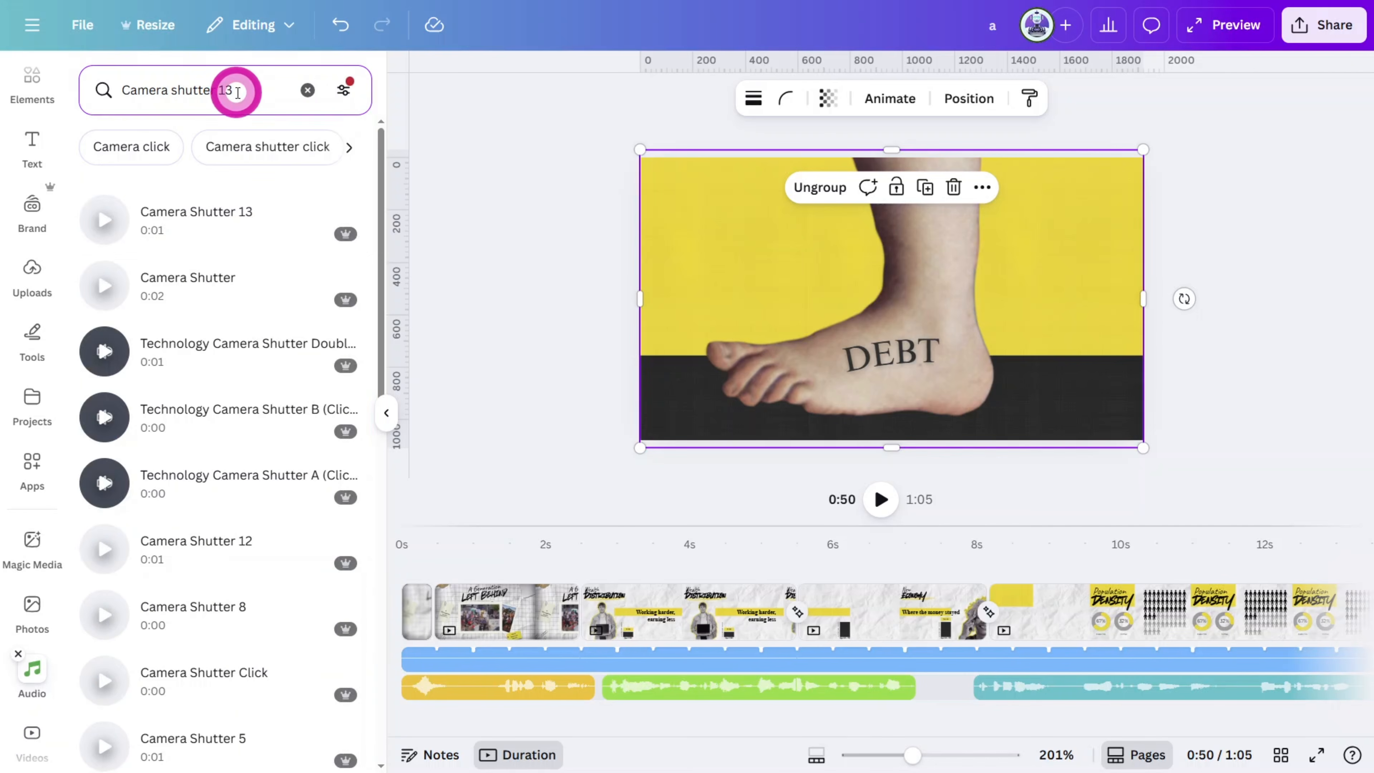
Step: Preview the Camera Shutter 13 effect, place it at the very start of the timeline and play it back
click(94, 223)
drag(95, 230, 407, 710)
key(space)
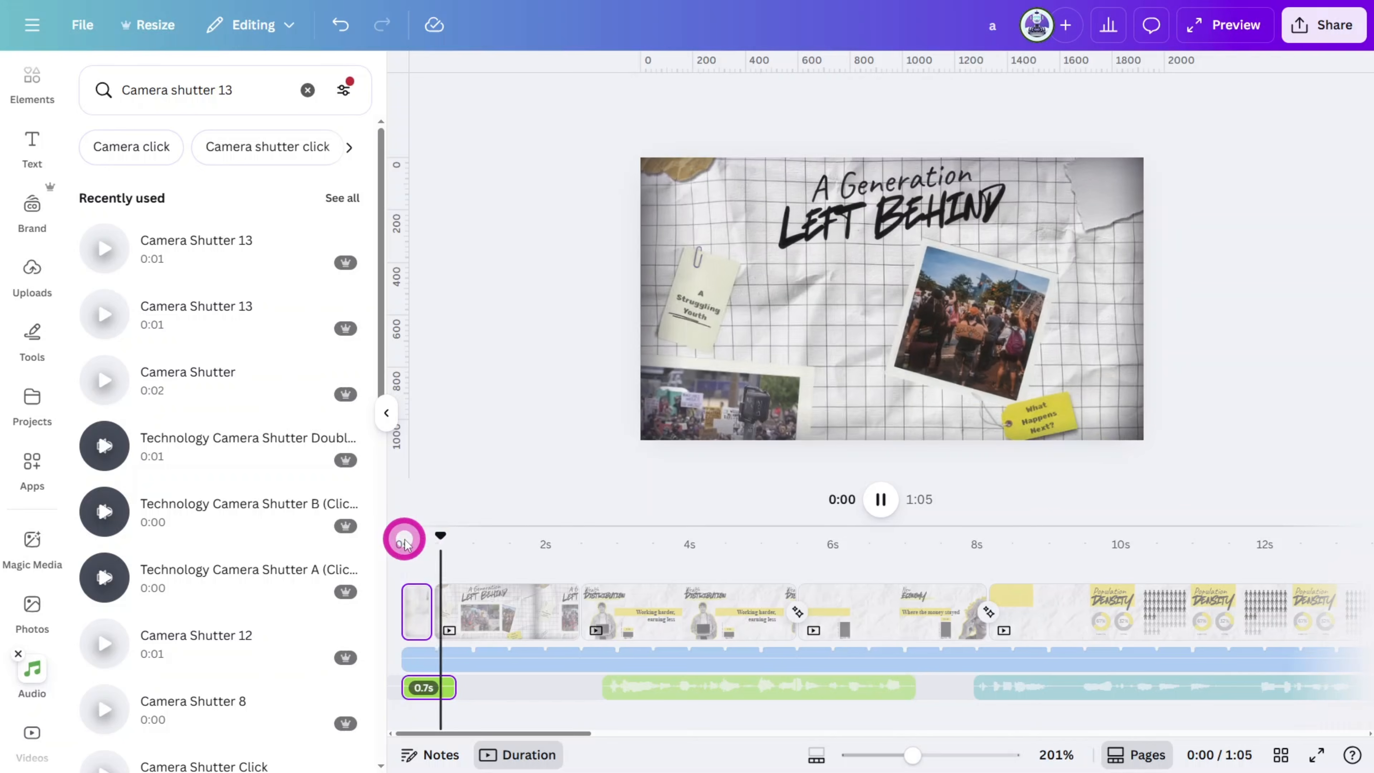
key(space)
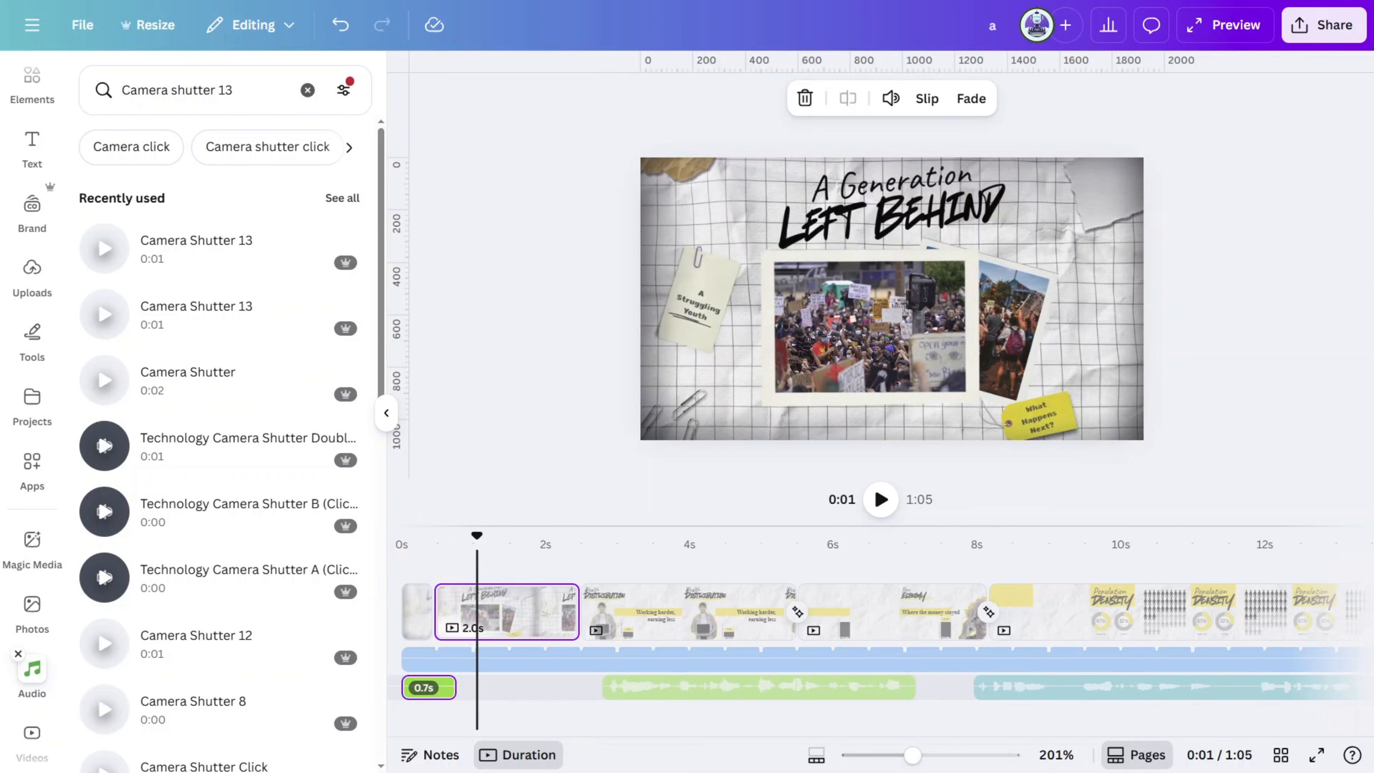
Step: Search the sound effects for "Cards flip card 1" and preview Cards Flip Card 1
text(Cards flip card 1)
key(Return)
click(117, 228)
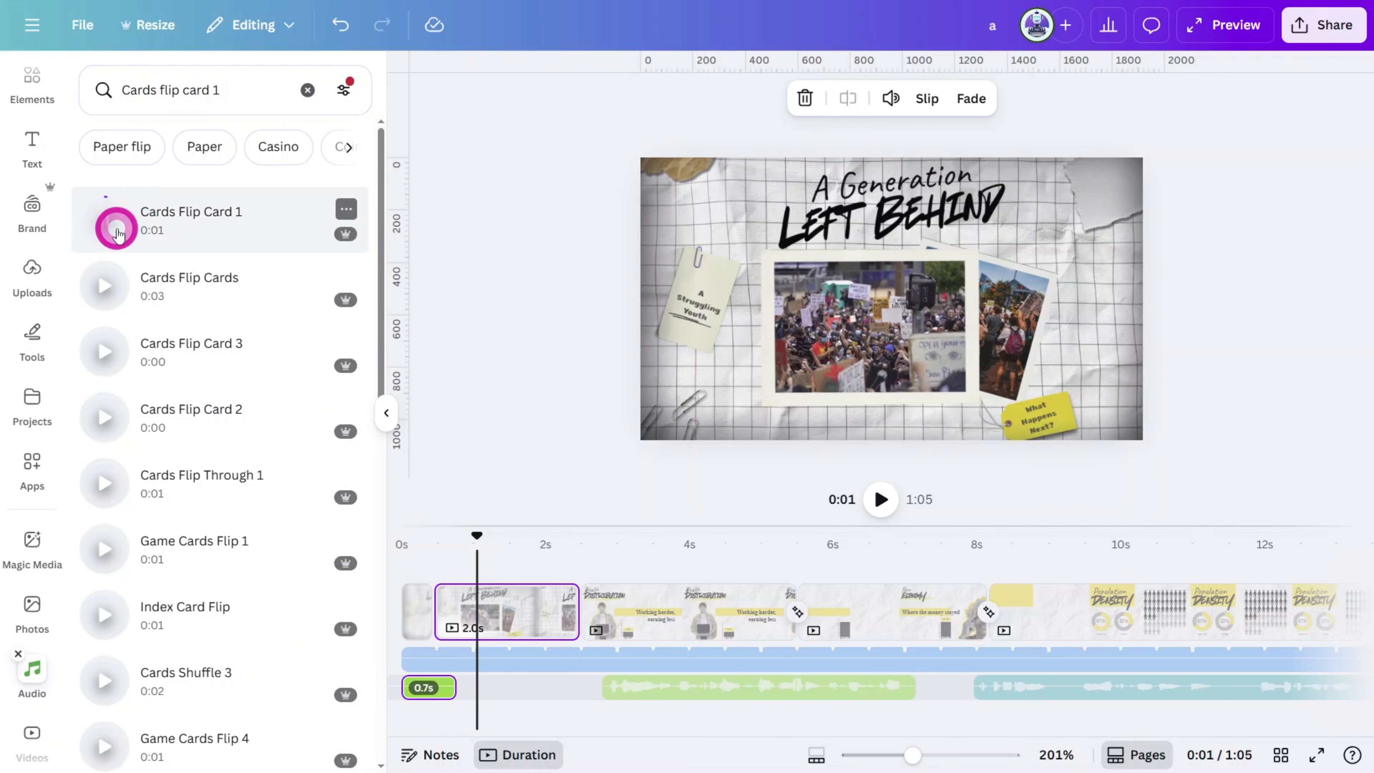
Step: Place the Cards Flip Card 1 effect at the start of the second page and play back the opening
drag(474, 536, 447, 536)
drag(130, 255, 439, 704)
click(422, 538)
key(space)
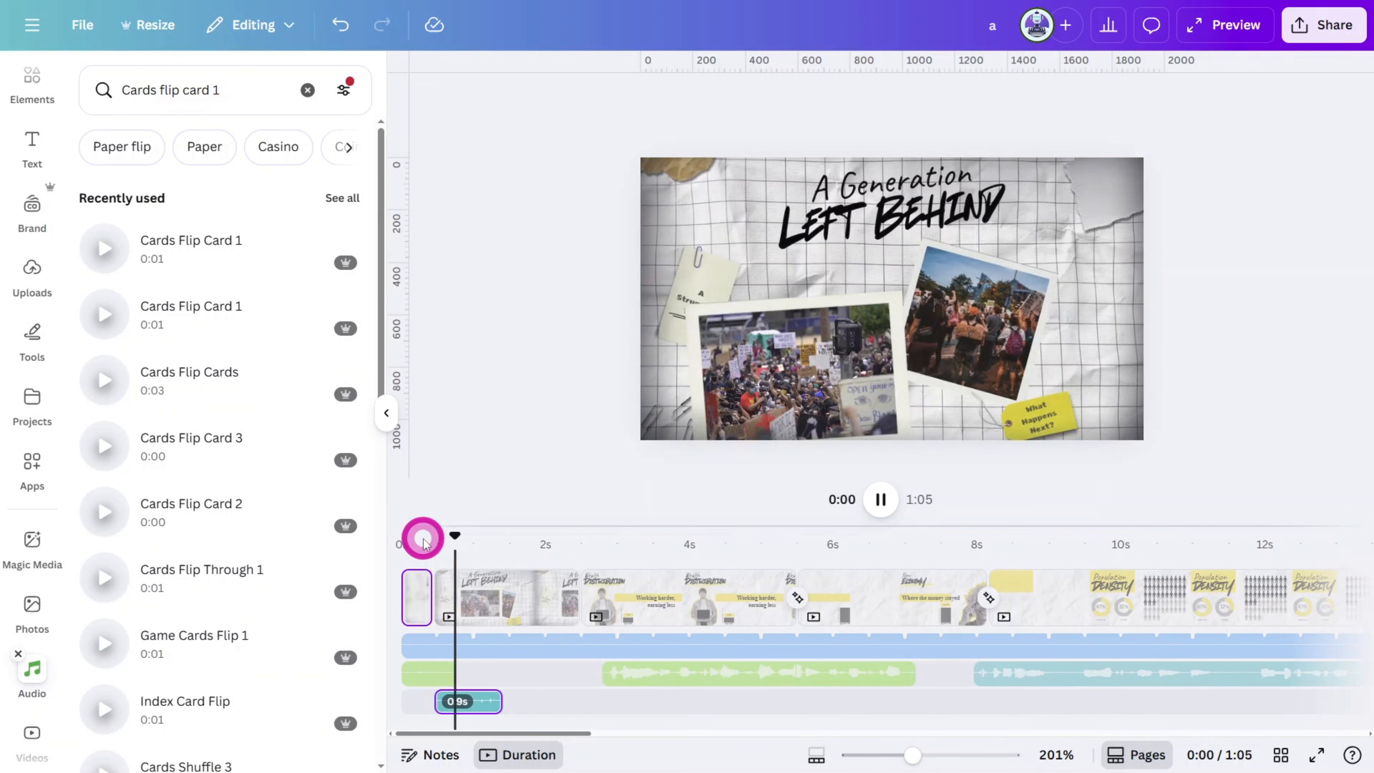
key(space)
Step: Lower the card flip effect's volume to about 16 and replay the opening
click(891, 101)
drag(844, 156, 813, 162)
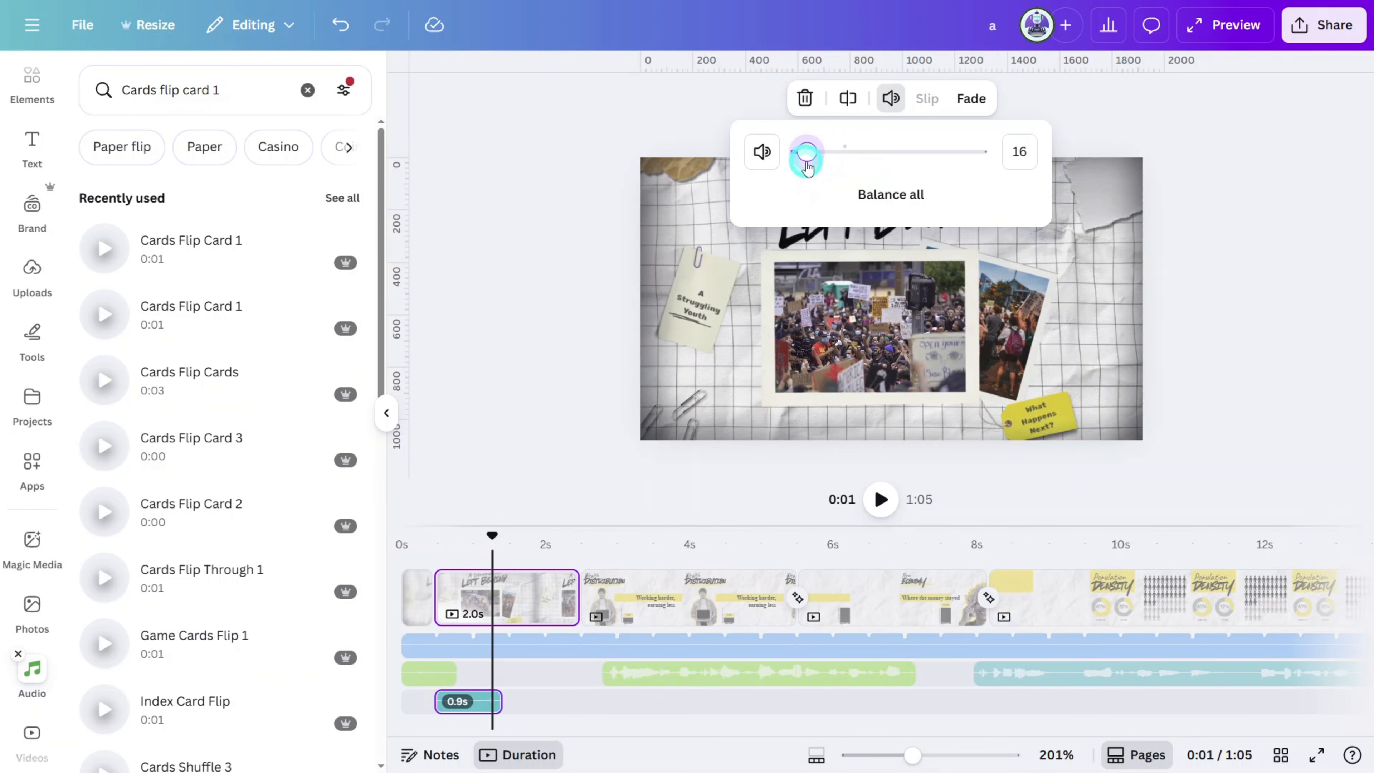
click(421, 546)
key(space)
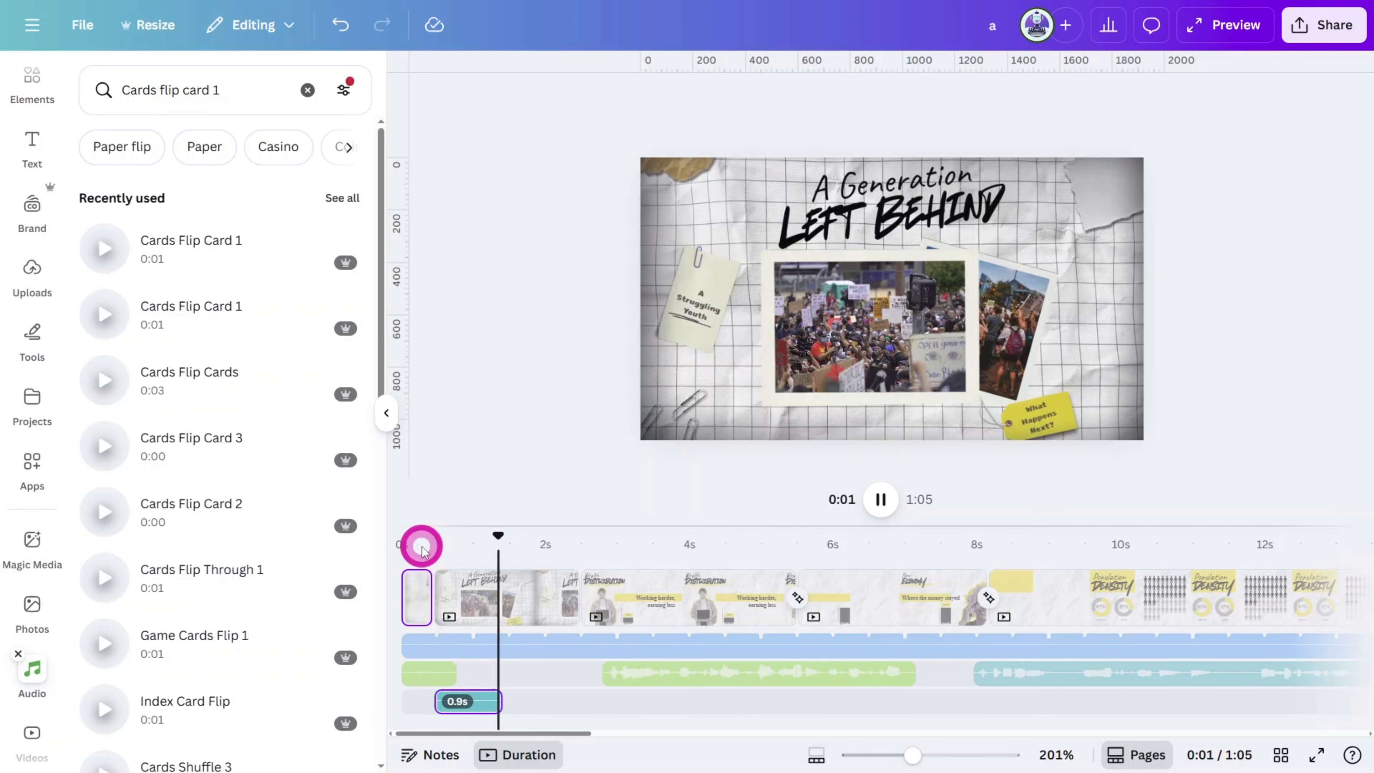
Step: Search the sound effects for "Bag Crumple" and preview the one-second Bag Crumple clip
click(251, 111)
text(Bag Crumple)
key(Return)
click(106, 223)
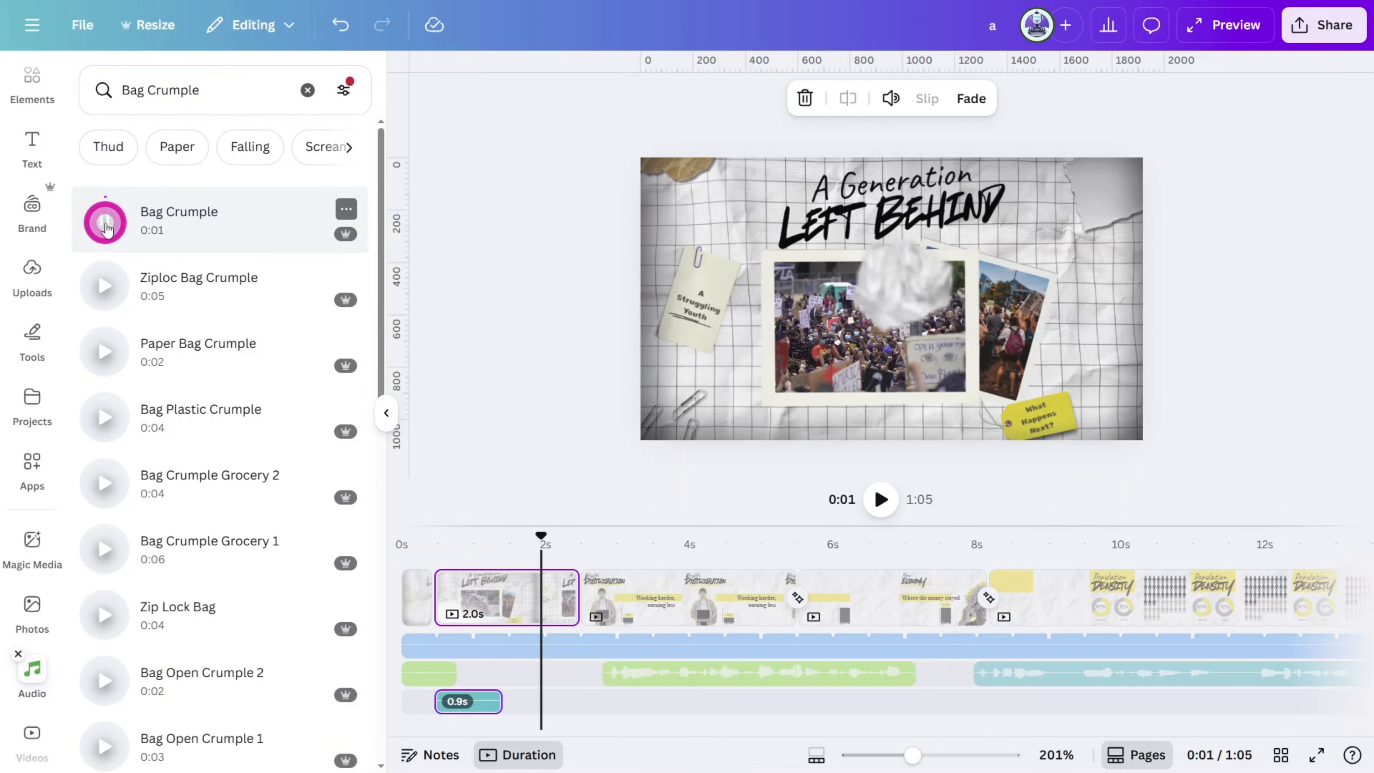
Step: Place Bag Crumple just before 2 seconds, where the paper ball appears, at volume about 22, and play it back
drag(190, 235, 539, 692)
drag(571, 638, 571, 639)
click(891, 98)
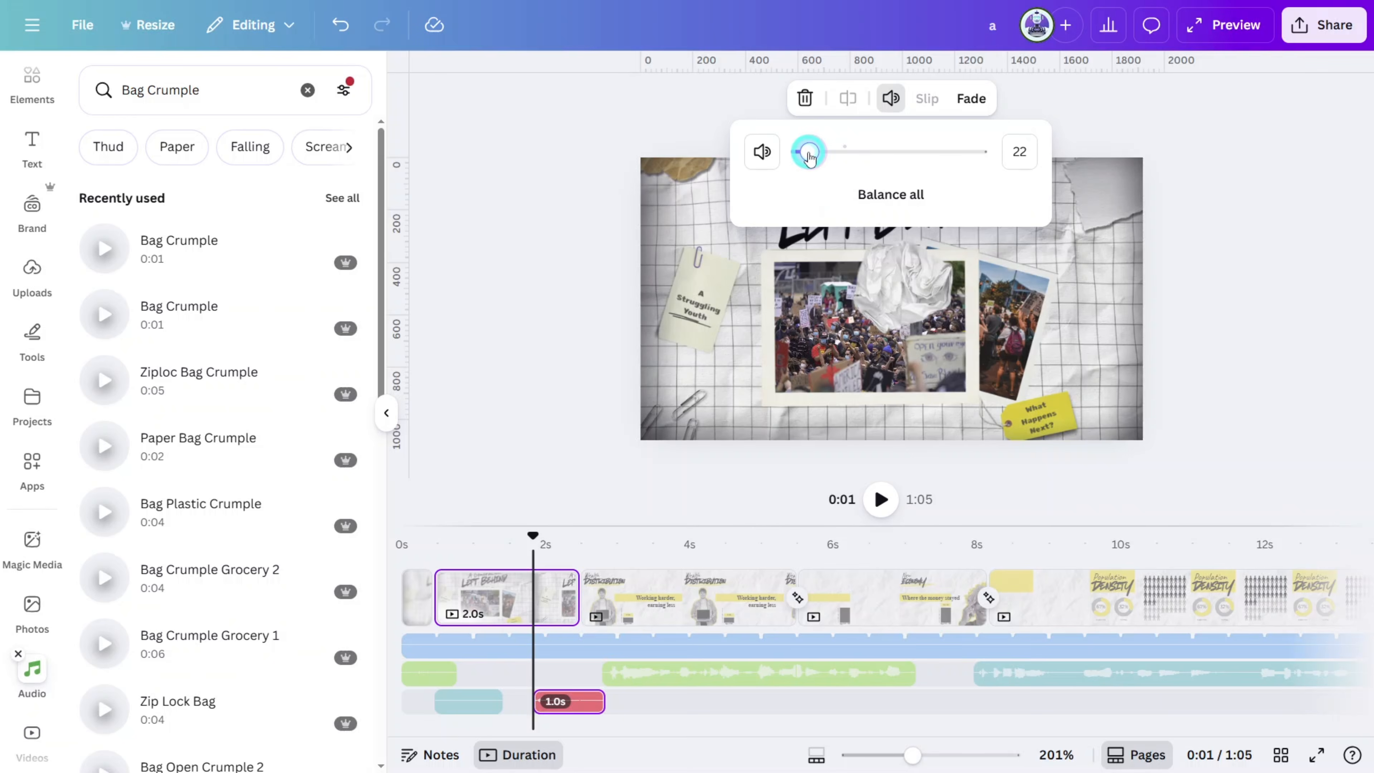
click(516, 536)
key(space)
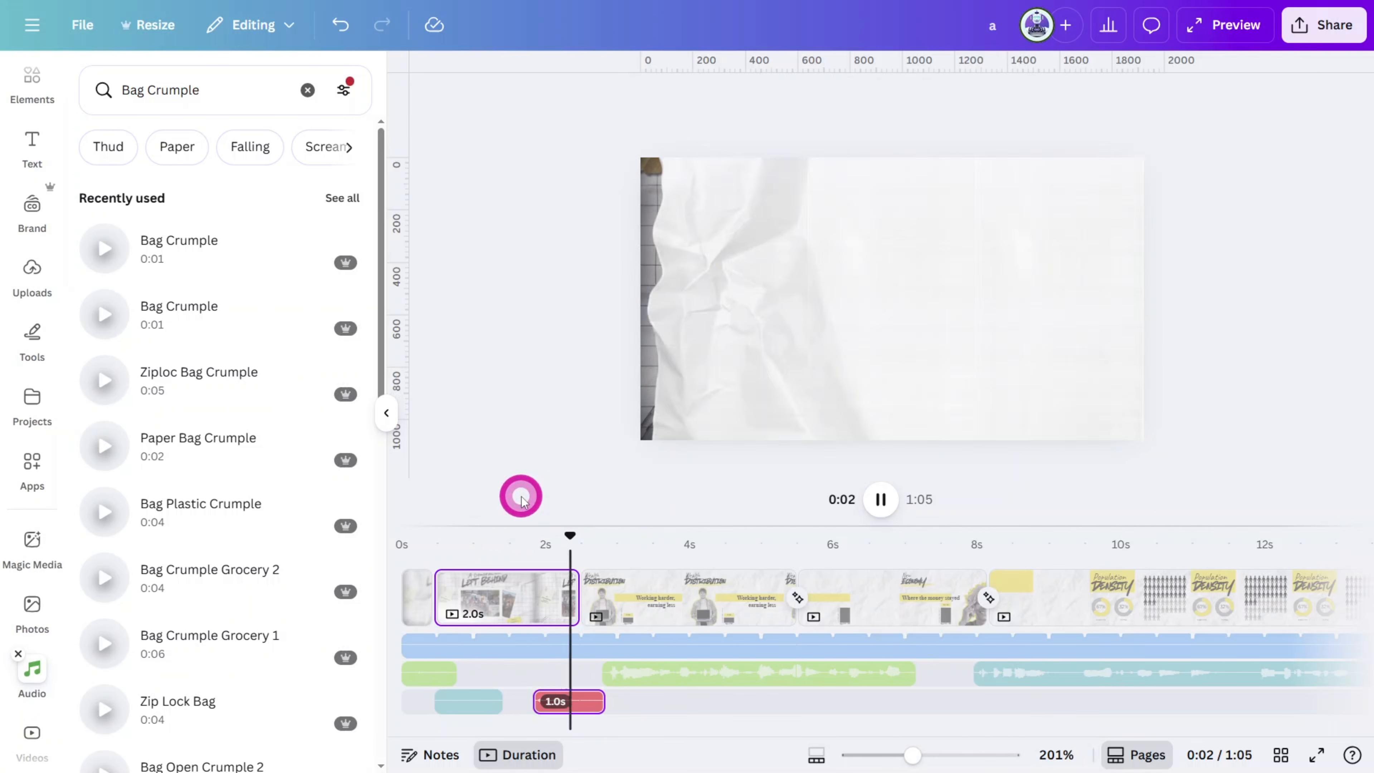
Step: Find Typewriter Type 6 and place it under the "New World Economy" title, trimmed to 1.2 seconds at volume about 33
triple_click(211, 90)
text(Typewriter type)
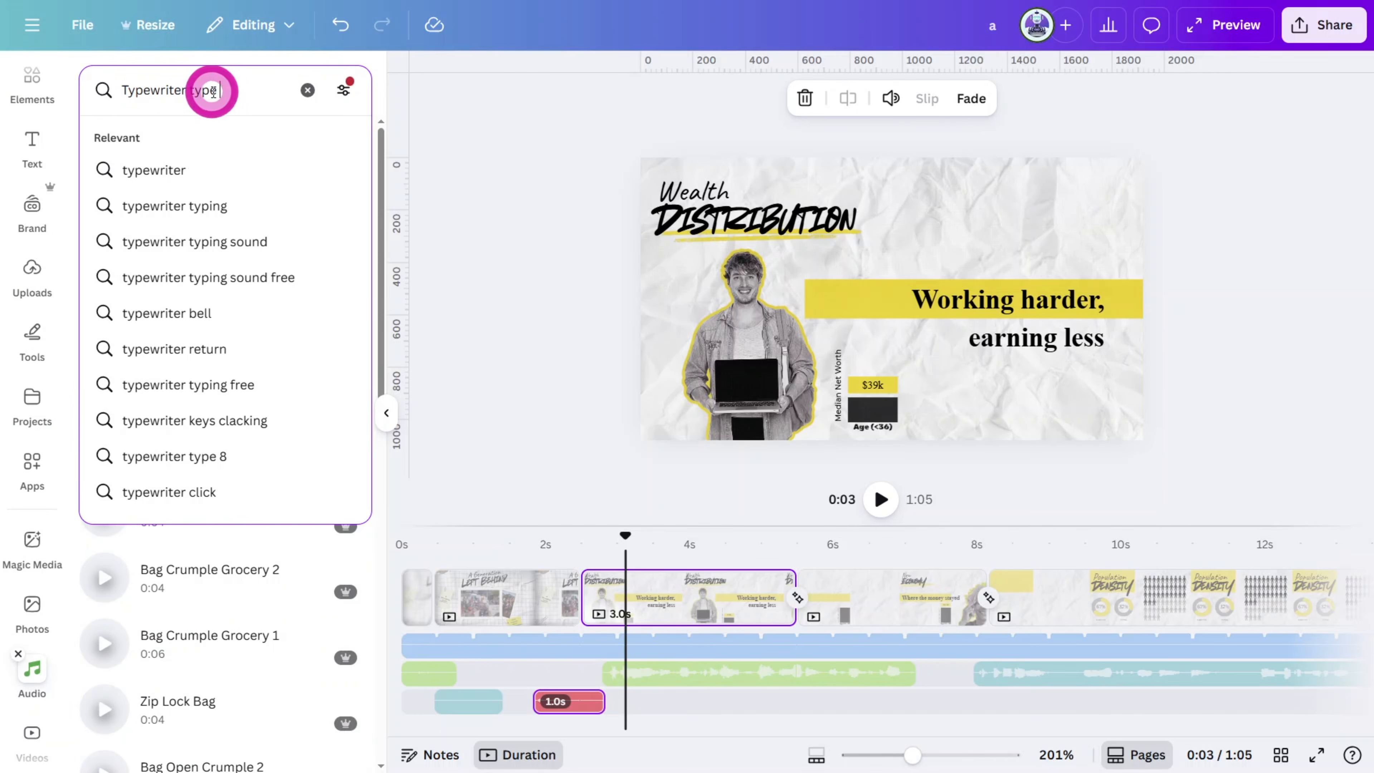
text( 6)
key(Return)
drag(108, 226, 974, 693)
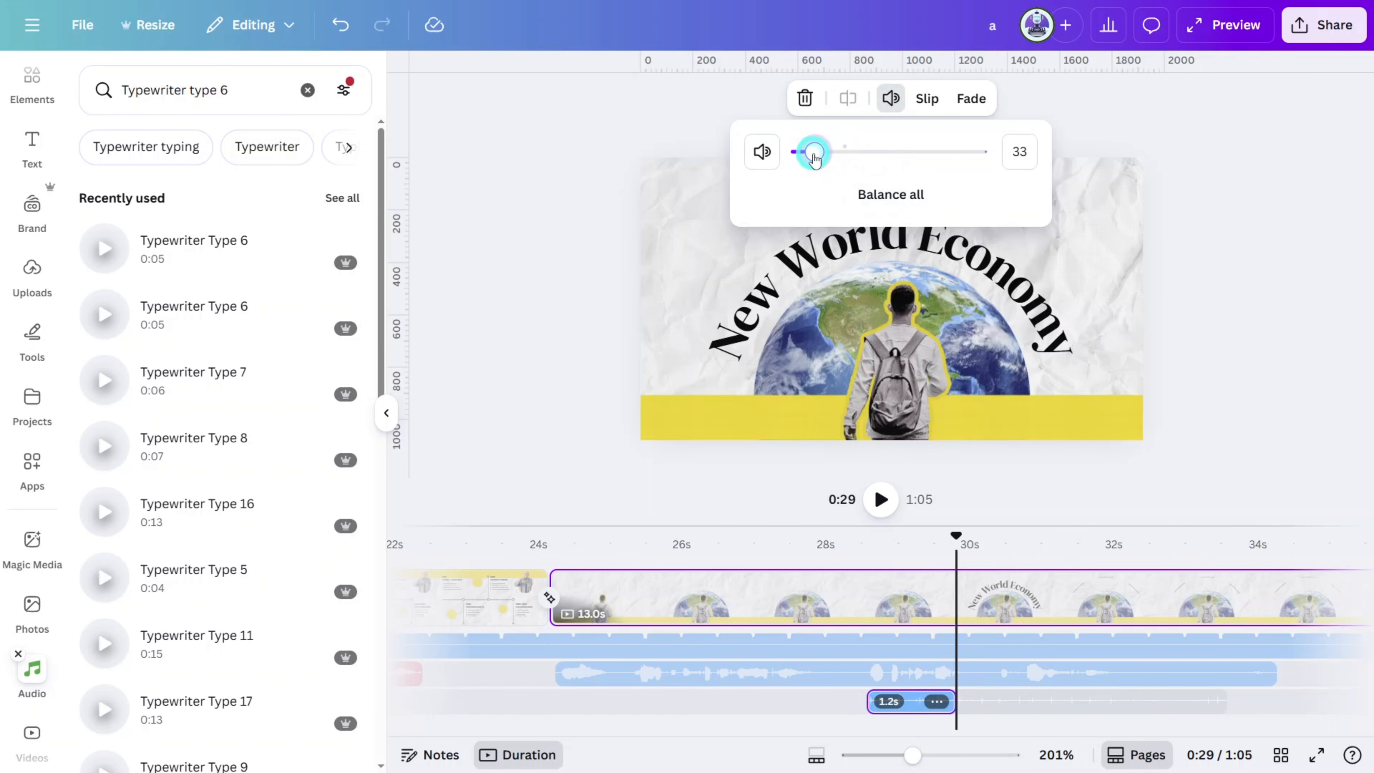
click(831, 537)
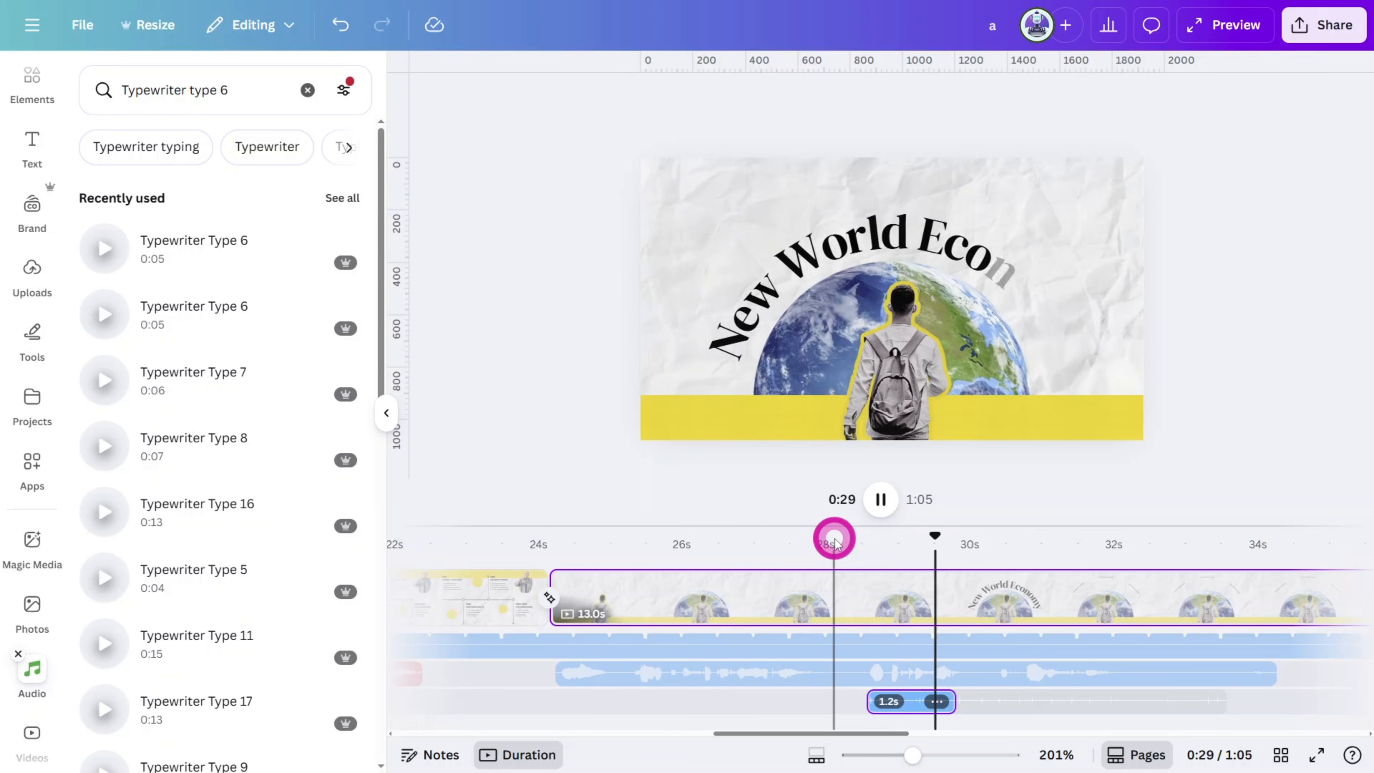
Step: Search the sound effects for "Car start 1" and preview the Car Start 1 clip
click(219, 96)
text(Car start 1)
key(Return)
click(99, 224)
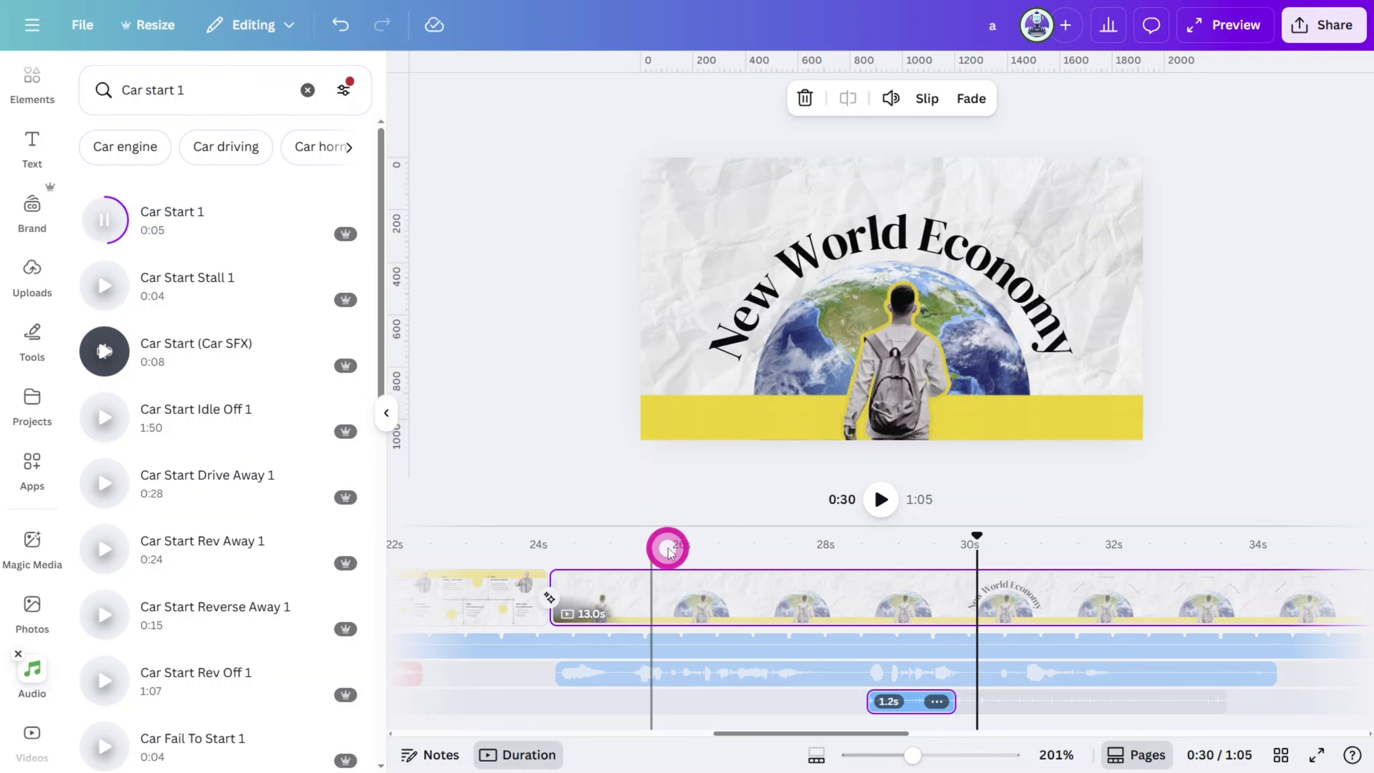
click(102, 223)
Step: Place Car Start 1 at about 36 seconds, adjust its volume and play back the change to the Road Ahead page
click(1107, 558)
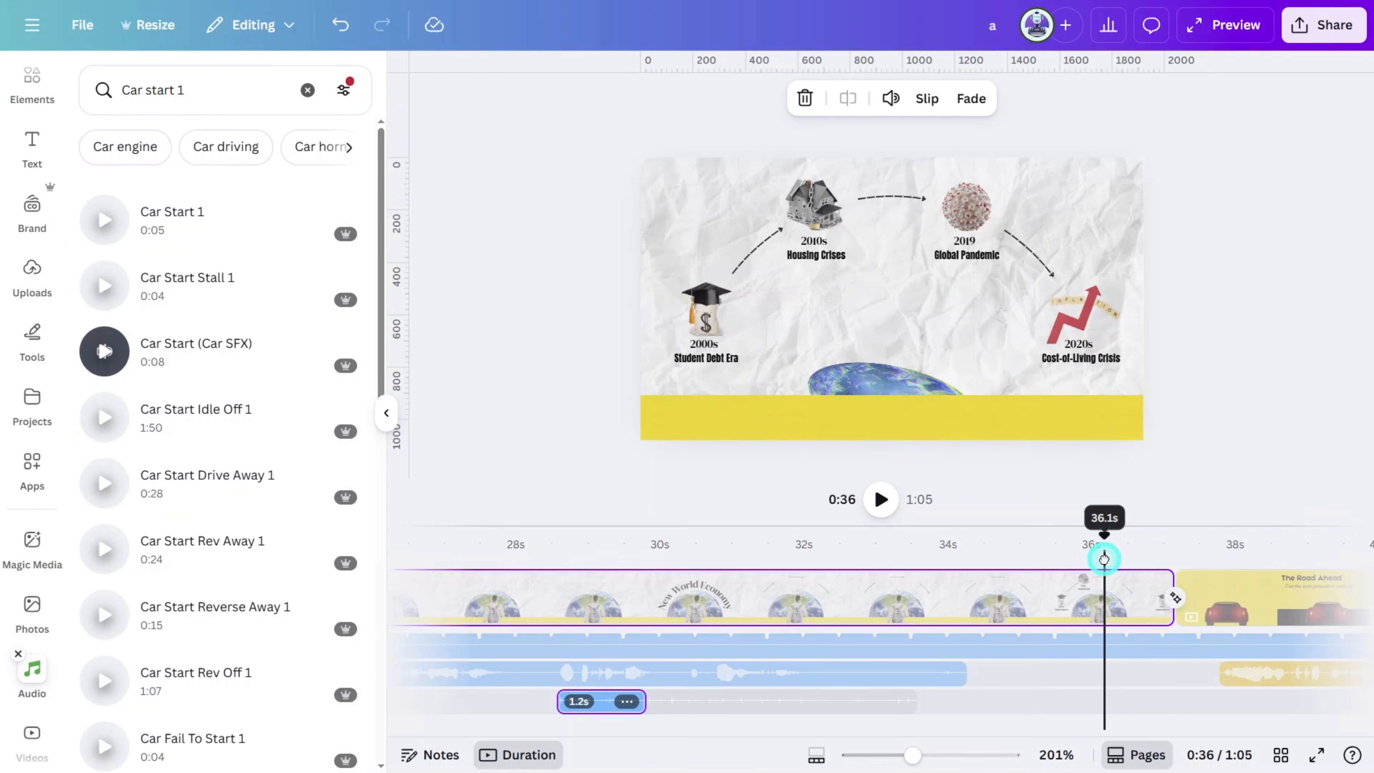
drag(209, 238, 1108, 698)
click(891, 98)
click(592, 561)
key(space)
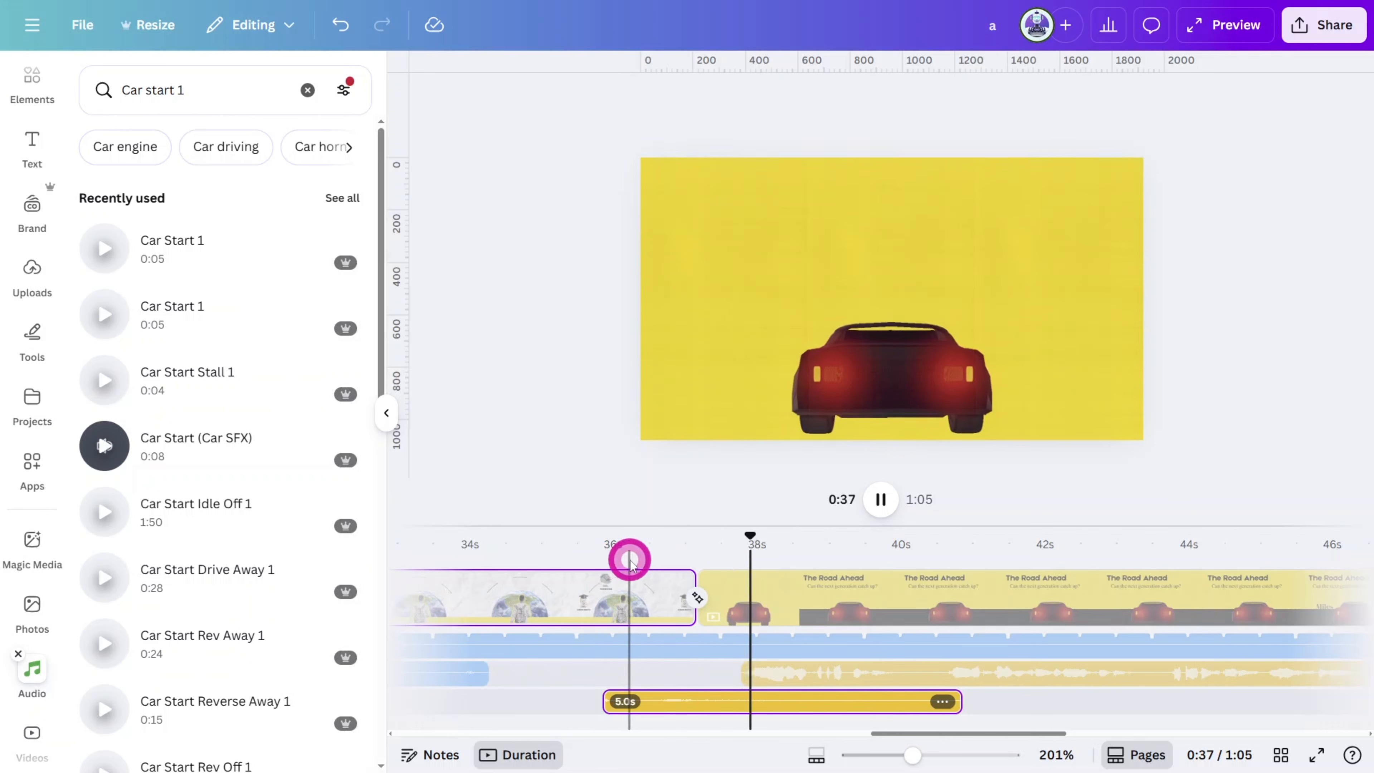
key(space)
Step: Search the sound effects for "Car drive off slow f" and preview Car Drive Off Slow F
triple_click(210, 93)
text(Car drive)
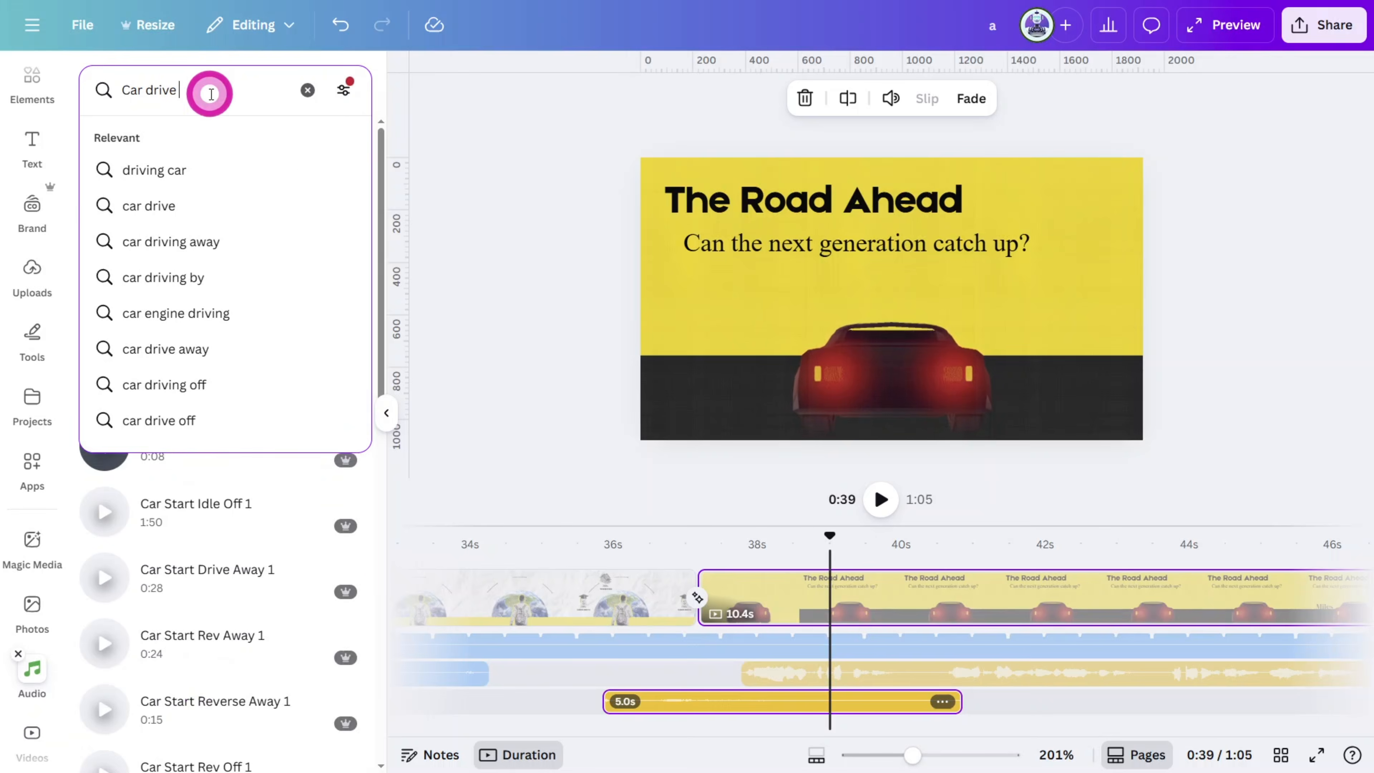
text( off slow f)
key(Return)
click(102, 219)
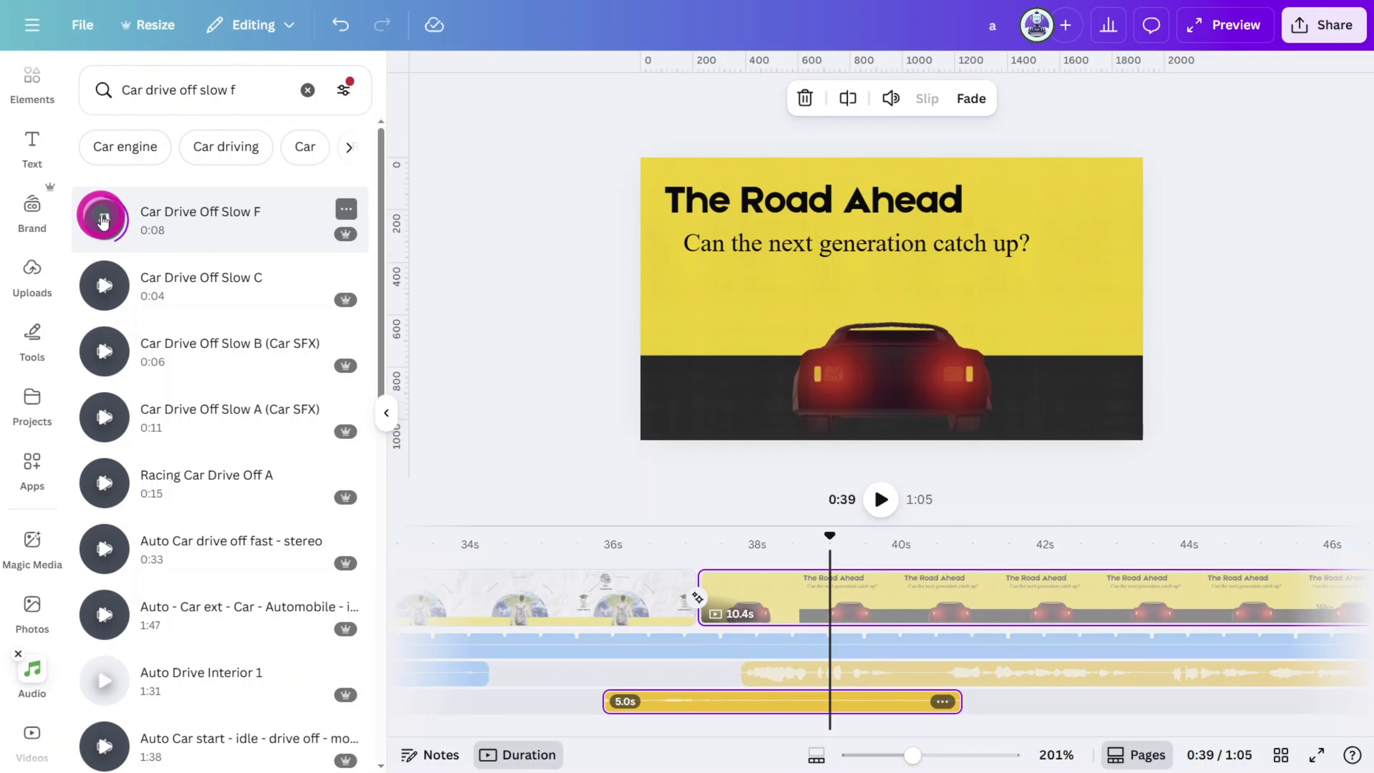
Step: Place Car Drive Off Slow F at about 45 seconds, where "Miles Behind" appears, at volume about 11, and play it back
drag(105, 221, 646, 686)
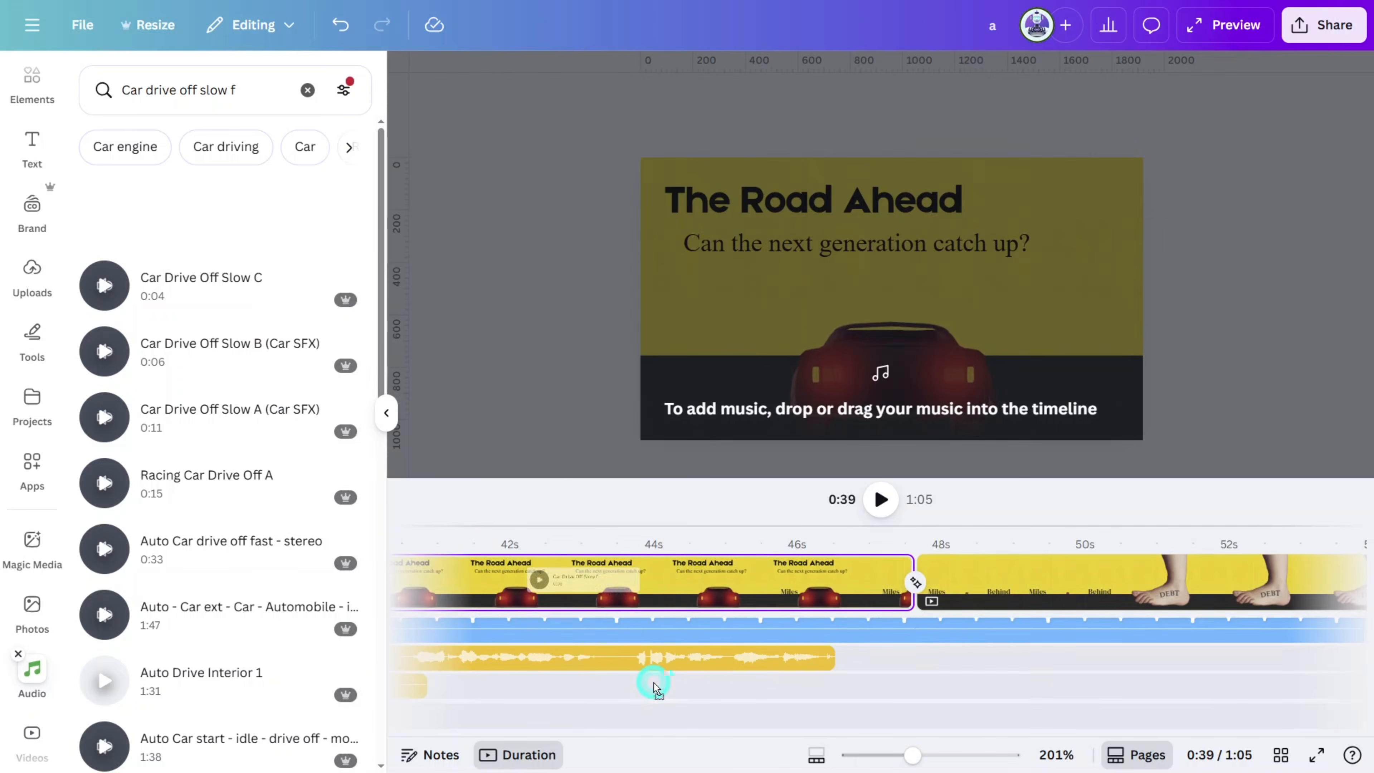
drag(912, 703, 998, 705)
click(891, 99)
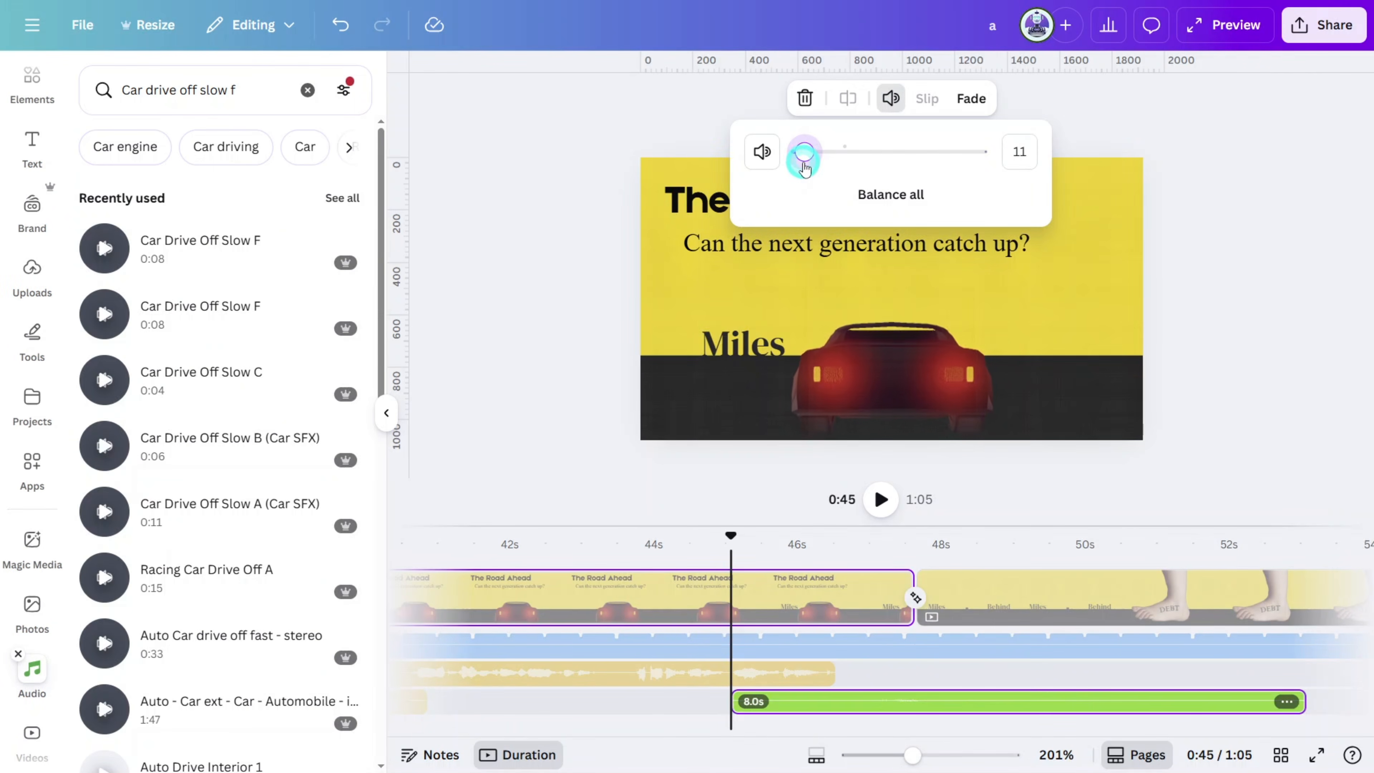
click(723, 546)
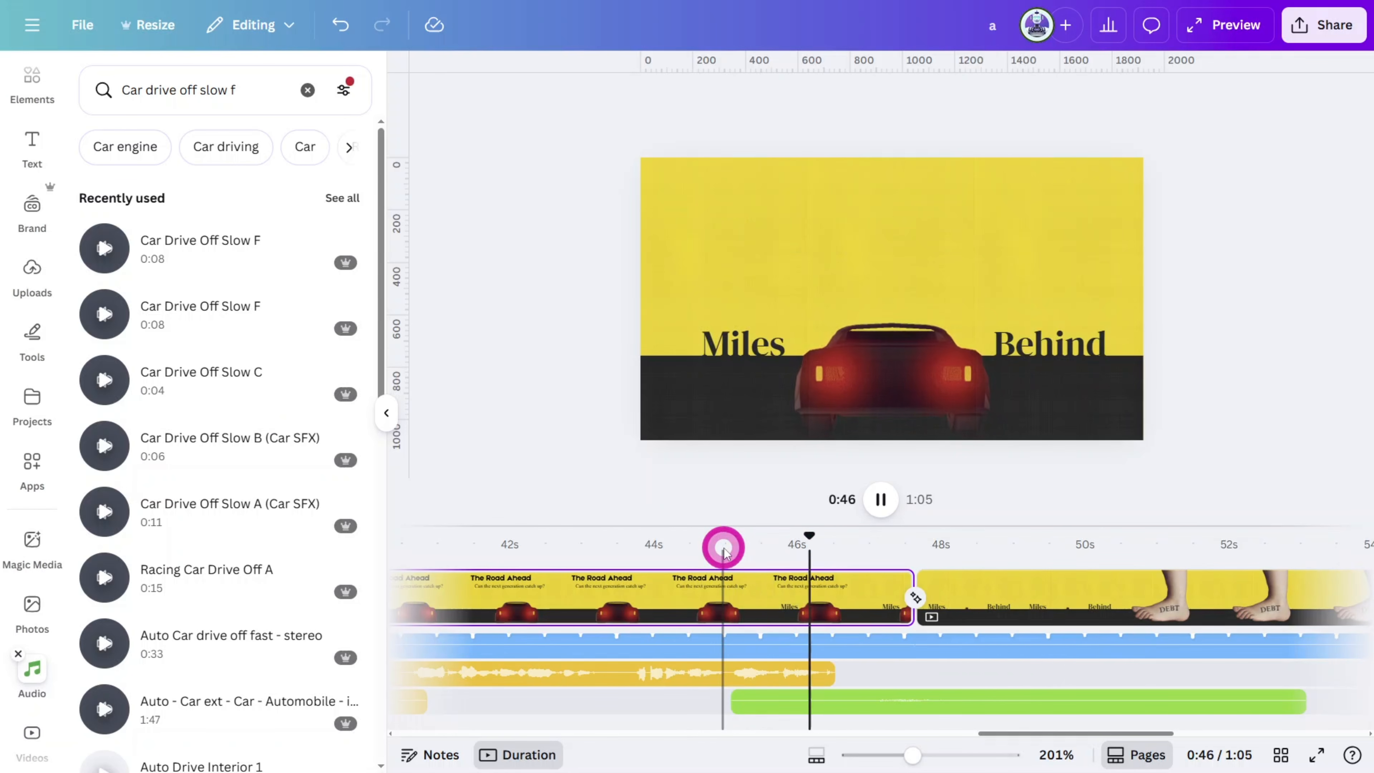